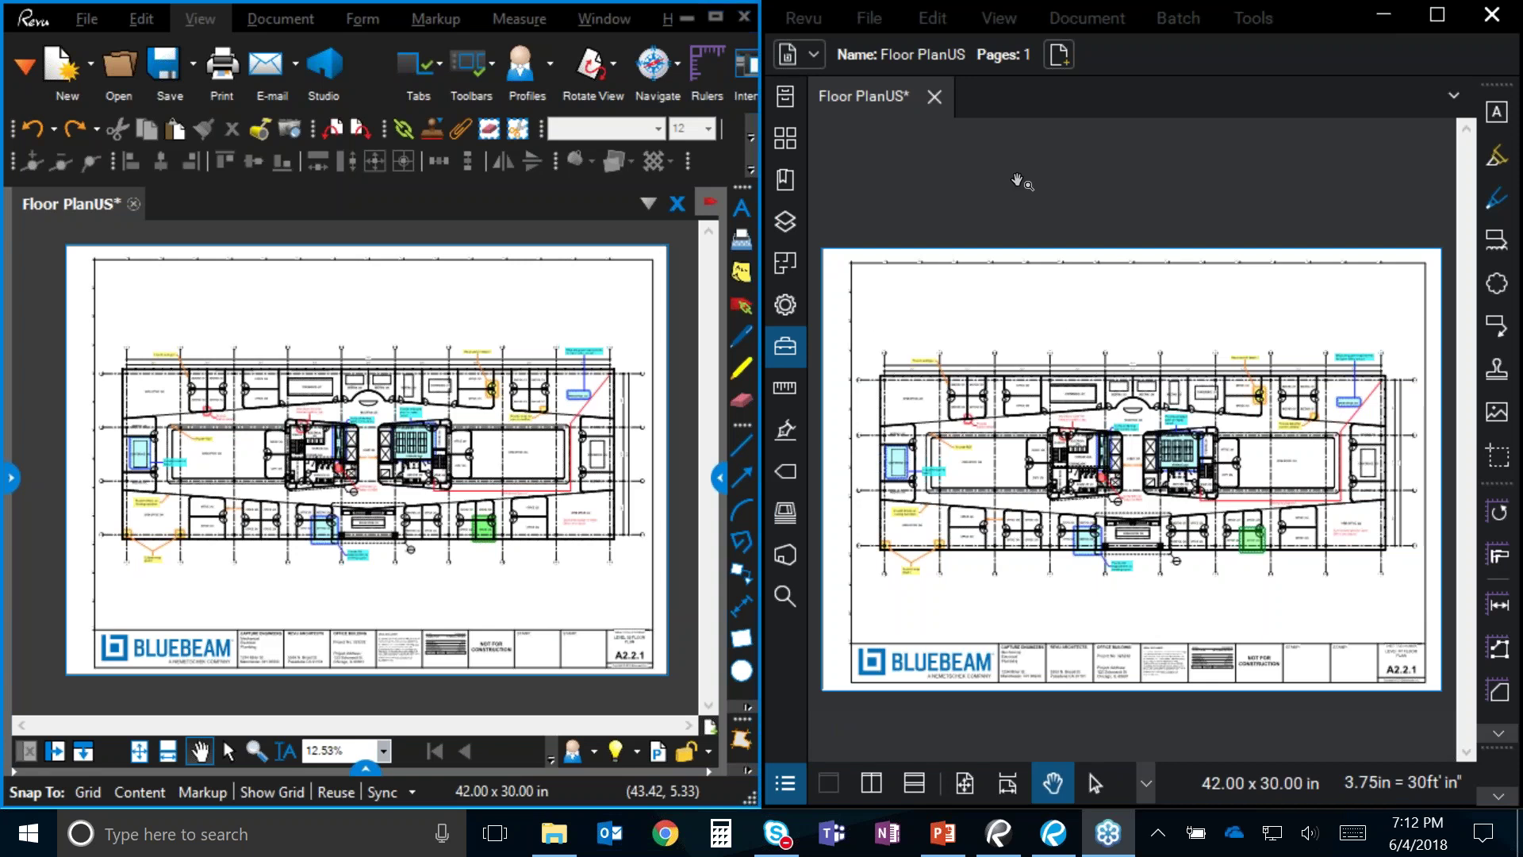
Step: Zoom in on the central part of the floor plan in both the newer and the older Revu windows
click(1118, 433)
scroll(1189, 367, up, 3)
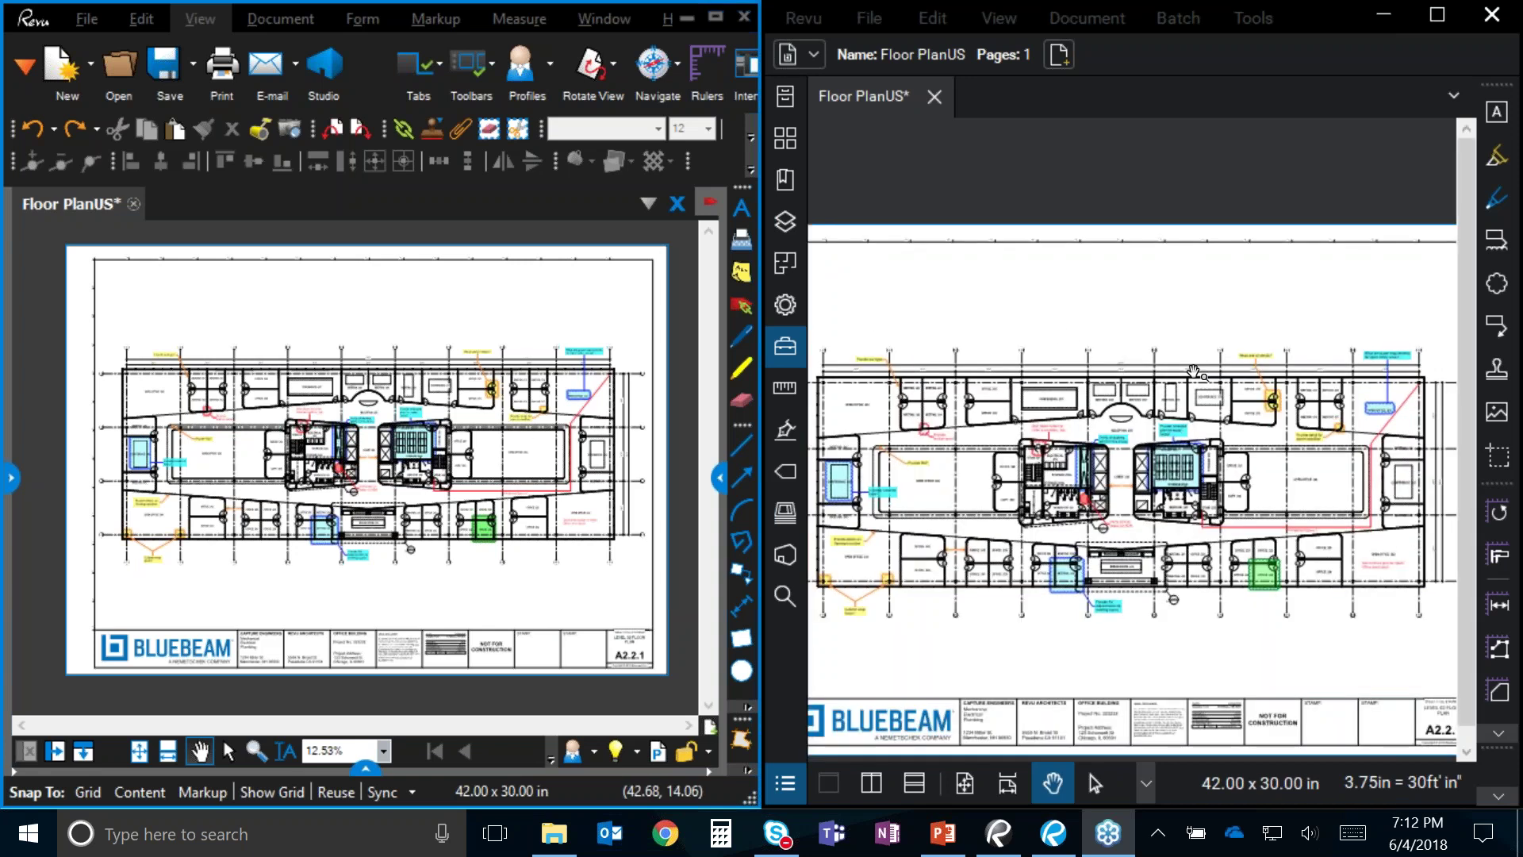
drag(1209, 412, 1212, 335)
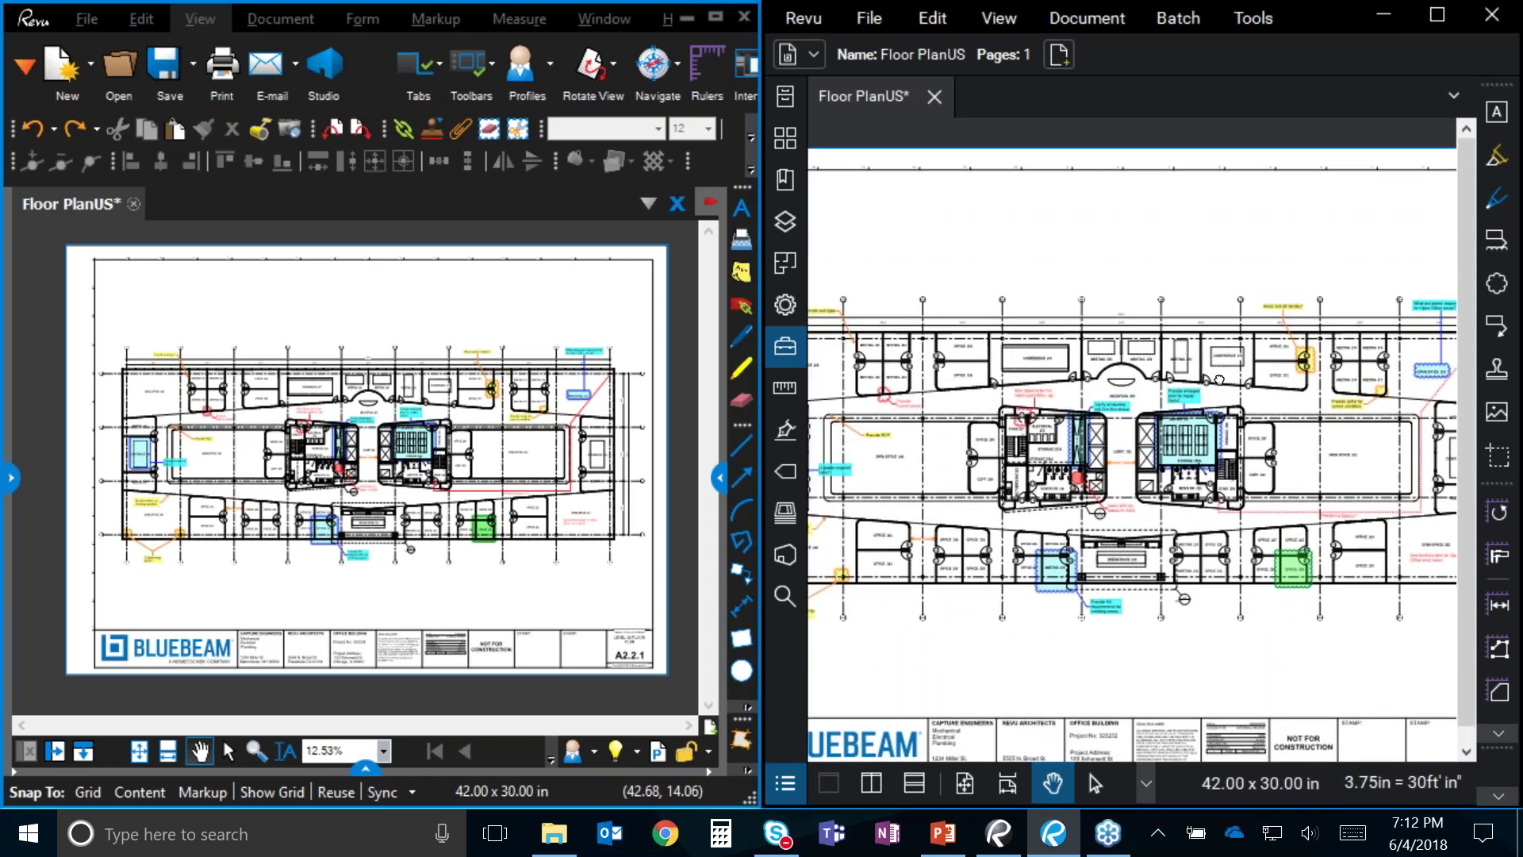
click(604, 506)
drag(602, 506, 551, 512)
scroll(551, 512, up, 3)
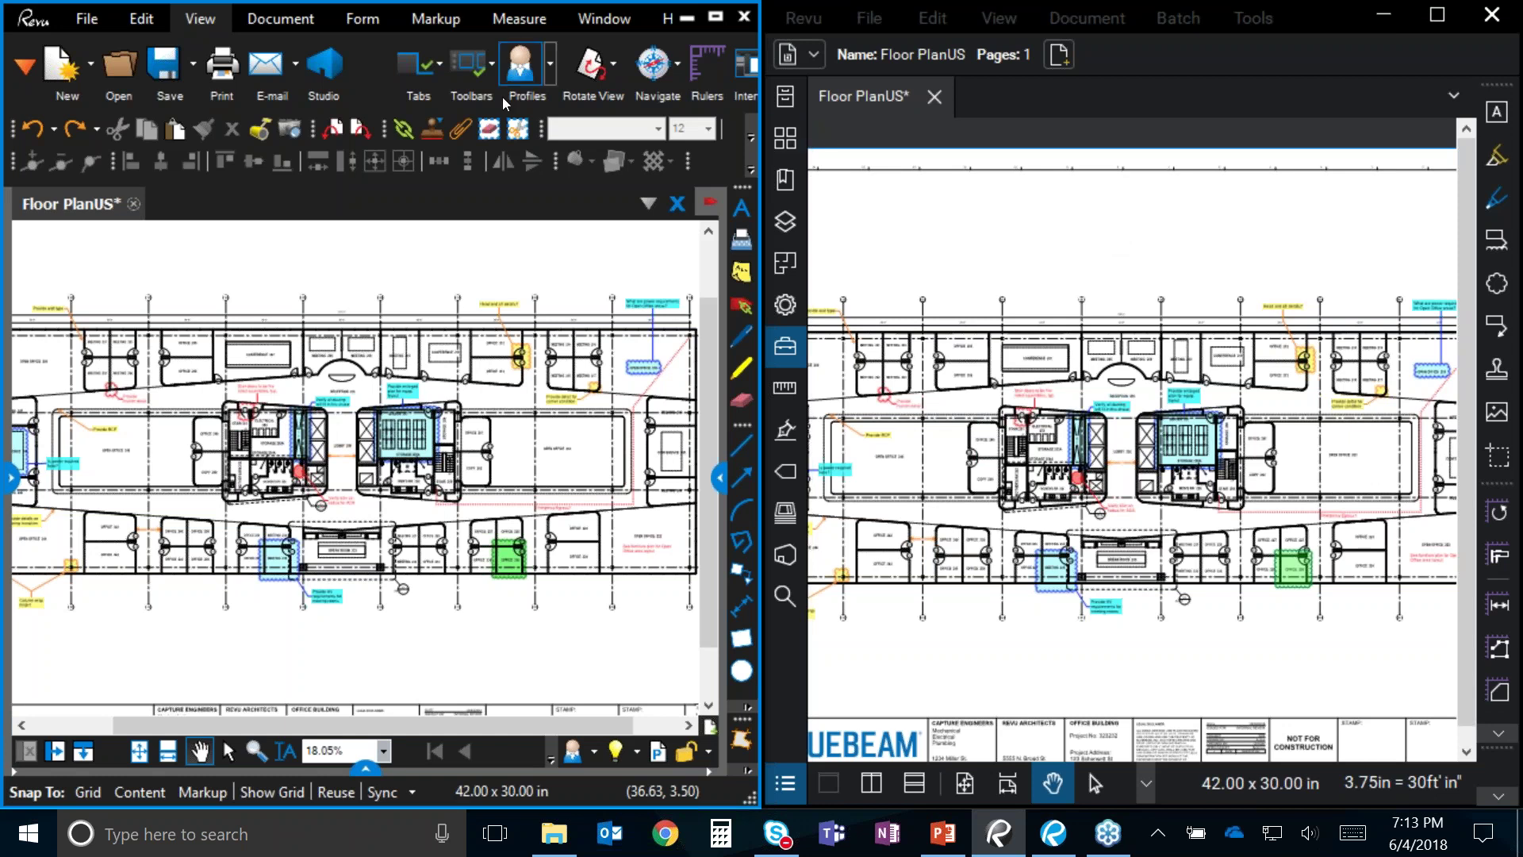
Step: Compare where the editing commands are found in the older and newer Revu versions
click(303, 22)
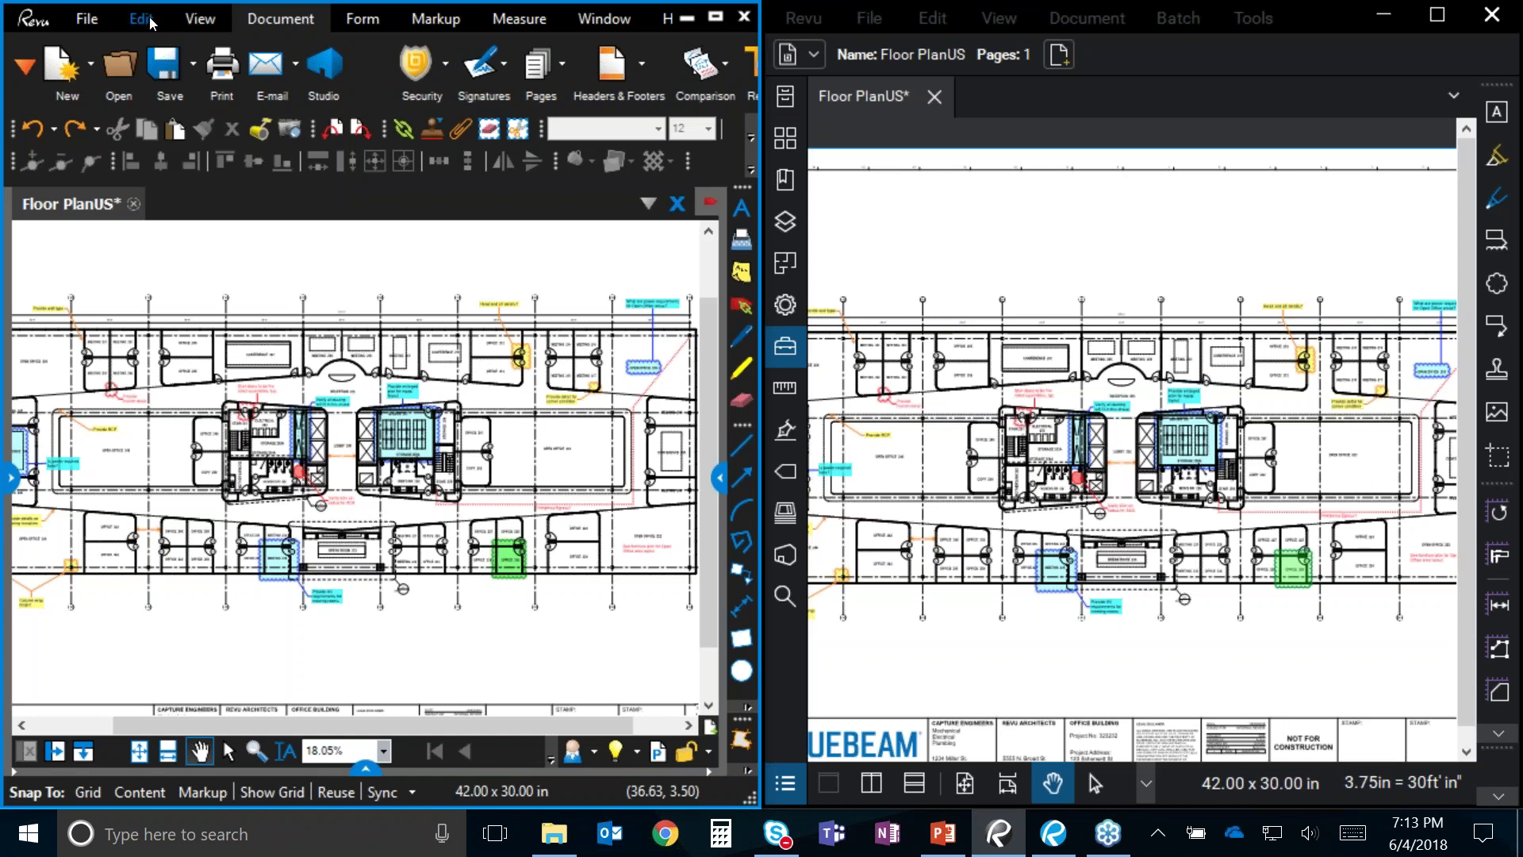
click(146, 19)
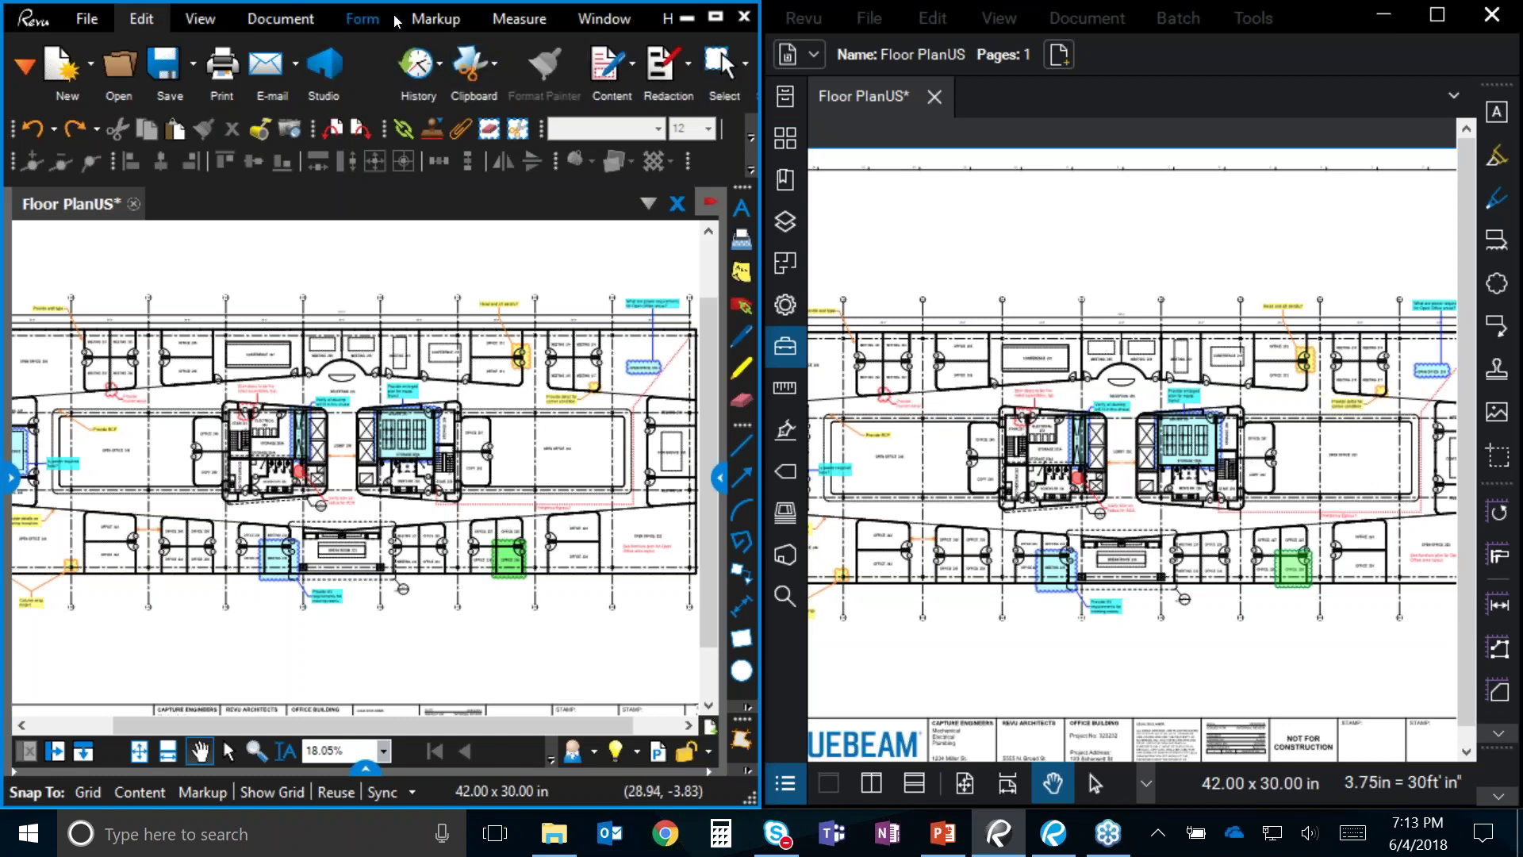
click(363, 19)
click(935, 19)
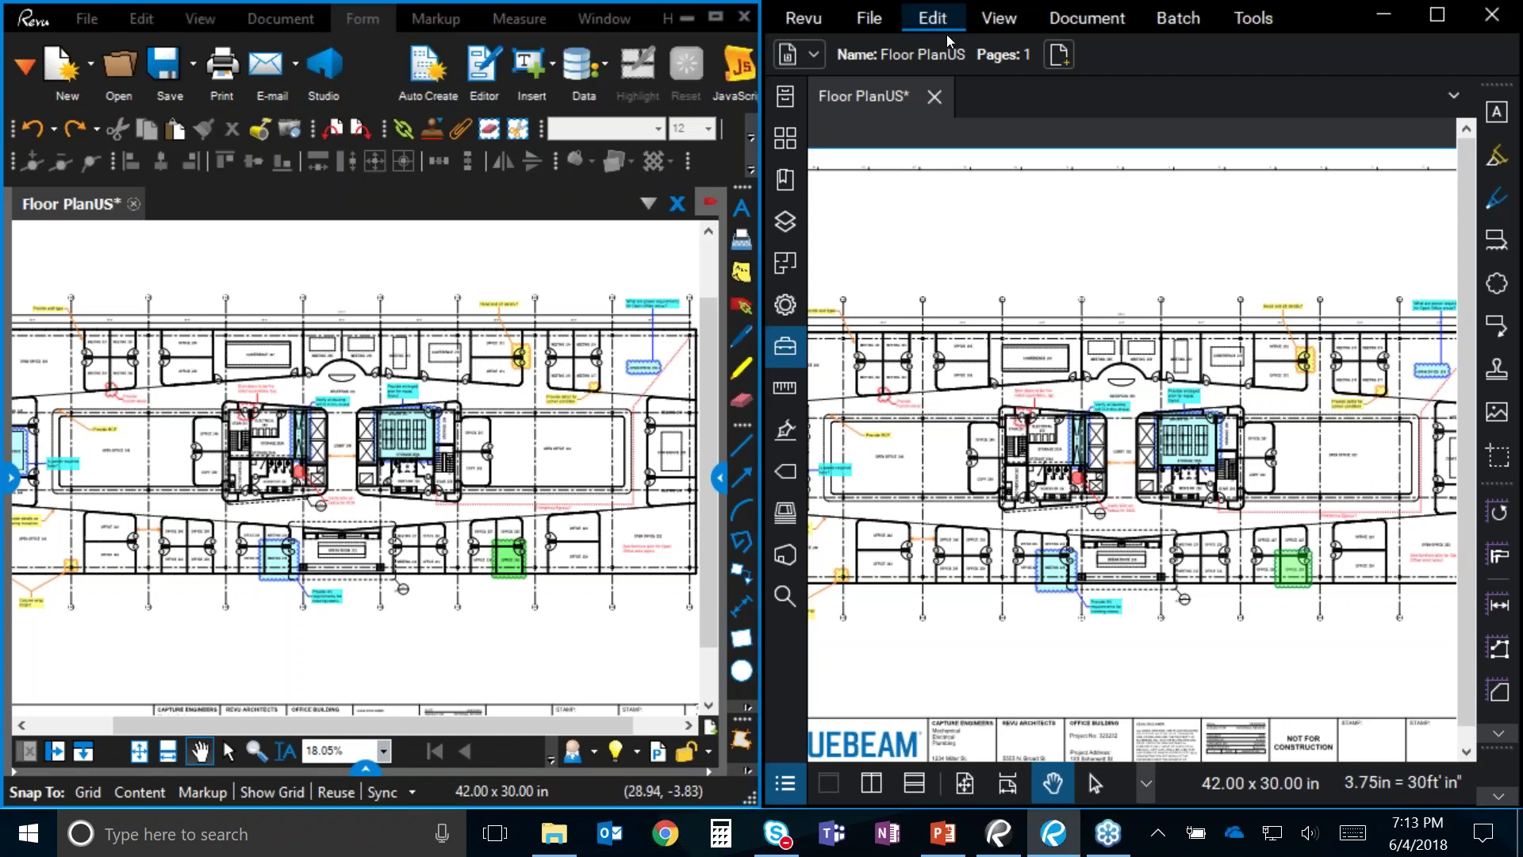
click(936, 19)
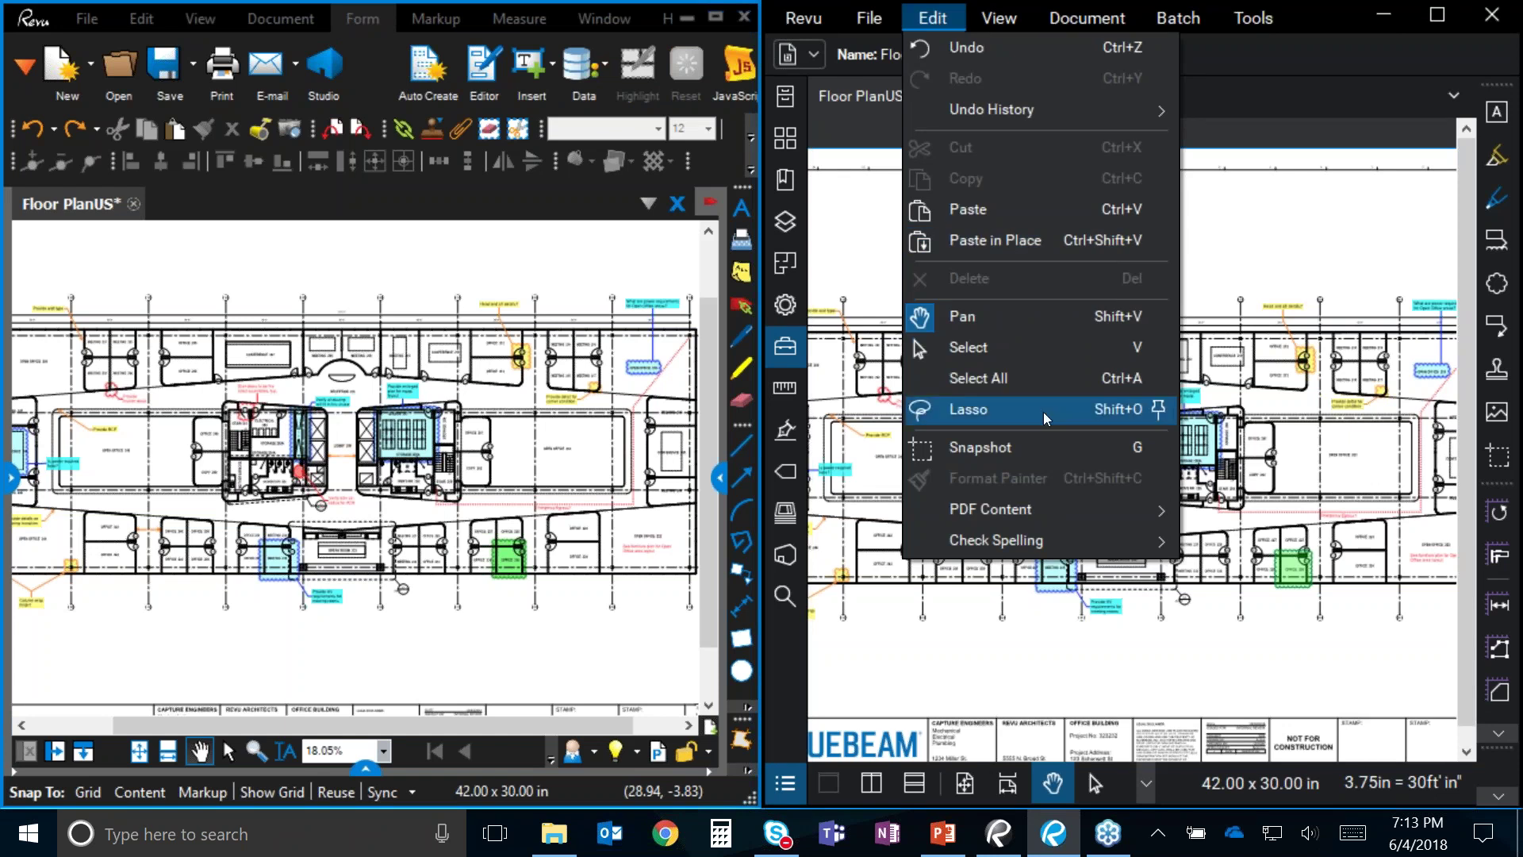
mouse_move(1068, 512)
key(Escape)
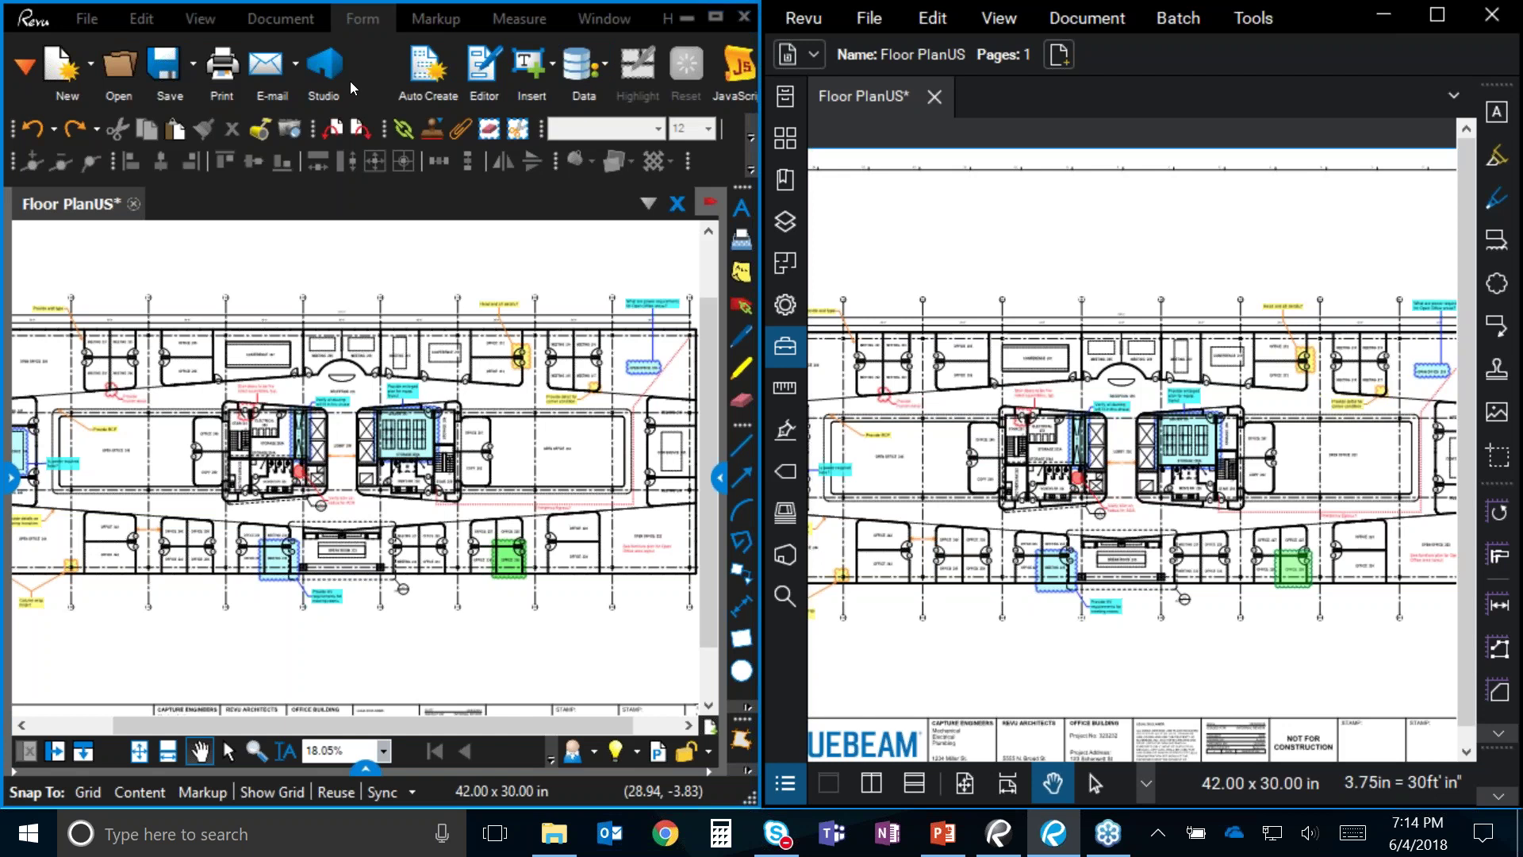
Step: Compare the available batch commands, such as OCR and Overlay Pages, in the older and newer Revu versions
click(93, 30)
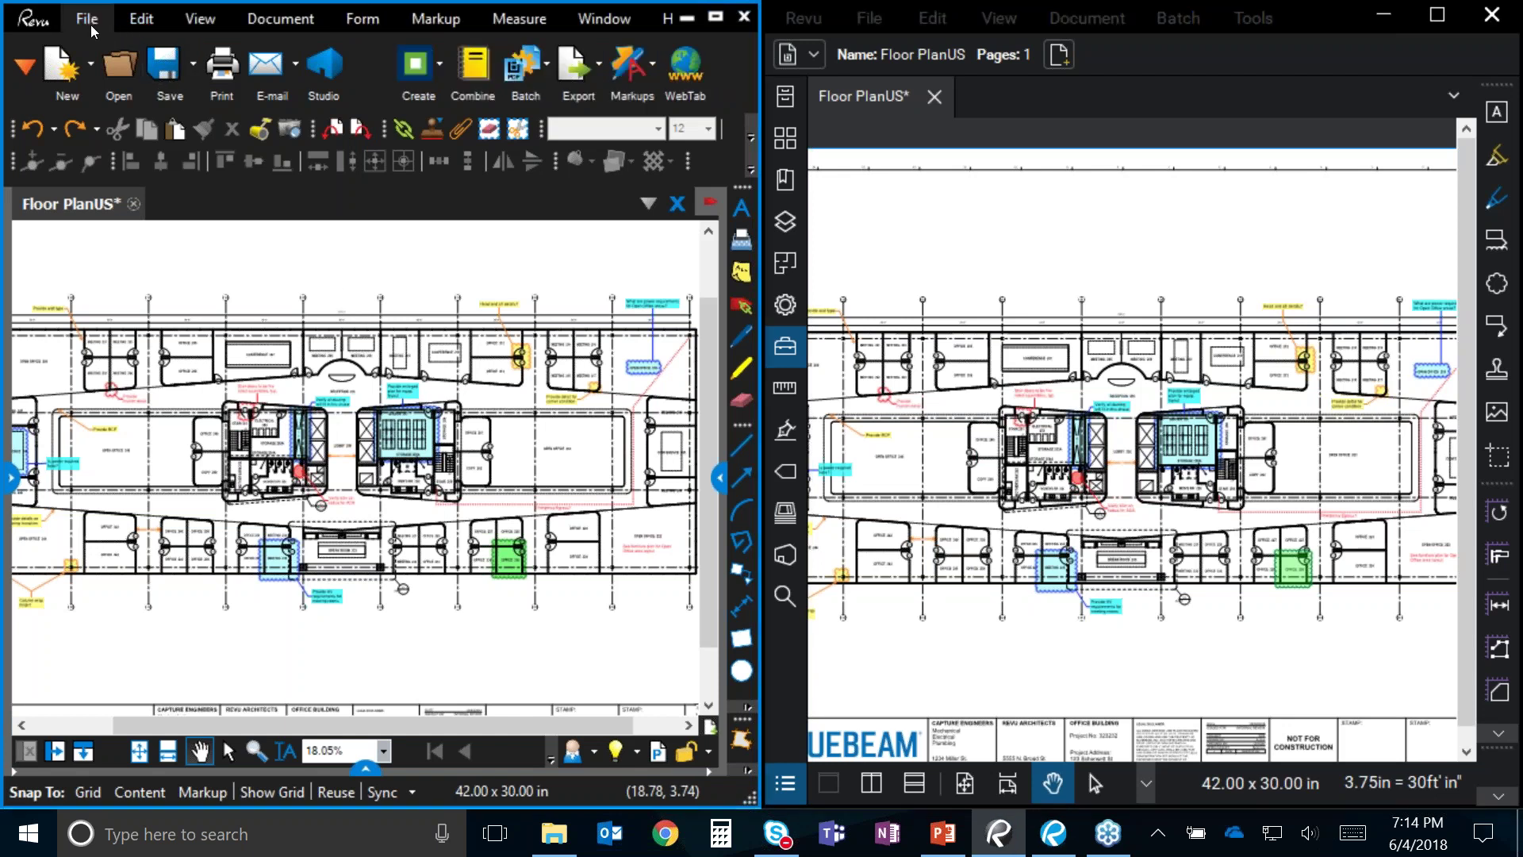
click(547, 75)
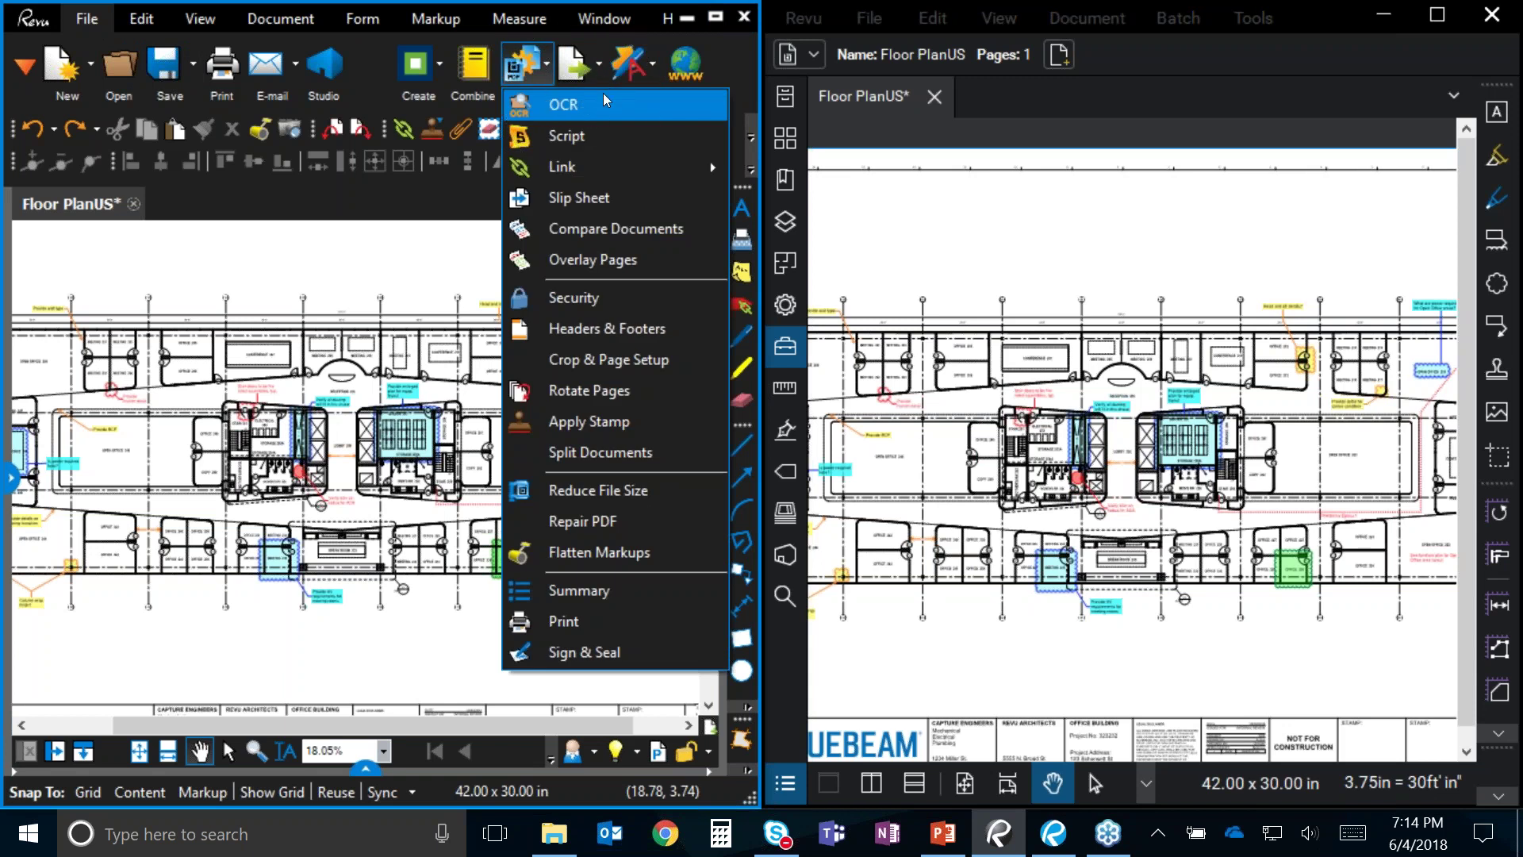
click(1071, 231)
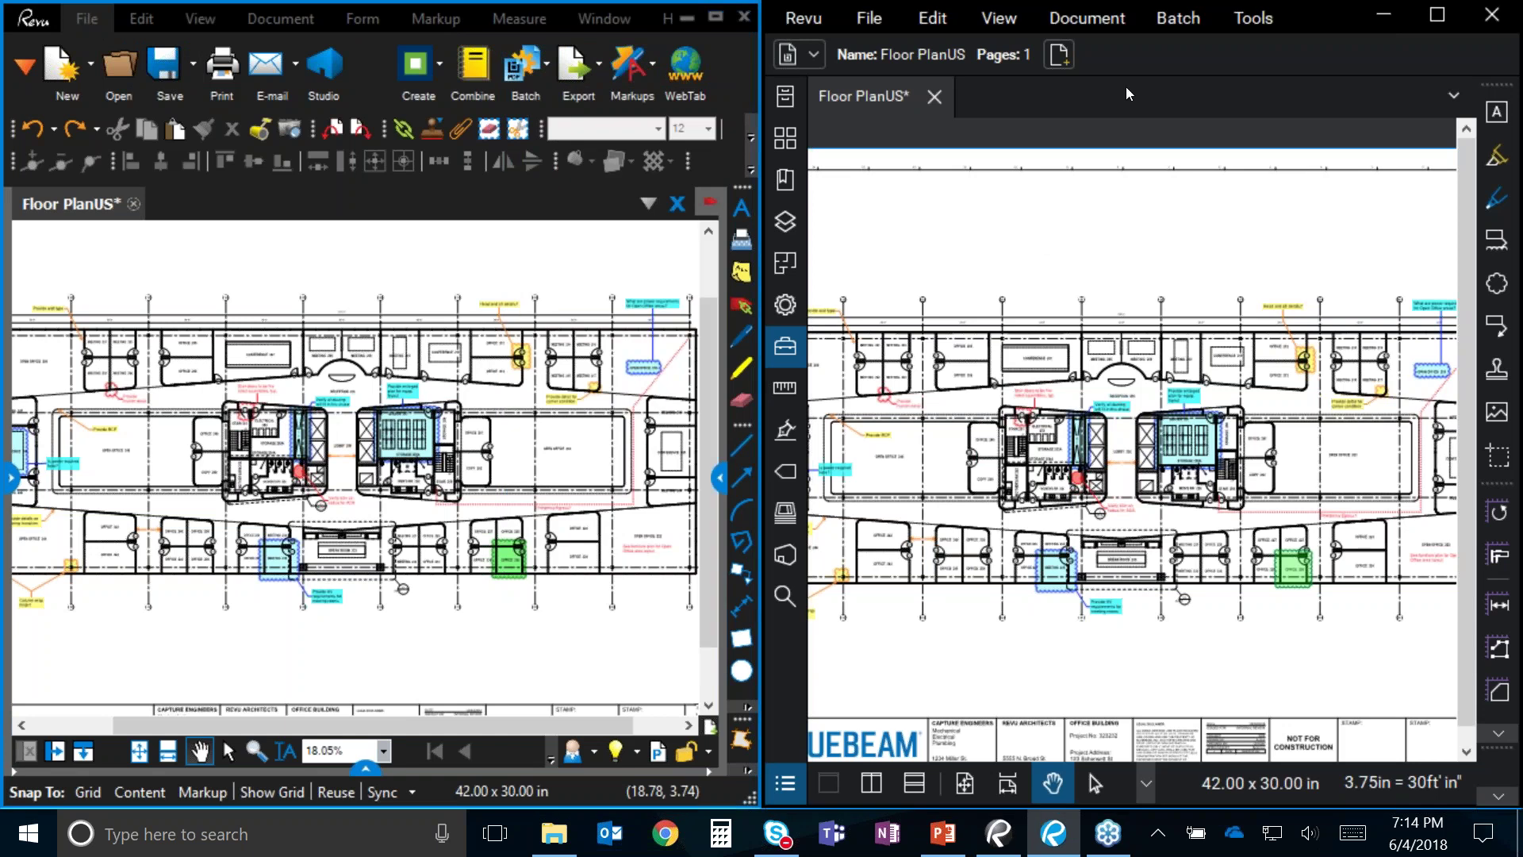
click(1181, 20)
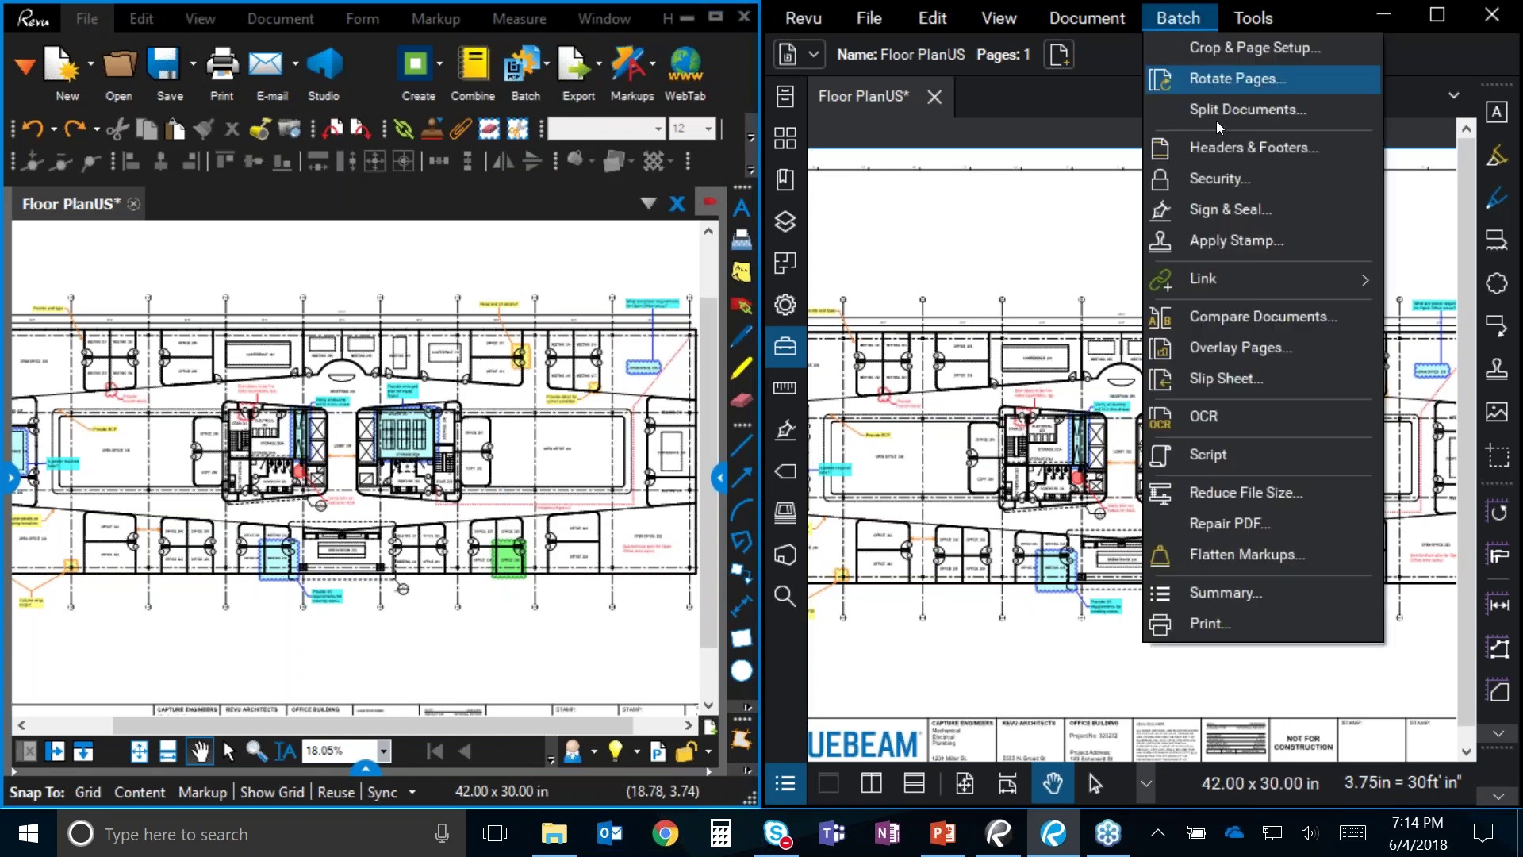
click(1268, 418)
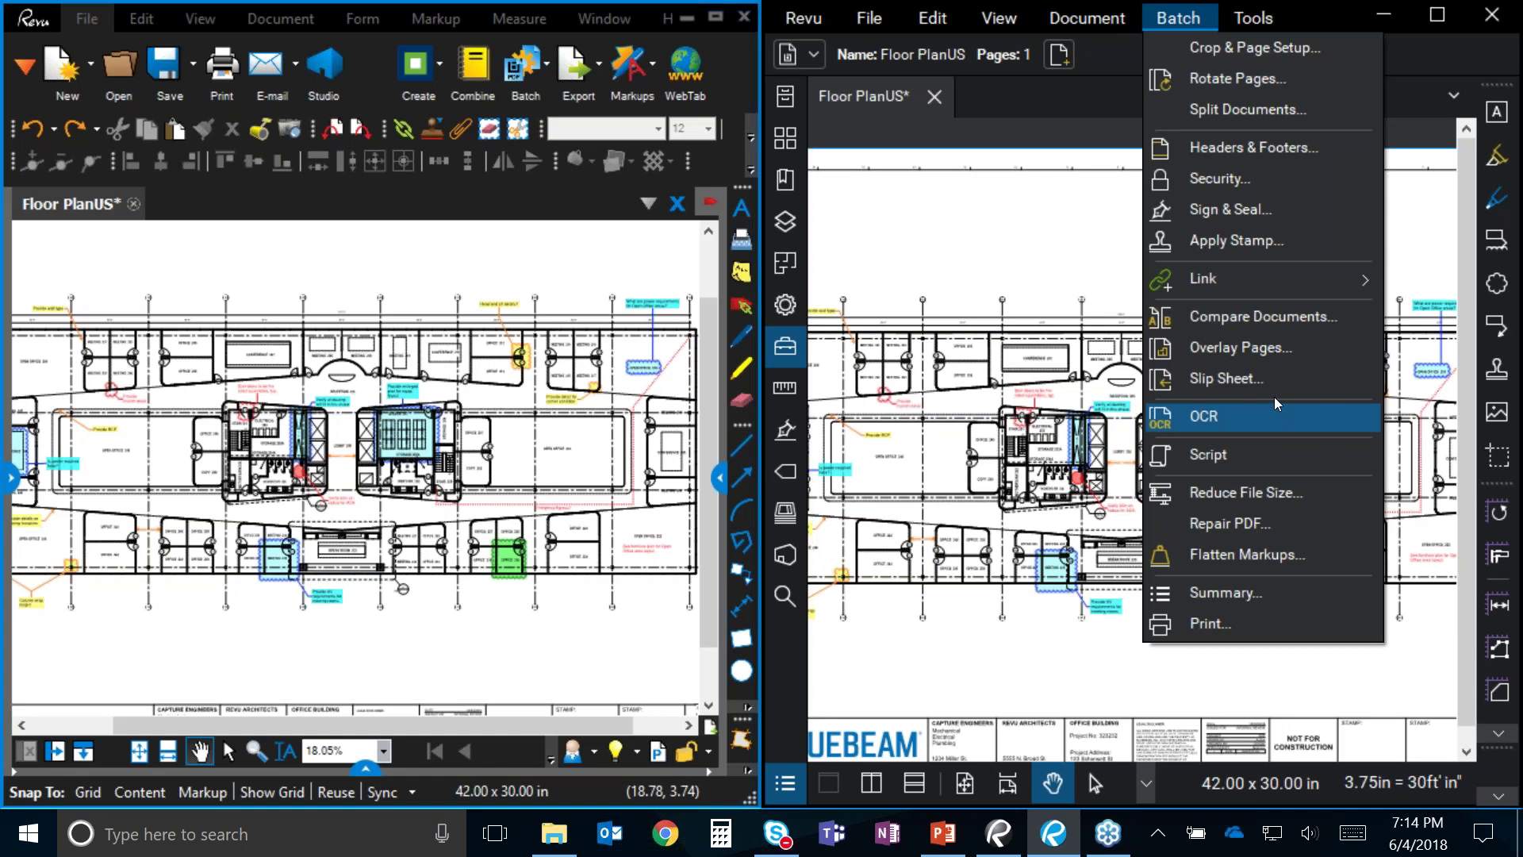
click(1240, 346)
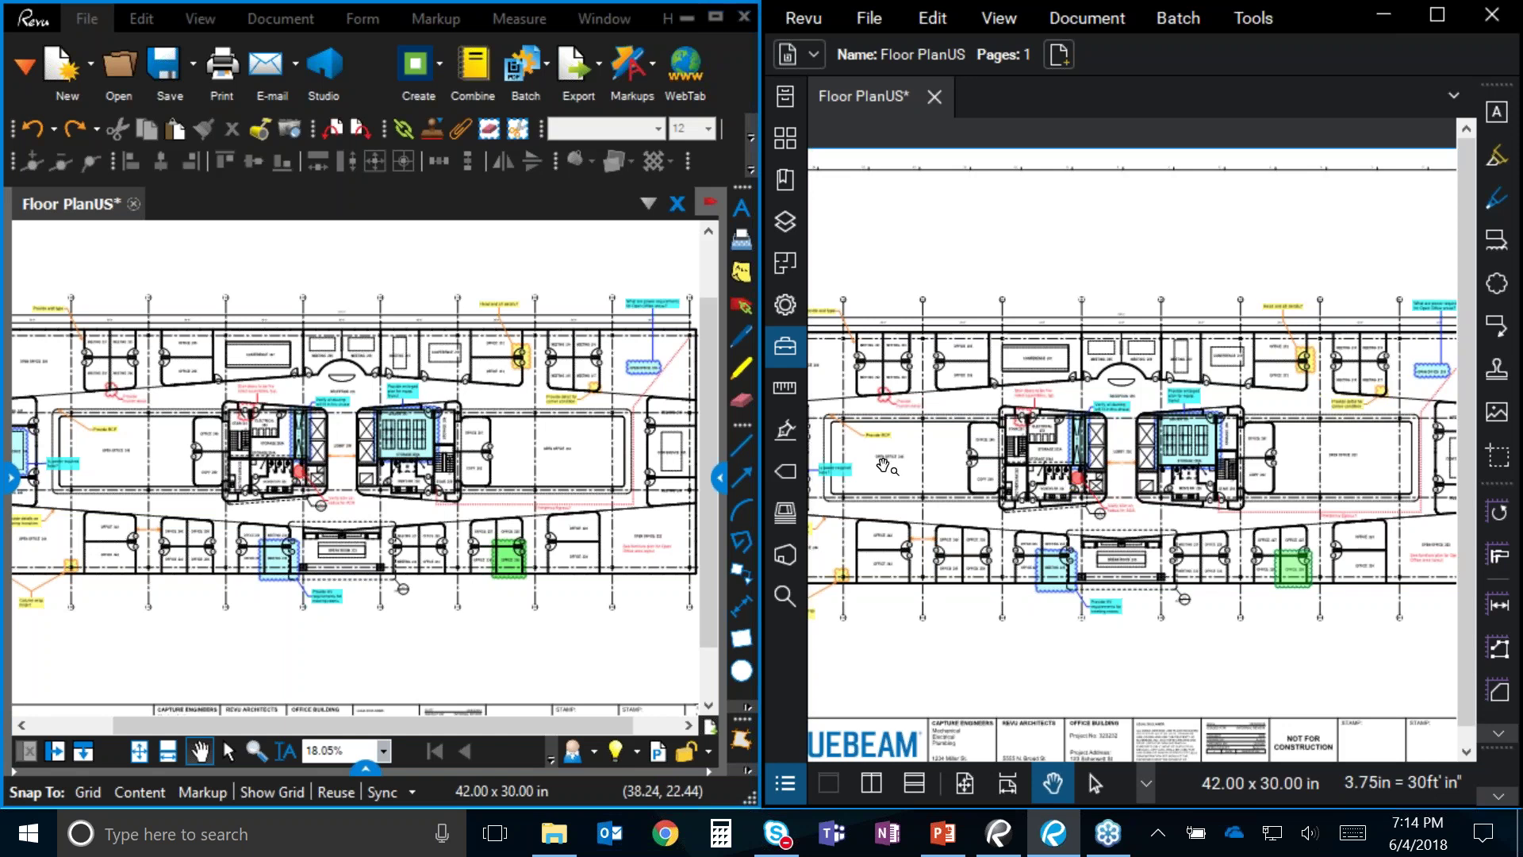
Step: Maximize the newer Revu window and show its Tool Chest and File Access panels
click(14, 482)
click(1437, 14)
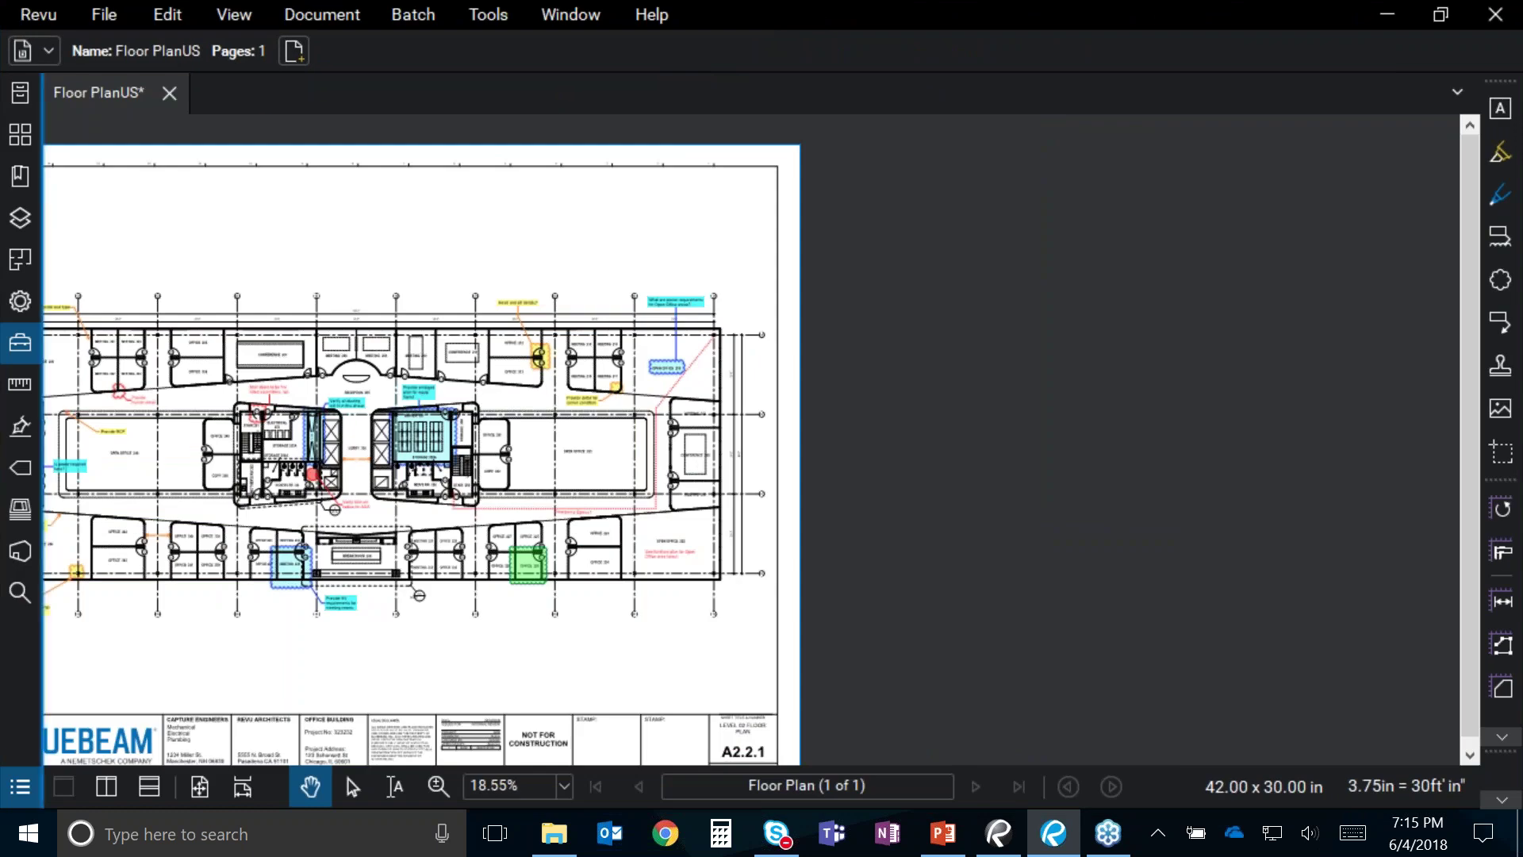
click(43, 211)
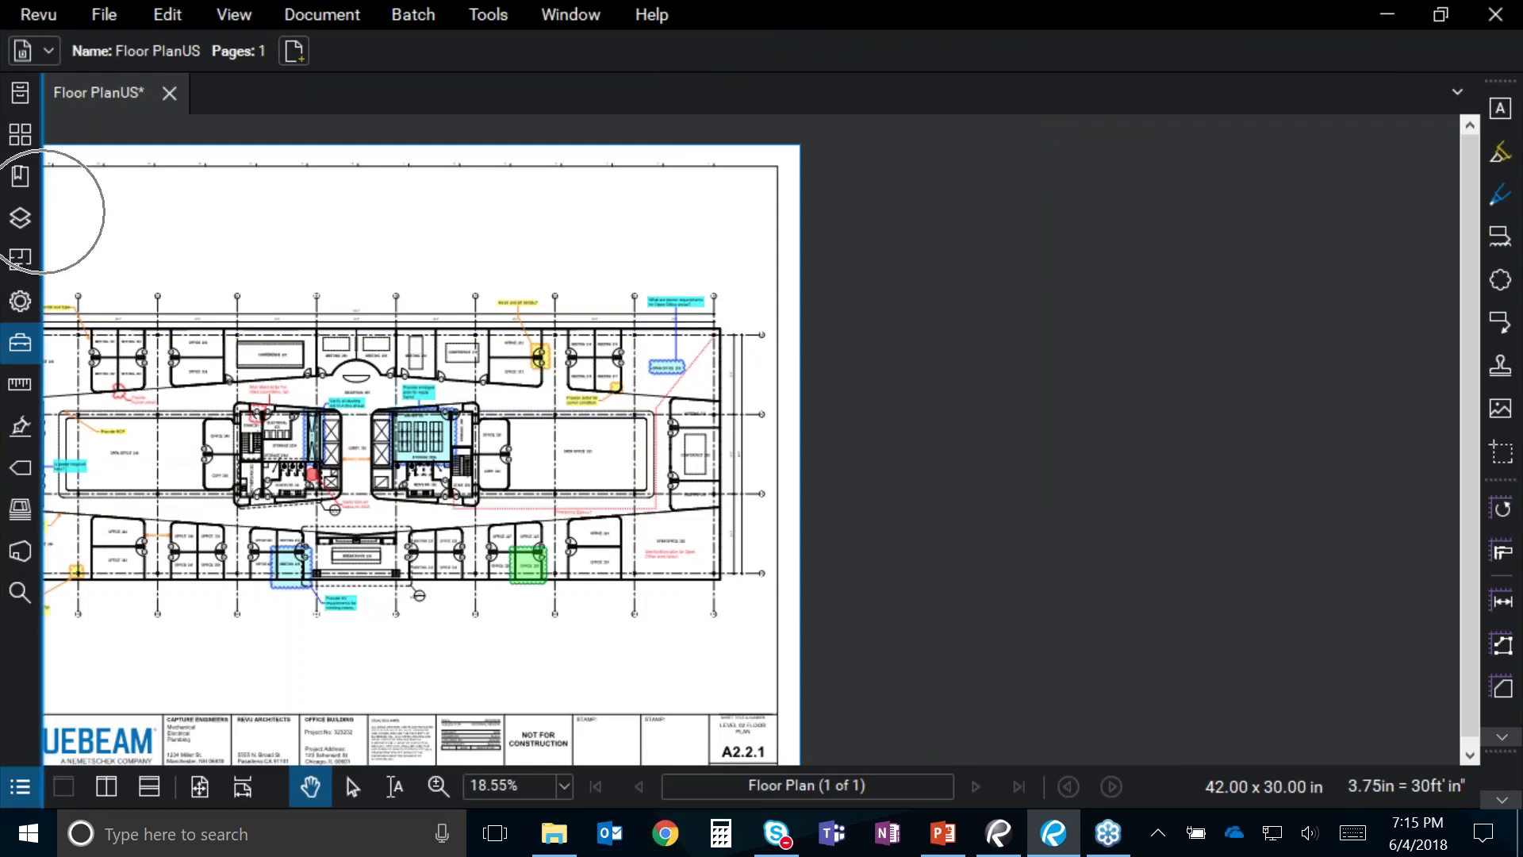
click(44, 210)
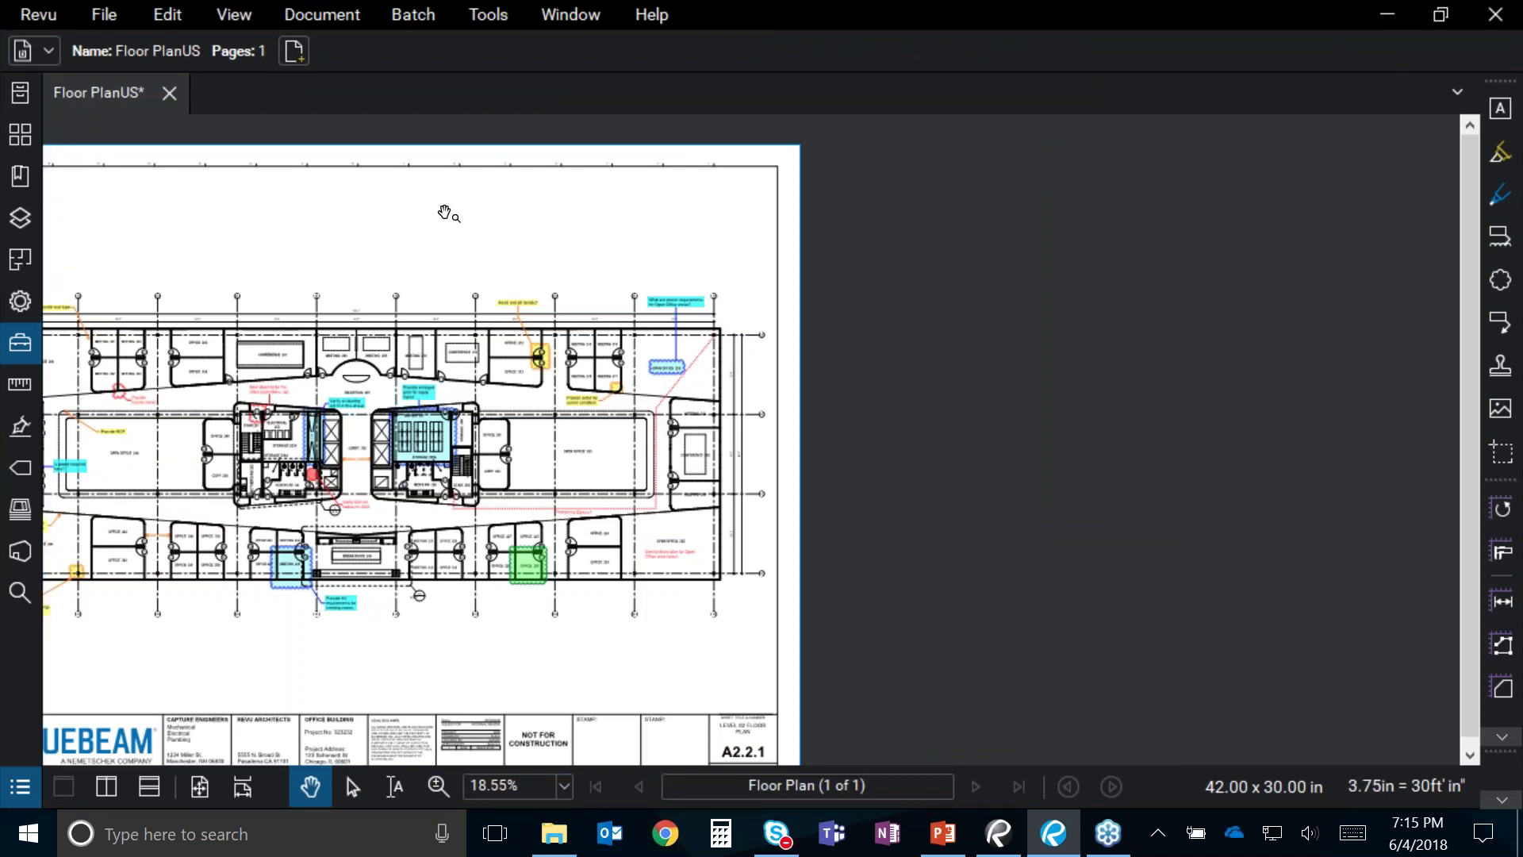
click(40, 186)
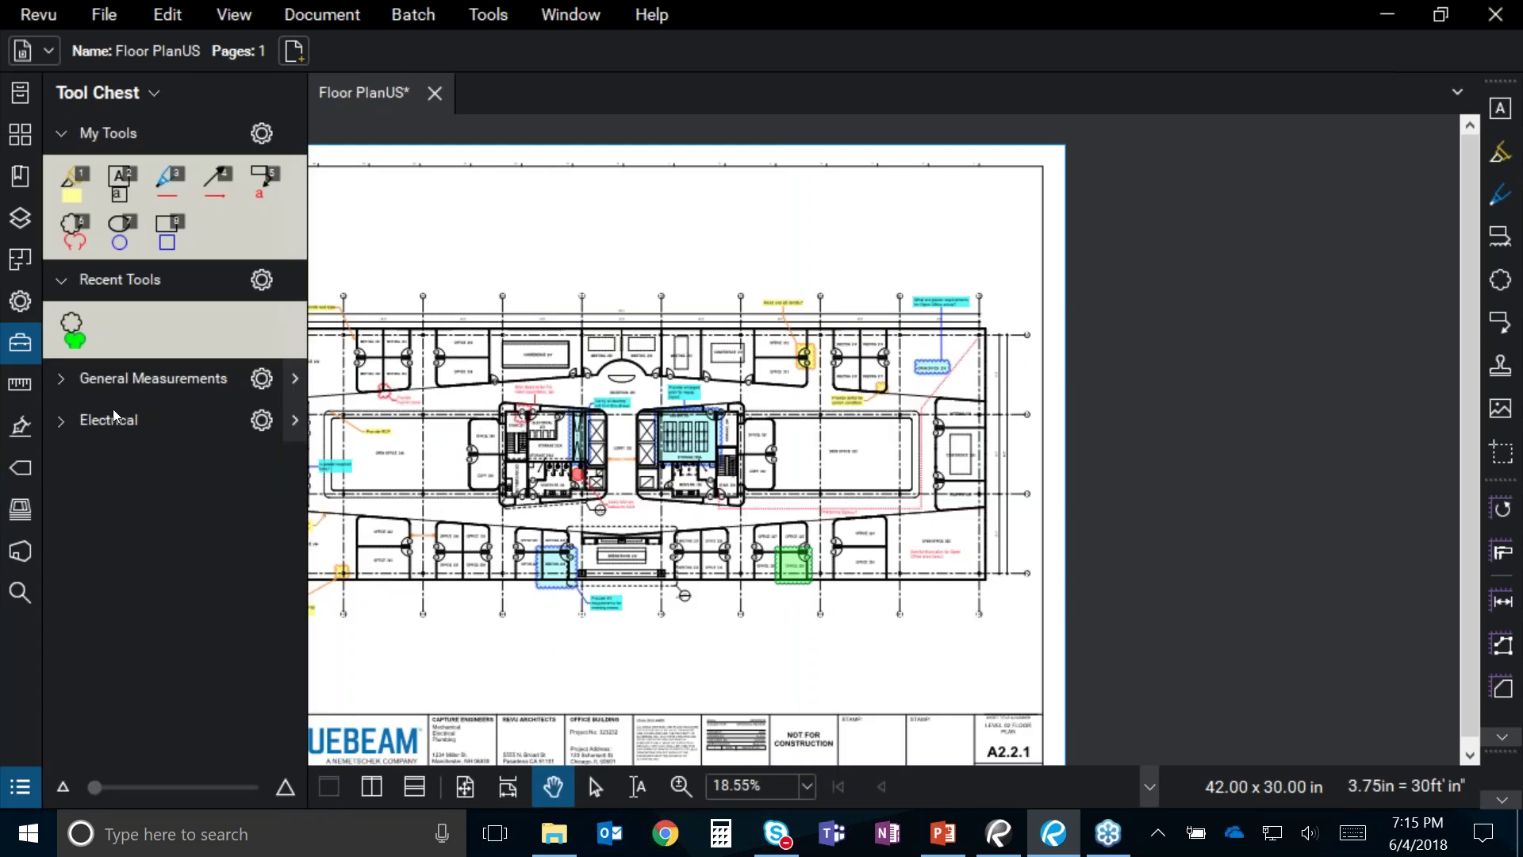
click(208, 312)
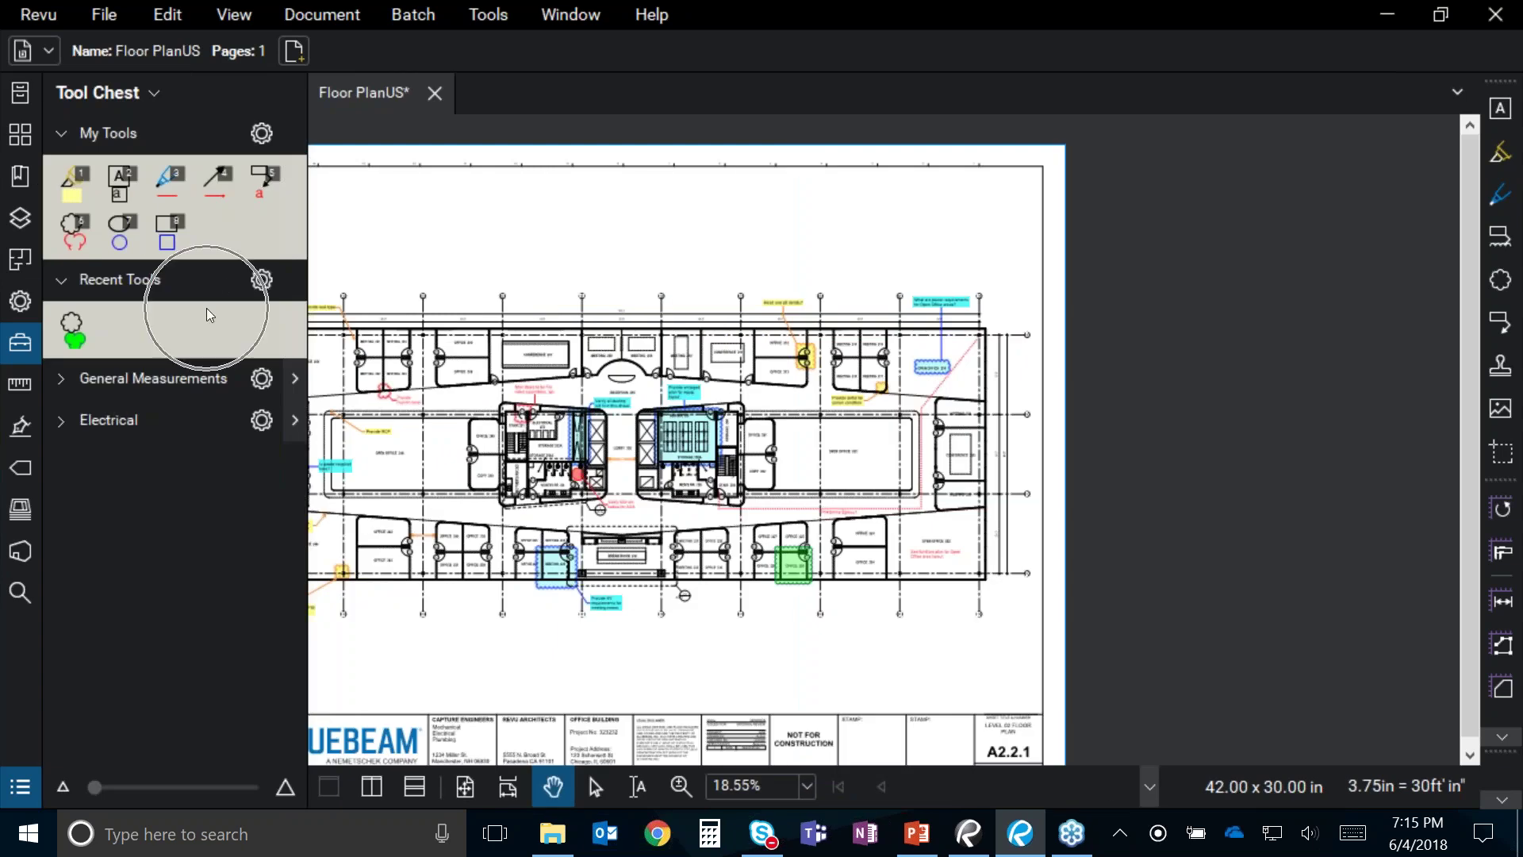
click(14, 101)
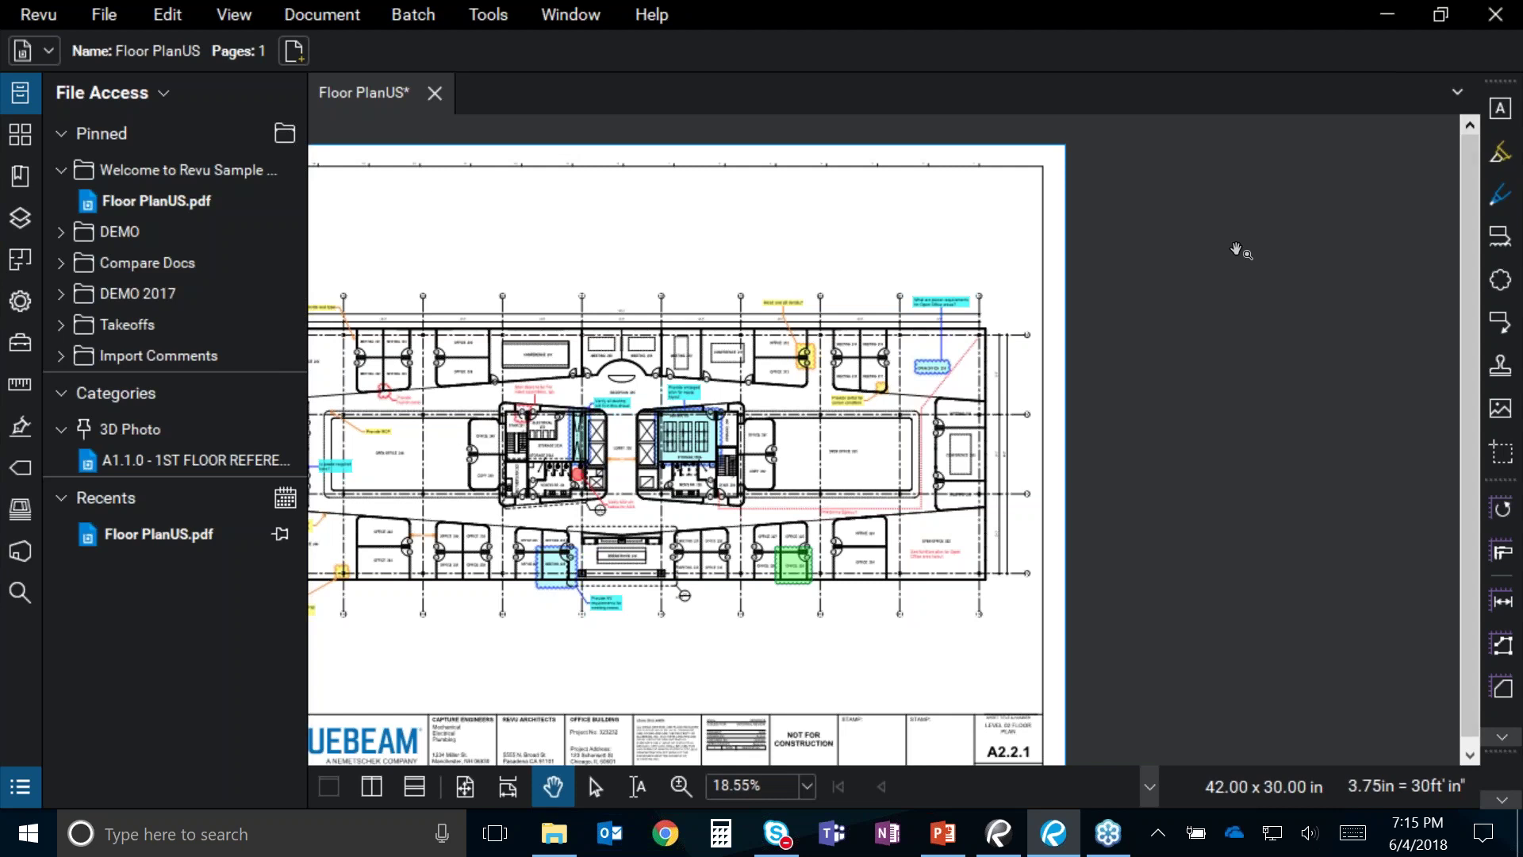
Step: Show the Studio panel, move it to the opposite side of the workspace and return it to its original side
click(30, 560)
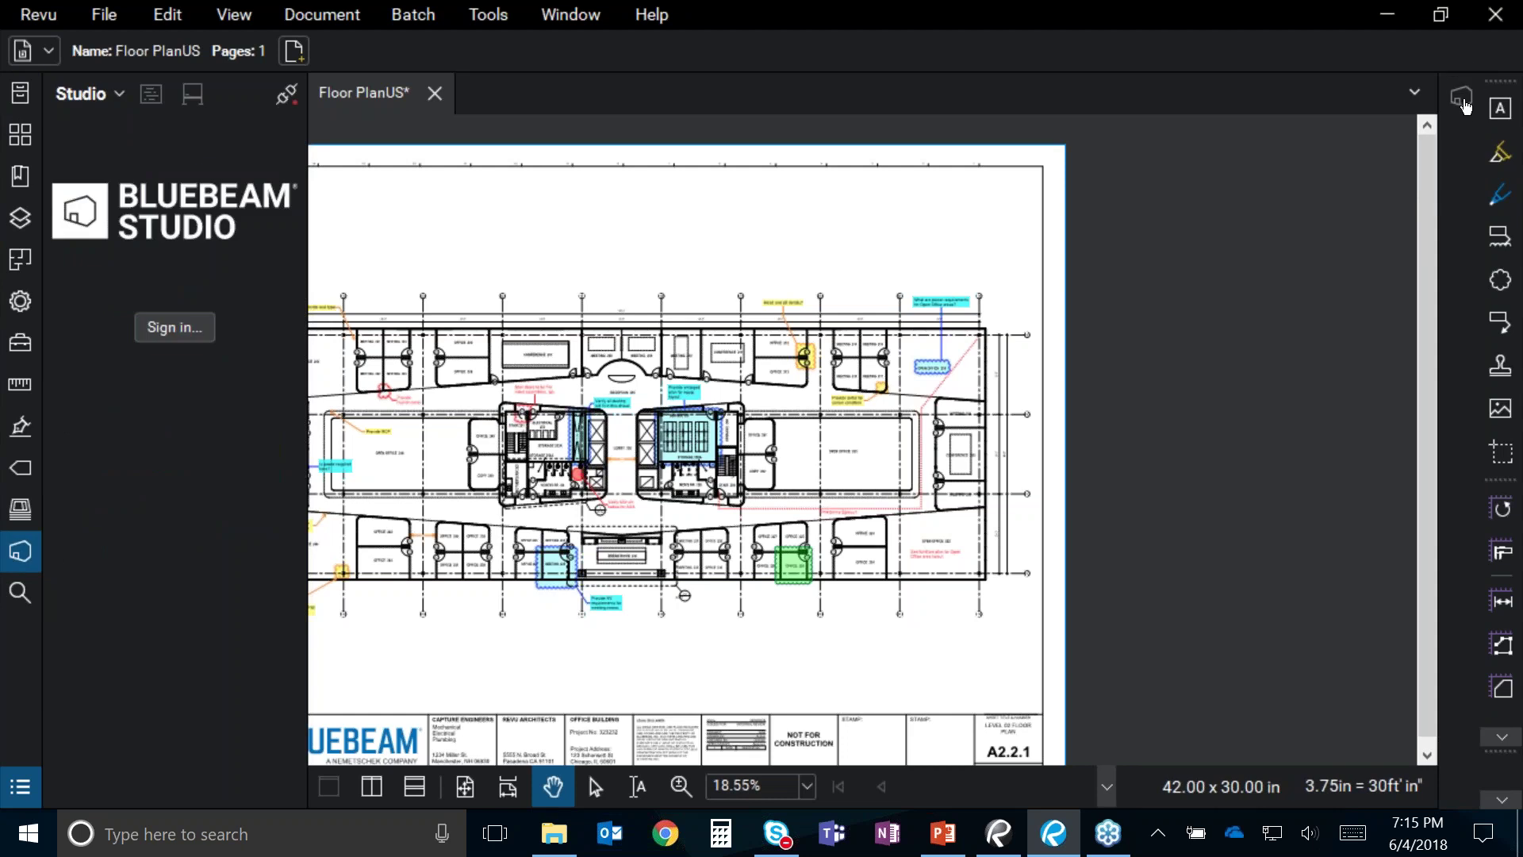
click(1462, 99)
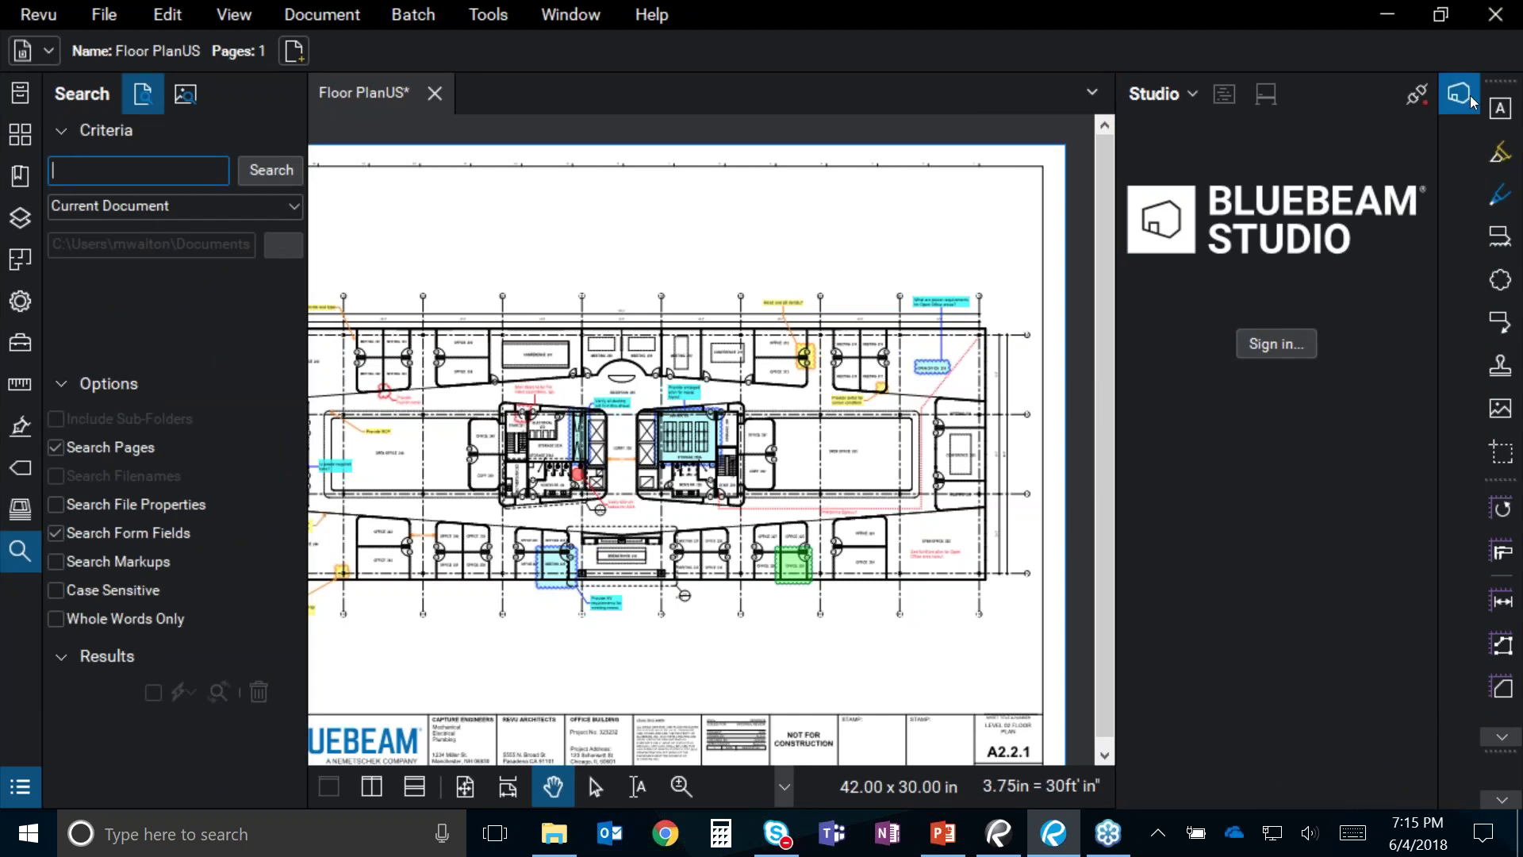
drag(1469, 101, 20, 548)
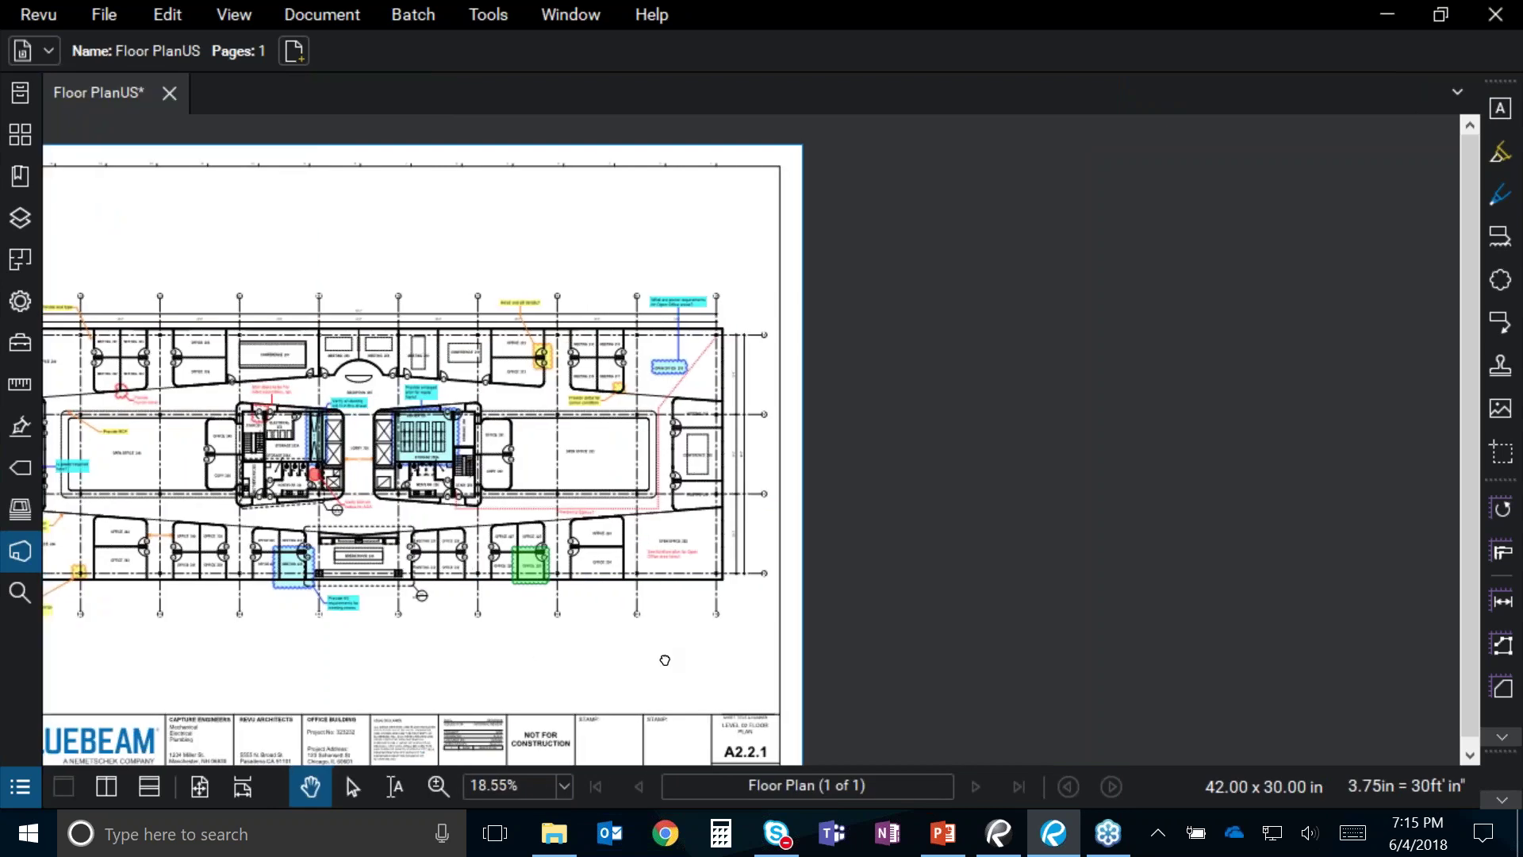
Step: Examine which panels can be shown in the newer Revu's panel access bar
drag(665, 660, 1095, 641)
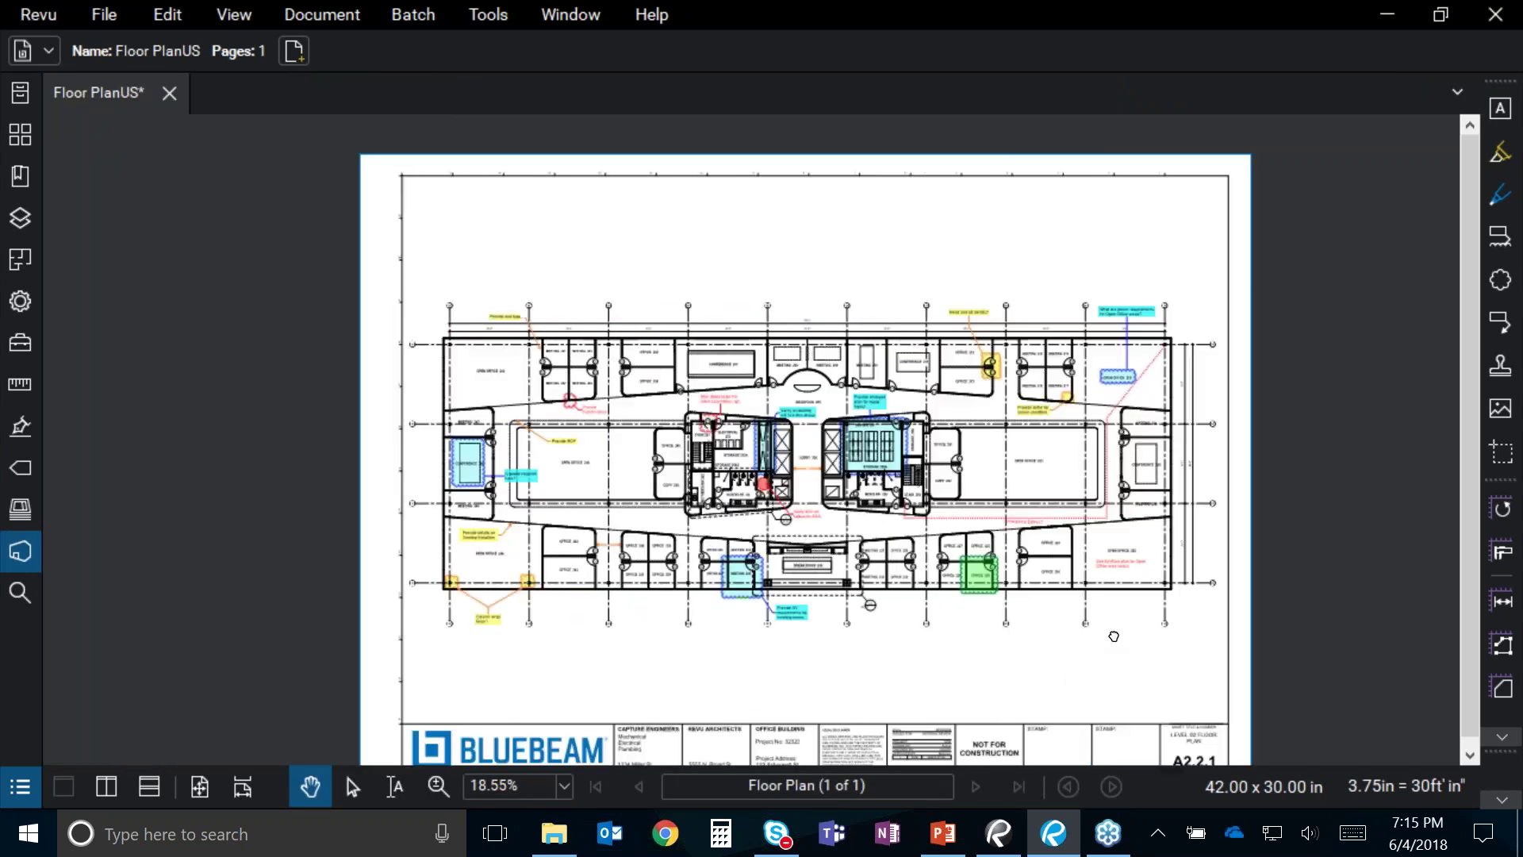
right_click(23, 691)
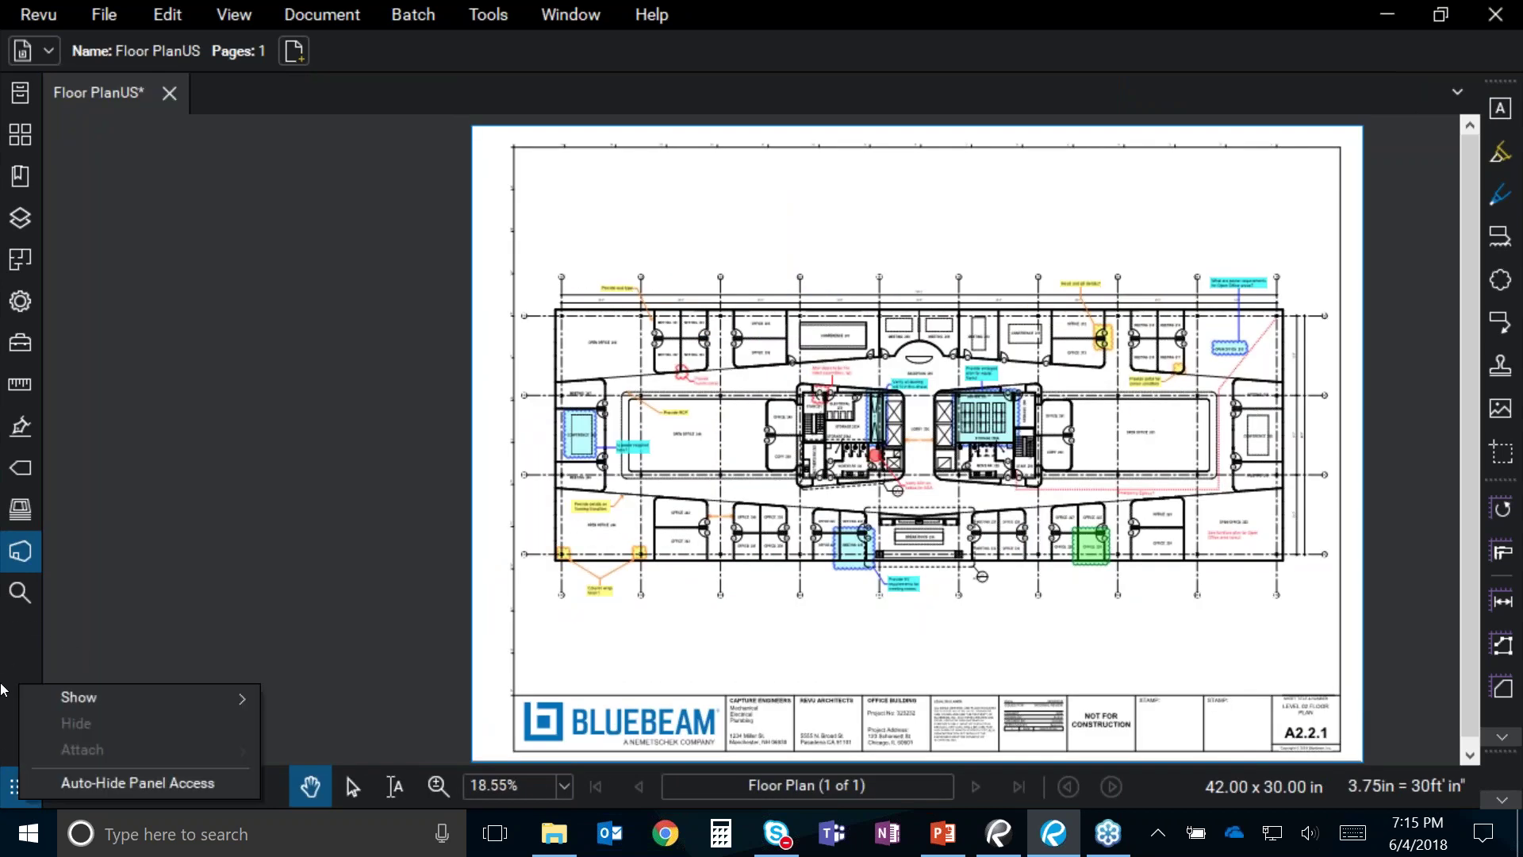
mouse_move(110, 704)
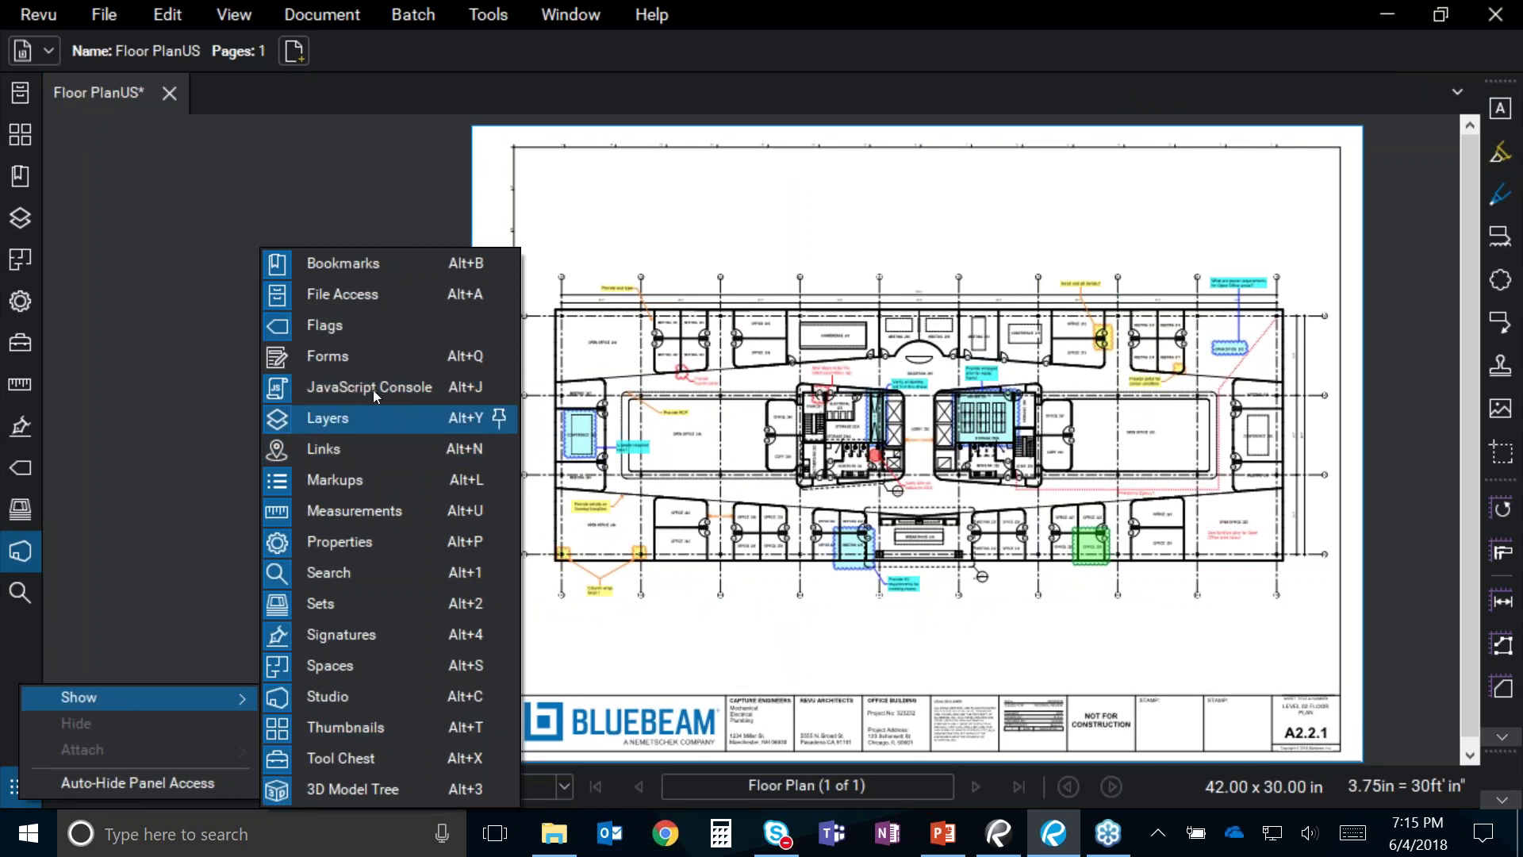
click(318, 176)
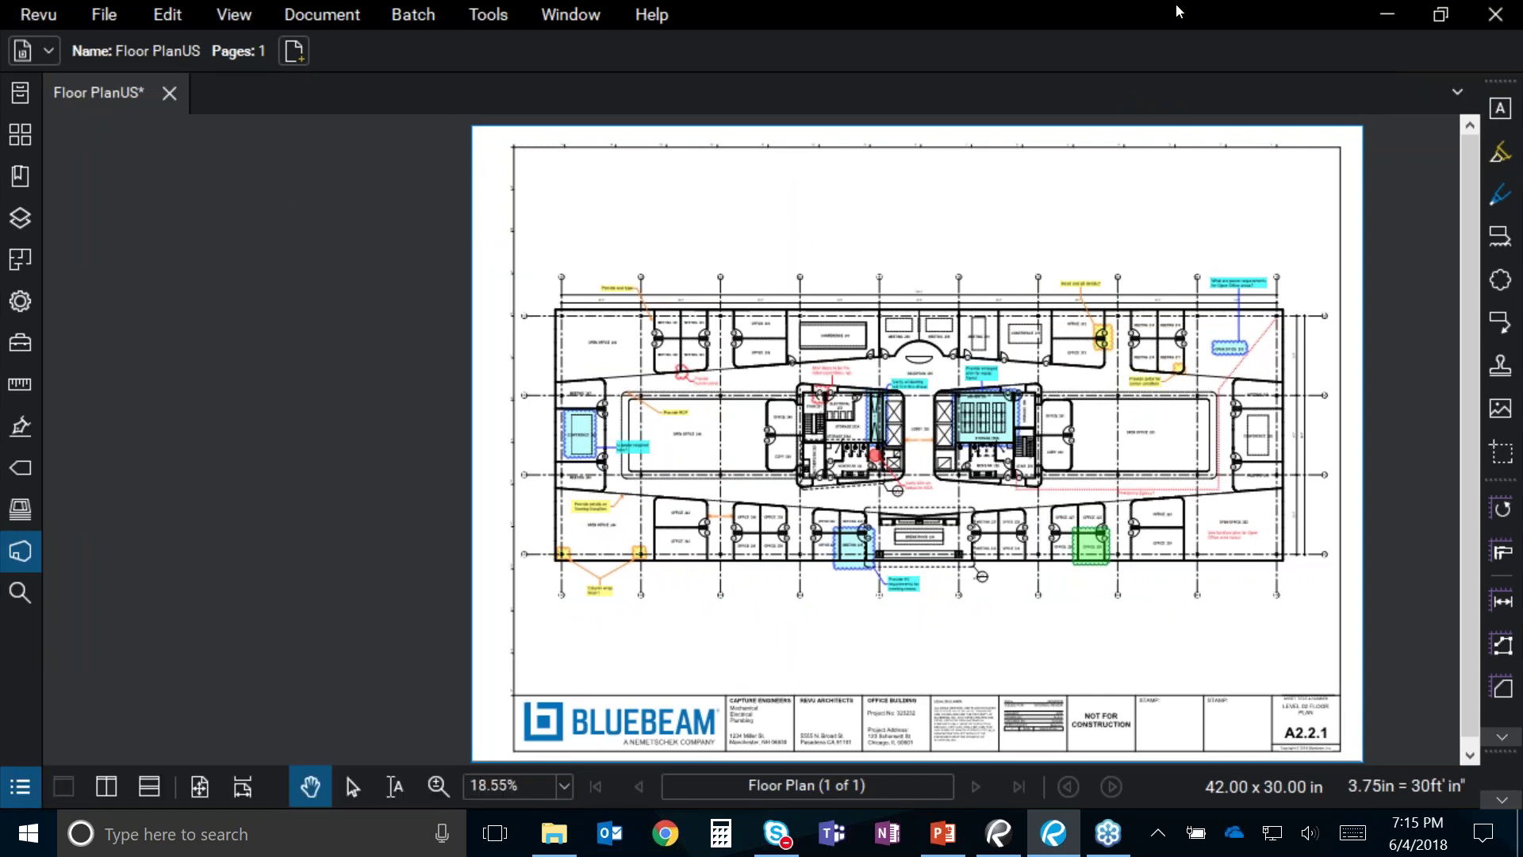
Step: Restore the newer Revu window beside the older version and bring the whole floor plan sheet into view
click(1449, 22)
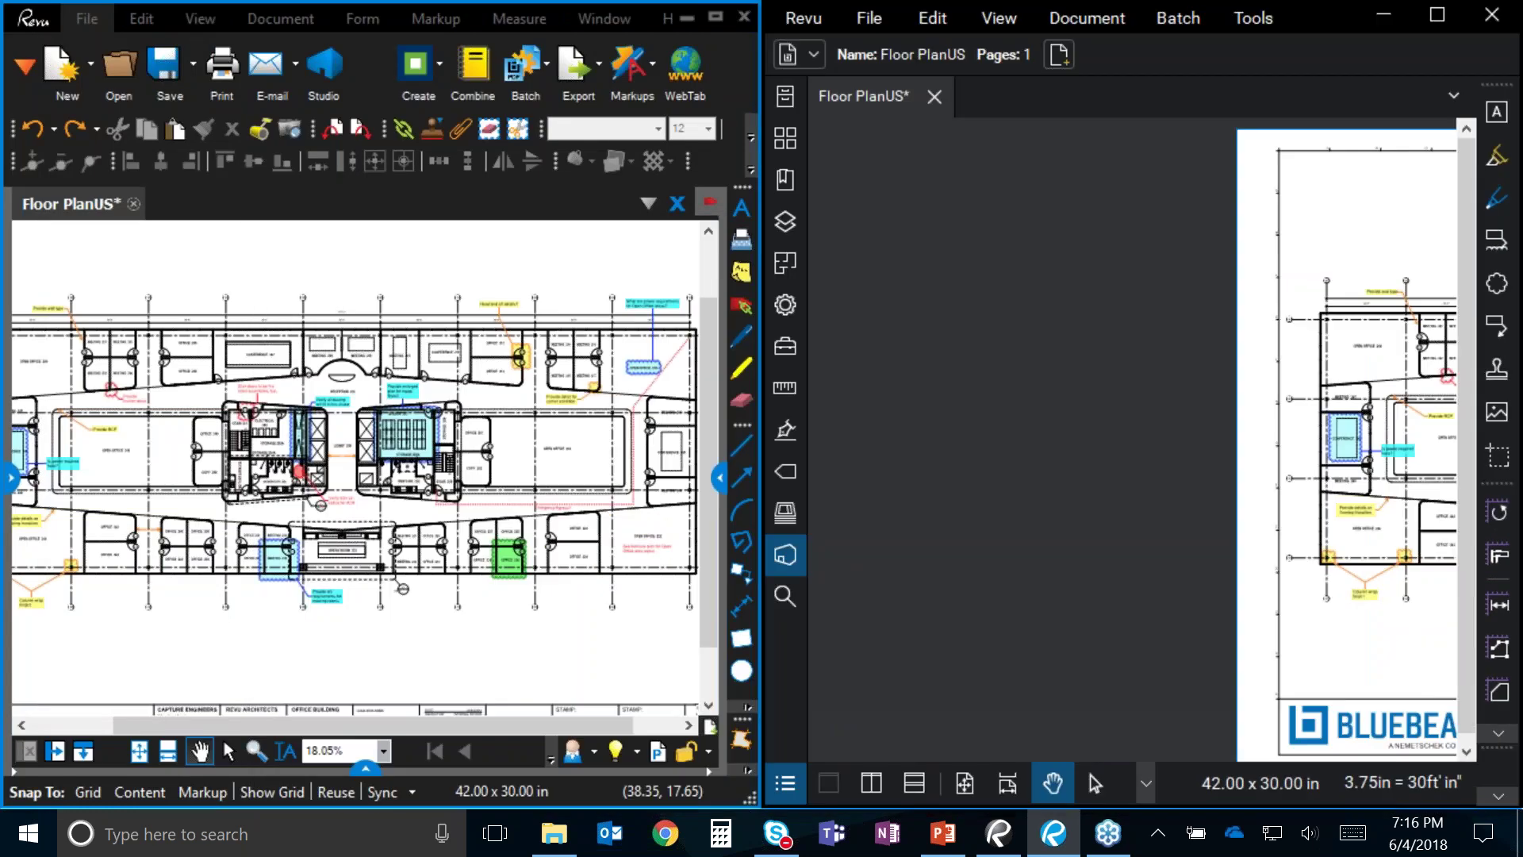
scroll(1014, 391, up, 2)
scroll(1066, 549, down, 2)
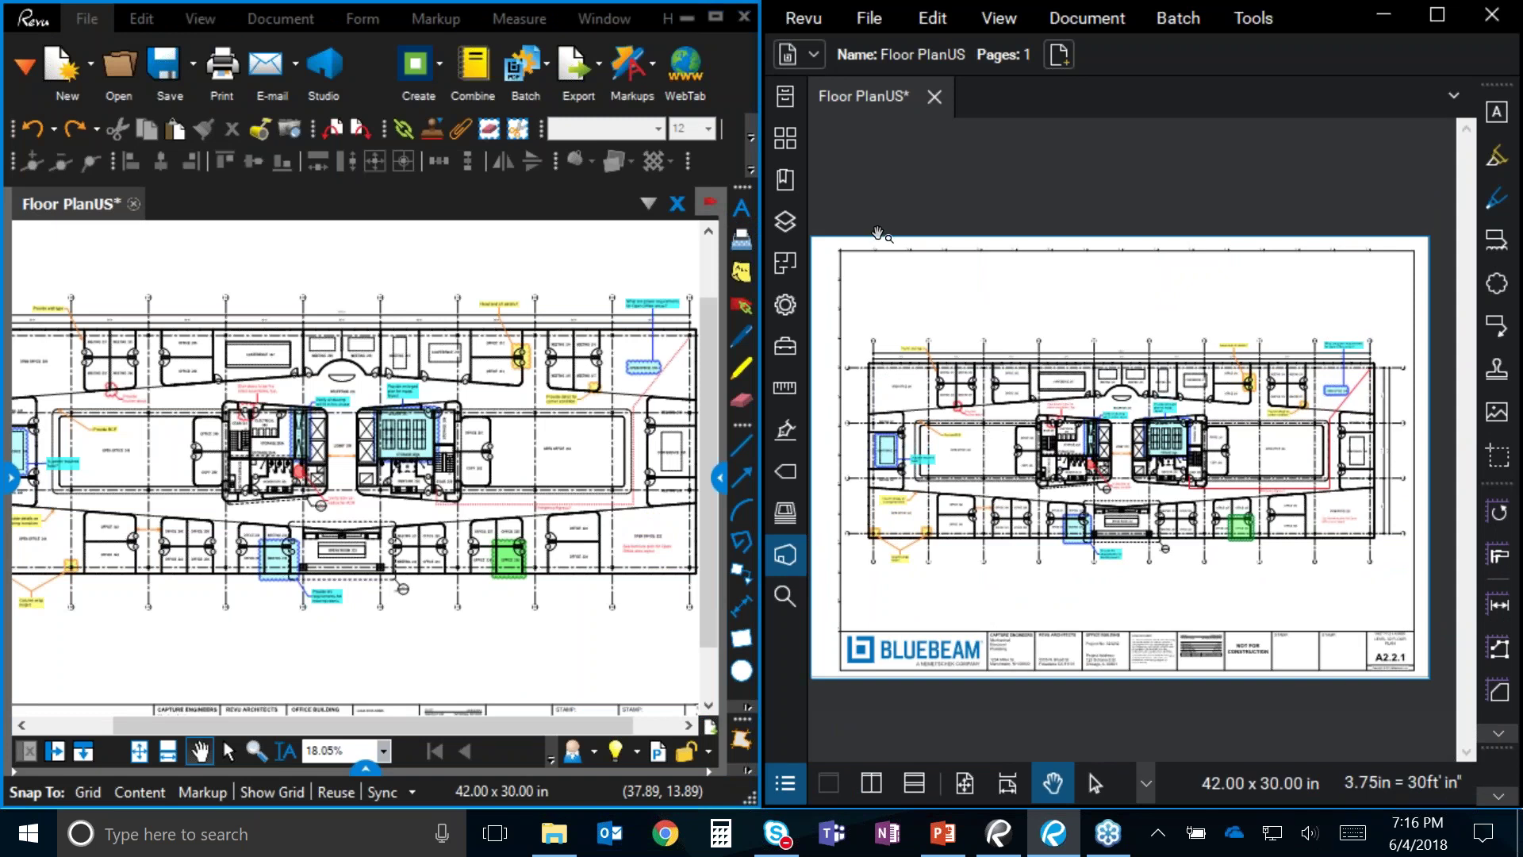
Step: Look over the profiles available in the older Revu version
click(202, 30)
click(202, 24)
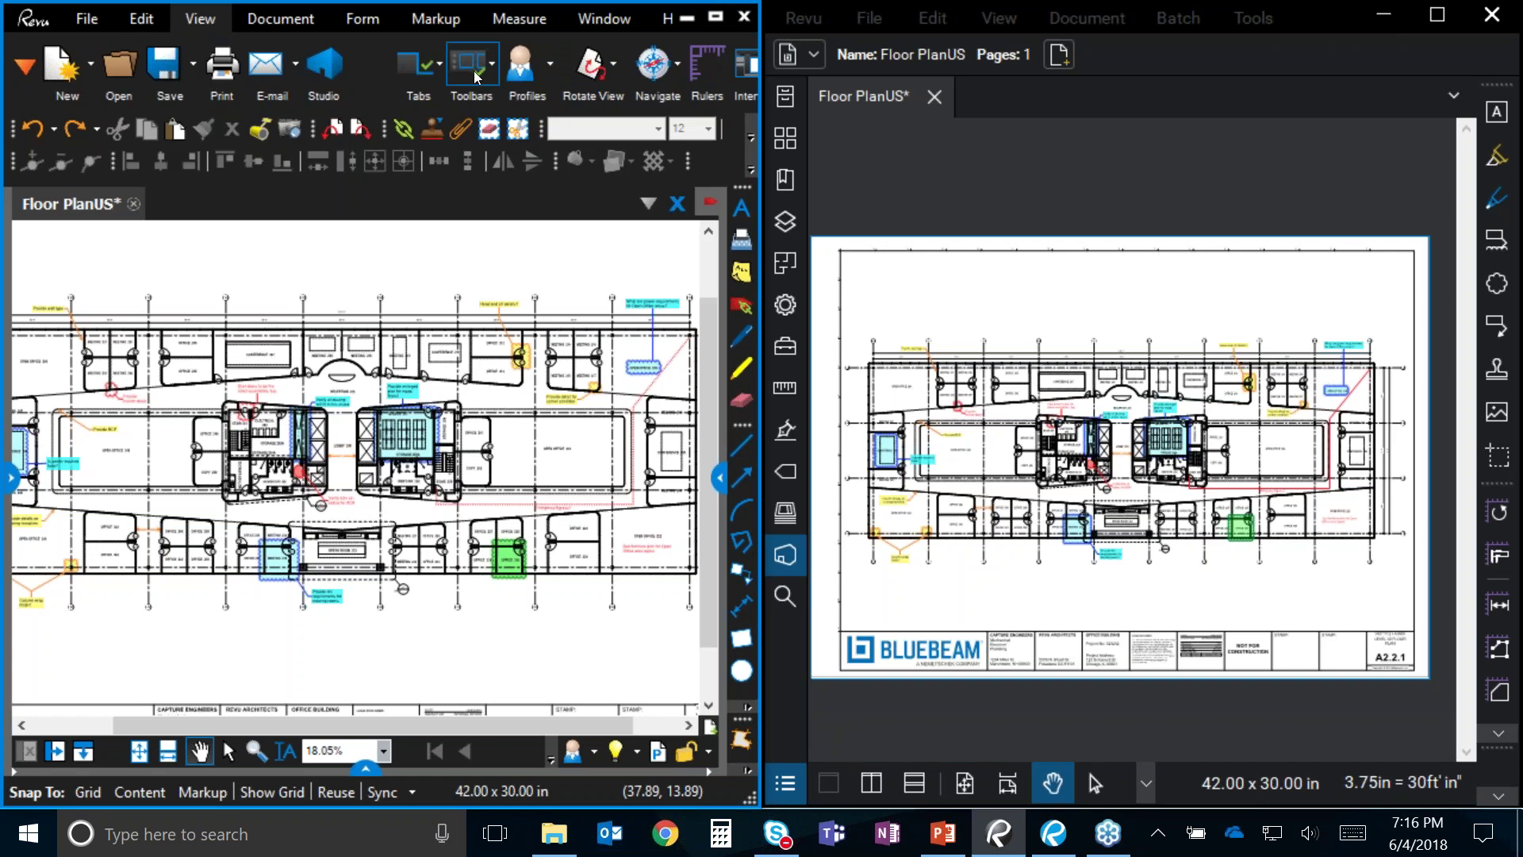
click(549, 75)
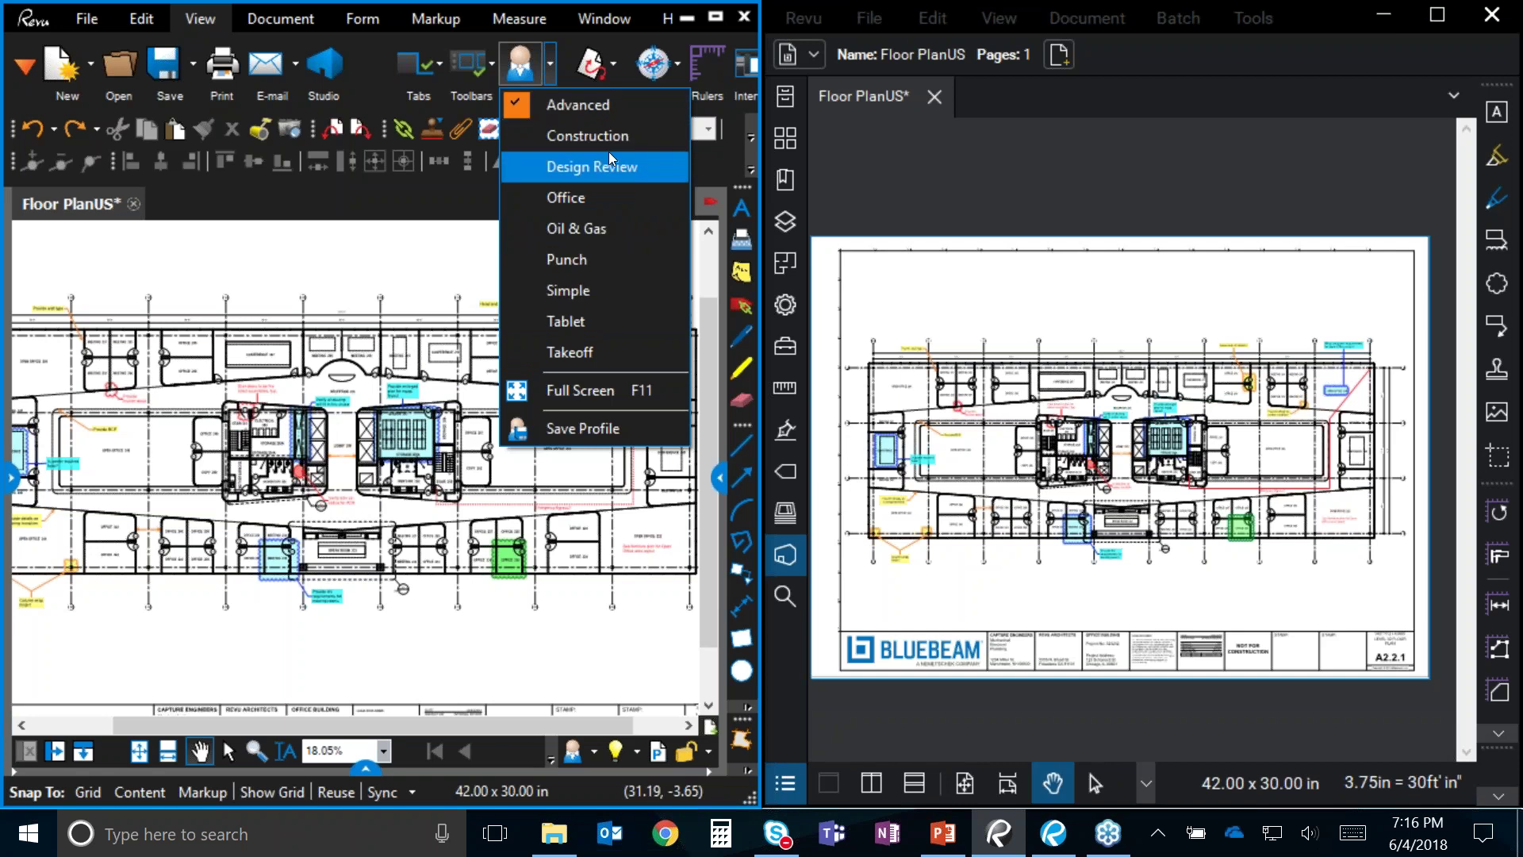
click(938, 209)
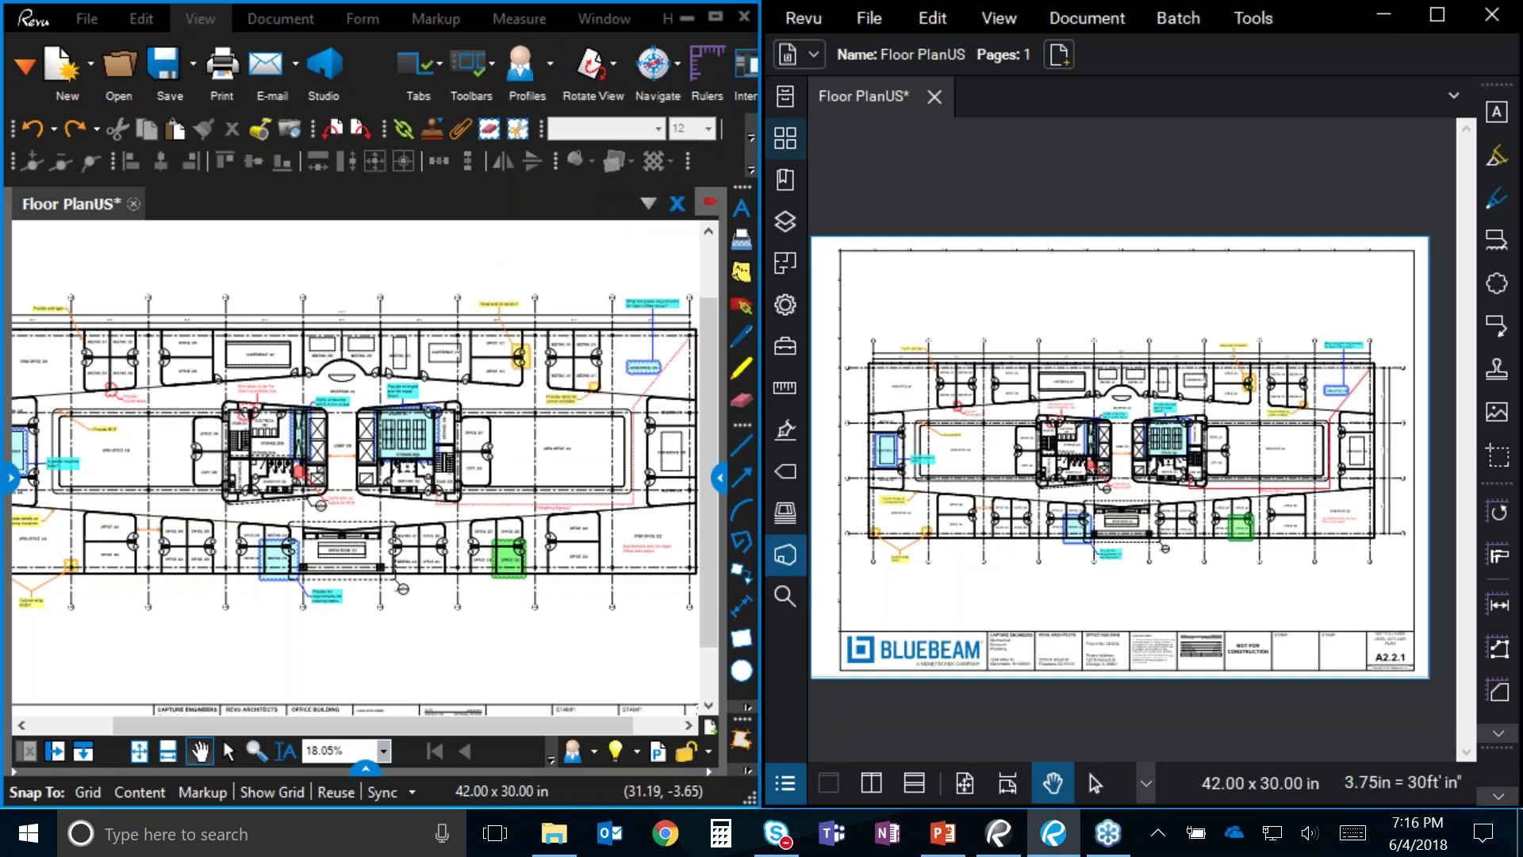
click(817, 25)
mouse_move(865, 186)
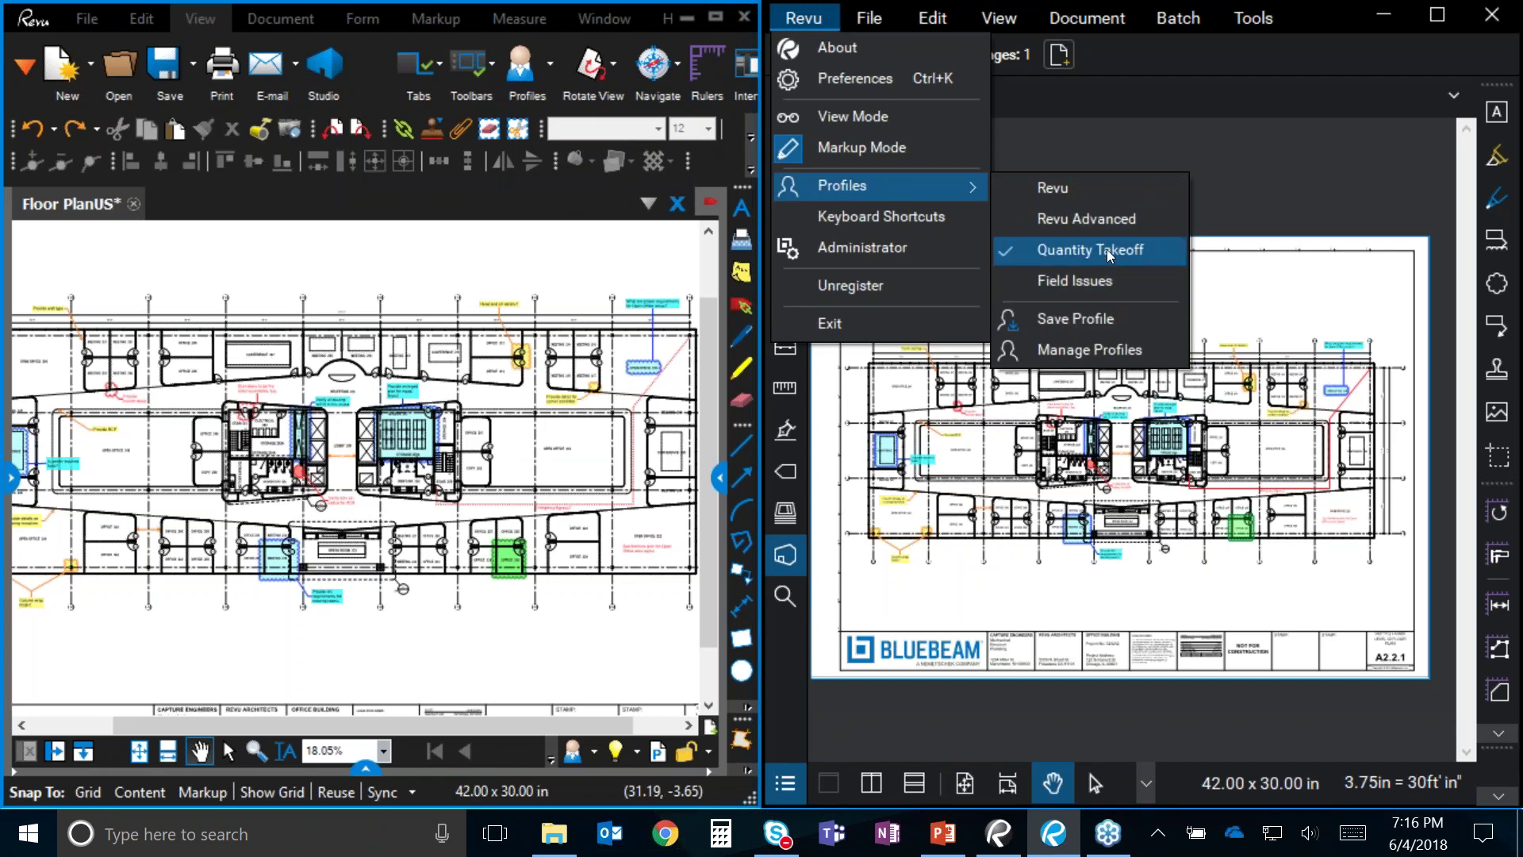
click(1129, 350)
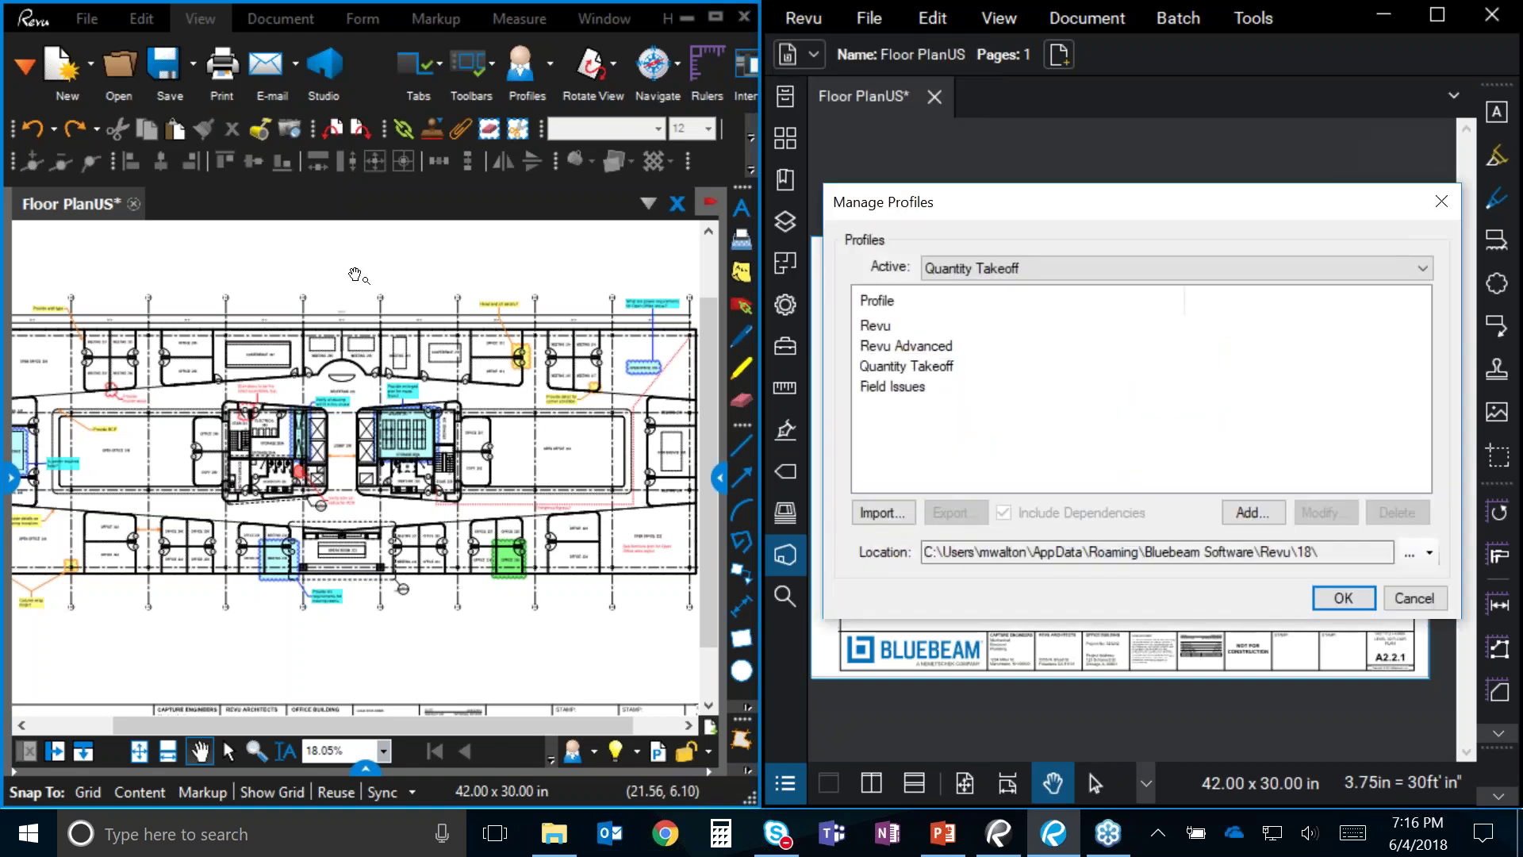
click(326, 267)
click(885, 512)
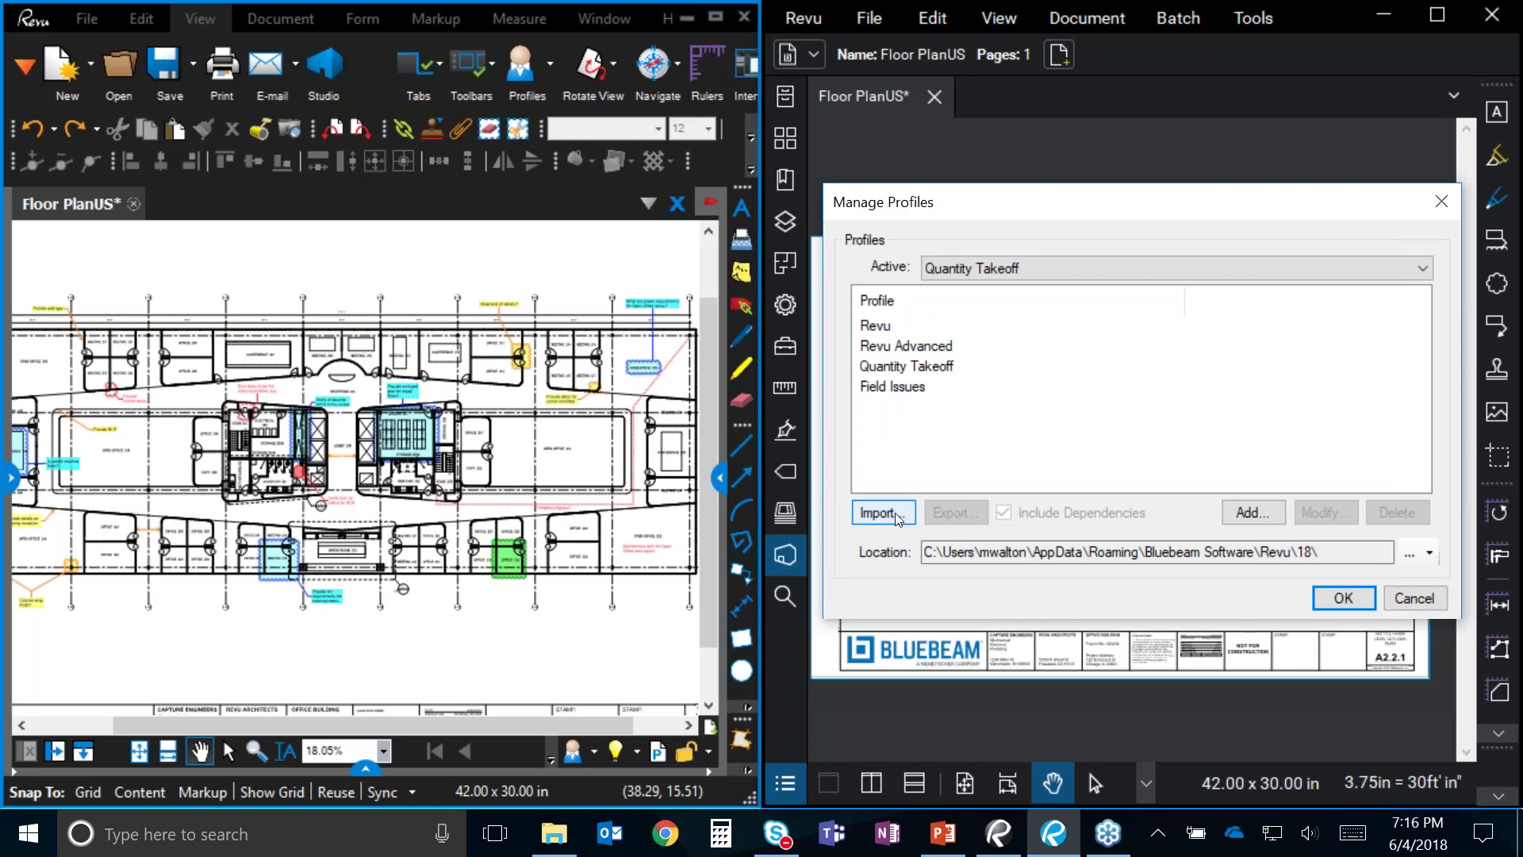
click(952, 514)
click(1434, 609)
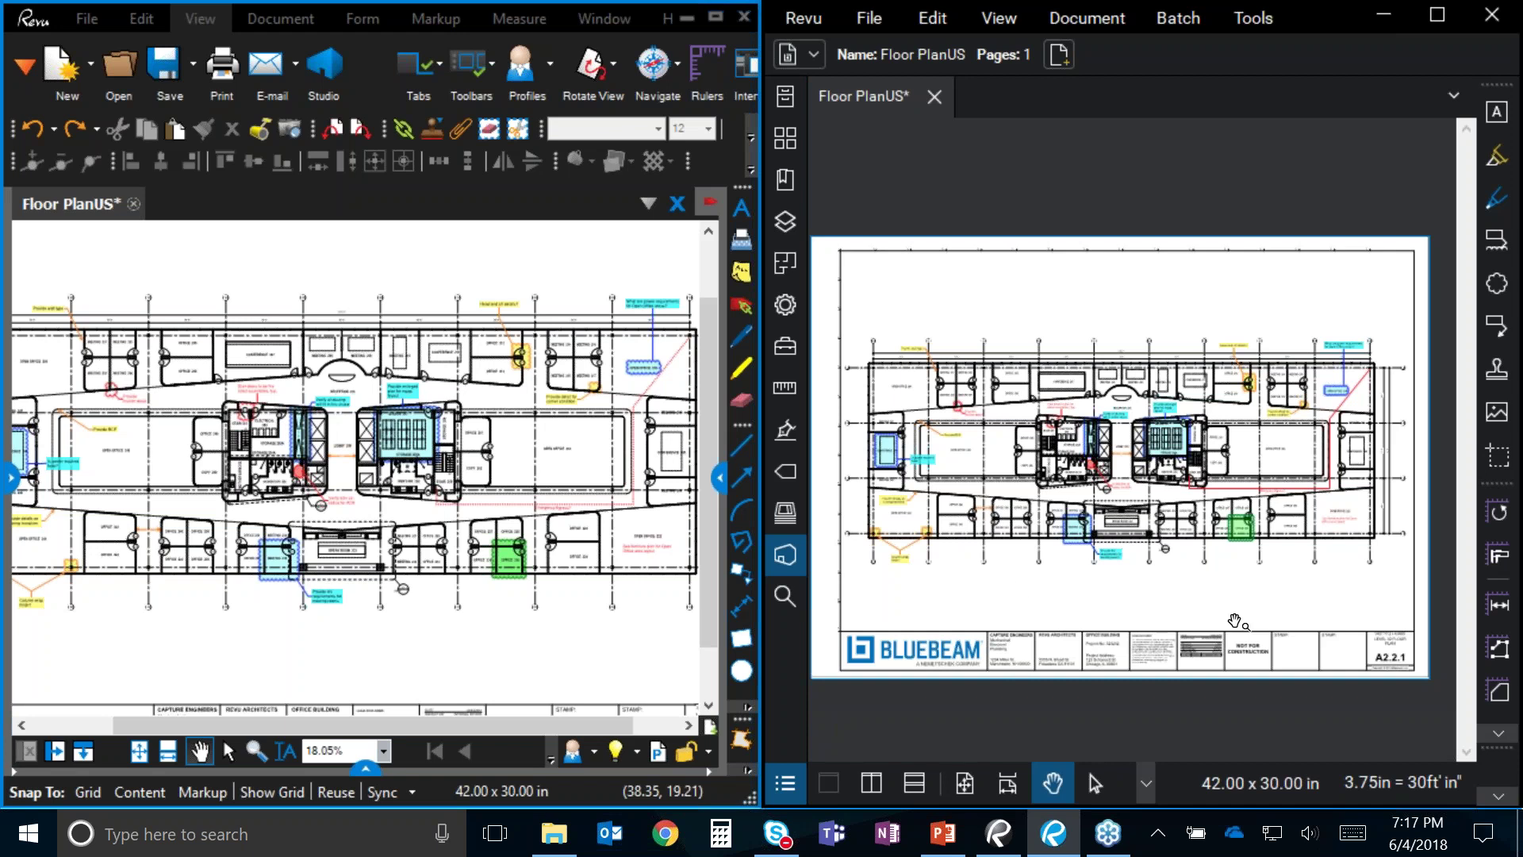
Step: Maximize the older Revu window and select the green cloud markup around Office 226
scroll(546, 605, up, 4)
drag(571, 604, 451, 624)
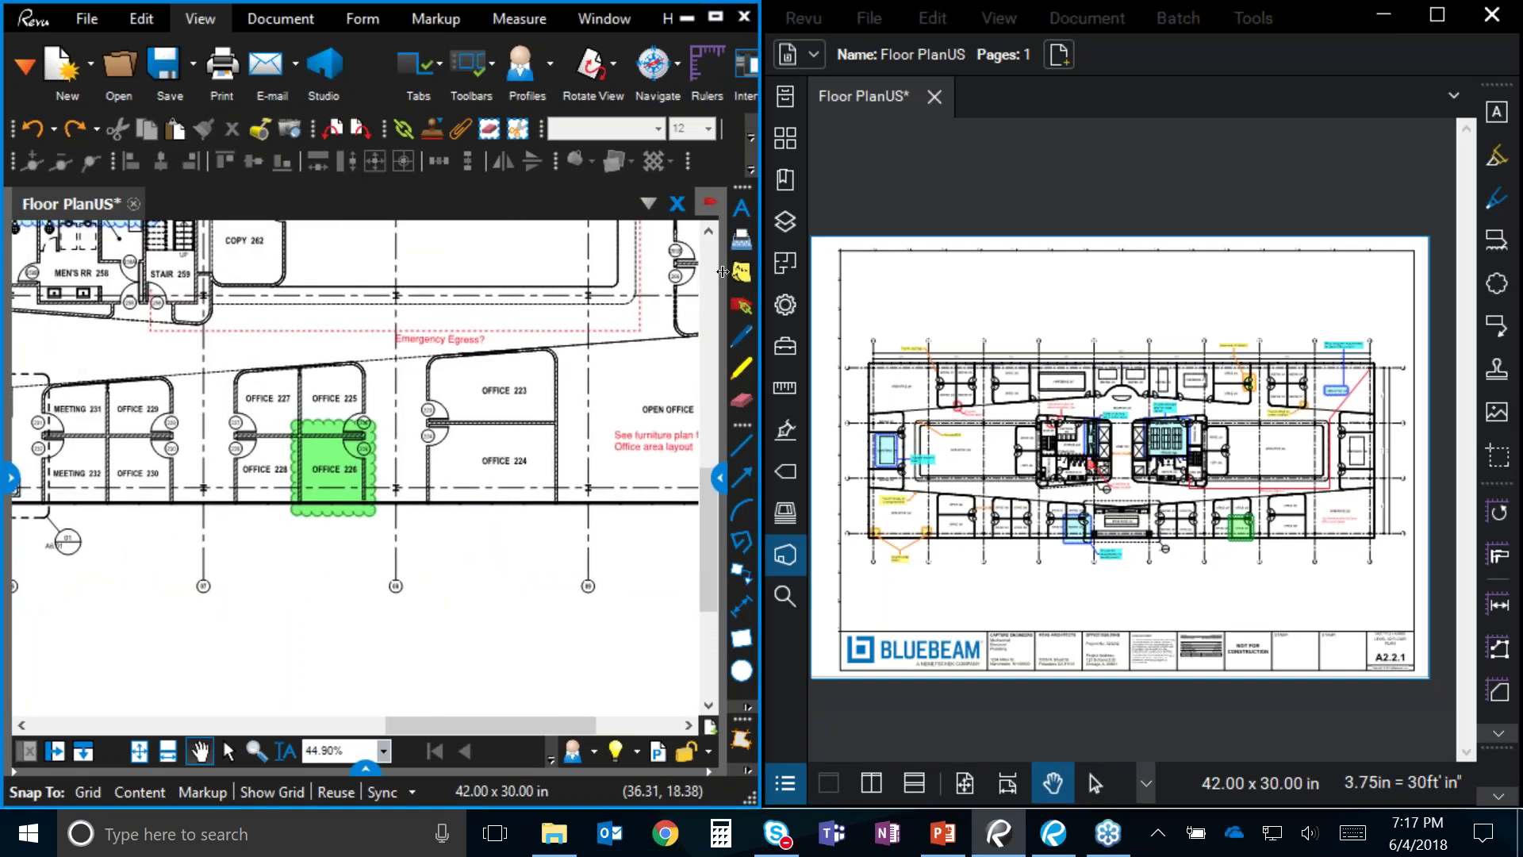
click(725, 25)
drag(374, 578, 687, 581)
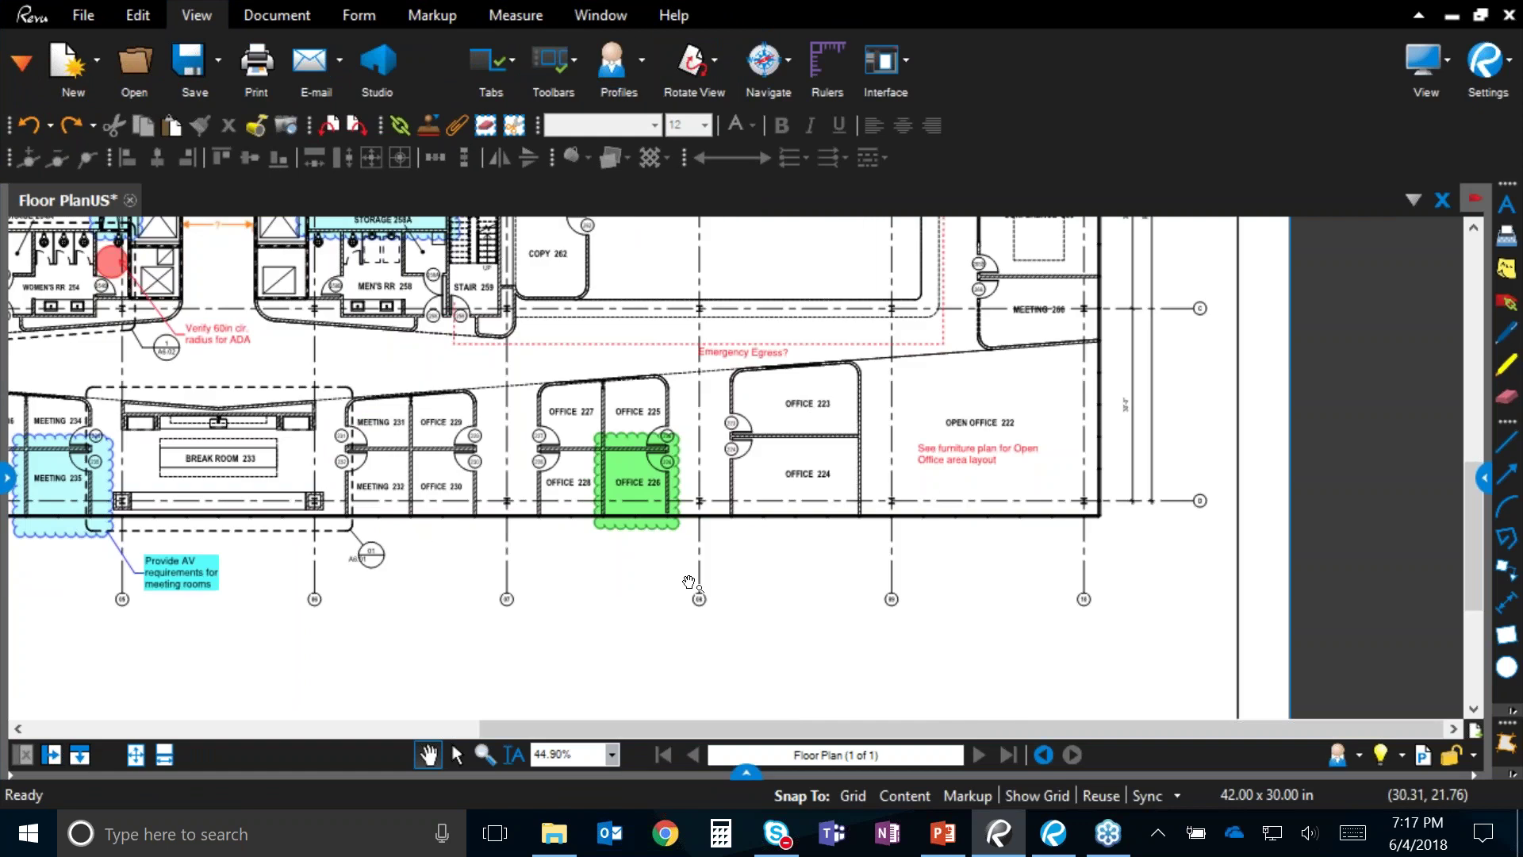
scroll(682, 610, up, 2)
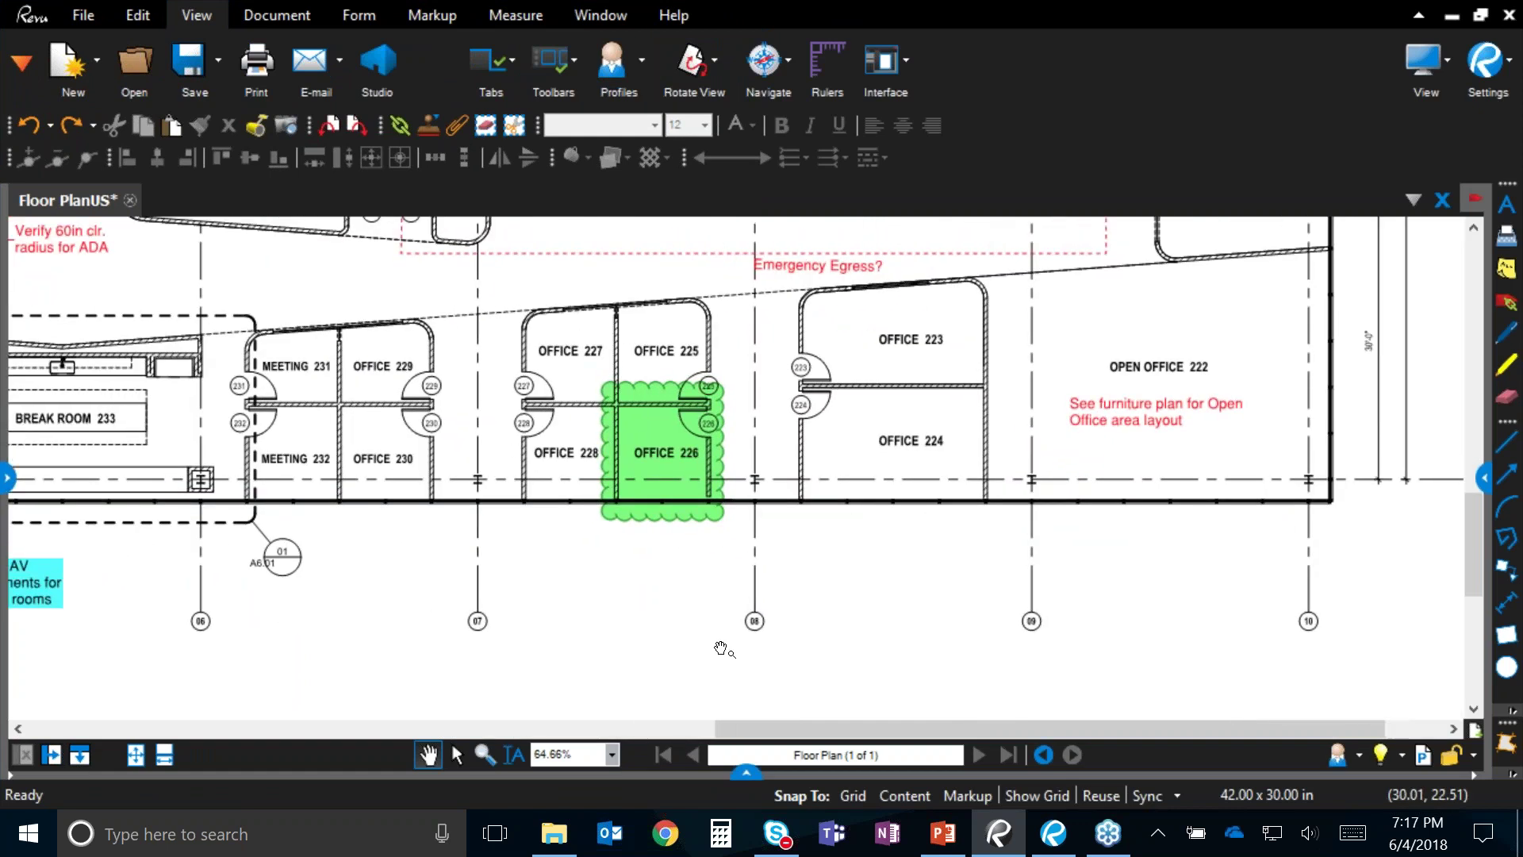
click(654, 465)
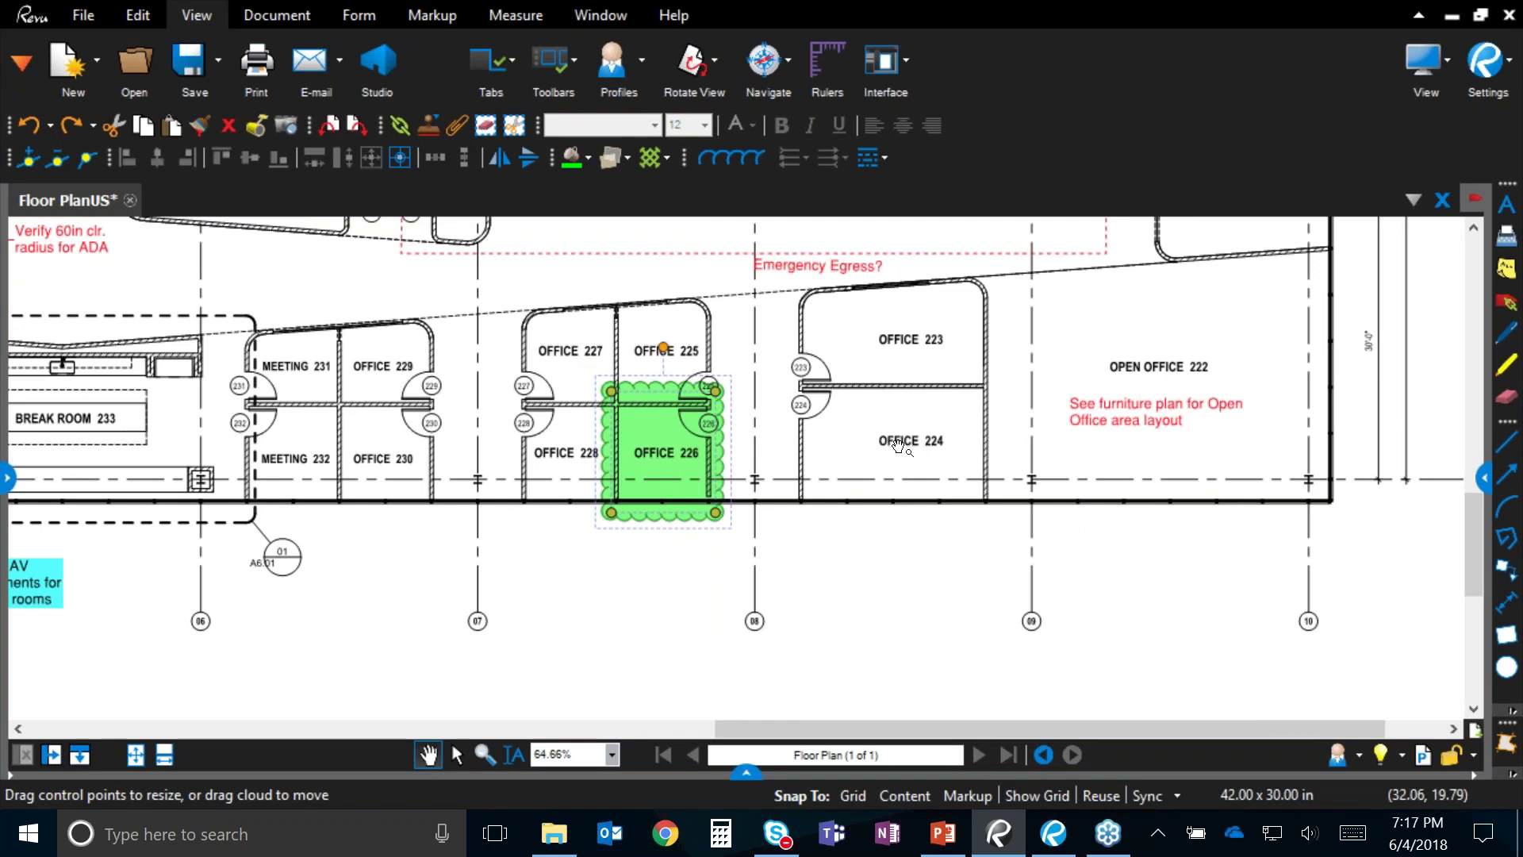
Step: Look through the older Revu's search, measurement and places panels and return to the selected cloud's properties
click(1481, 479)
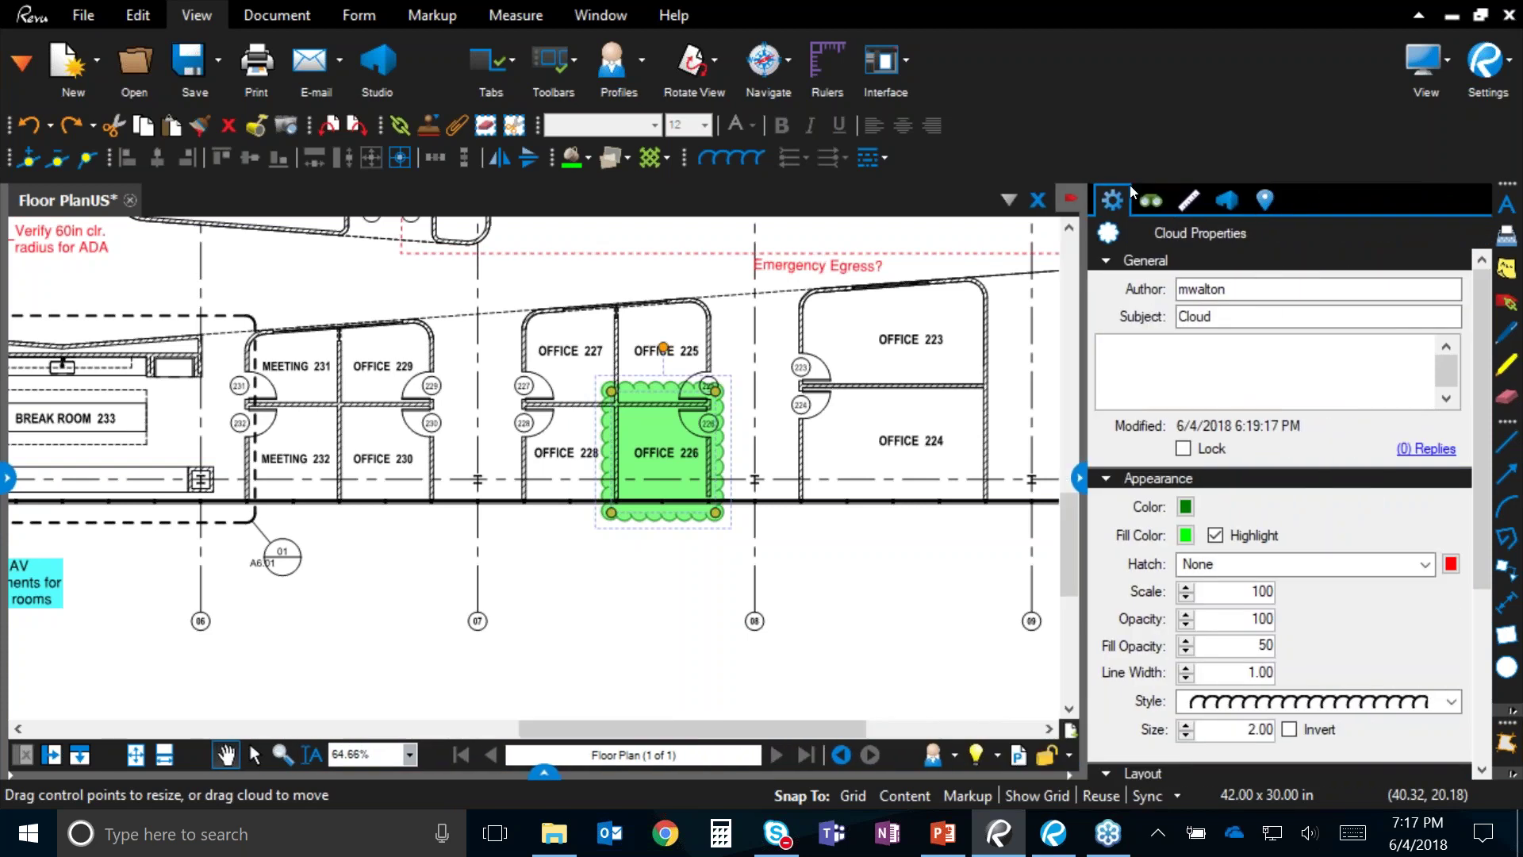
click(1150, 201)
click(1193, 202)
click(1258, 203)
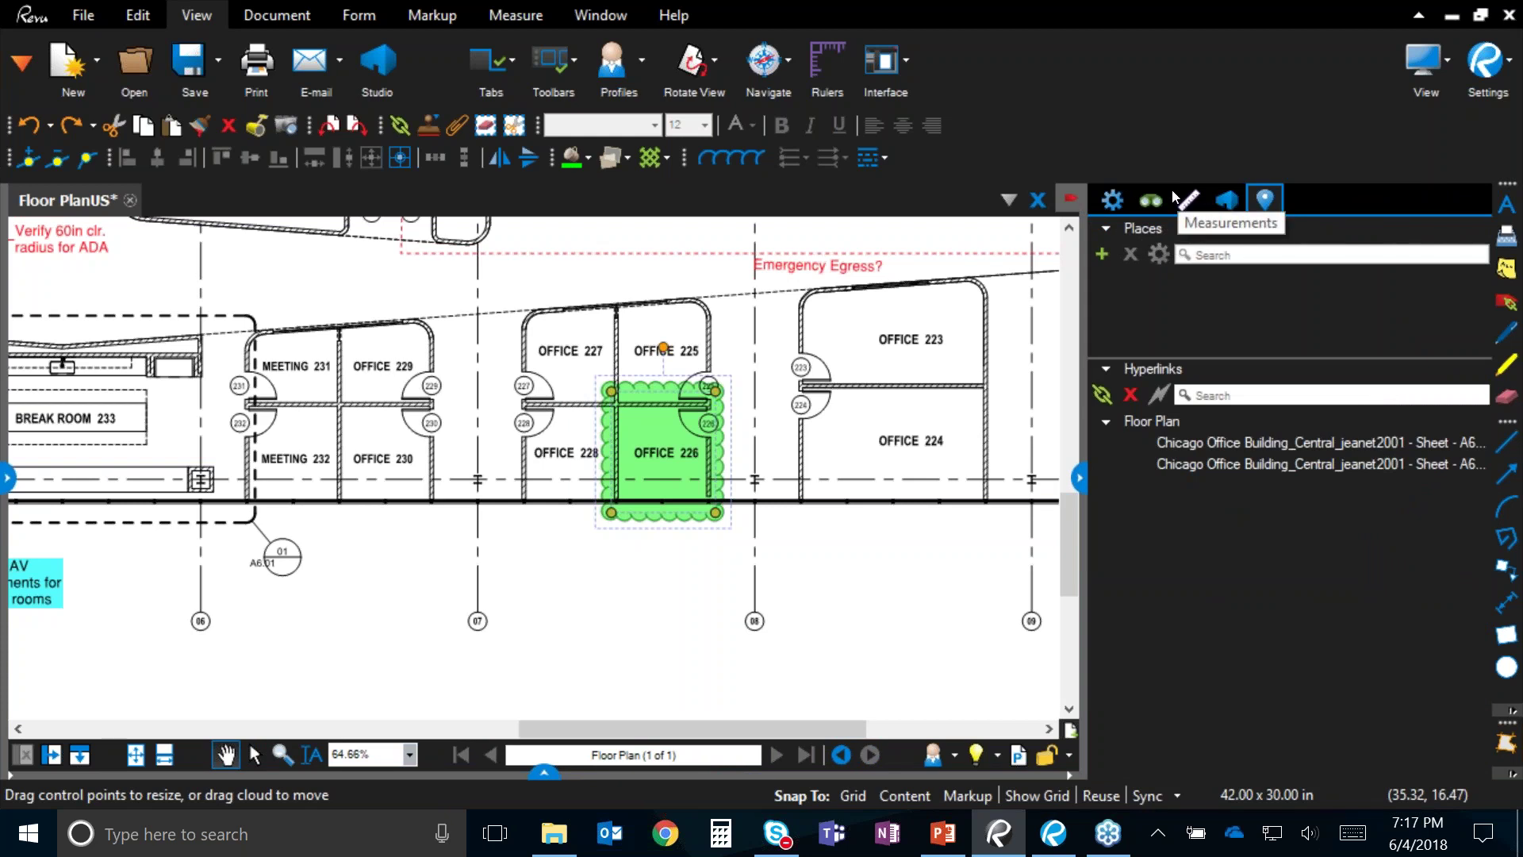
click(1112, 201)
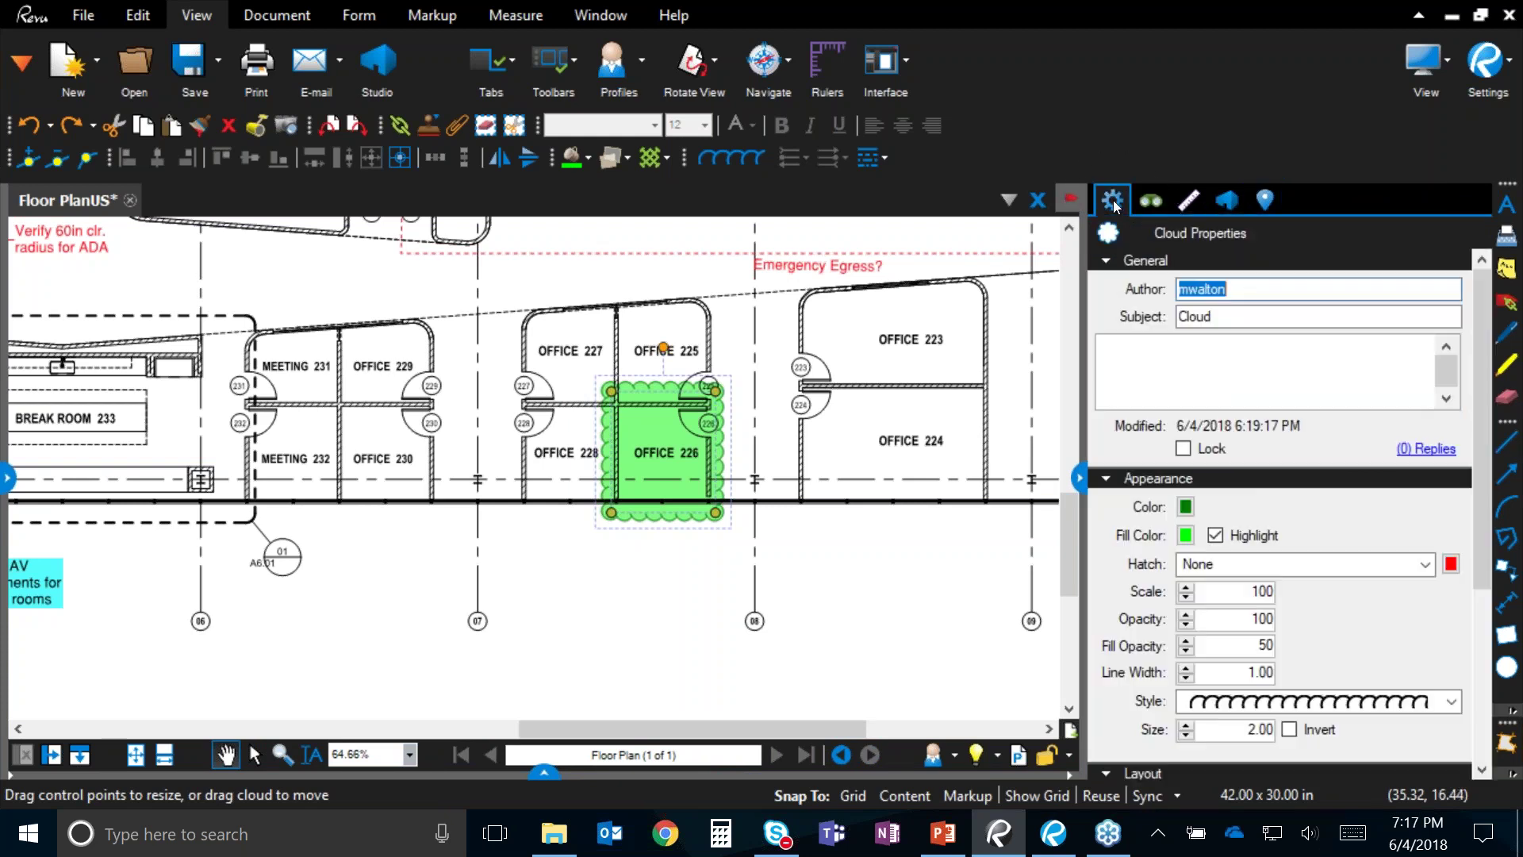
right_click(697, 479)
click(802, 794)
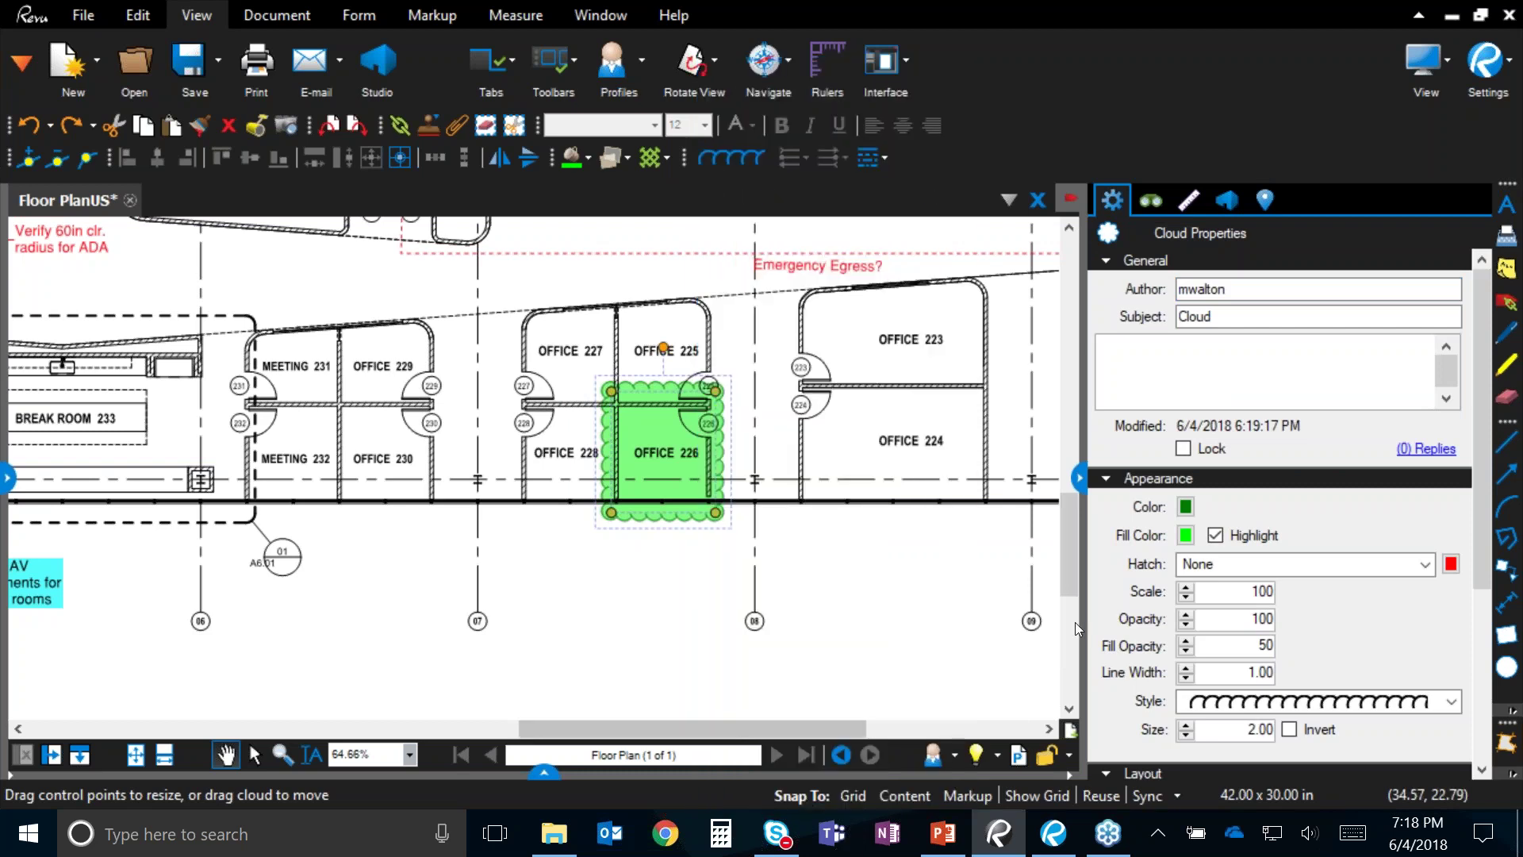
Step: Set the Office 226 cloud's line color to dark blue and its fill to light blue, hide the properties and deselect it
scroll(1135, 616, down, 3)
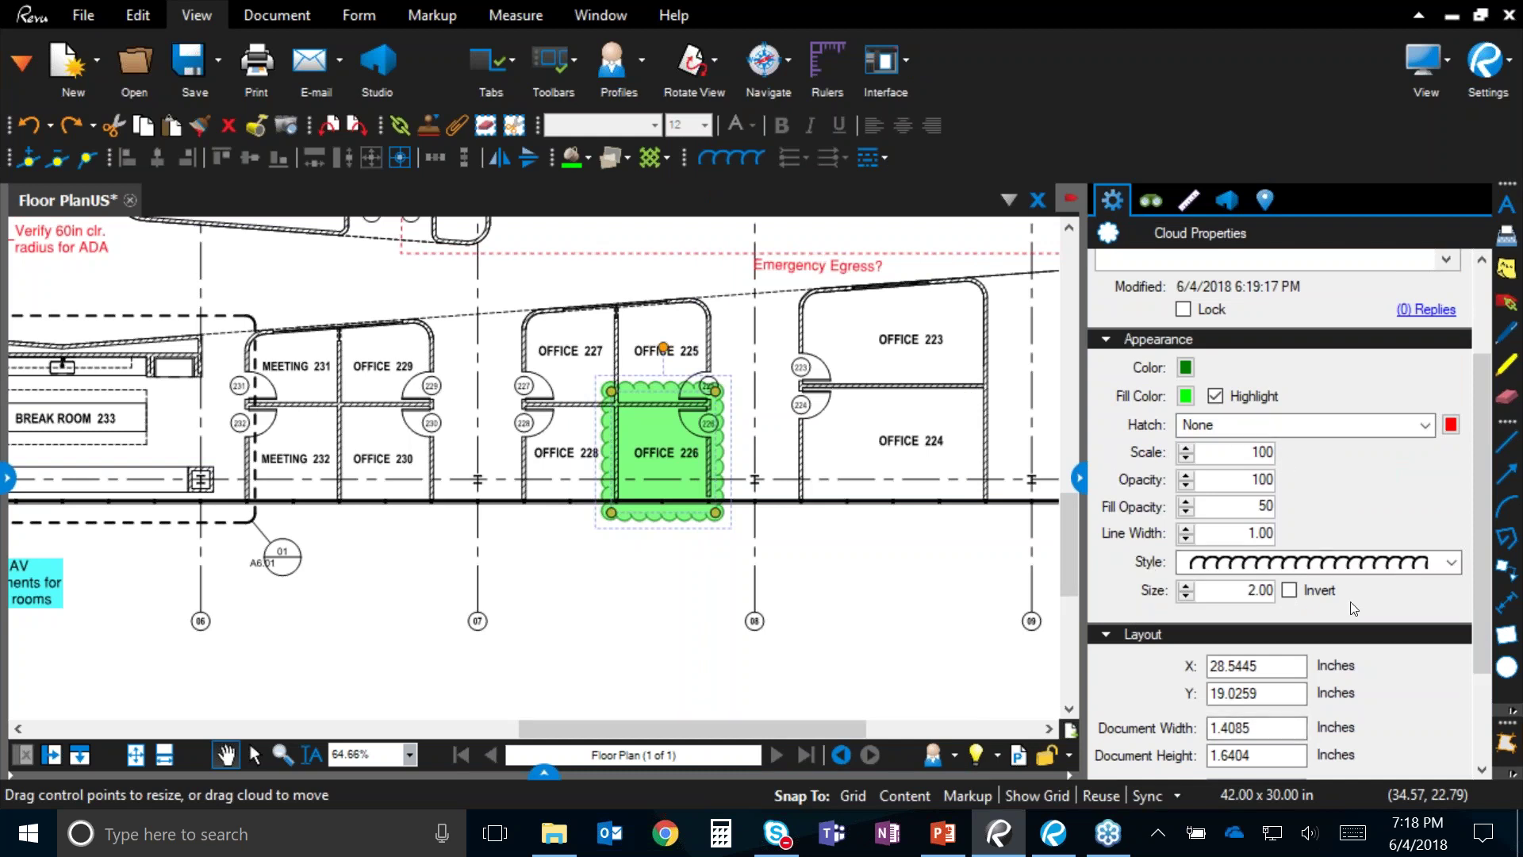
click(1185, 367)
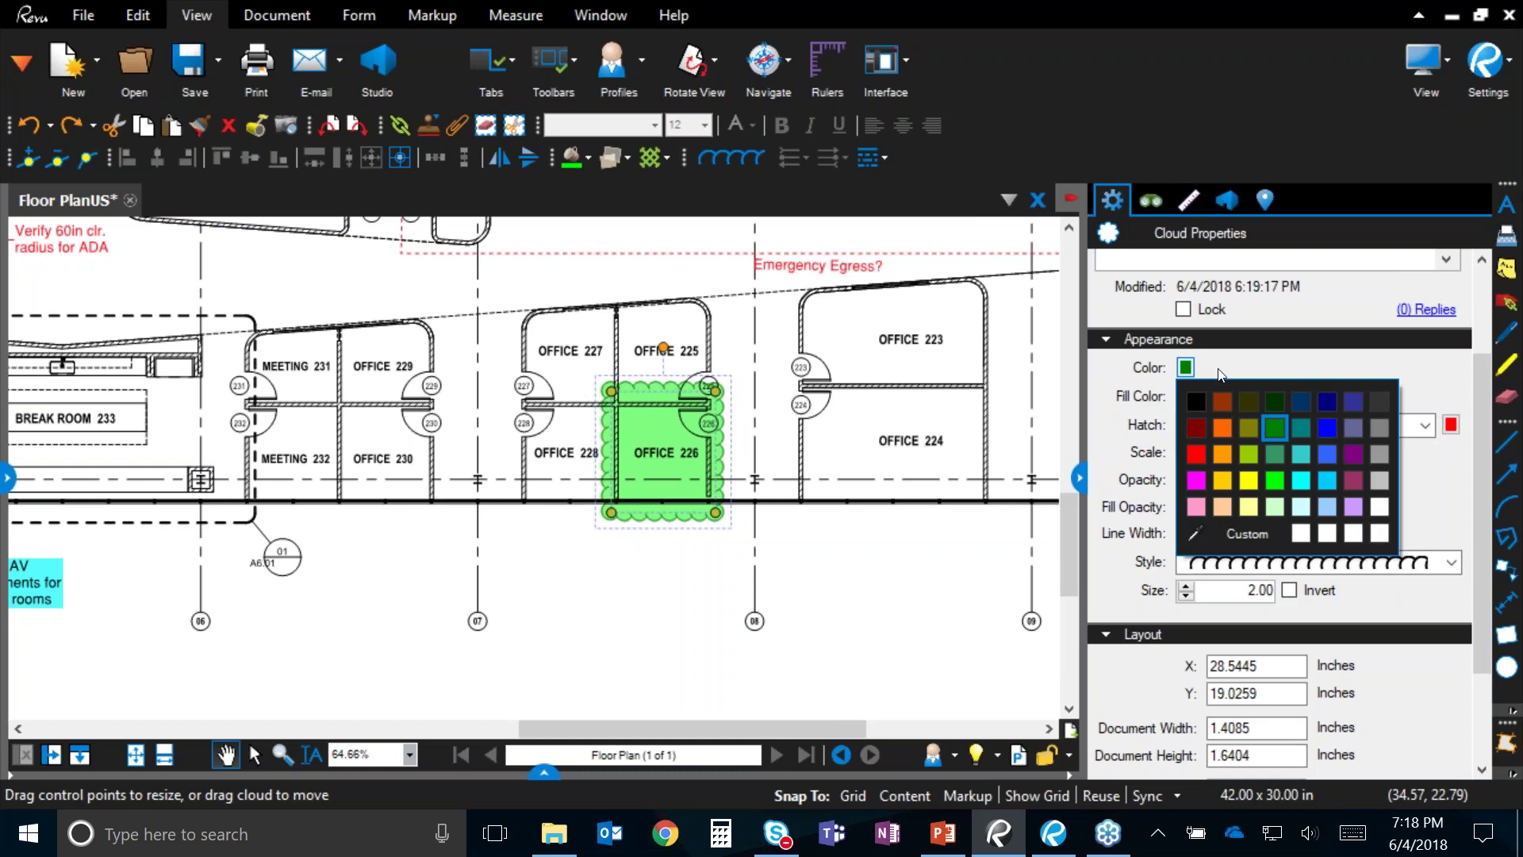
click(1324, 404)
click(1185, 395)
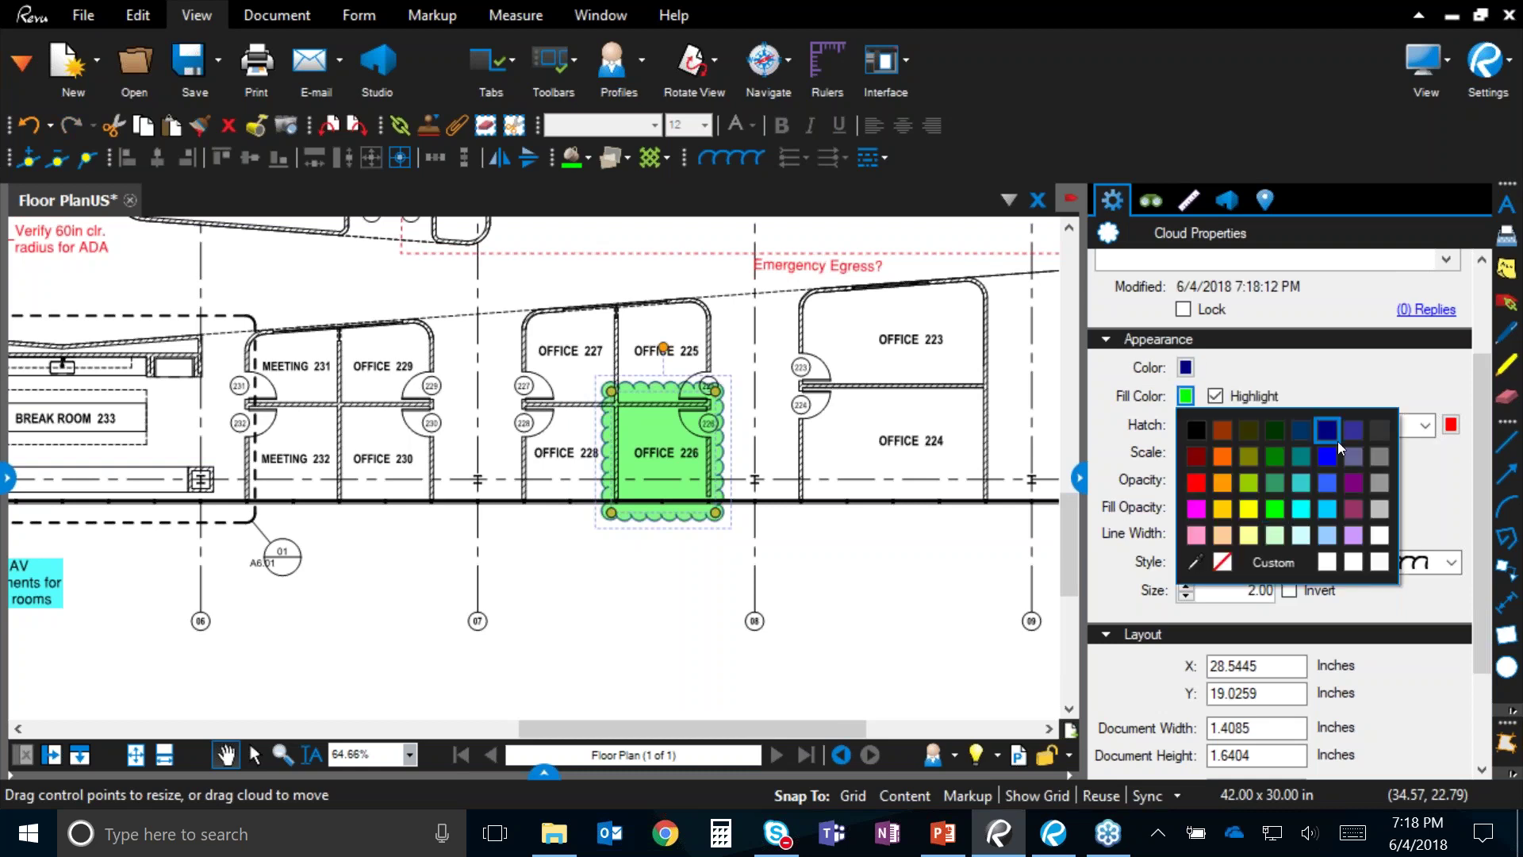
click(1331, 512)
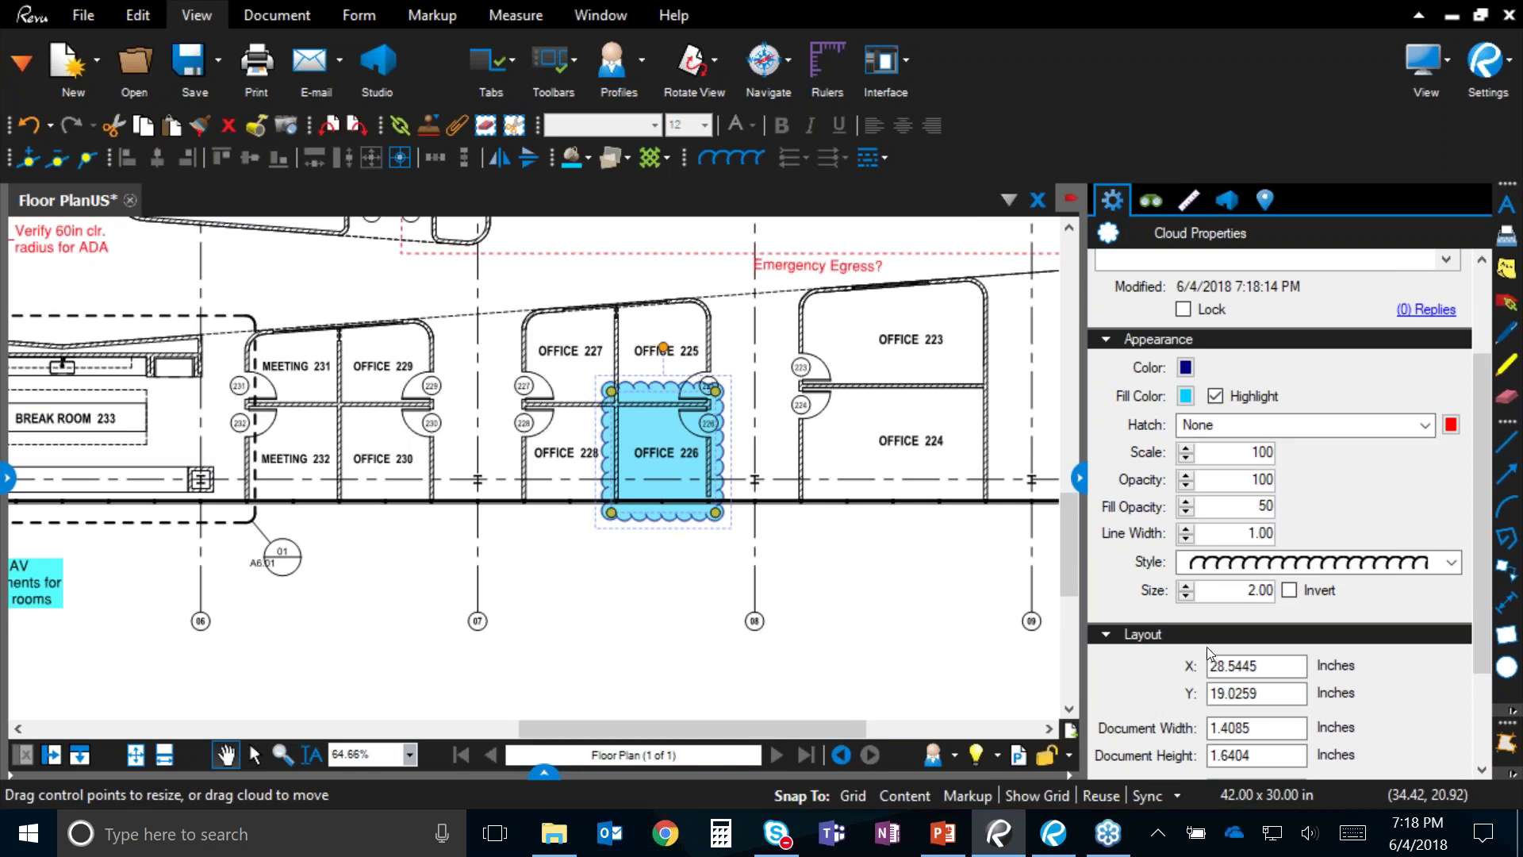
click(1080, 478)
click(864, 599)
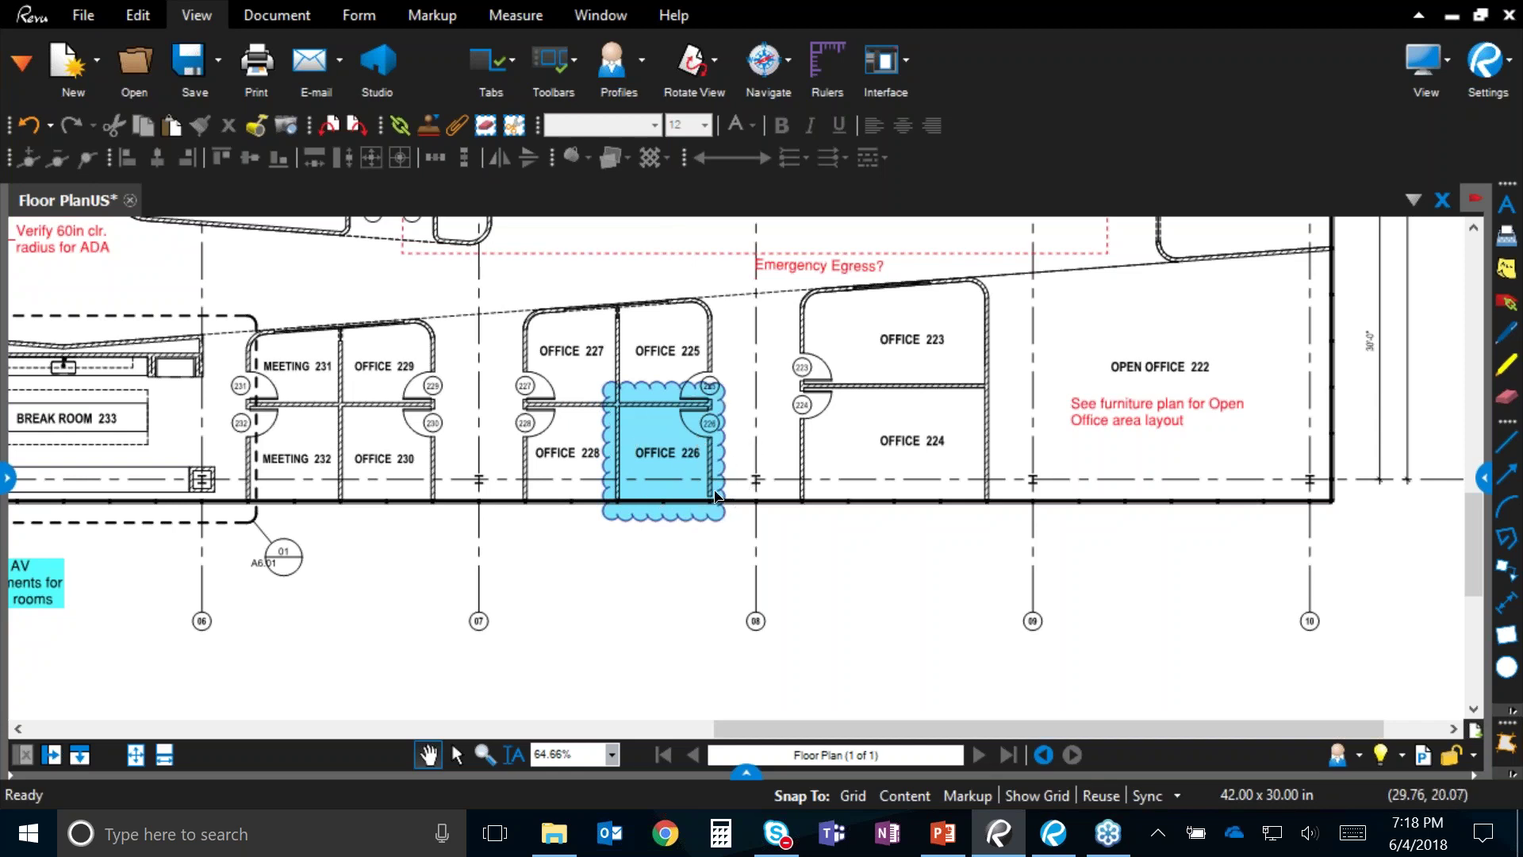
Step: Switch to the newer Revu, maximize its window and bring the green cloud around Office 226 up close
key(alt+Tab)
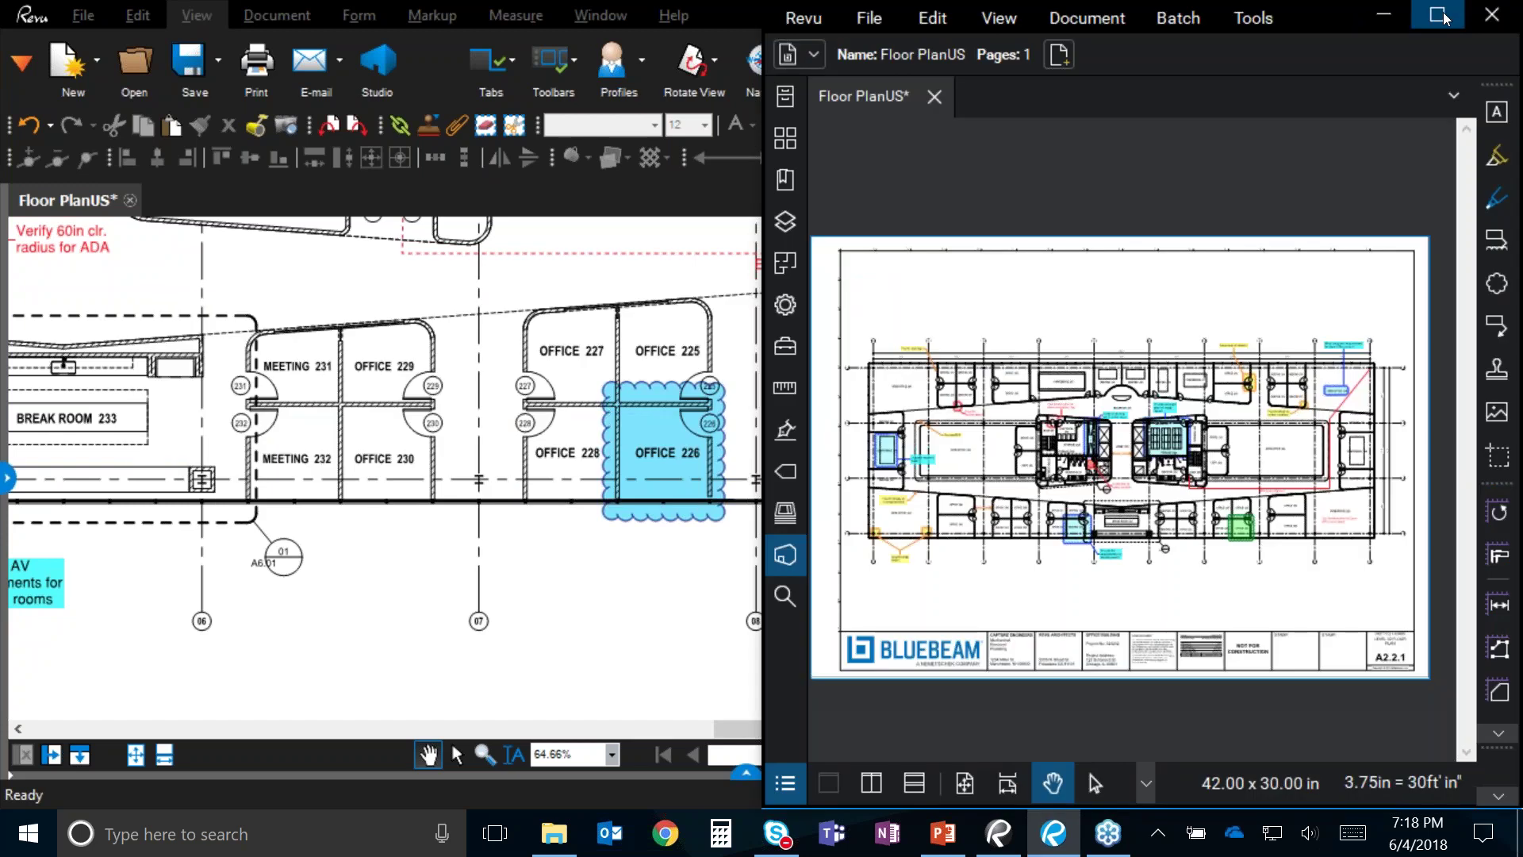
click(1441, 16)
scroll(534, 626, up, 4)
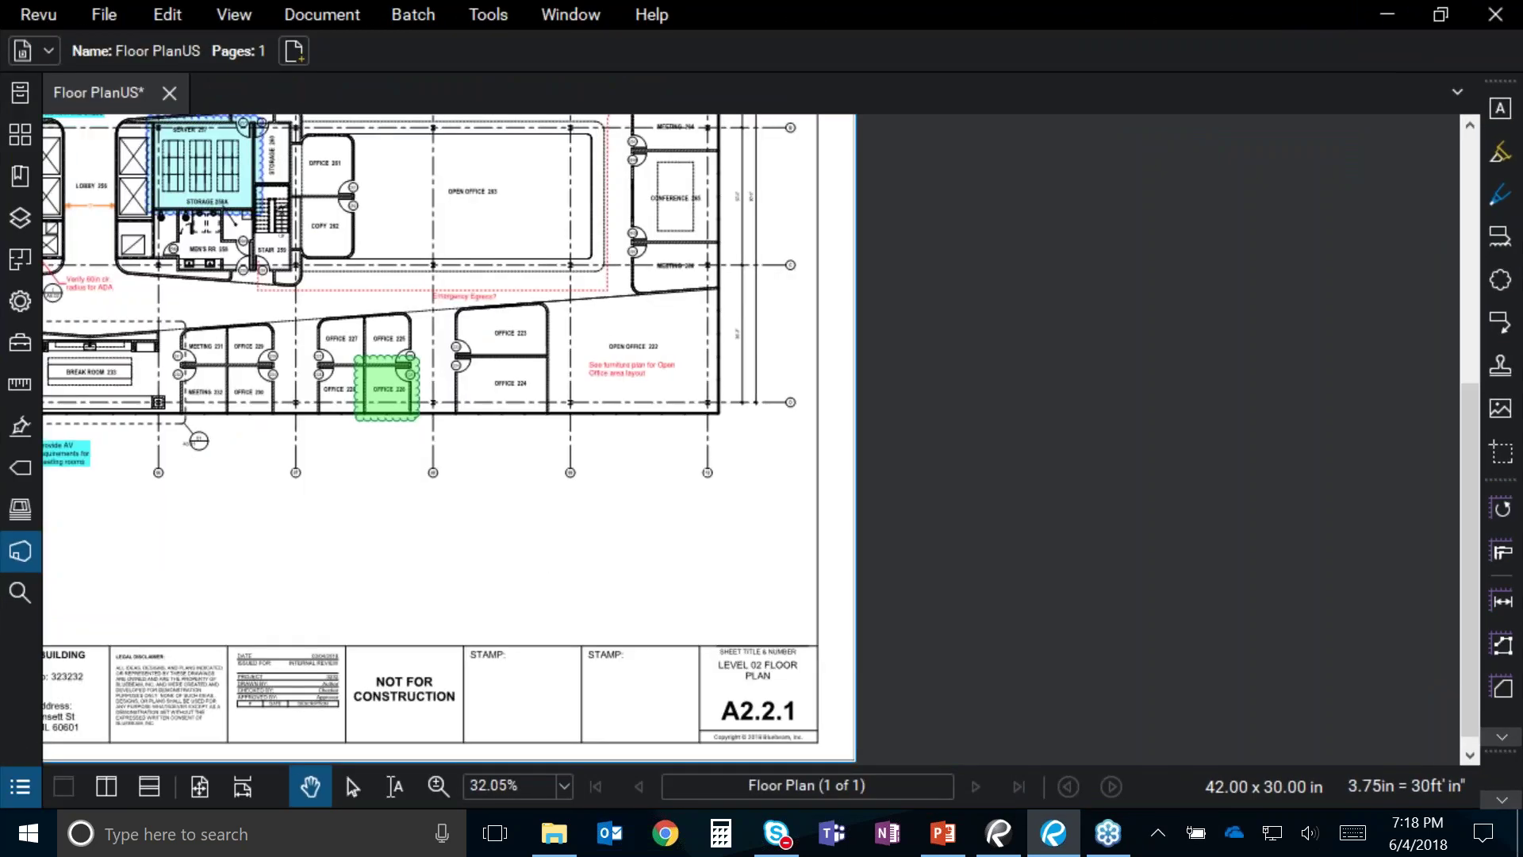
scroll(993, 487, up, 2)
scroll(961, 446, up, 1)
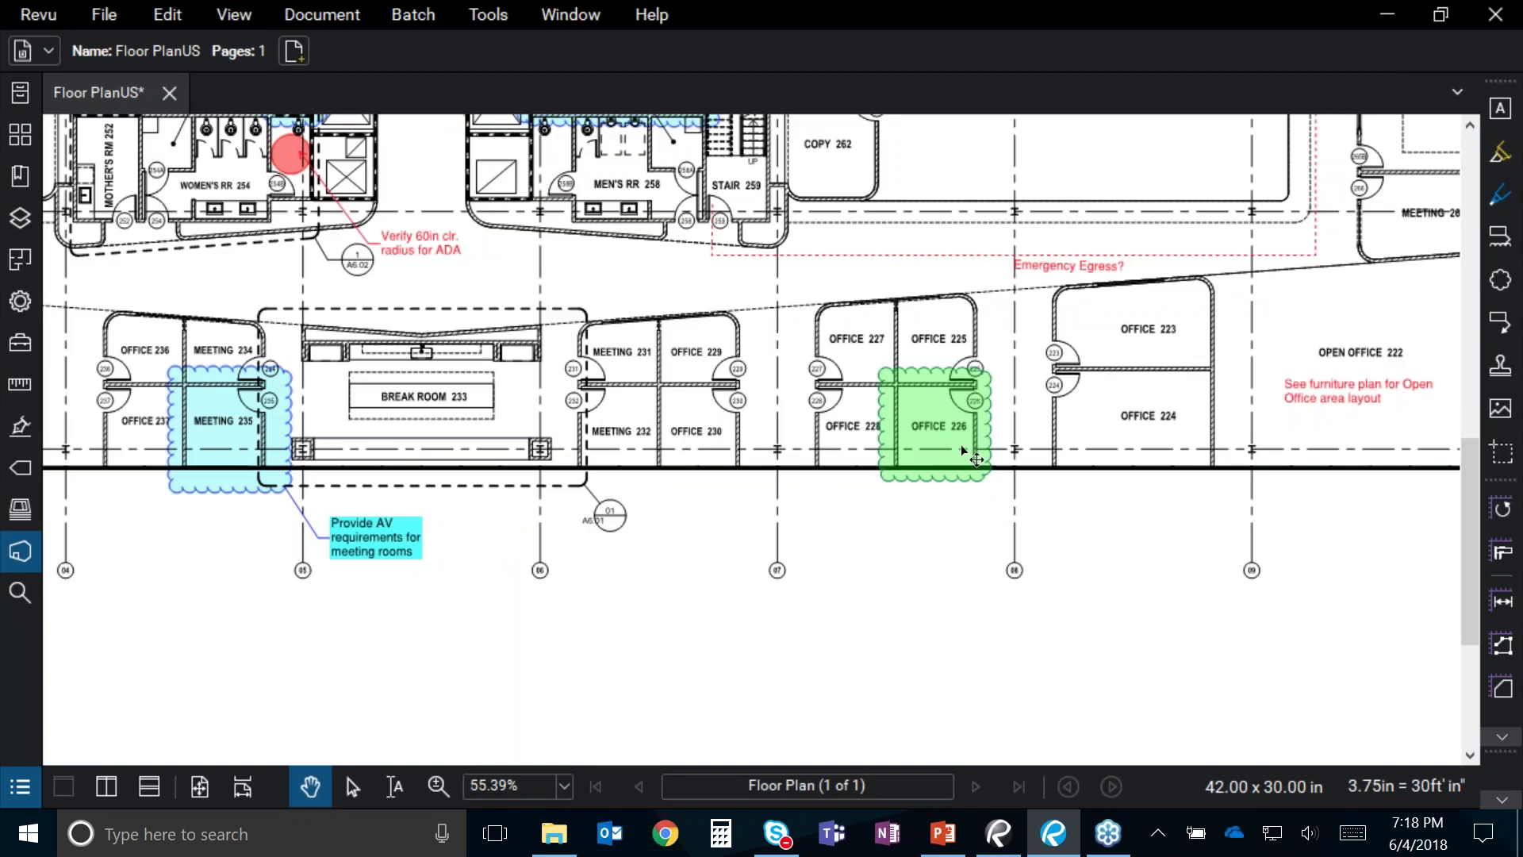
scroll(952, 519, up, 2)
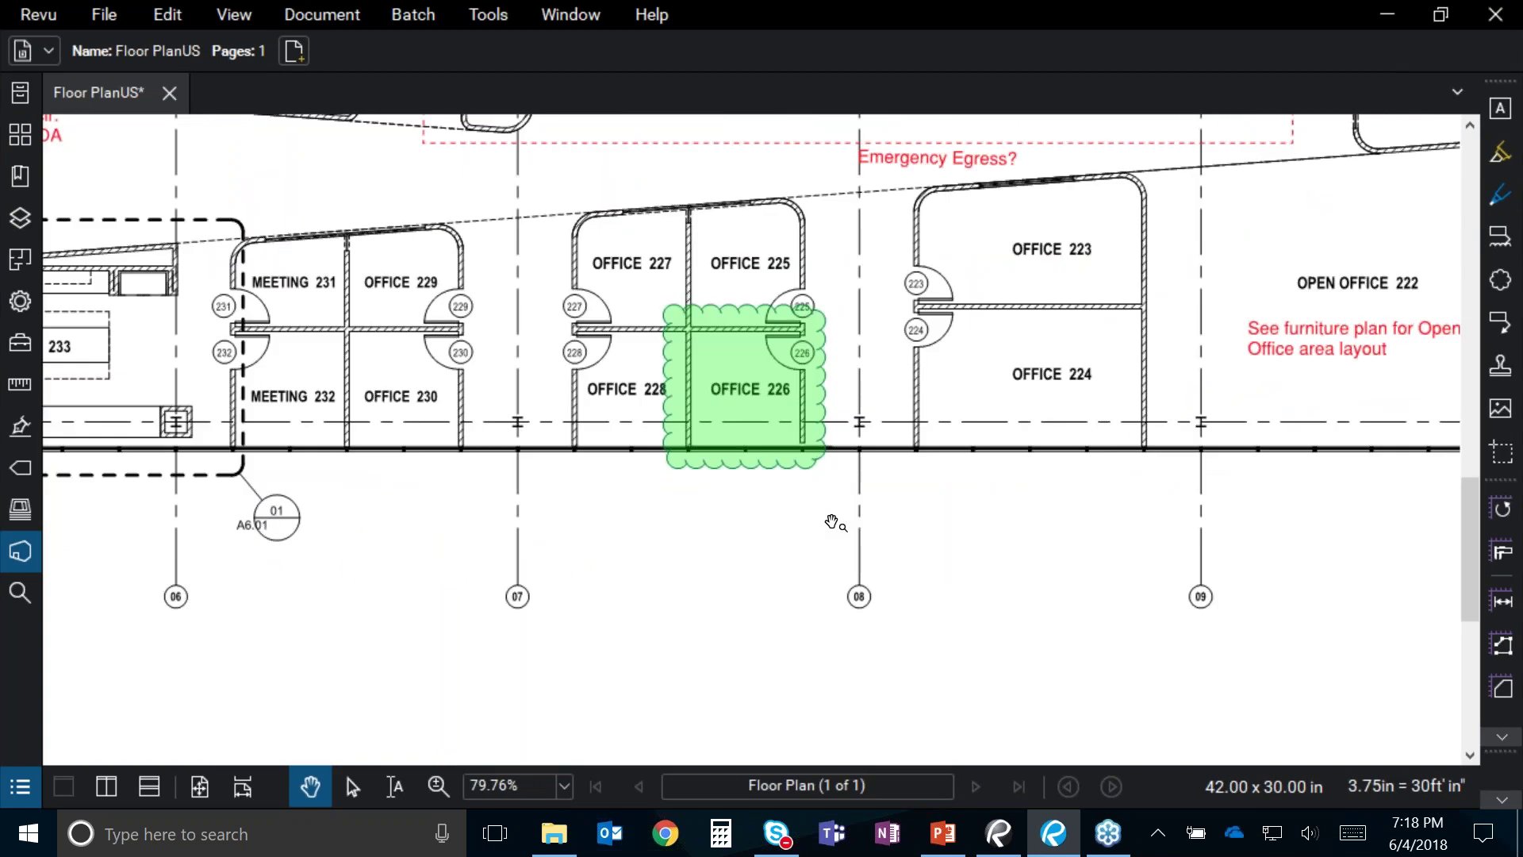
click(411, 69)
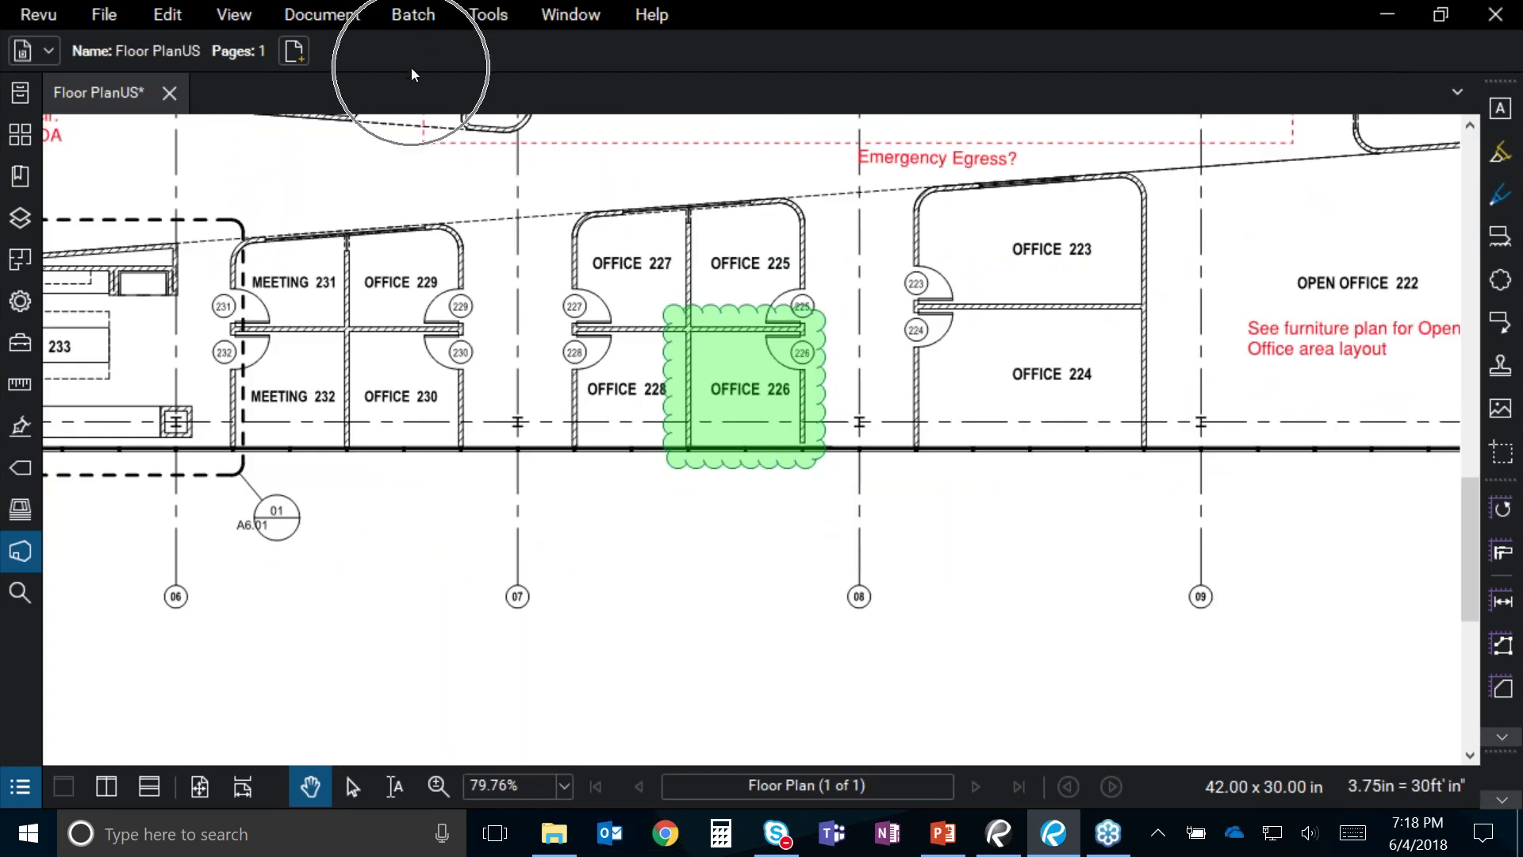
Step: Recolor the Office 226 cloud in the newer version with a dark blue line and a blue fill
click(731, 441)
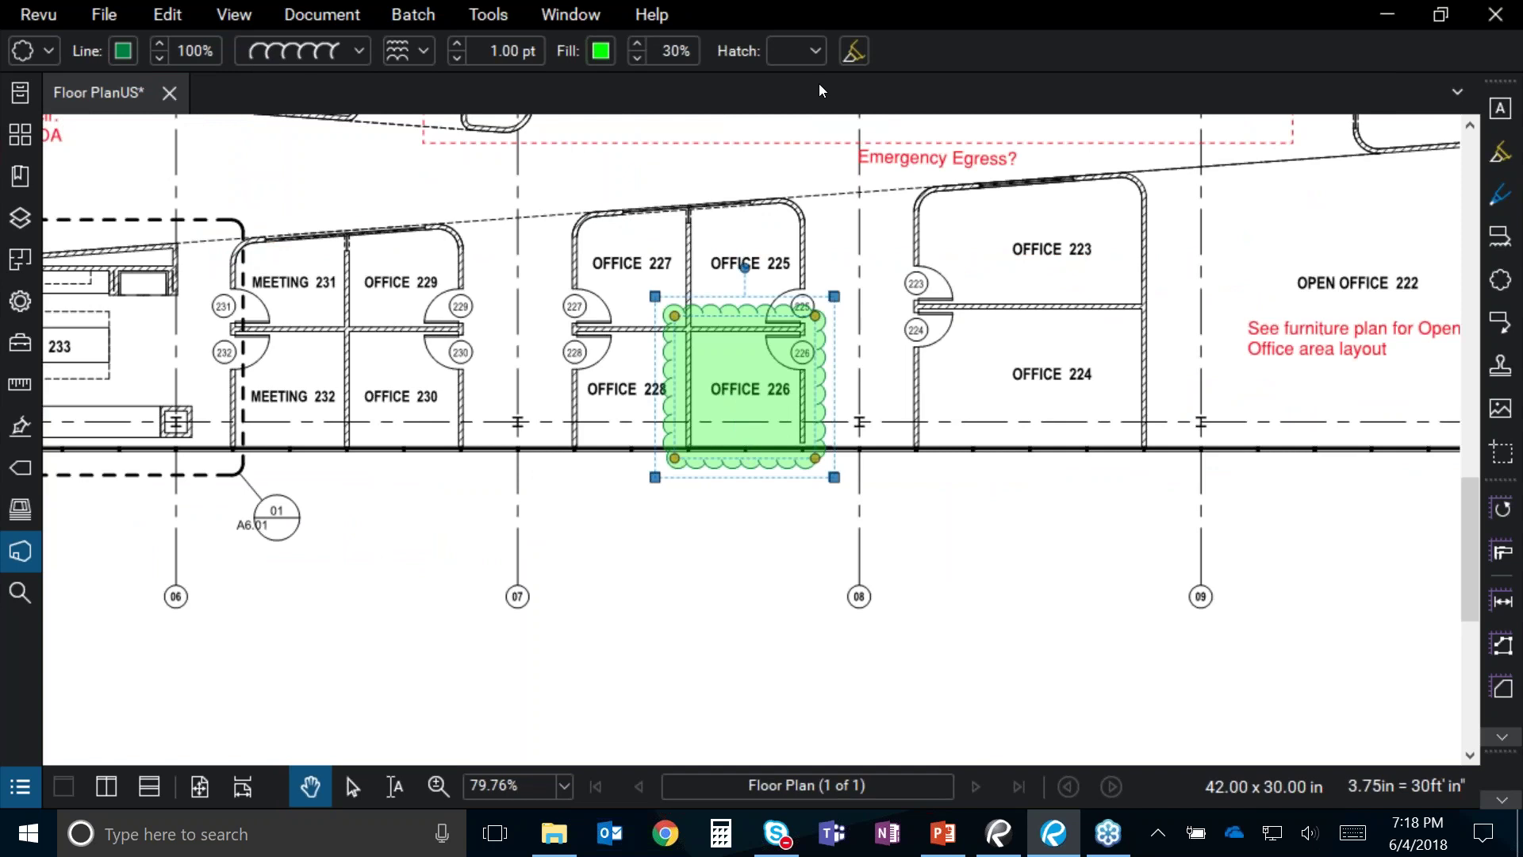
click(123, 52)
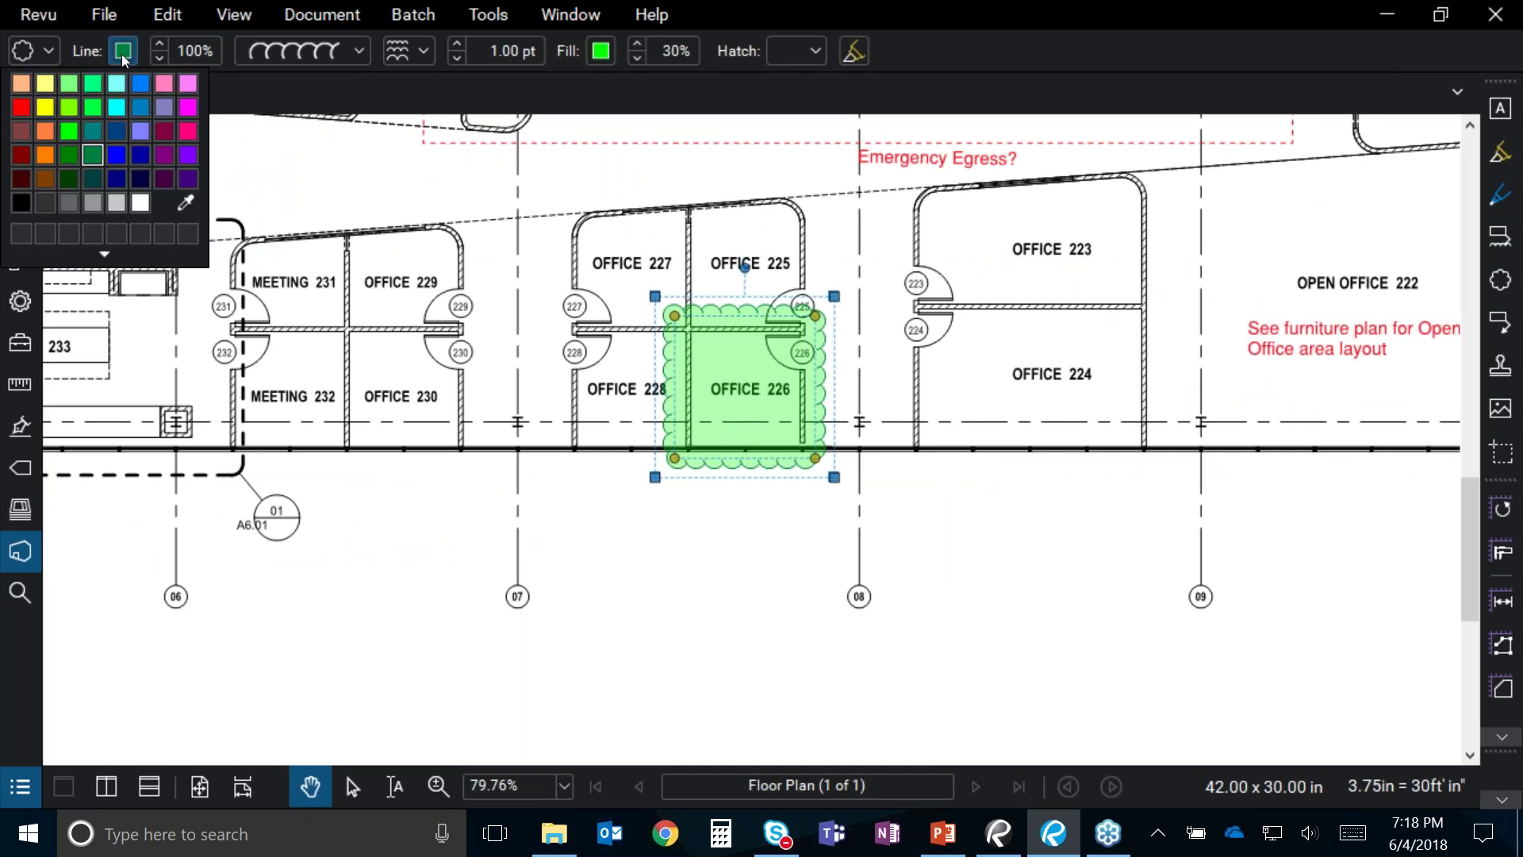
click(117, 179)
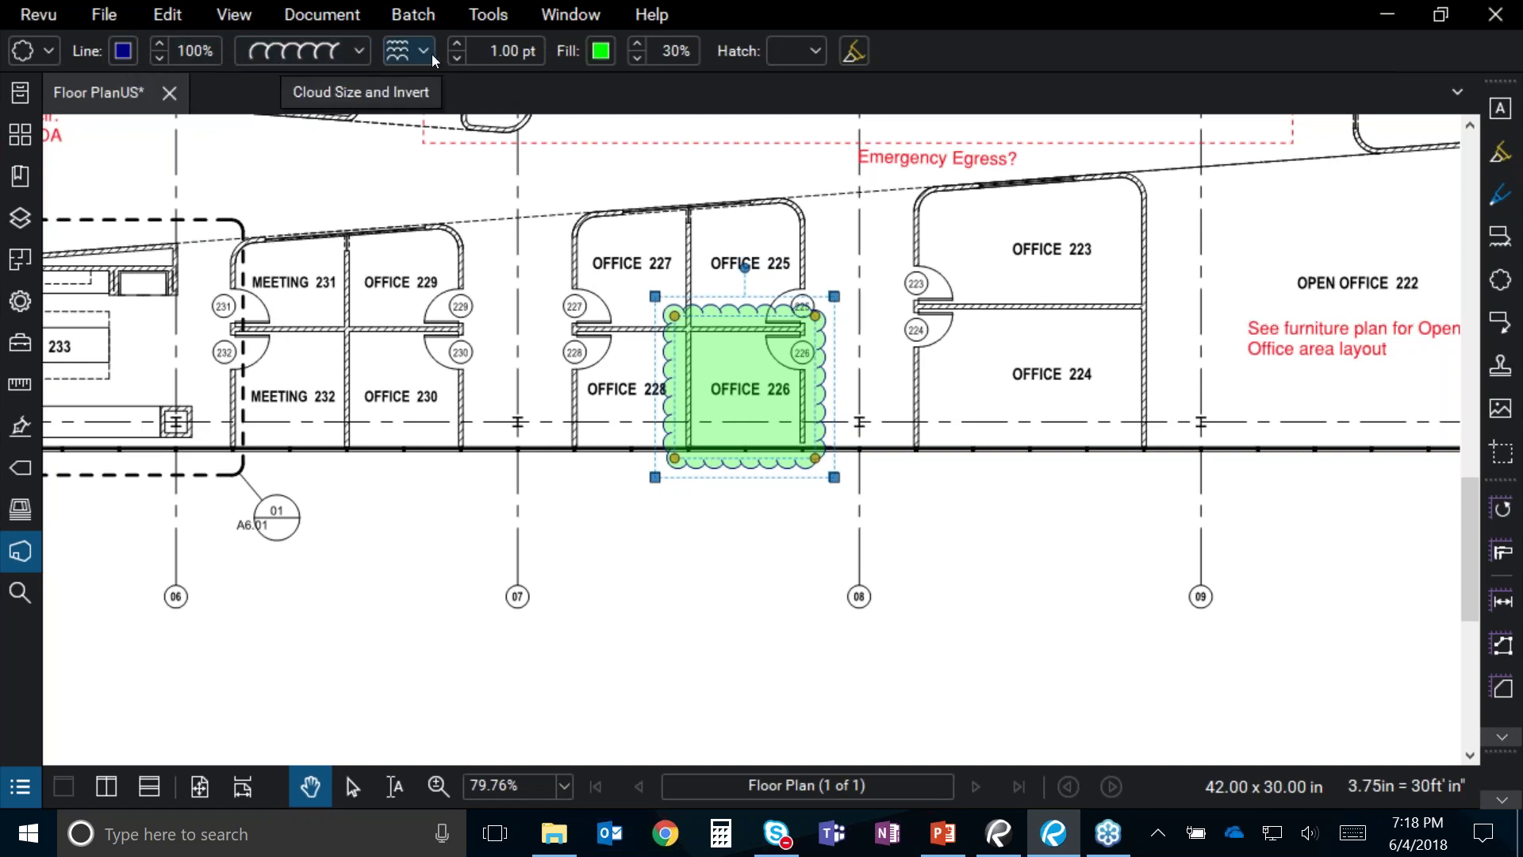
click(600, 53)
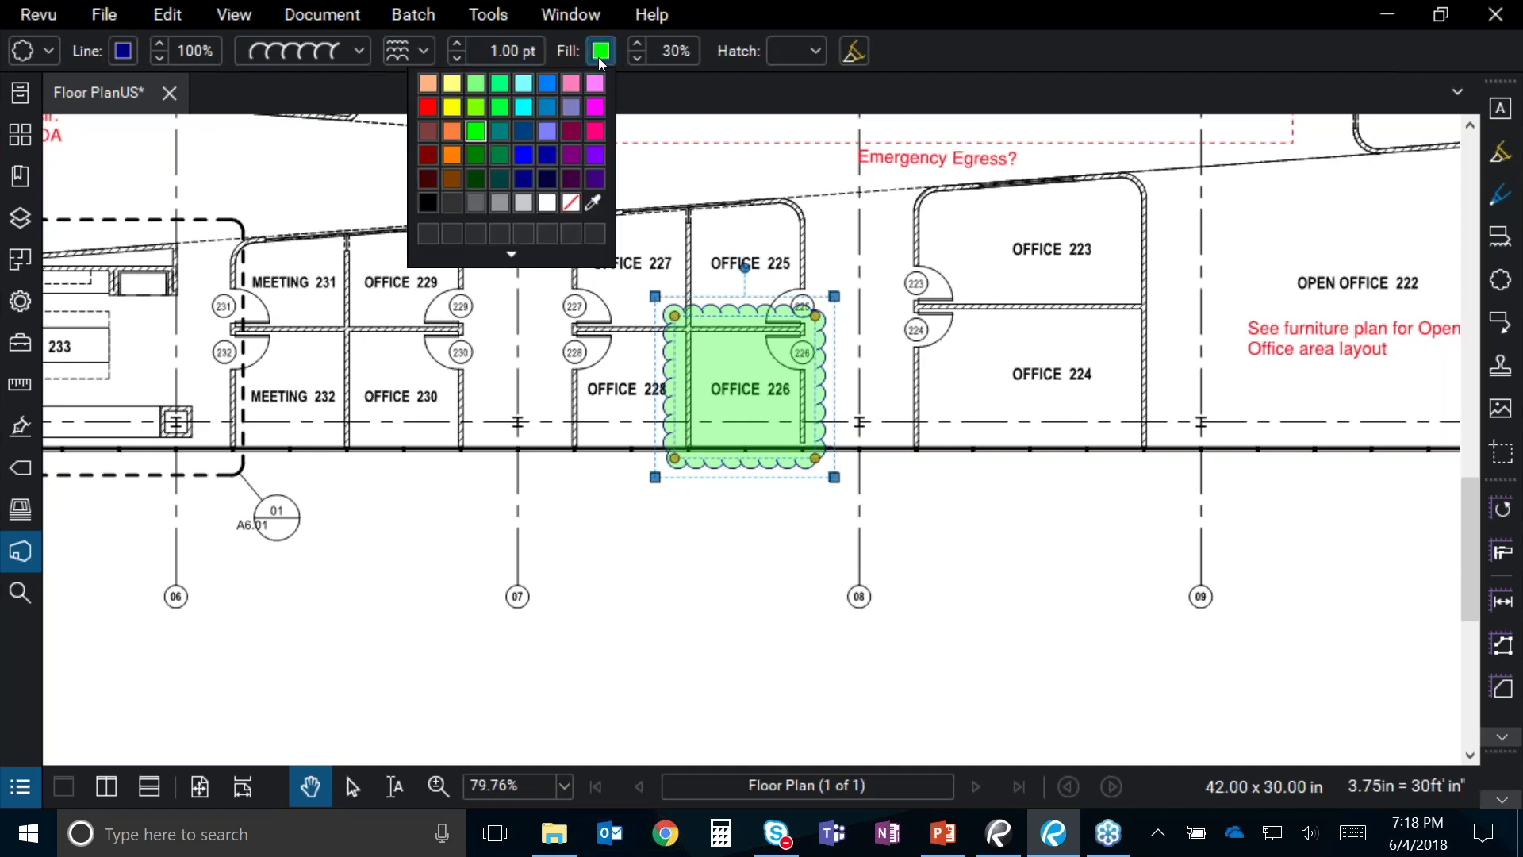
click(547, 107)
click(962, 323)
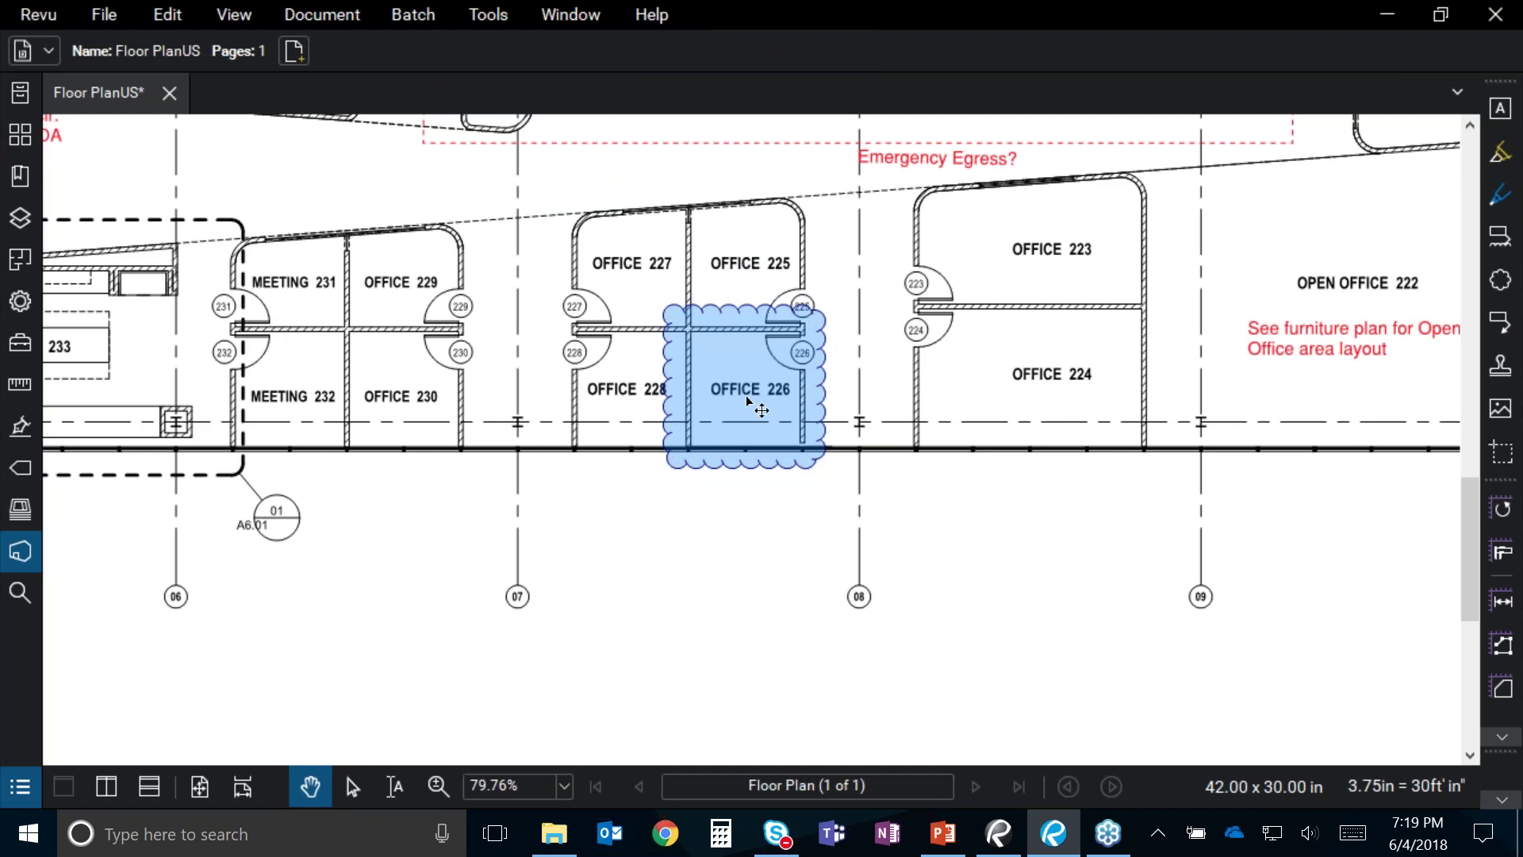
Step: Examine which appearance settings are offered for the selected Office 226 cloud and deselect it
click(817, 384)
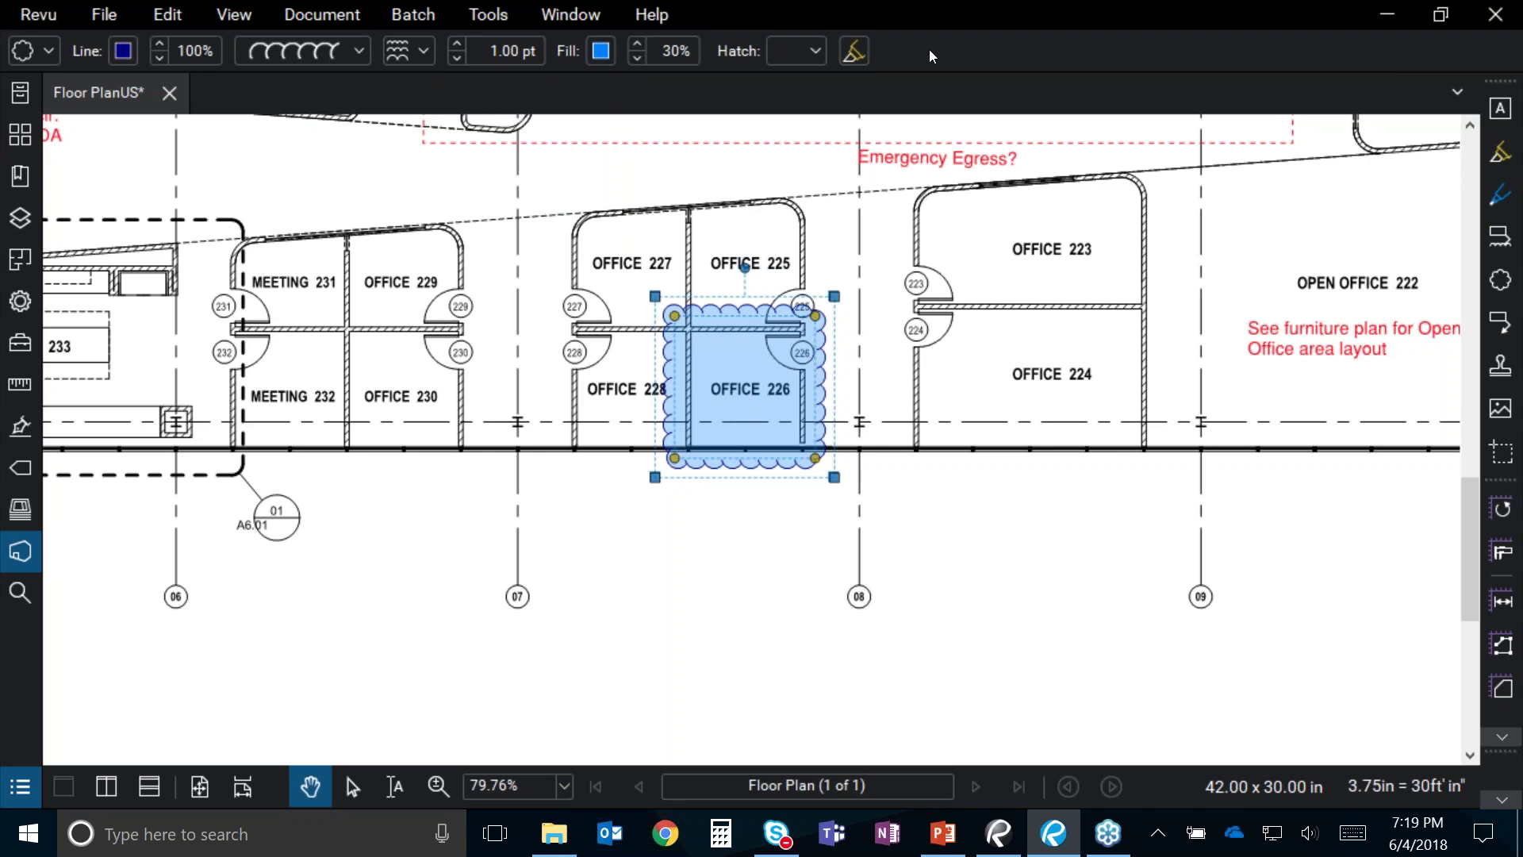
key(ctrl)
key(ctrl)
click(1001, 555)
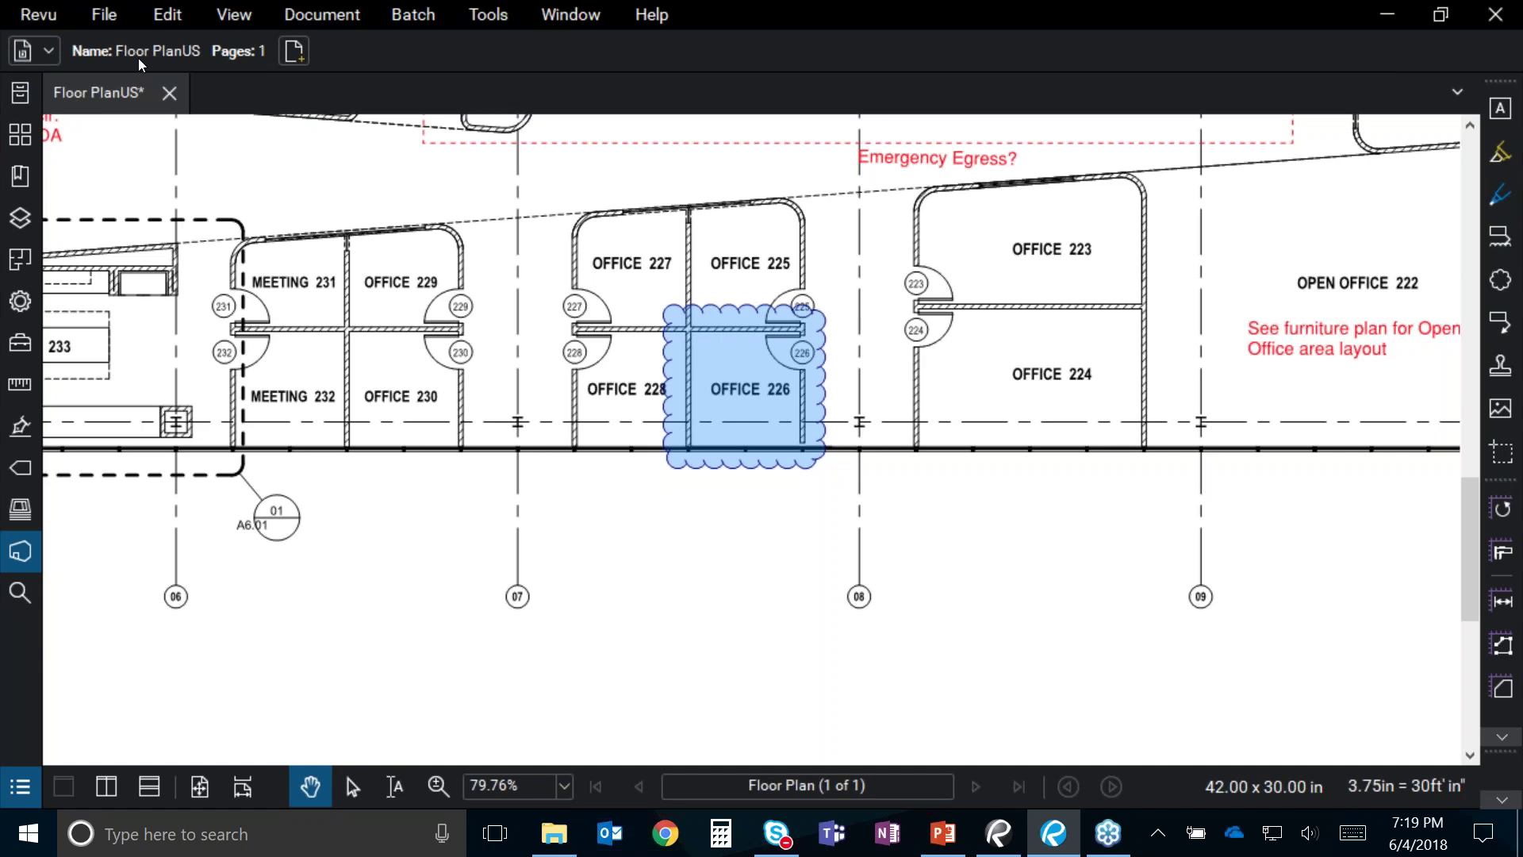
Step: Review the floor plan's general, security, fonts and custom document properties and close them
click(46, 57)
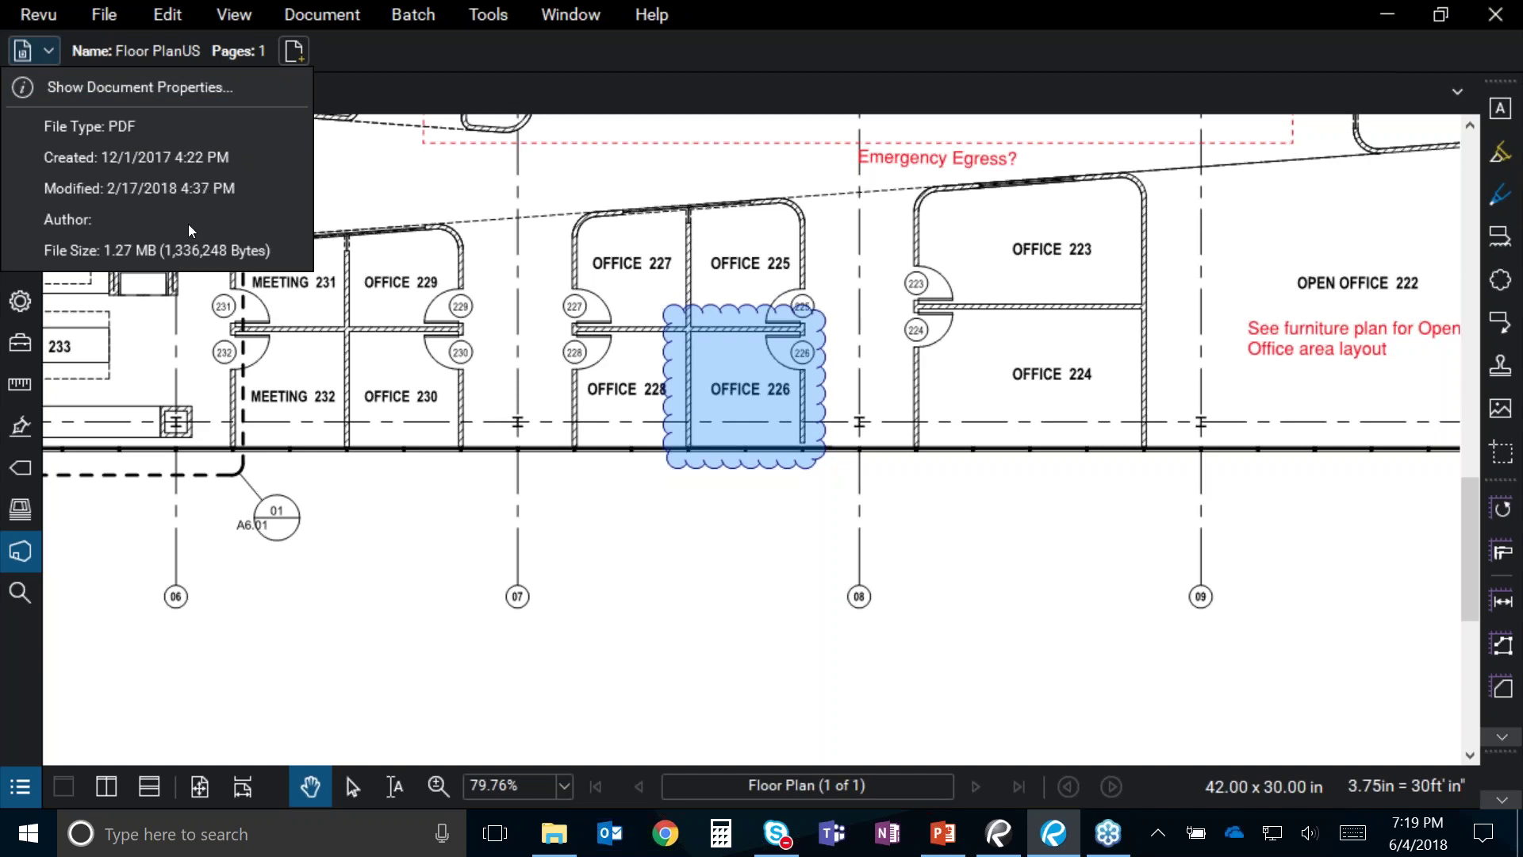
click(209, 89)
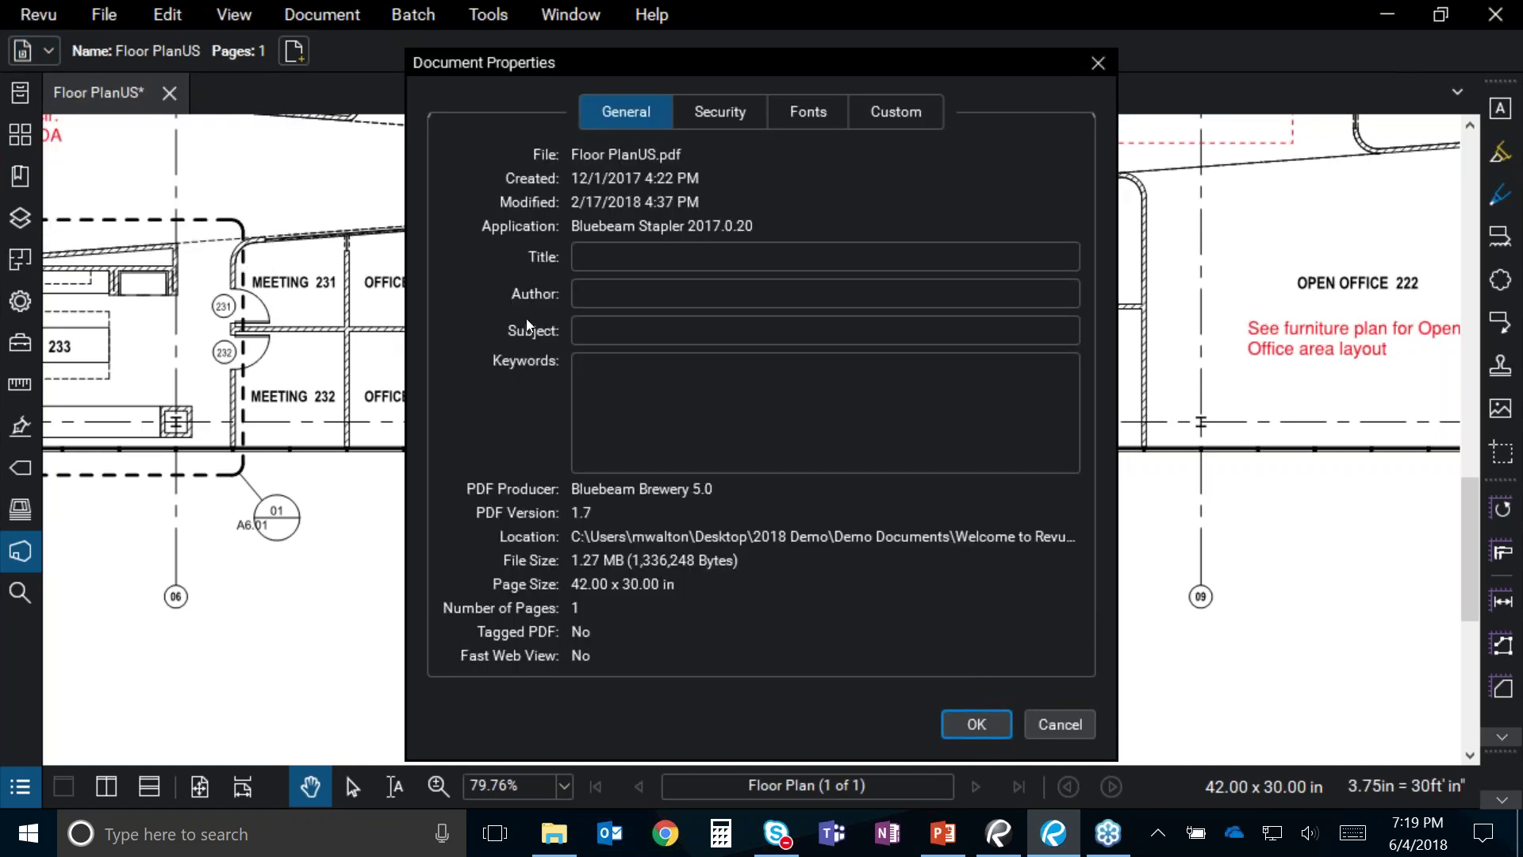
click(739, 118)
click(830, 119)
click(871, 117)
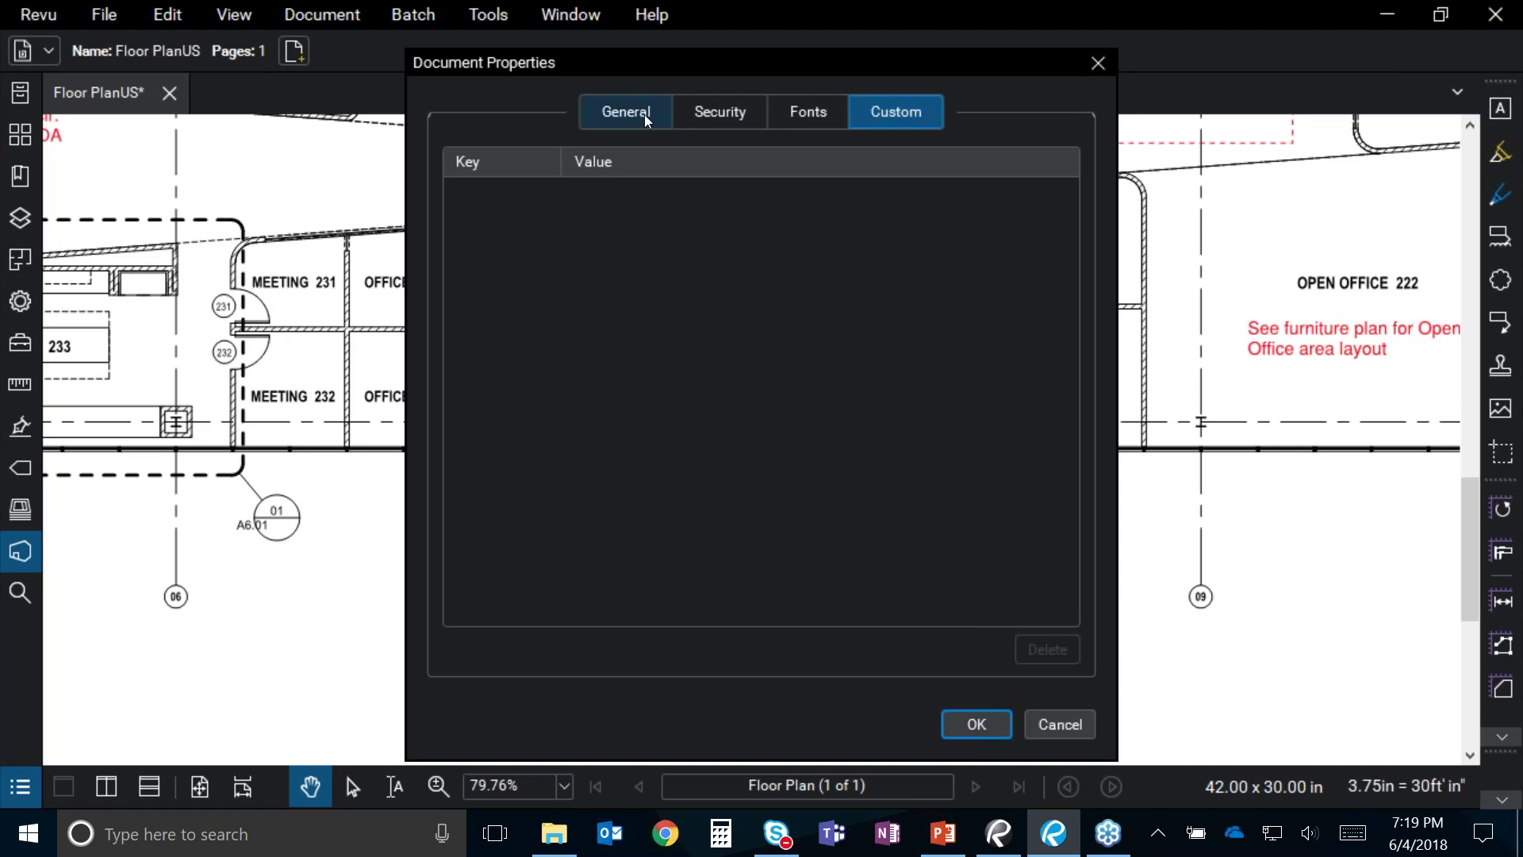
click(979, 721)
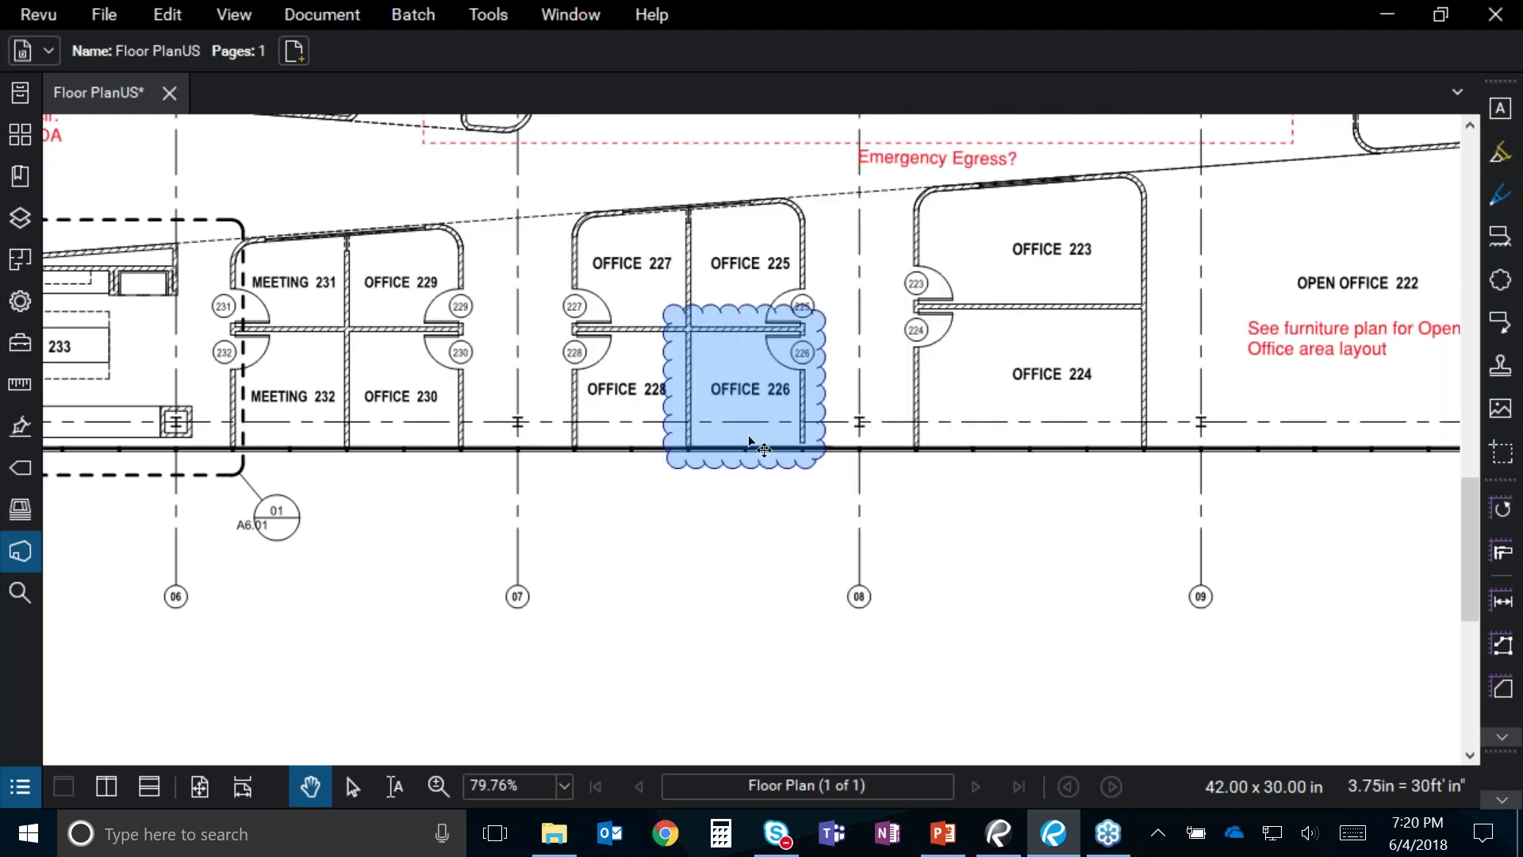
Step: Select the Office 226 cloud, check its subject, layer and Add to Tool Chest options, and deselect it
click(749, 437)
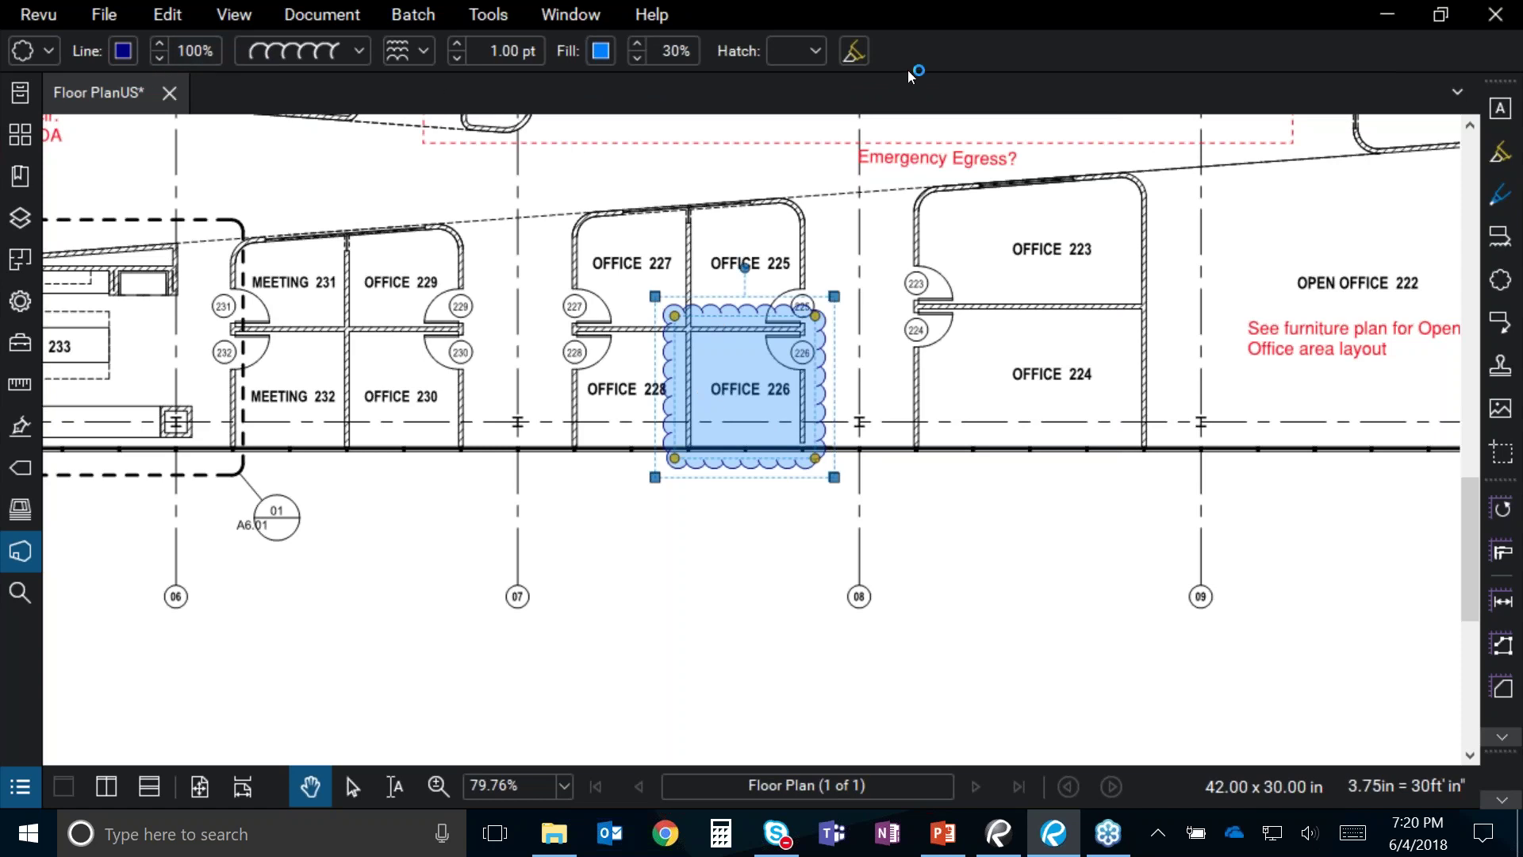
click(54, 55)
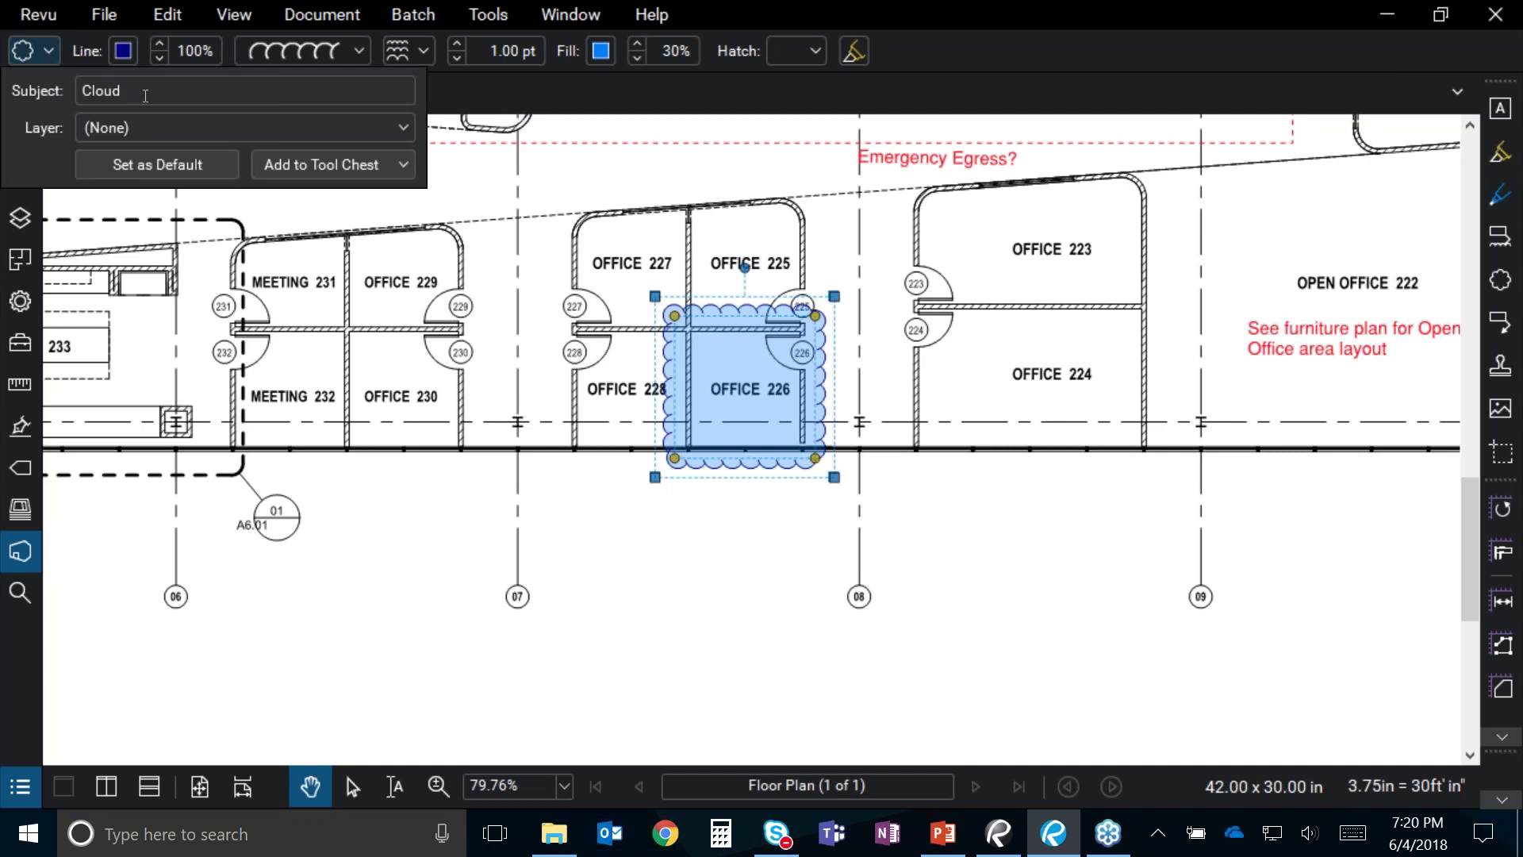
click(238, 127)
key(Escape)
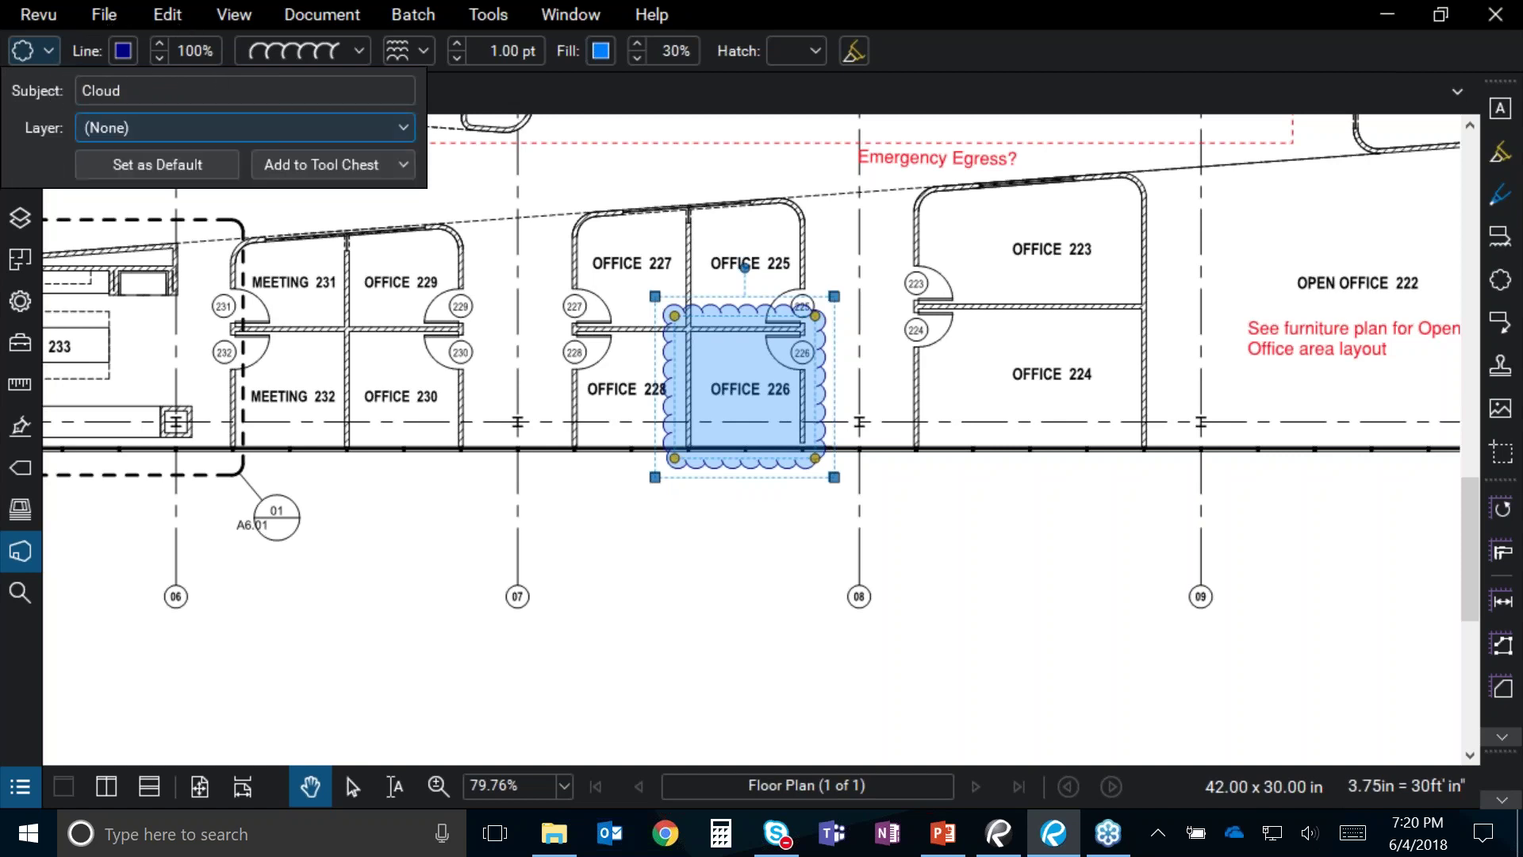
click(326, 166)
click(544, 246)
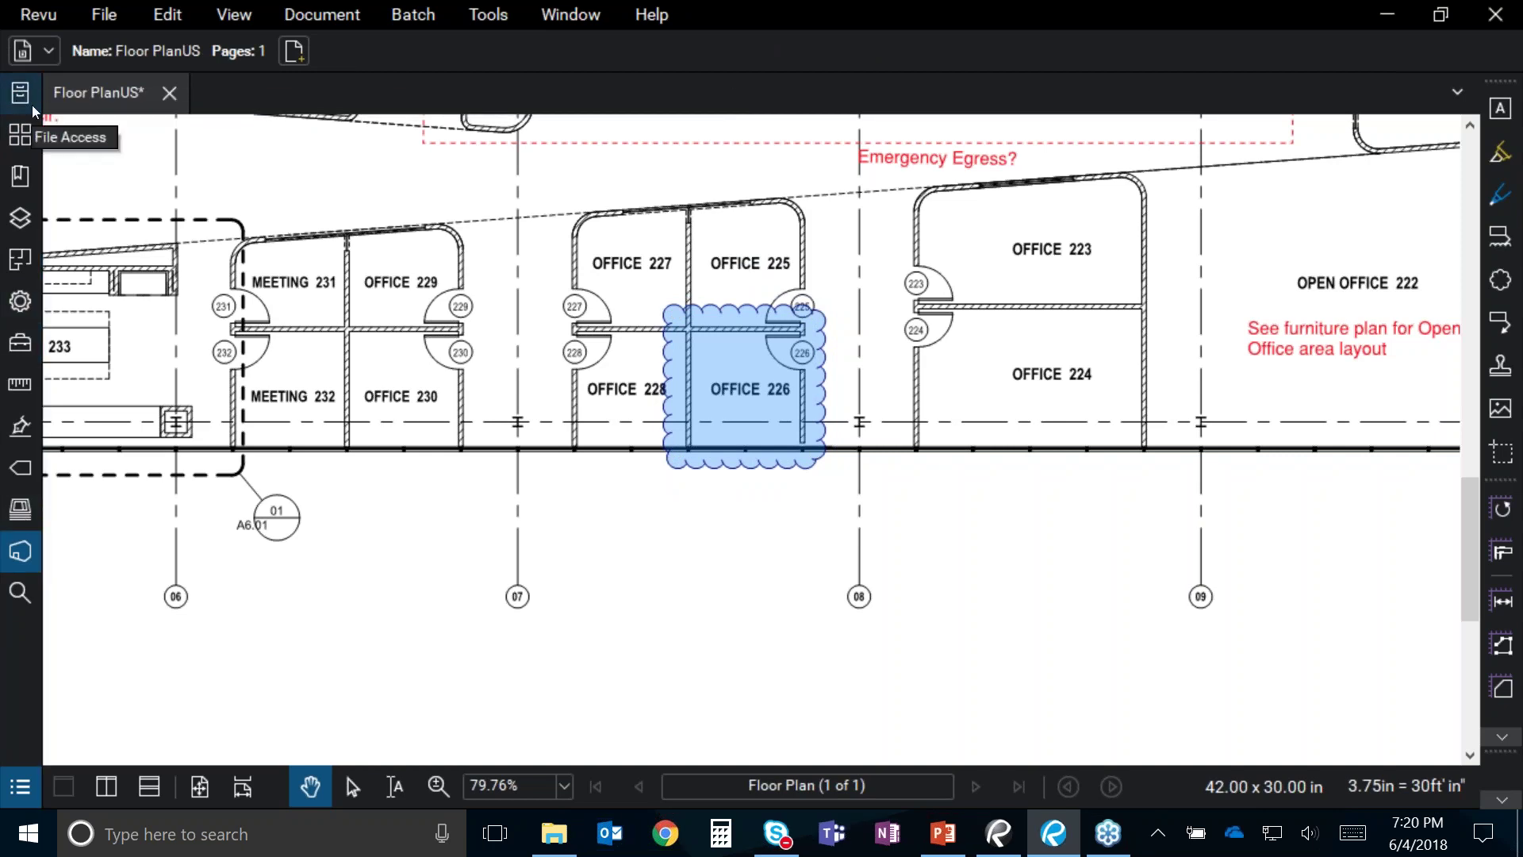
Step: Show the page thumbnails, try them at the largest size, then set them to the smallest and make their panel slightly wider than before
click(24, 134)
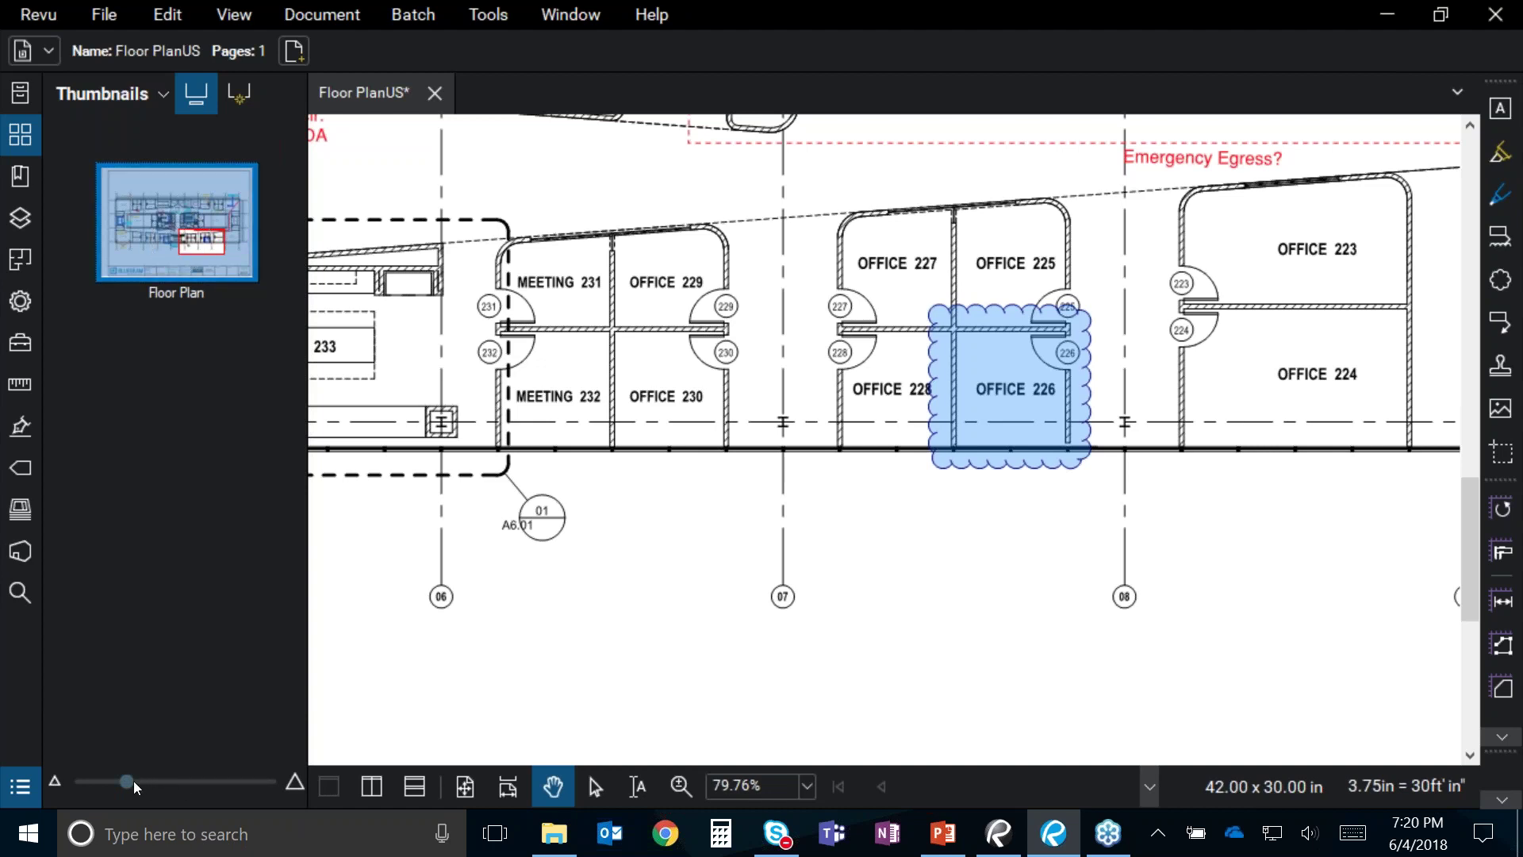
drag(130, 783, 274, 785)
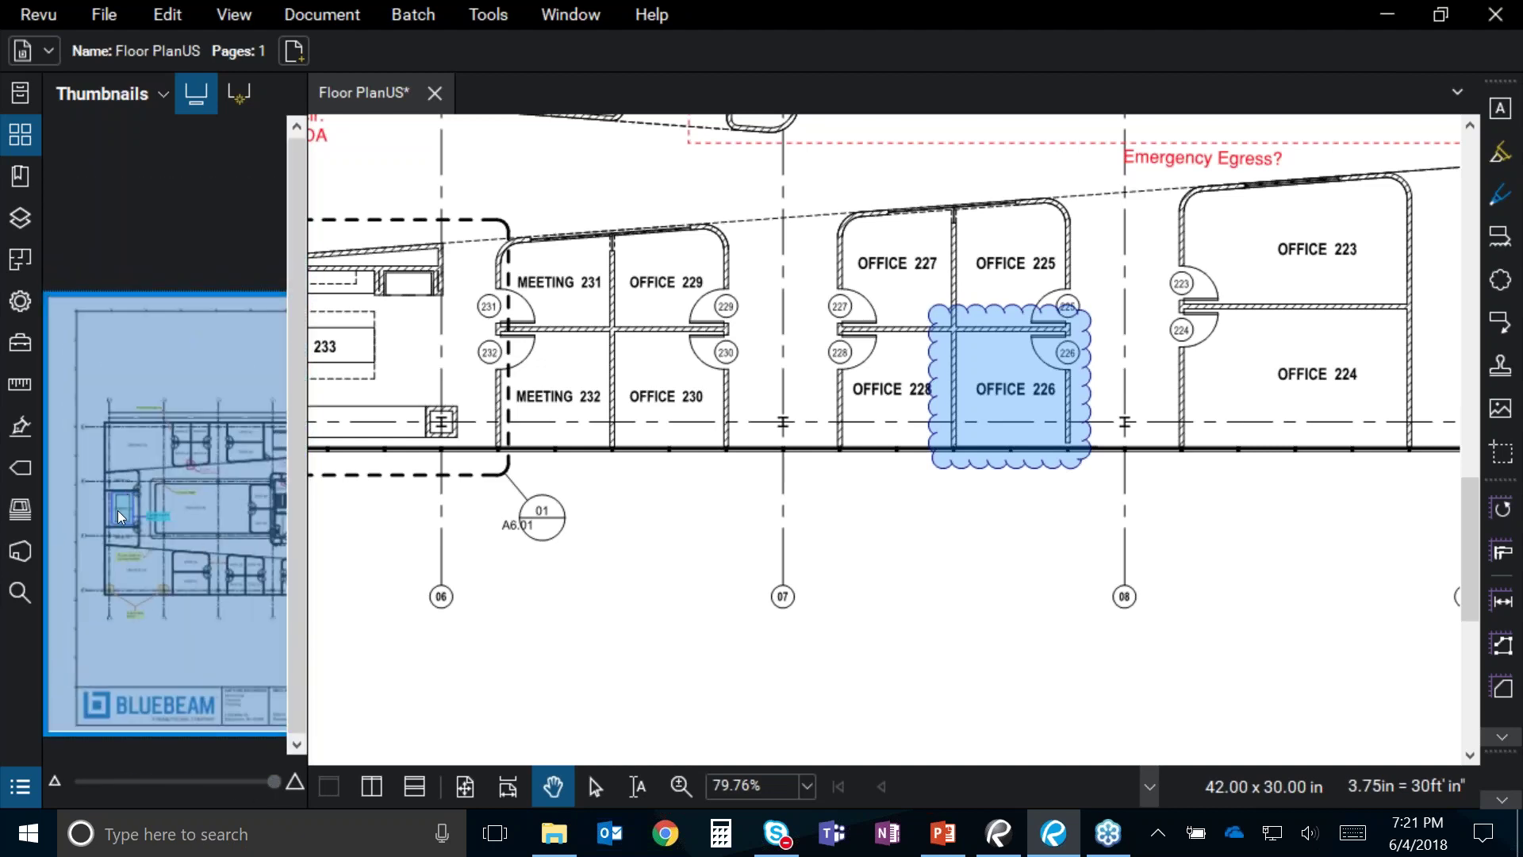
drag(309, 404, 401, 403)
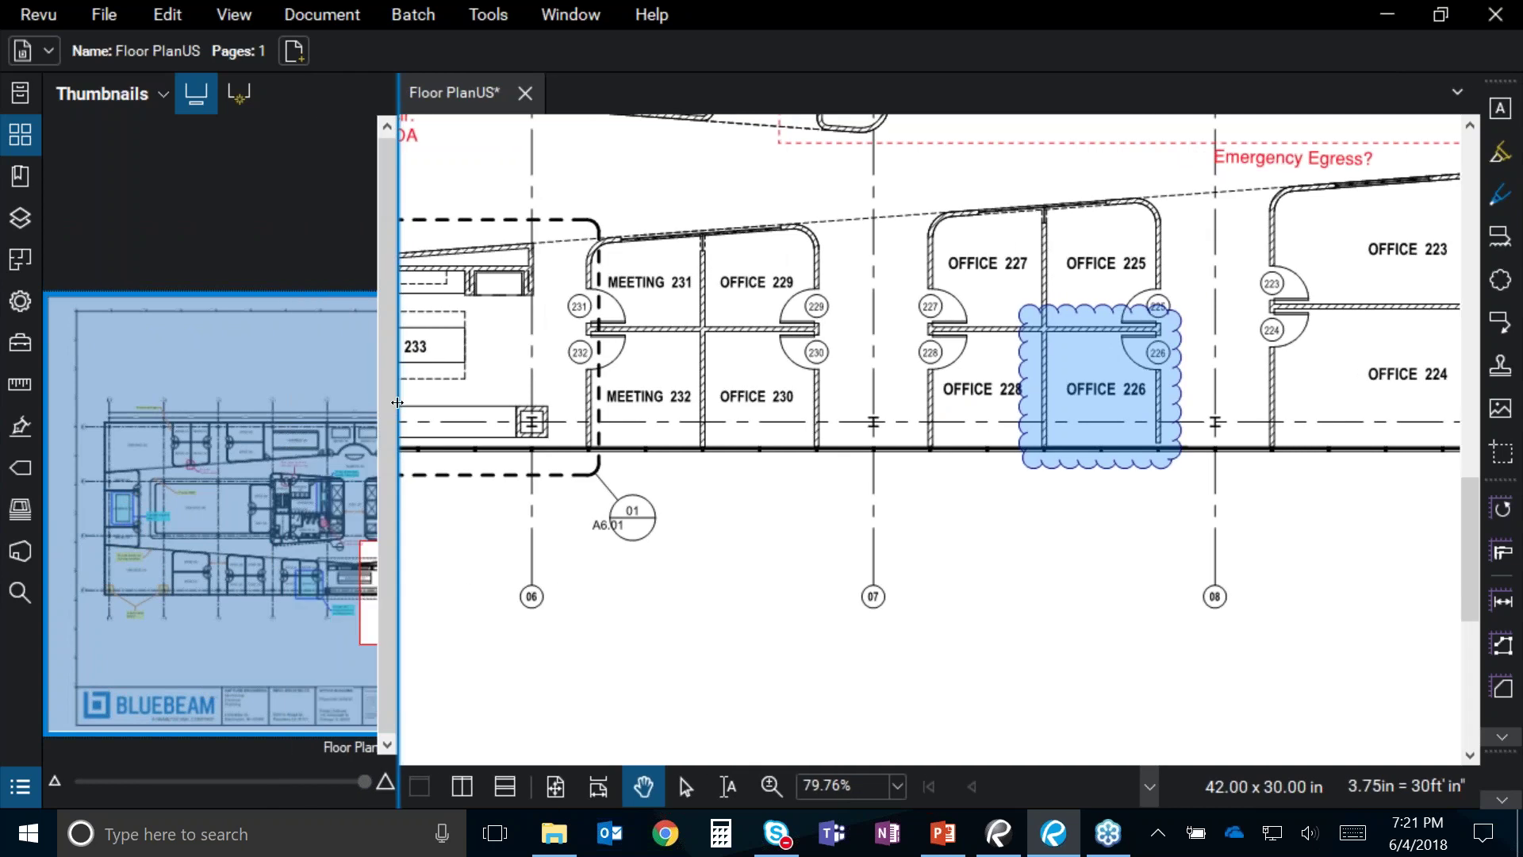
drag(365, 782, 75, 783)
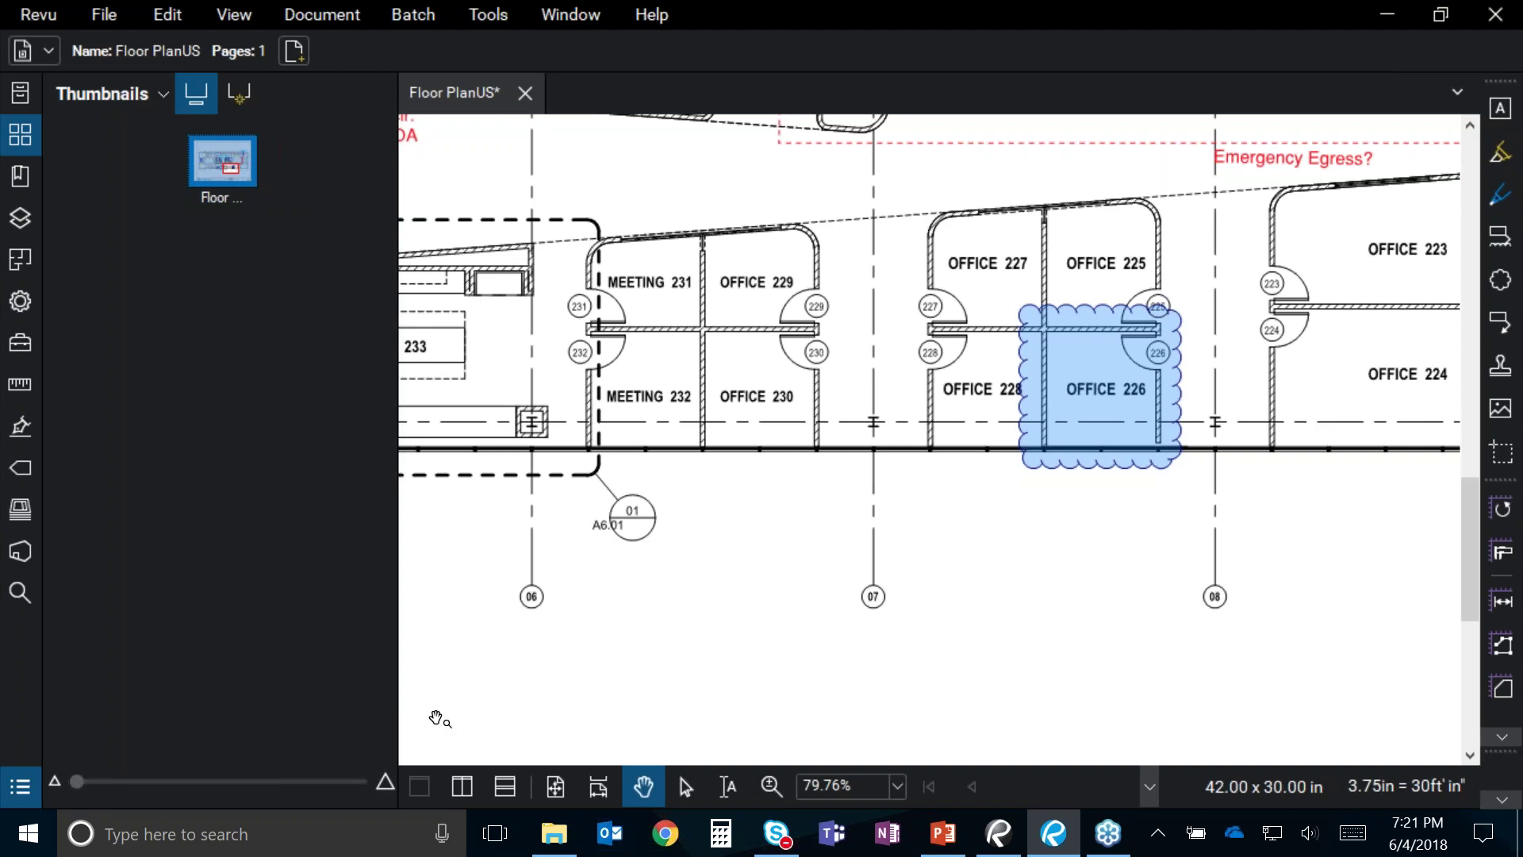
drag(399, 614, 358, 614)
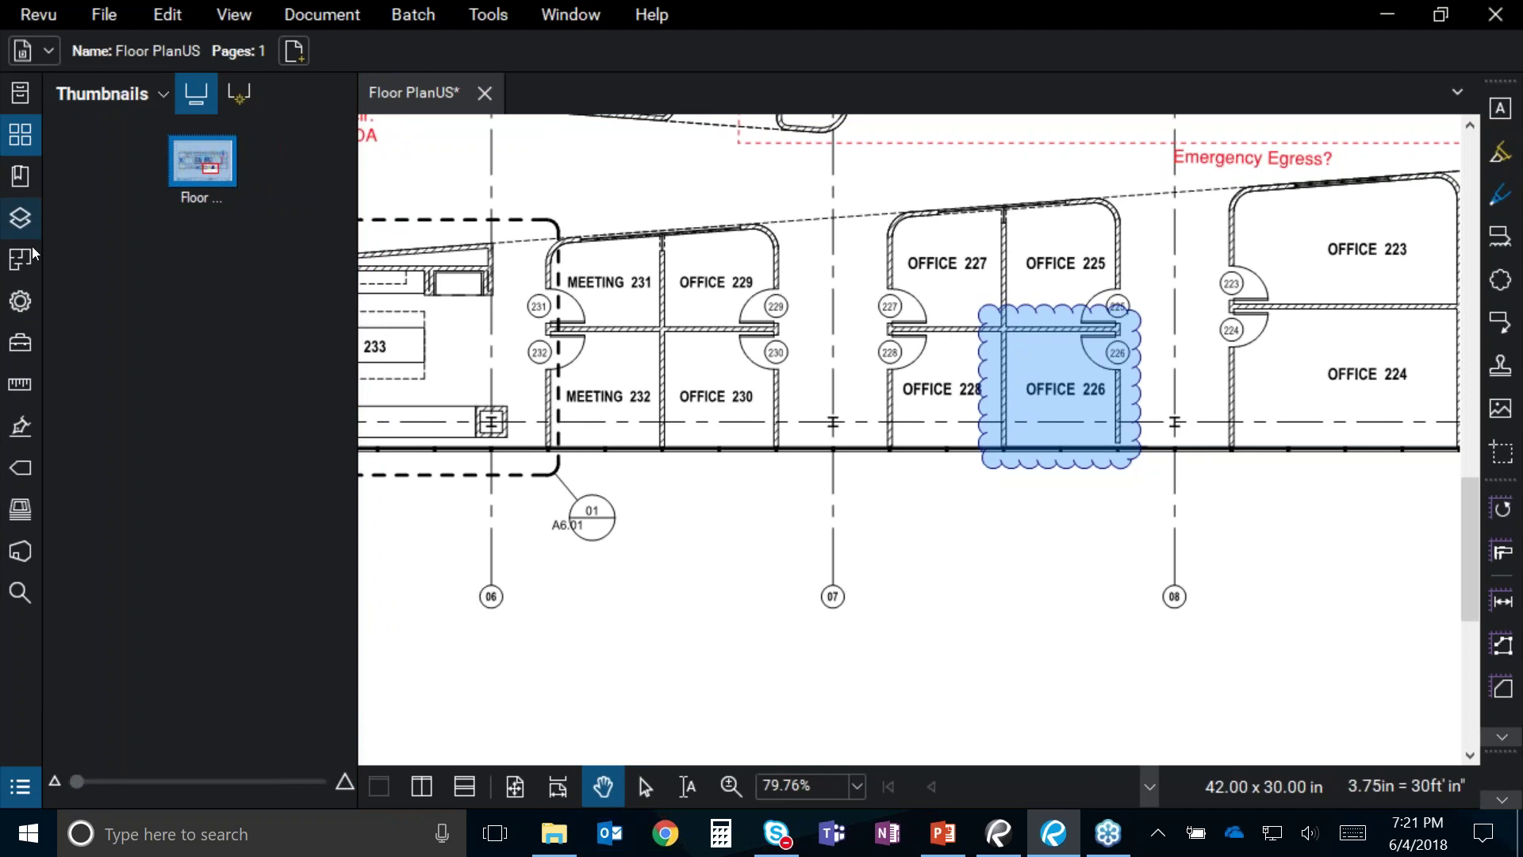
Step: Show the Tool Chest and slightly enlarge its tool symbols
click(28, 342)
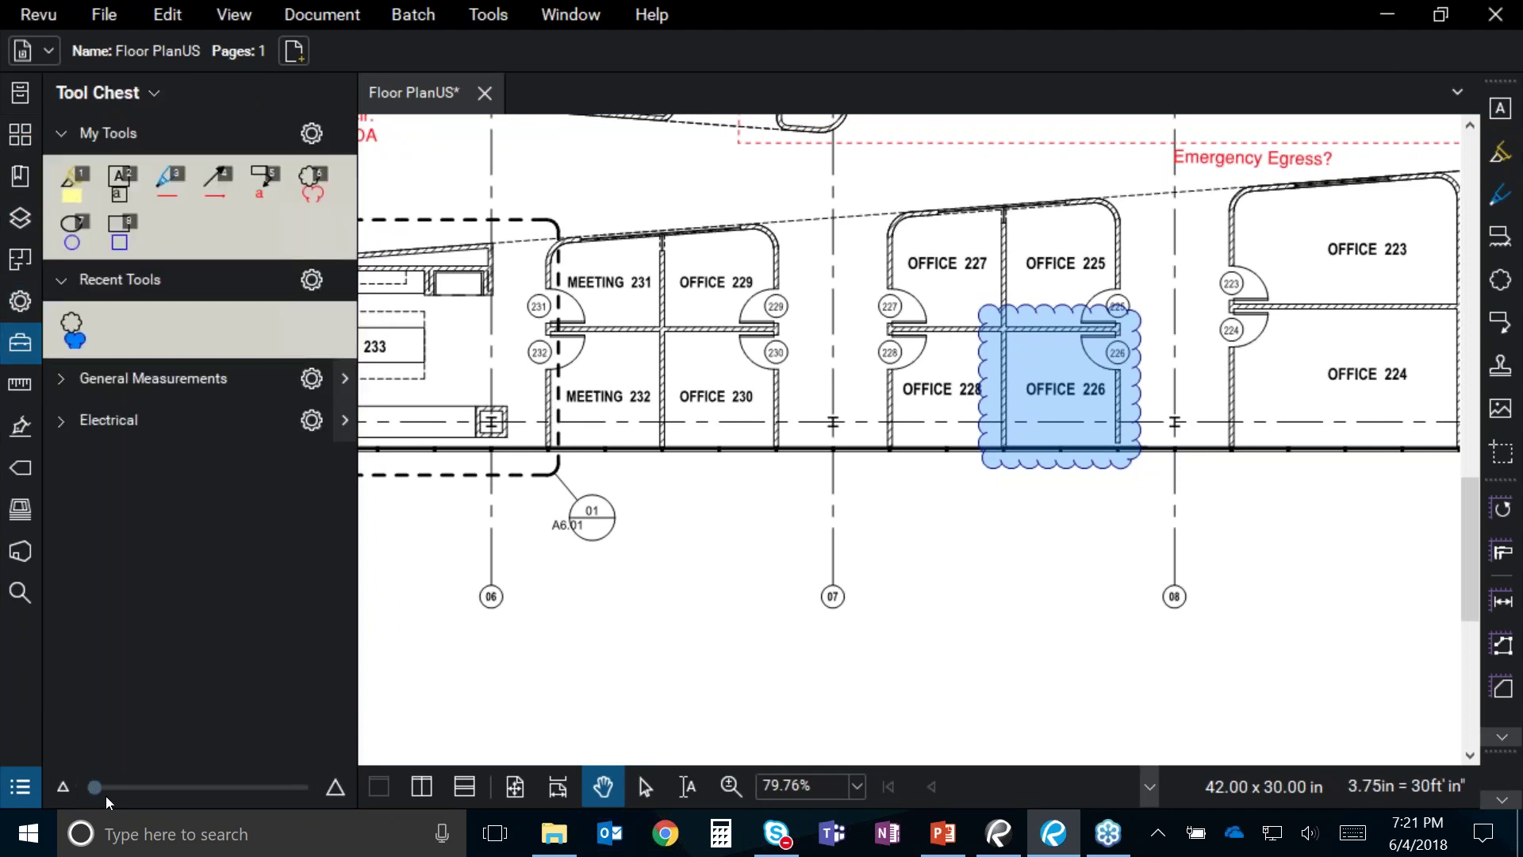
mouse_move(92, 788)
mouse_down()
mouse_move(330, 797)
mouse_move(83, 777)
mouse_up()
drag(99, 787, 65, 785)
mouse_move(95, 788)
mouse_down()
mouse_move(251, 790)
mouse_move(115, 788)
mouse_up()
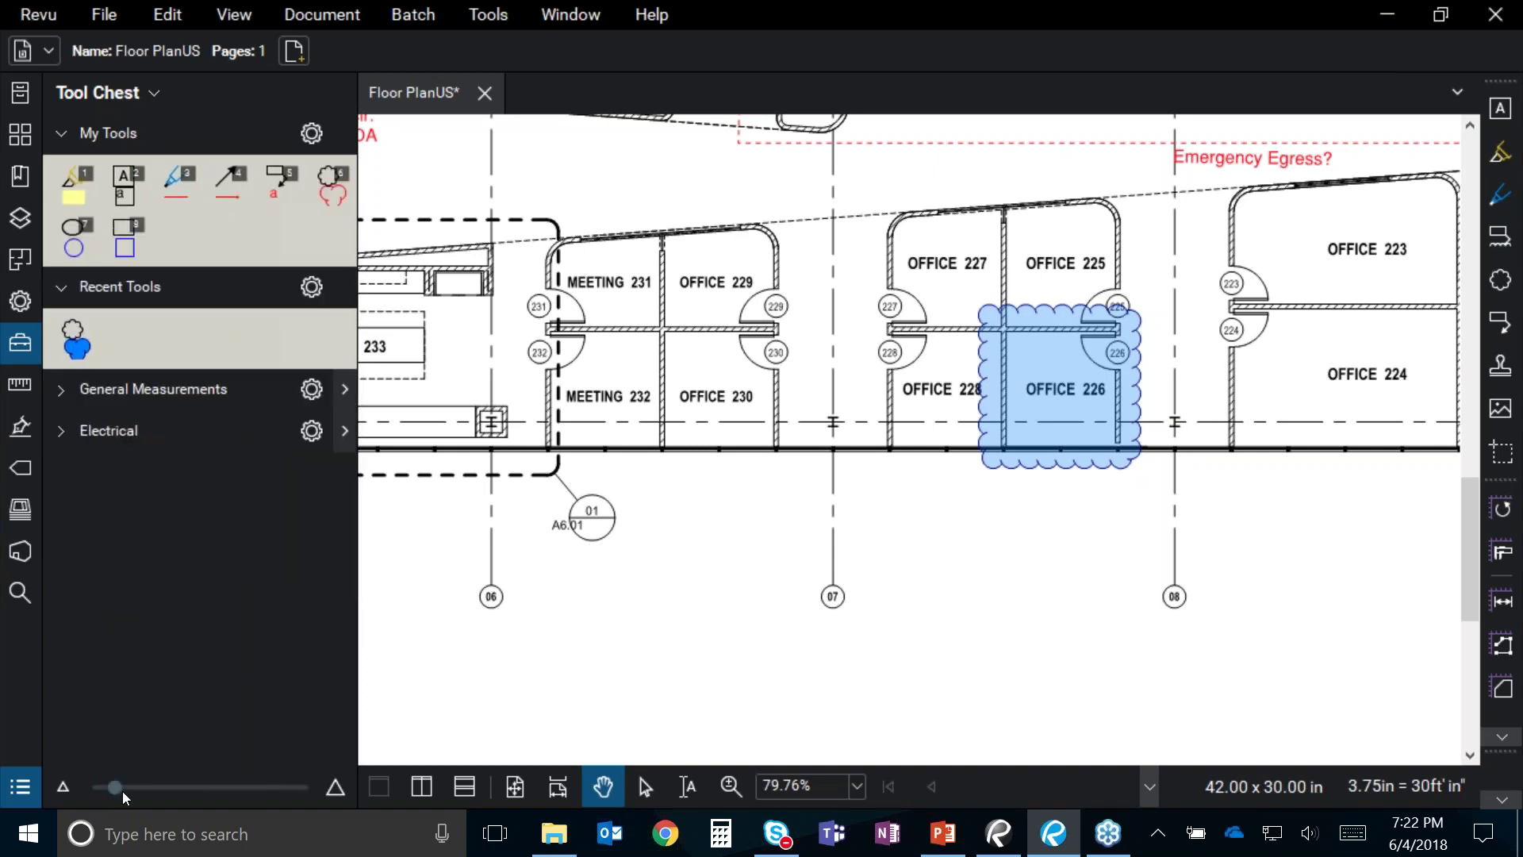
Step: Add the Interior Finishes and Fire, Life Safety & Security tool sets to the Tool Chest and remove both again
click(154, 97)
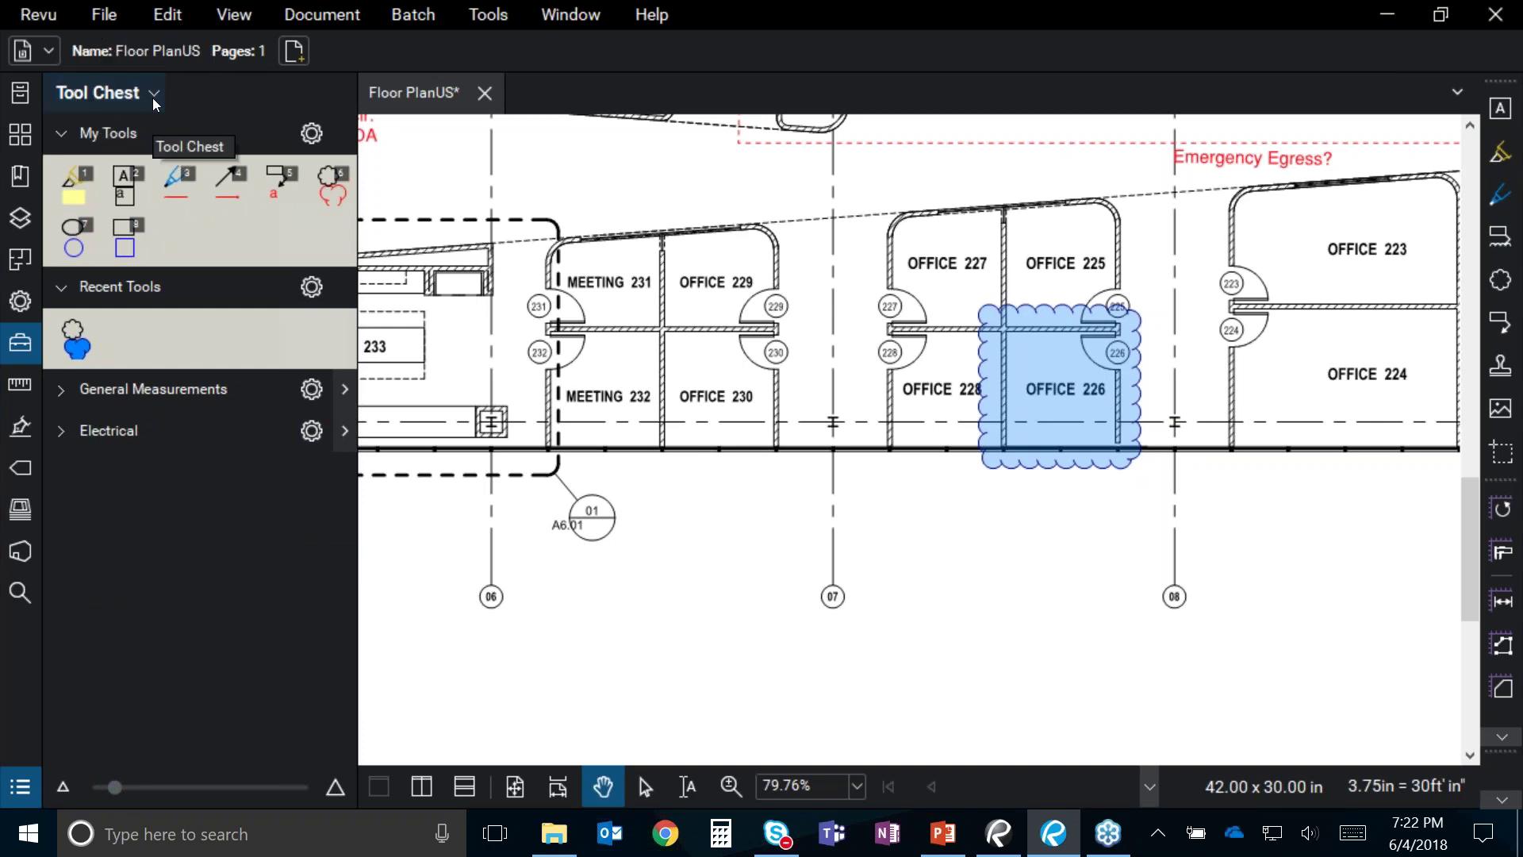
click(153, 98)
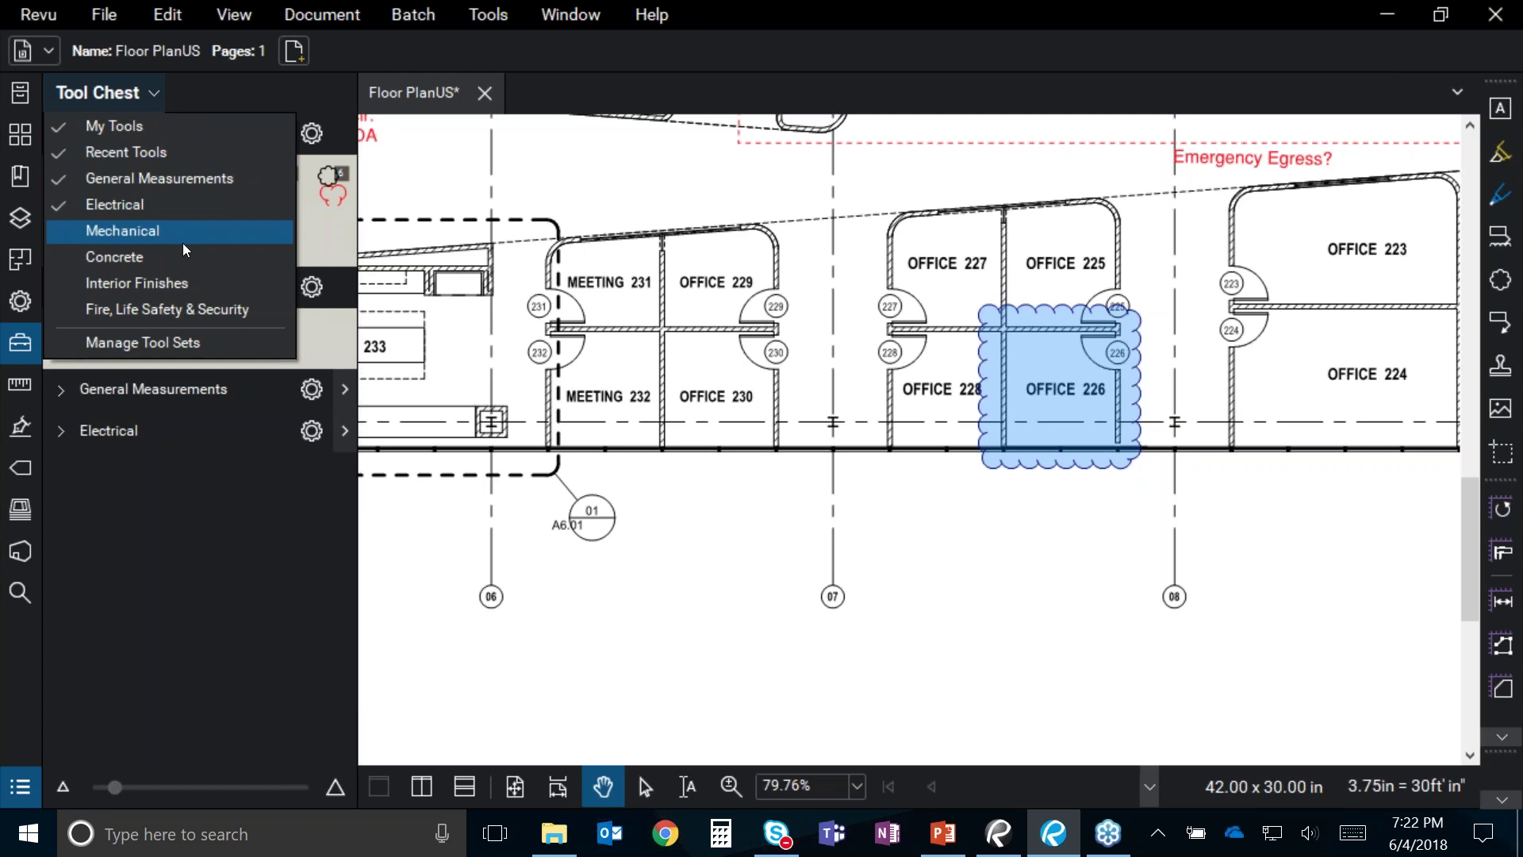
click(189, 284)
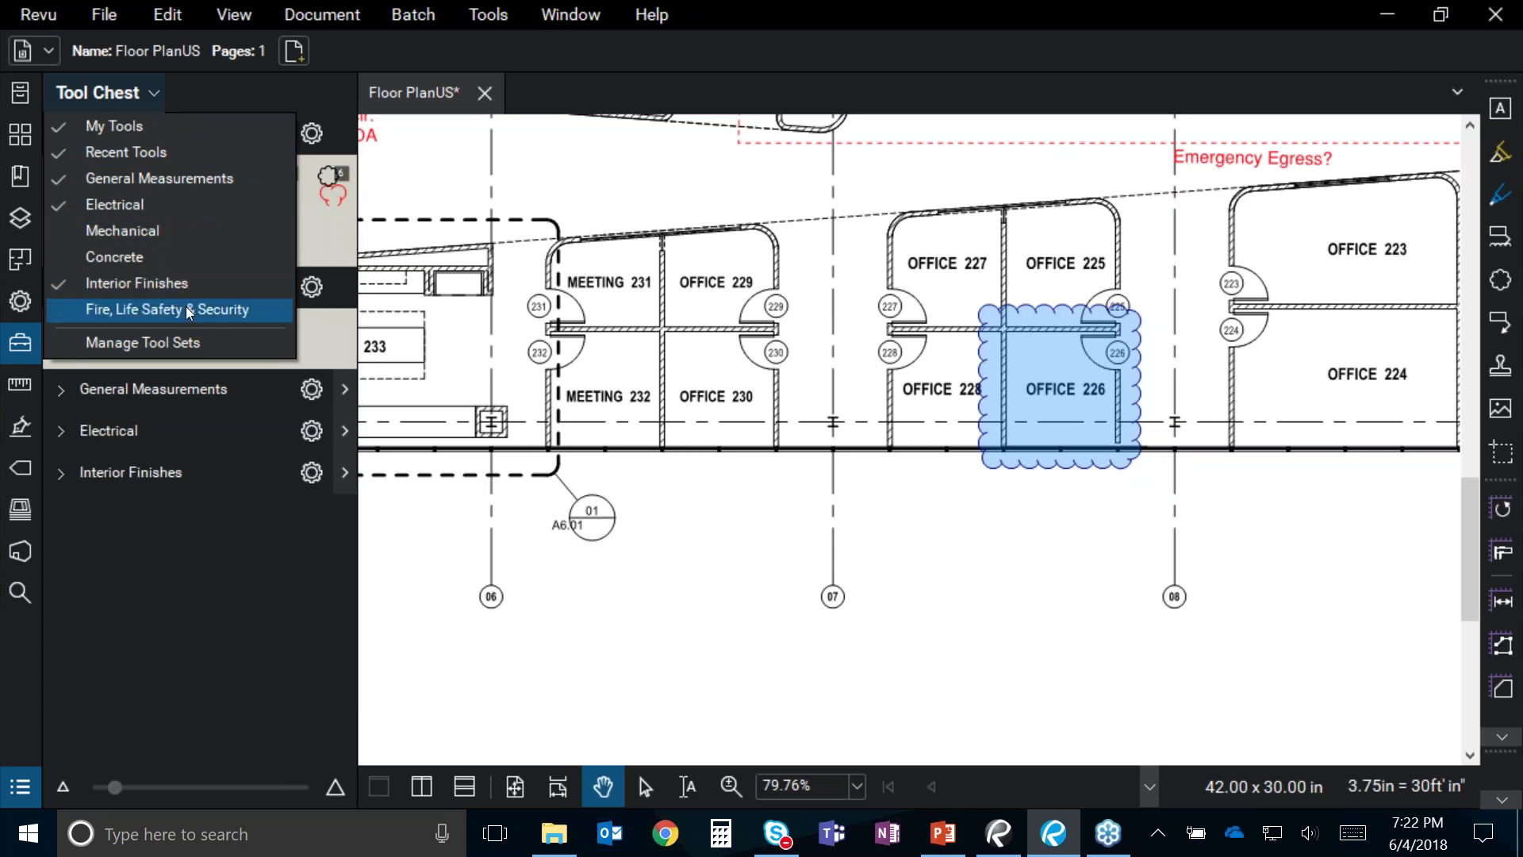
click(184, 307)
click(192, 292)
click(192, 300)
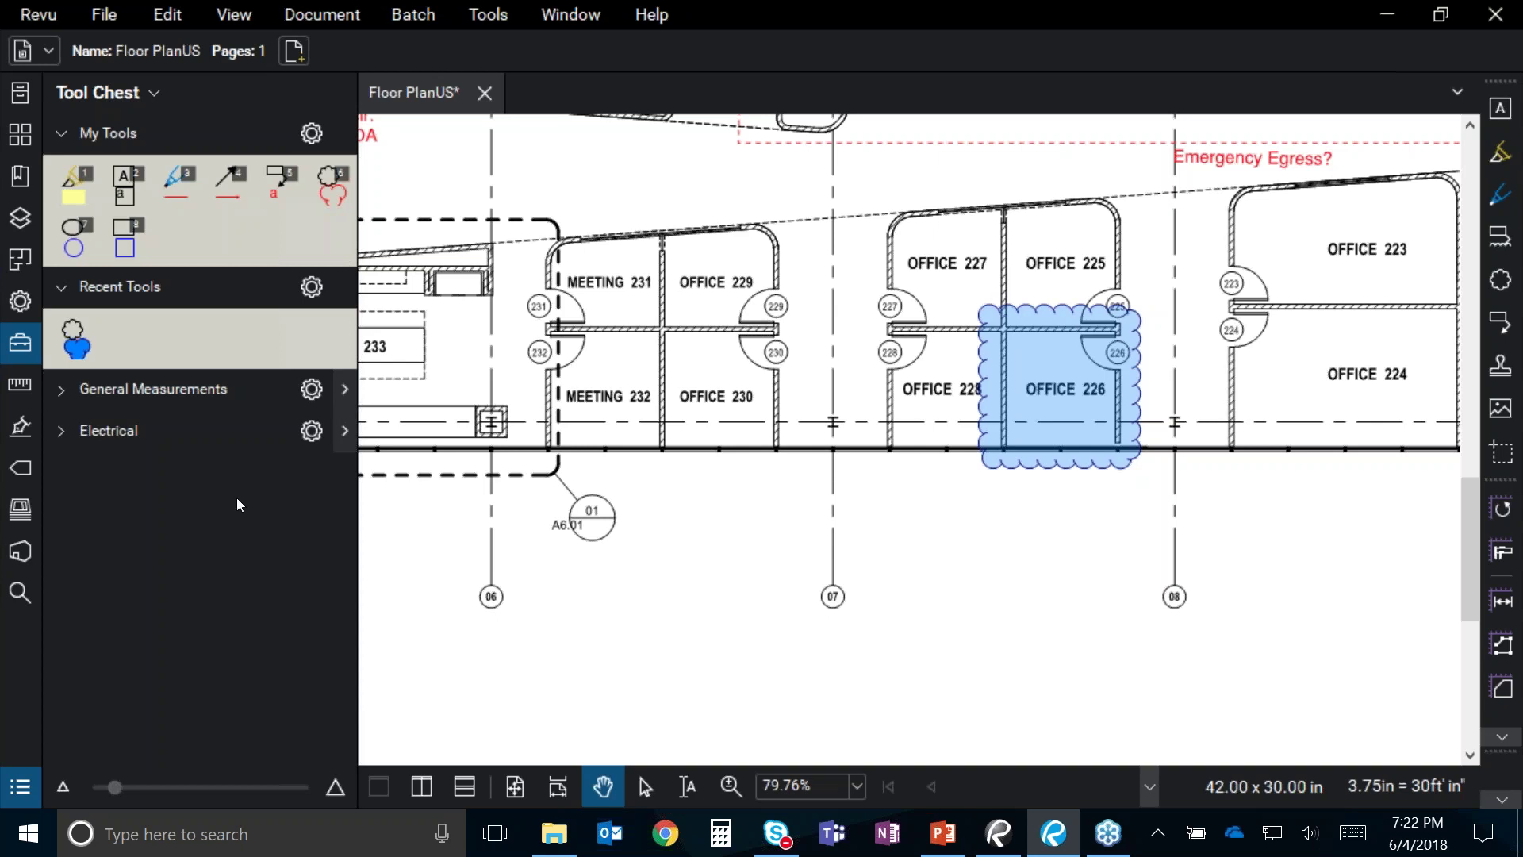
Step: Collapse the Tool Chest and show the Markups List beneath the floor plan, making it taller
key(F4)
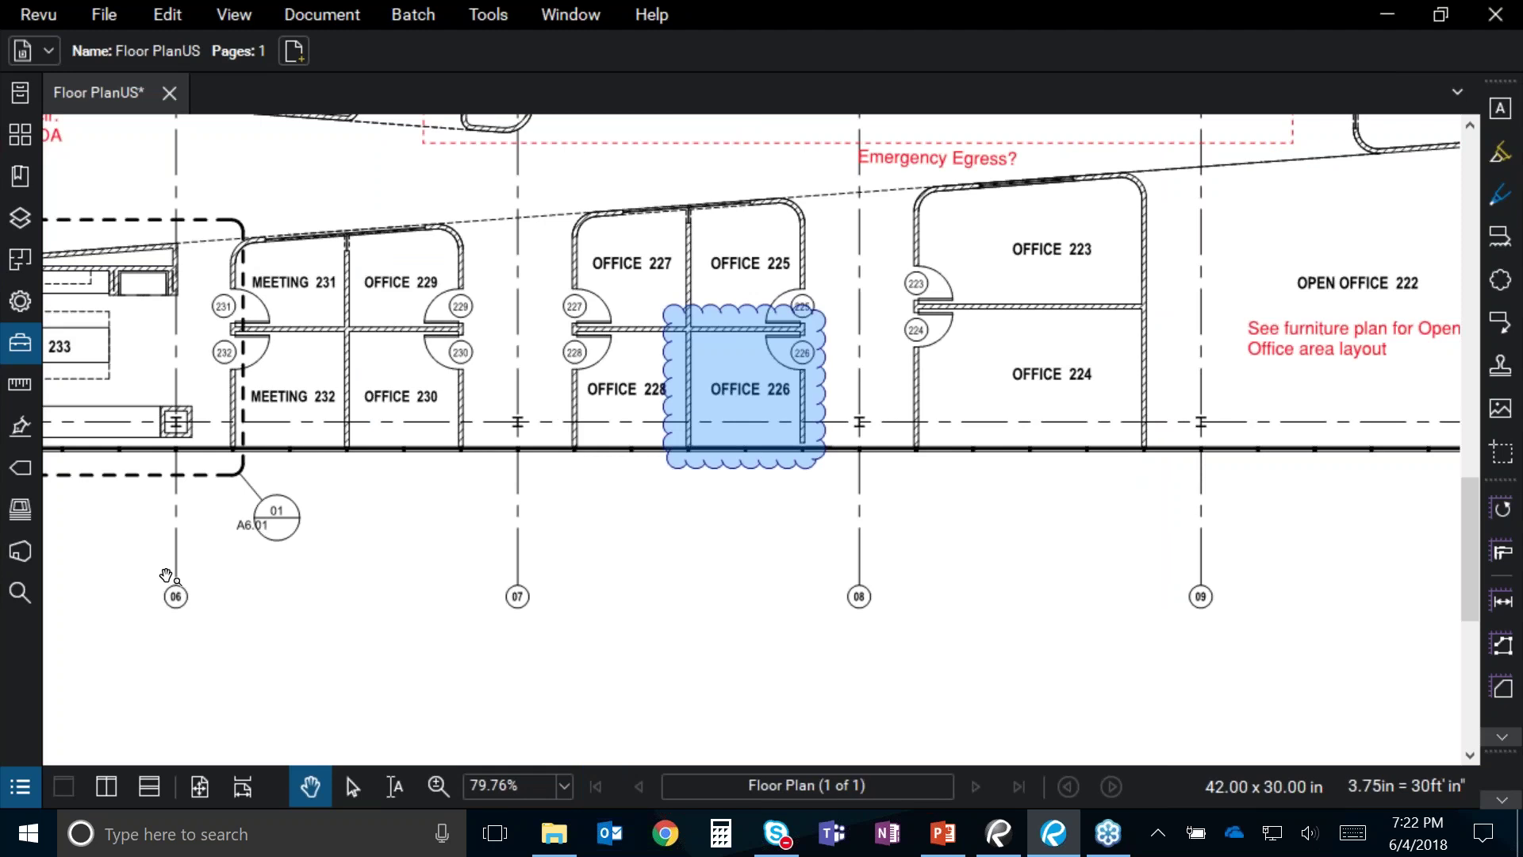
click(19, 791)
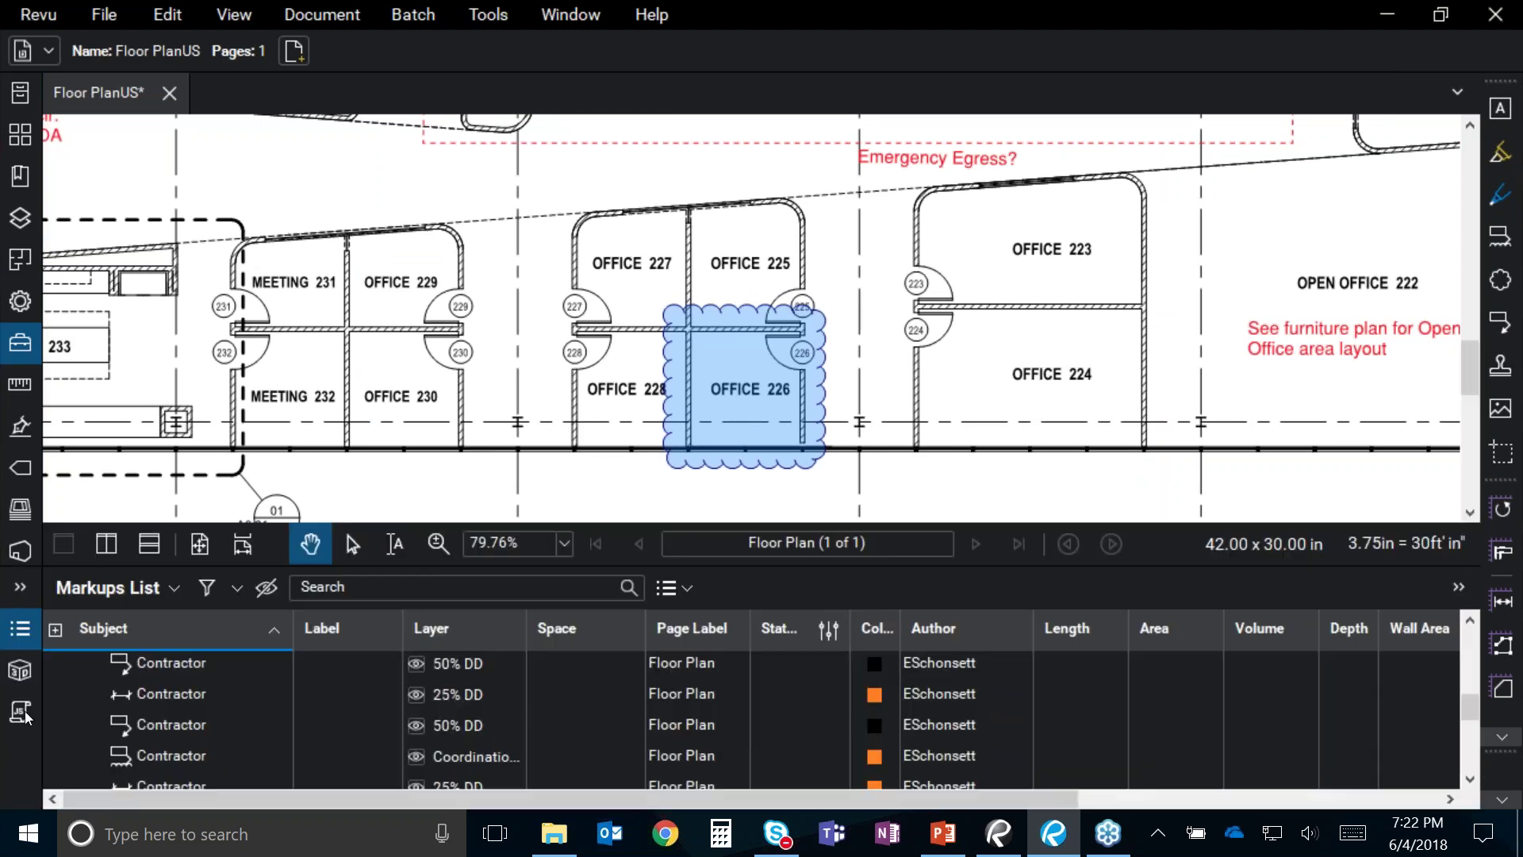
drag(732, 568, 733, 494)
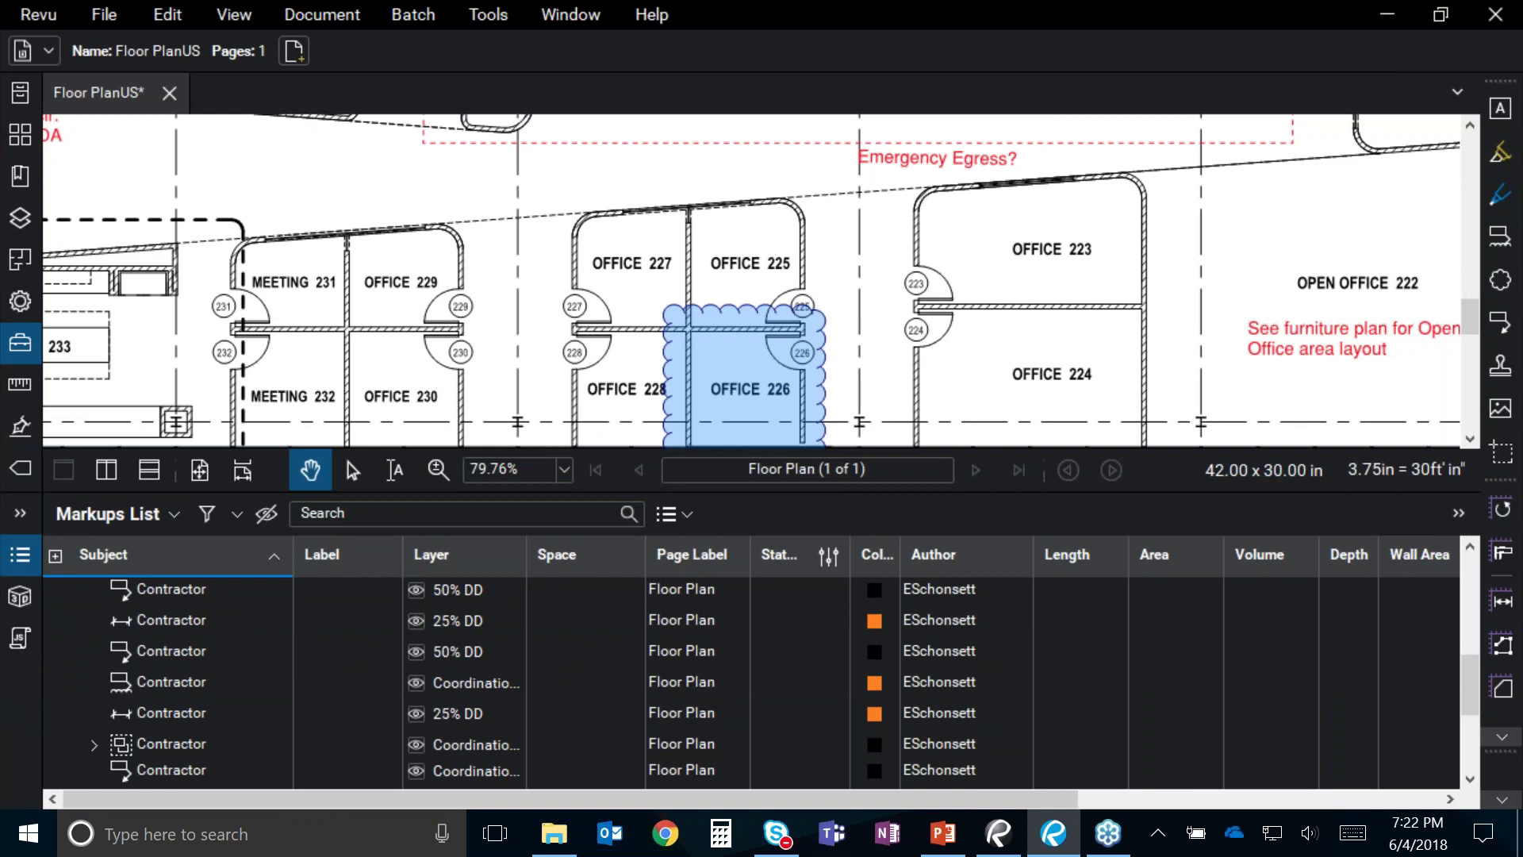
scroll(1154, 343, down, 5)
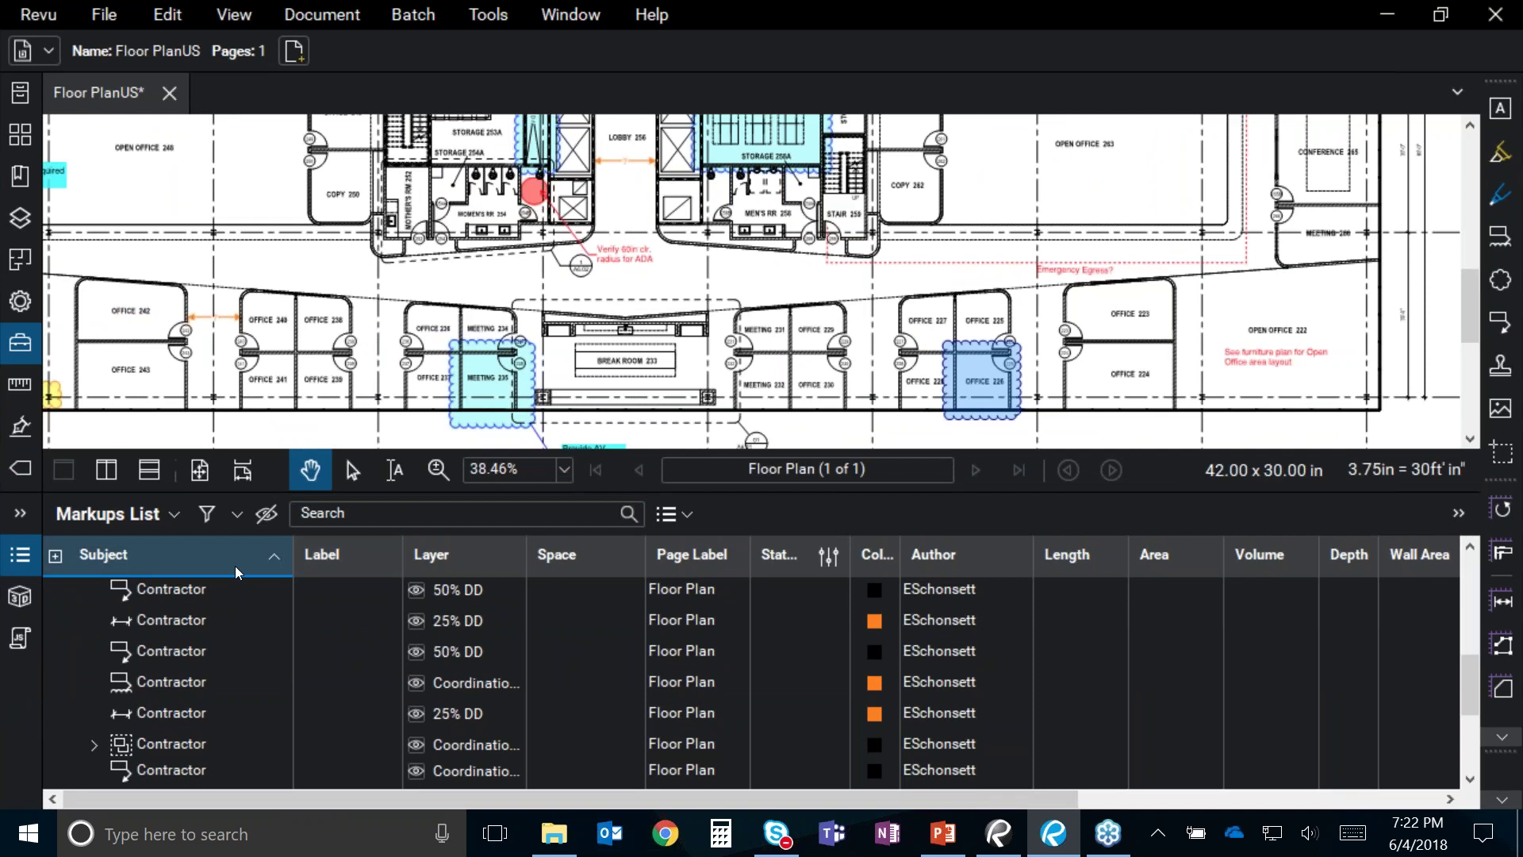
Step: Move the Subject column behind the Label column and back to the front of the Markups List
drag(236, 570, 376, 566)
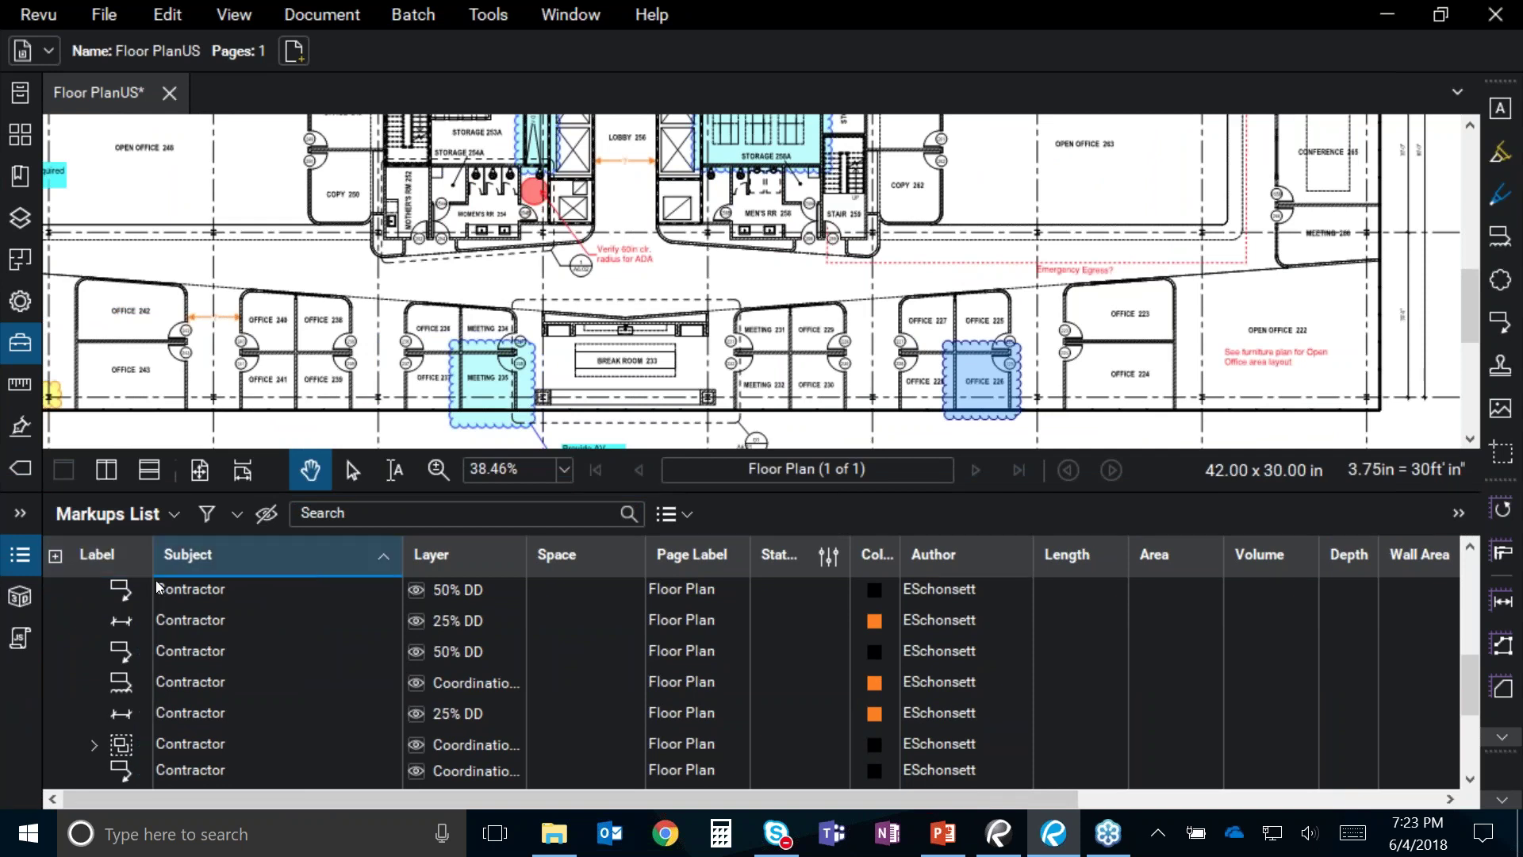
drag(65, 565, 280, 563)
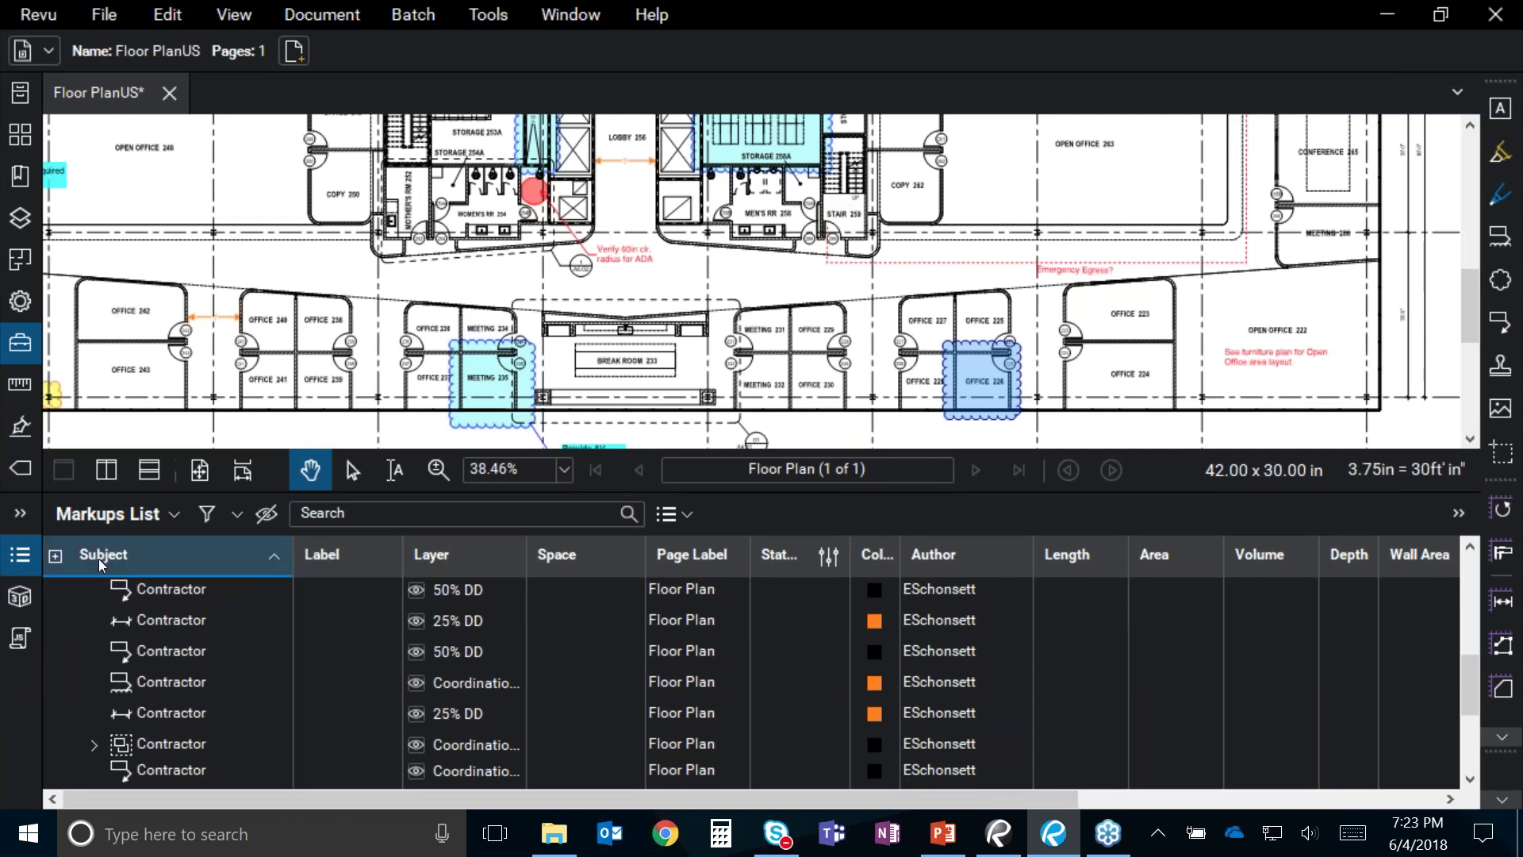
Step: Filter the Markups List by subject so that only the Architect markups are listed
click(205, 515)
click(271, 560)
click(156, 636)
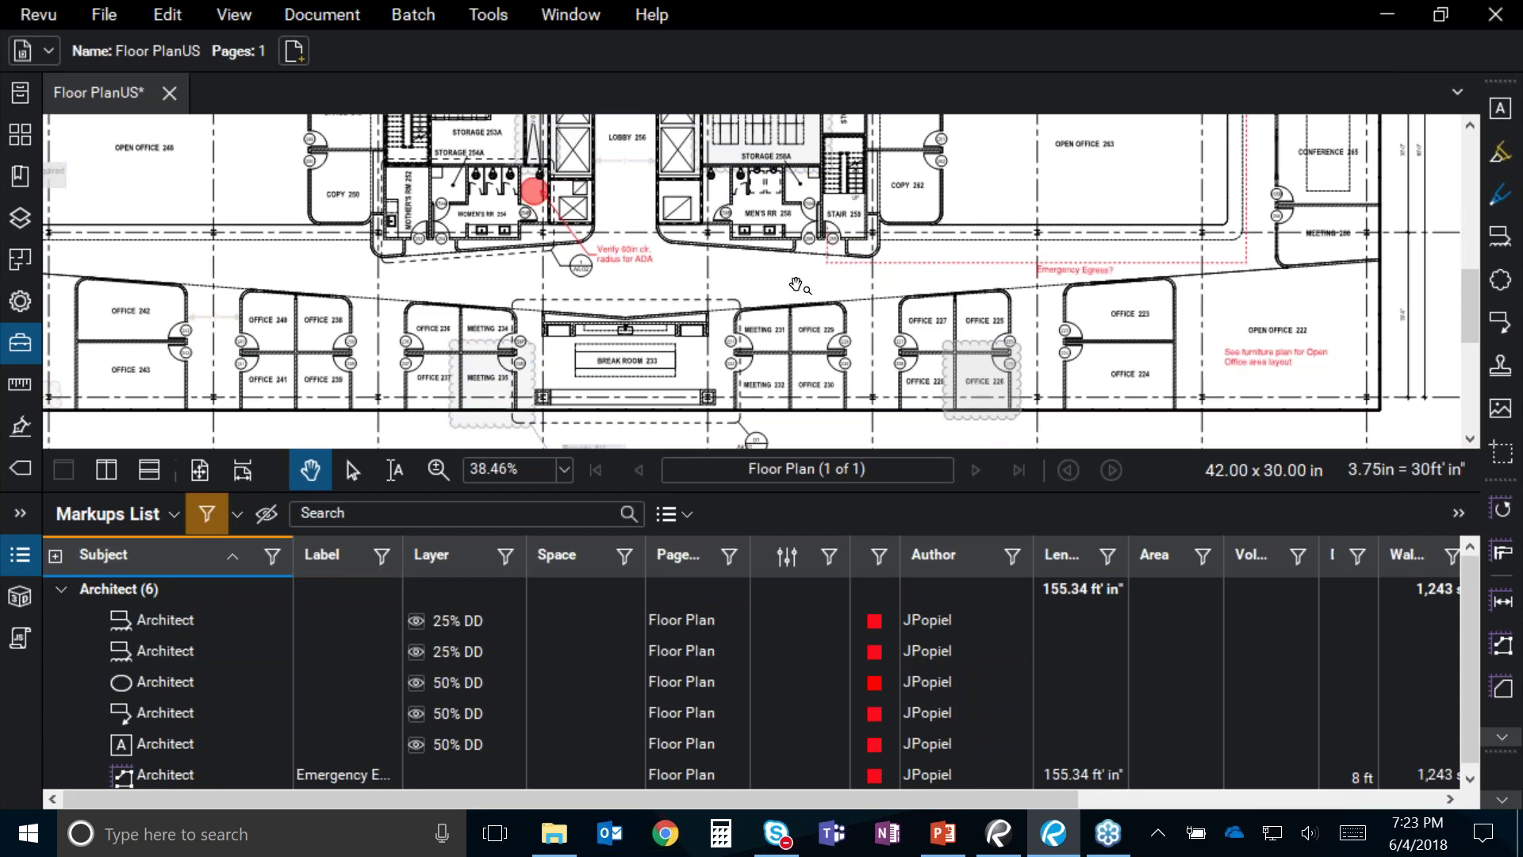
Step: Examine how filtered and unfiltered markups are displayed on the floor plan around the restrooms, lobby and server room
drag(801, 286, 863, 310)
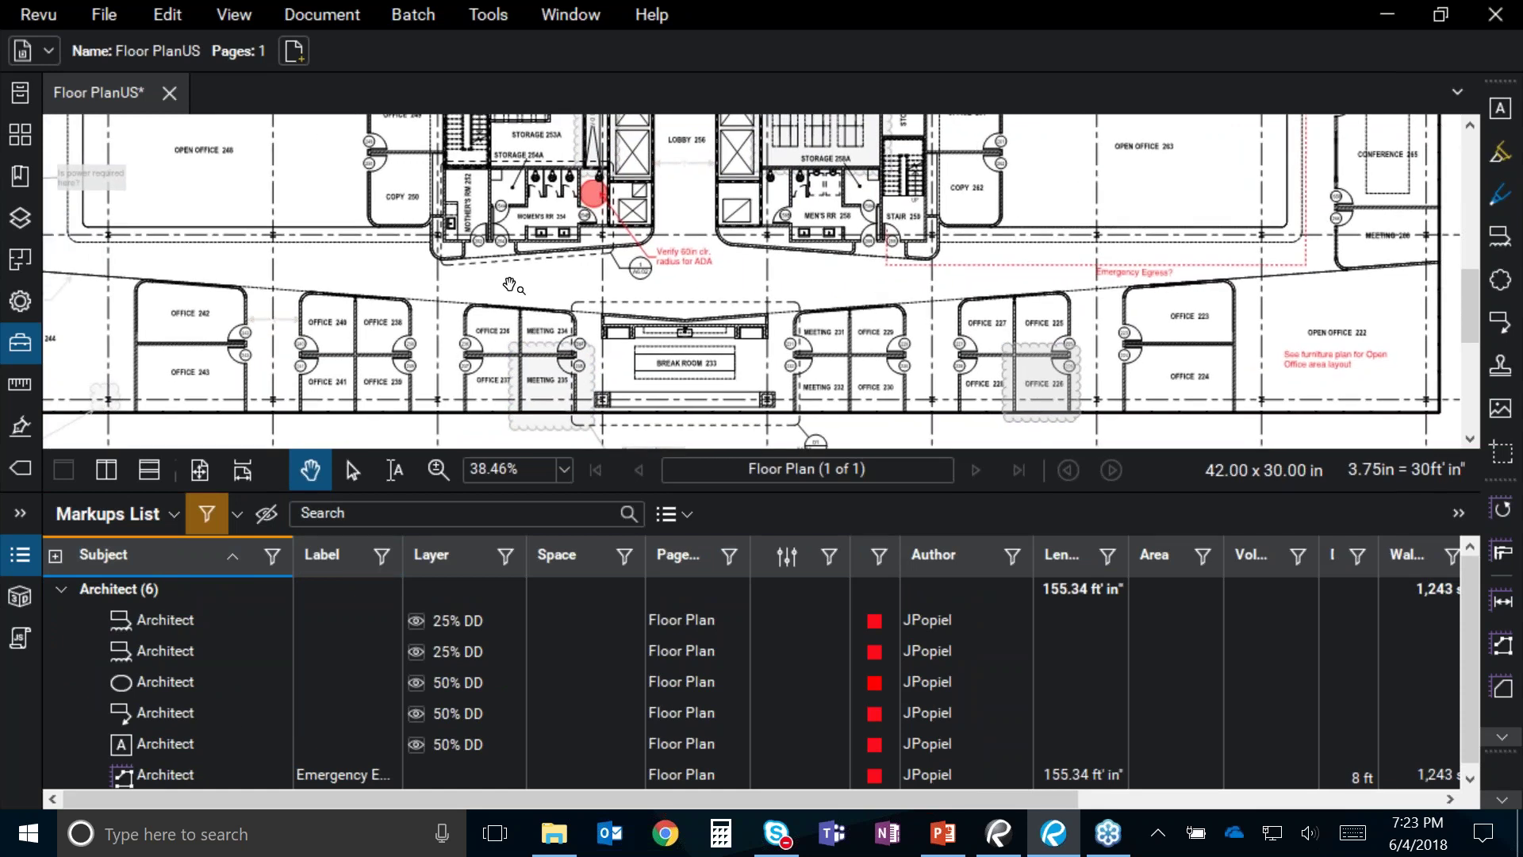
key(ctrl)
key(ctrl)
scroll(669, 290, up, 3)
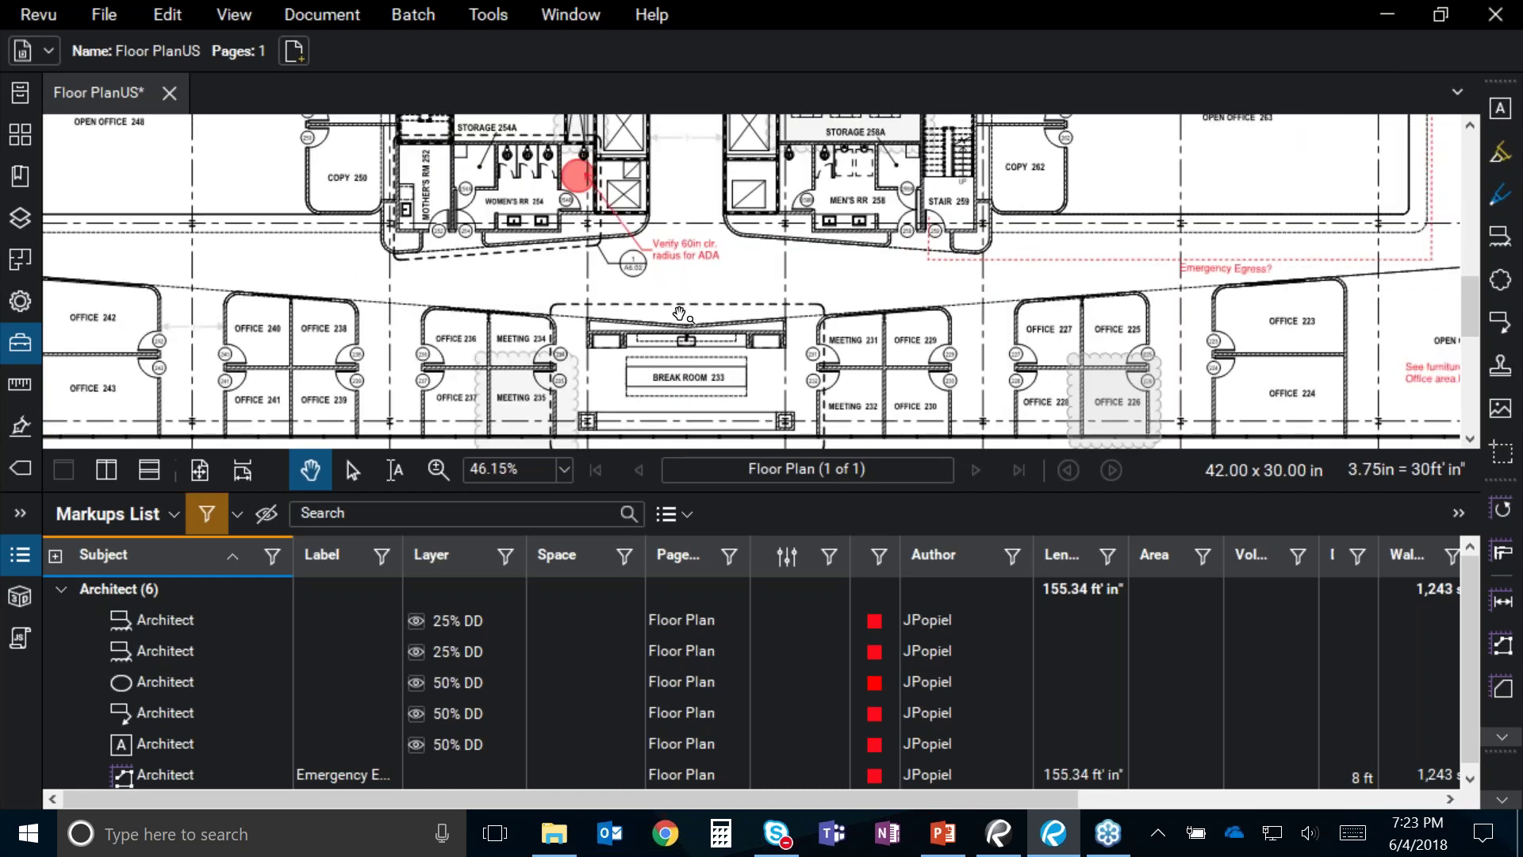
drag(708, 266, 840, 367)
drag(541, 157, 635, 259)
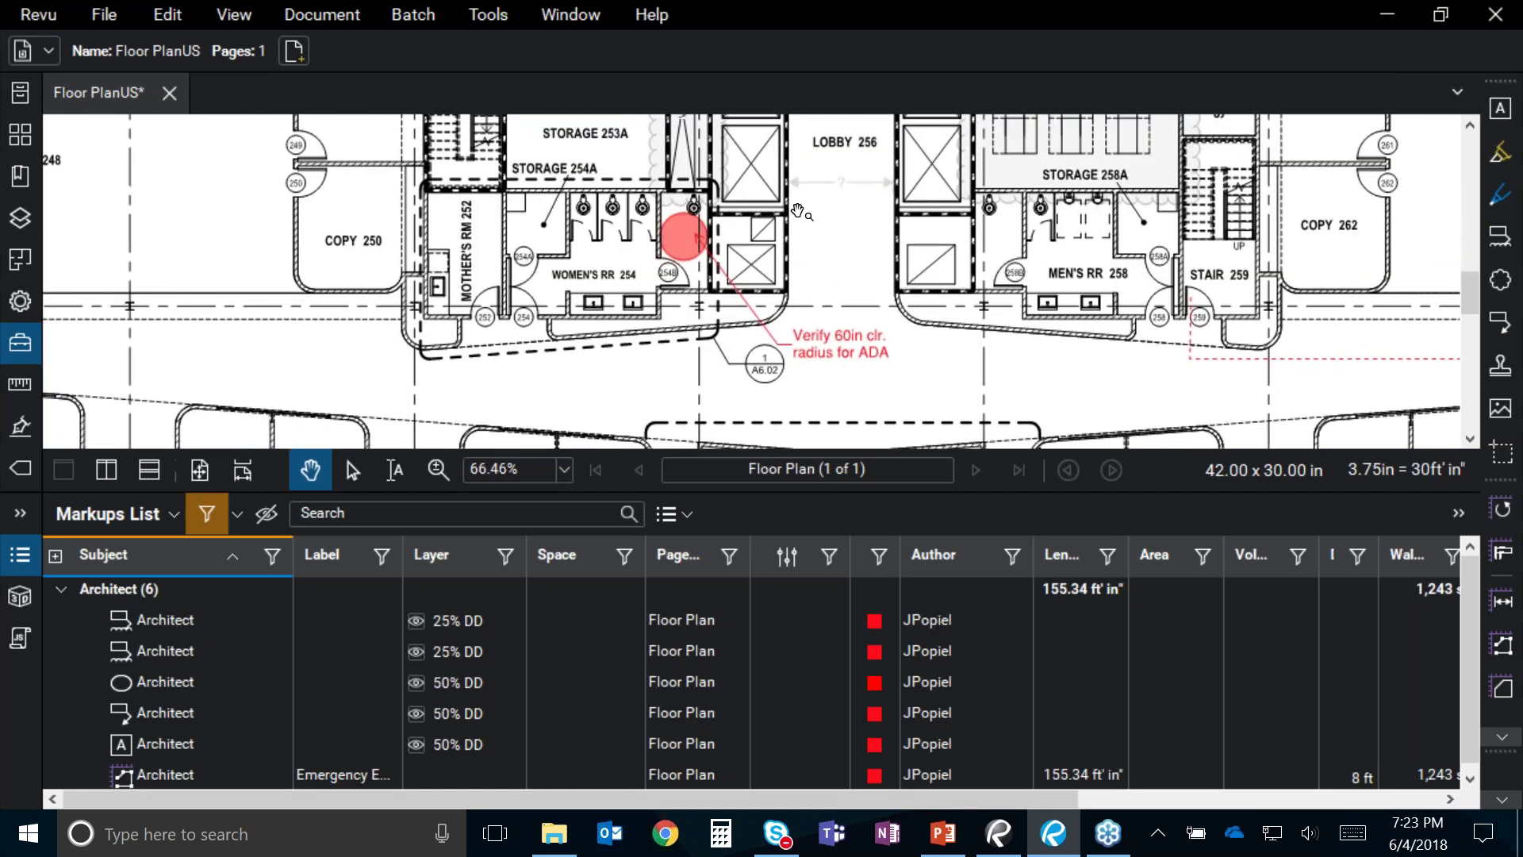
drag(863, 222, 883, 260)
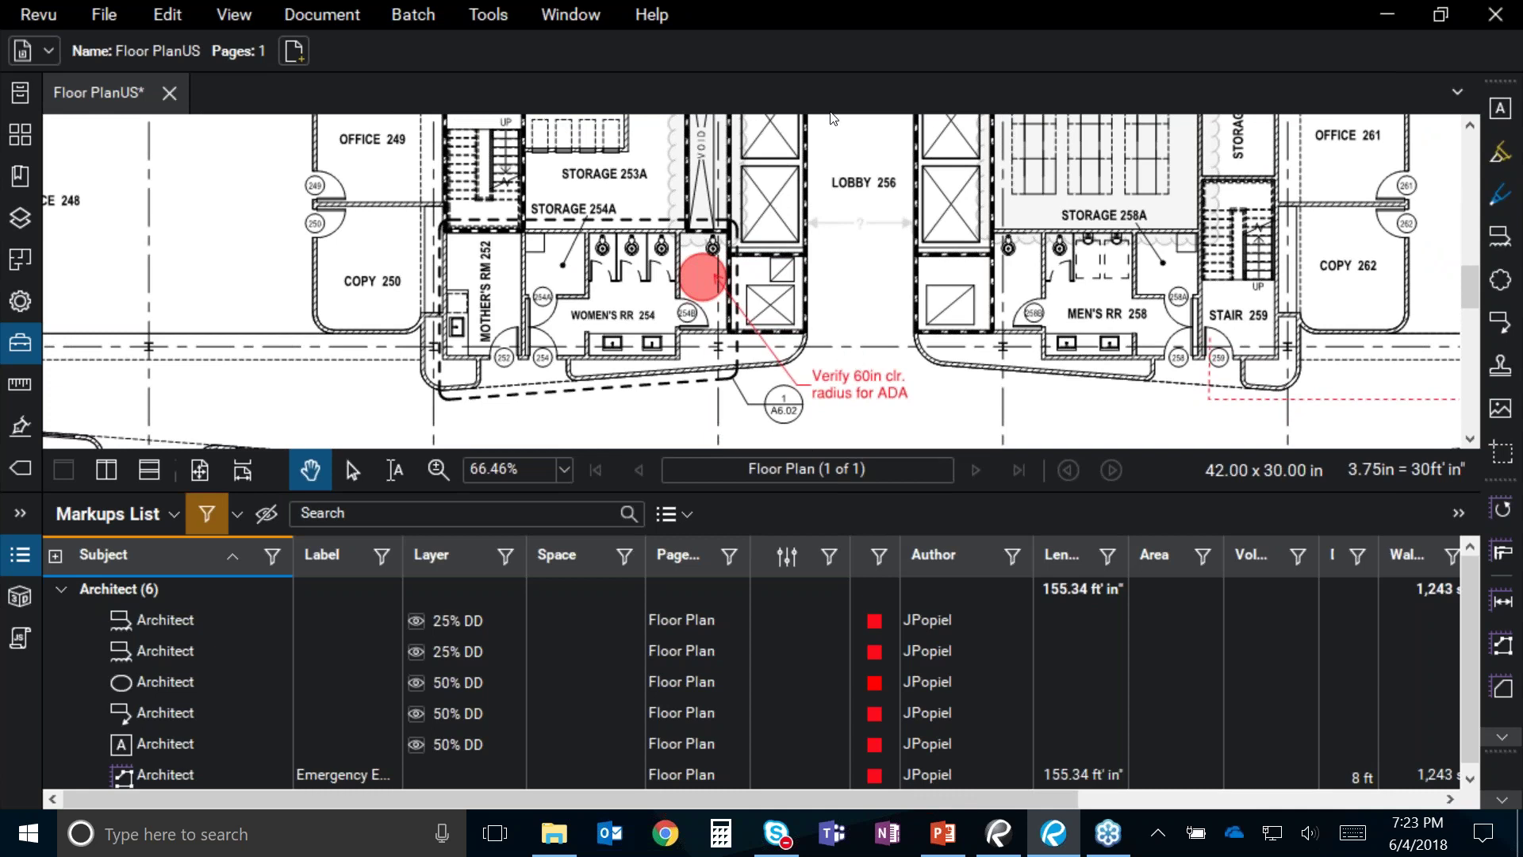
scroll(850, 239, down, 4)
scroll(851, 239, down, 1)
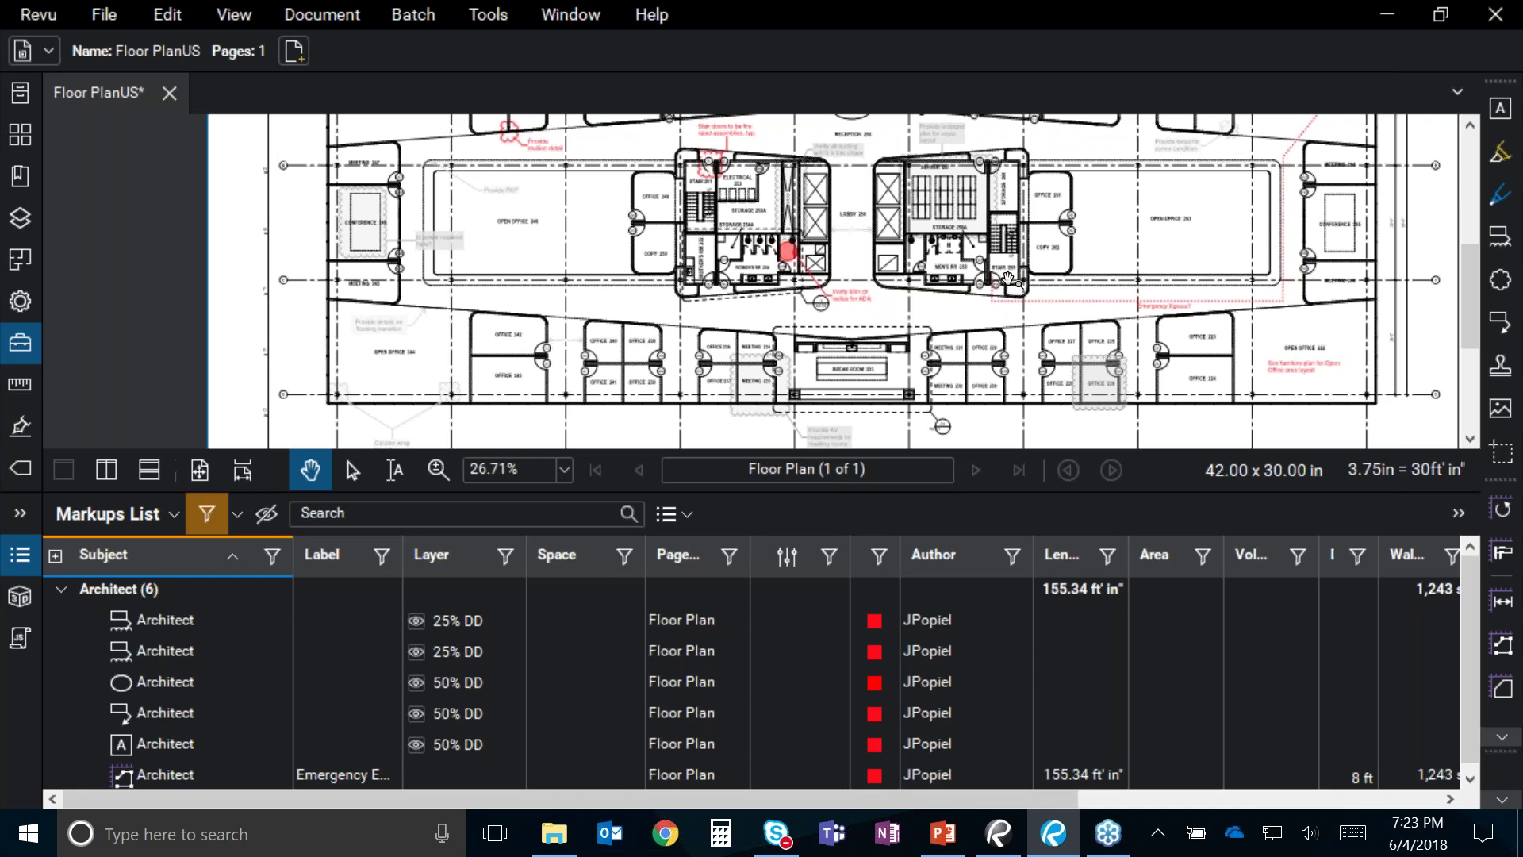
scroll(1007, 279, up, 9)
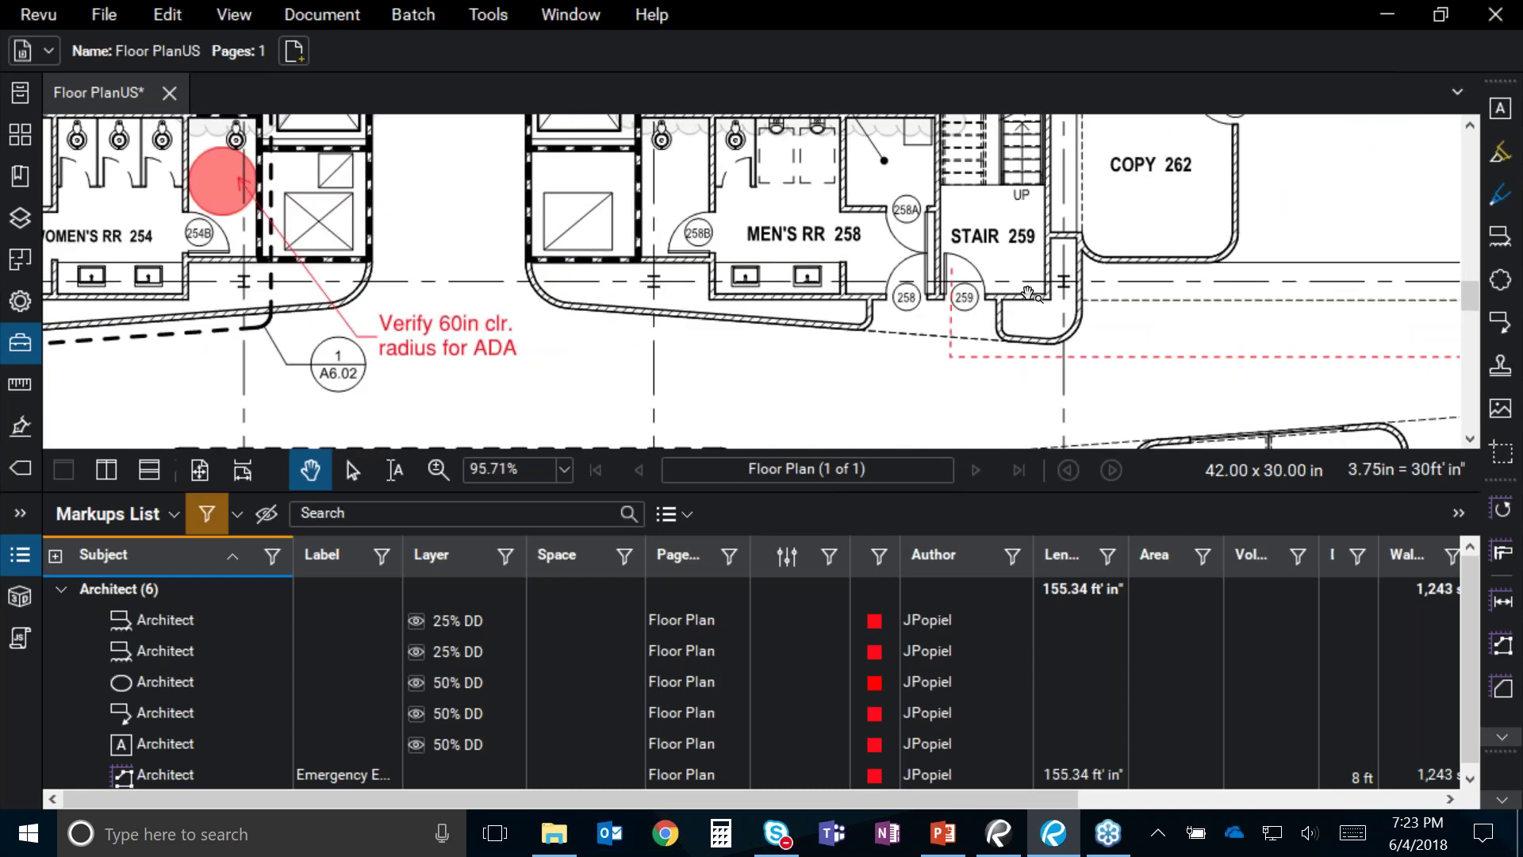
scroll(1029, 294, down, 2)
drag(220, 270, 244, 518)
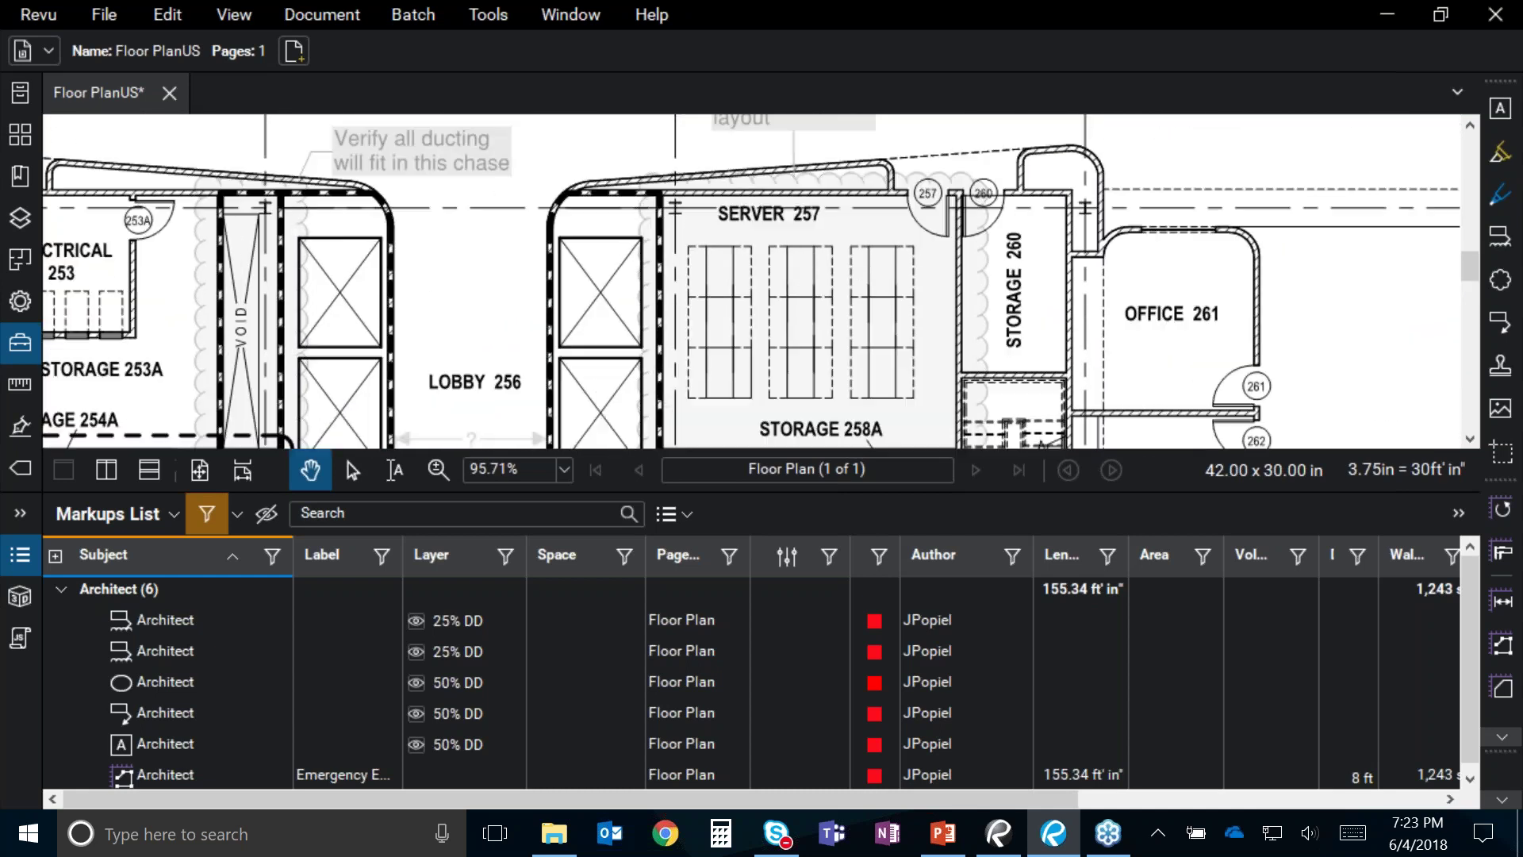
Step: Hide all markups on the floor plan and show them again with the Architect filter applied
click(267, 514)
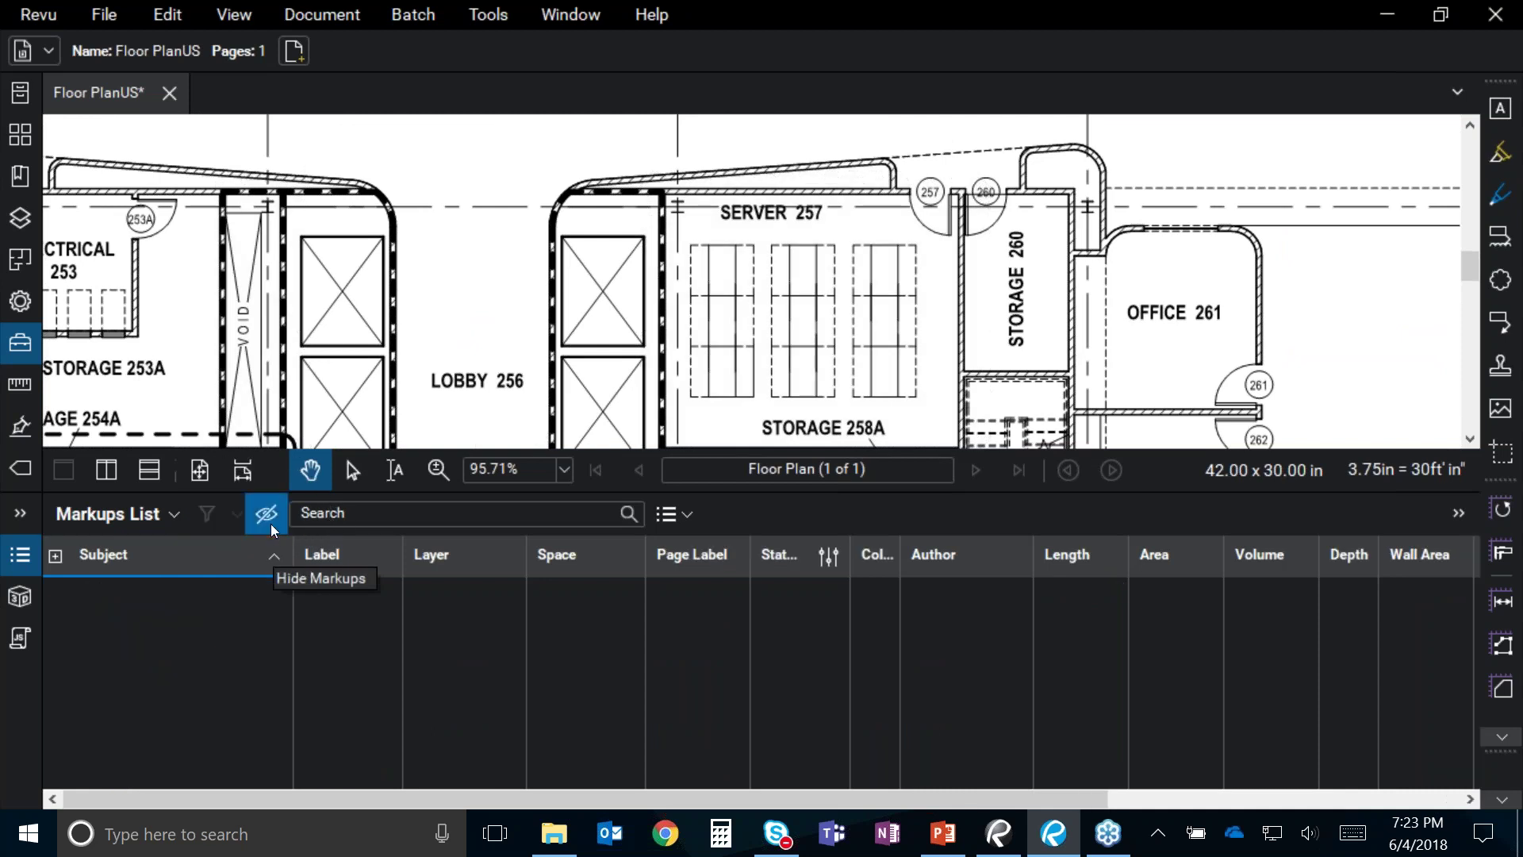
click(271, 525)
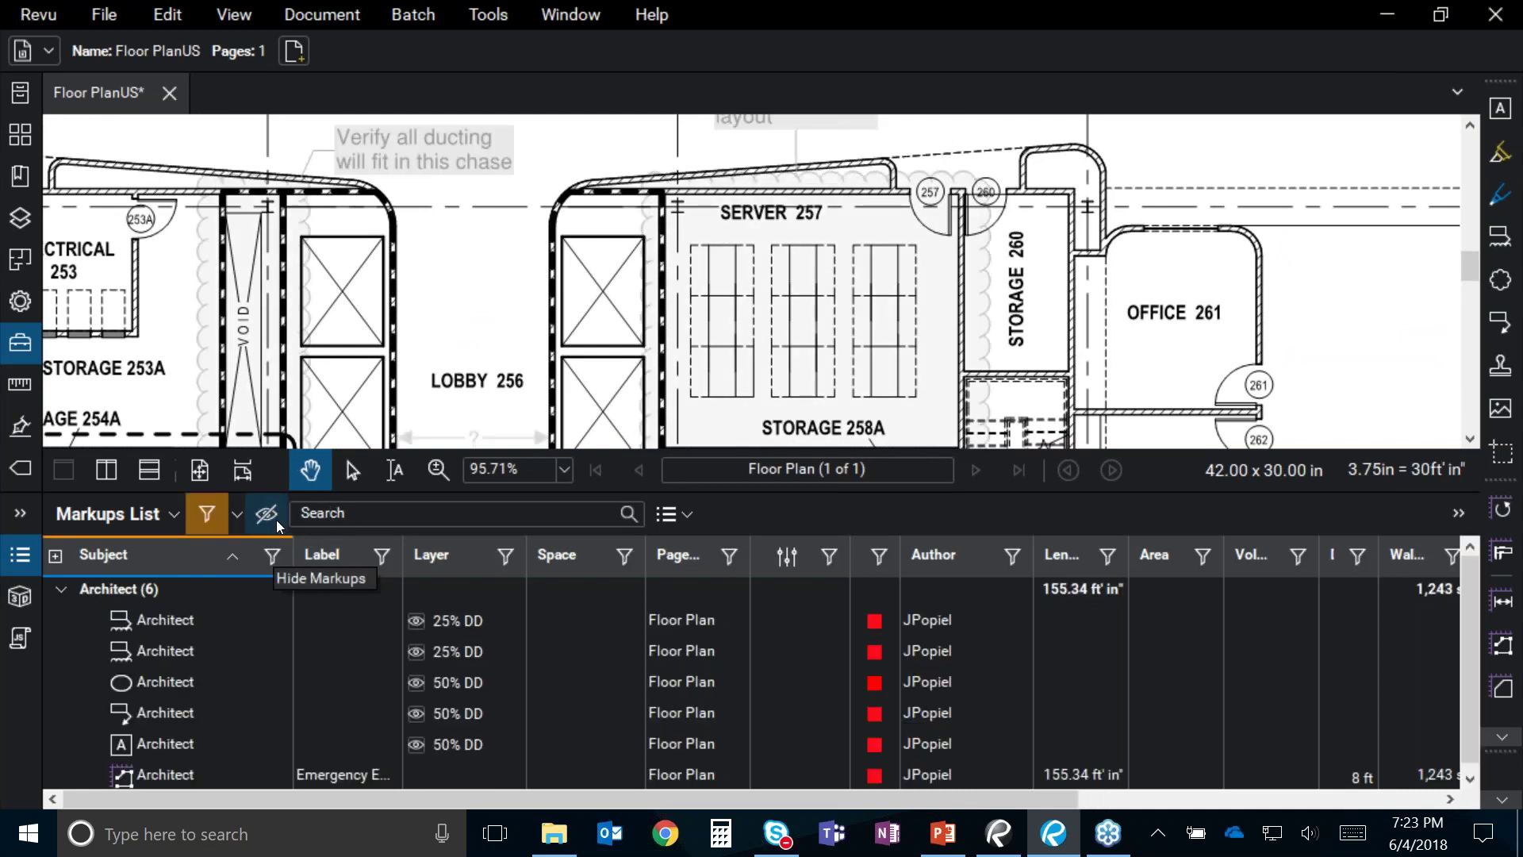
scroll(631, 264, down, 2)
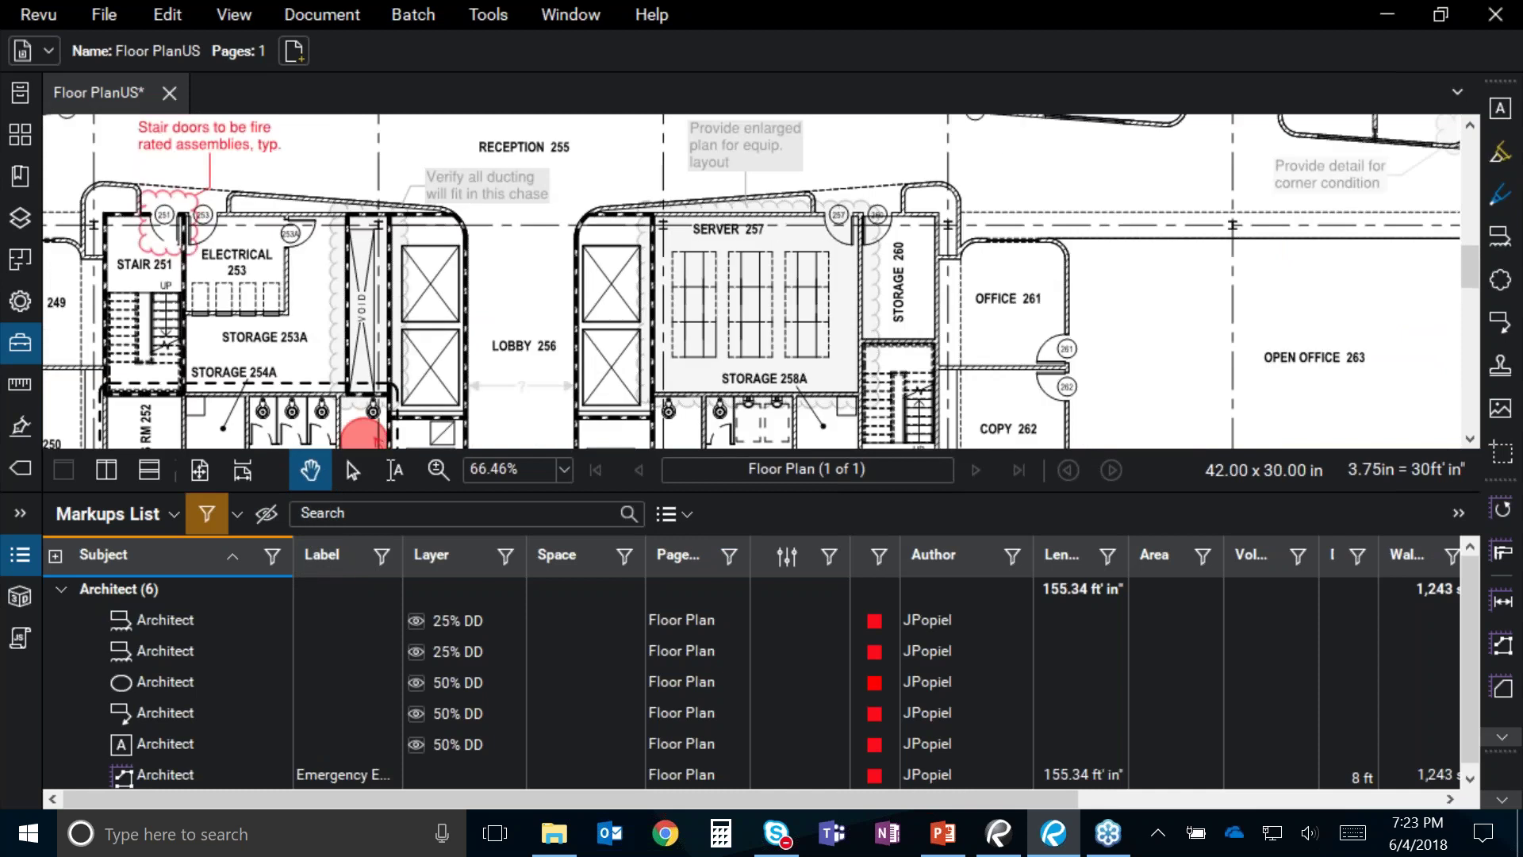
scroll(571, 307, down, 2)
drag(603, 321, 784, 286)
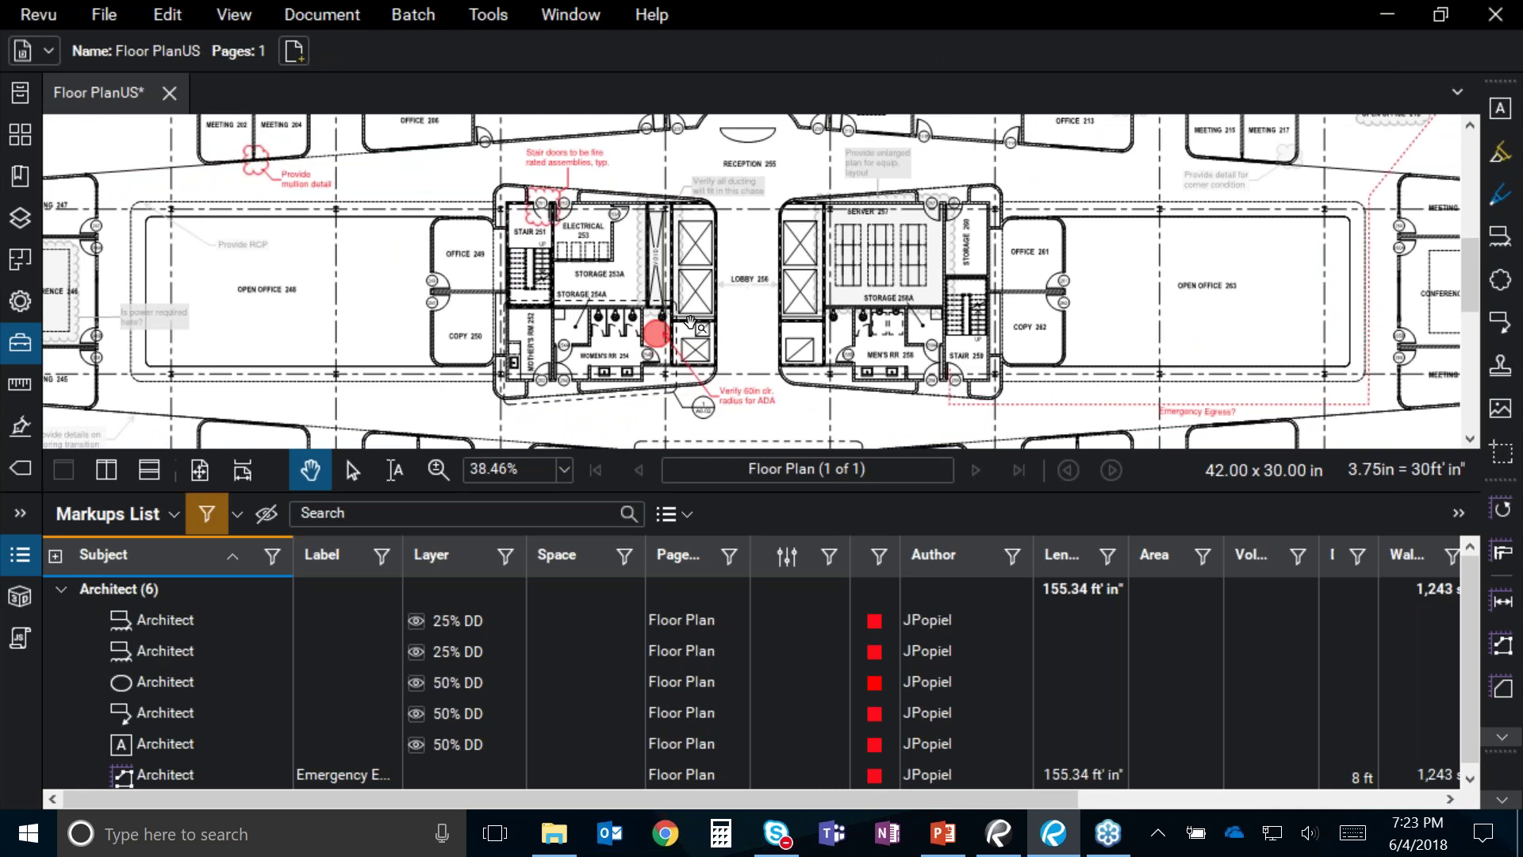
Step: Review the Markups List search field and its Columns, Markups and Capture options
click(495, 514)
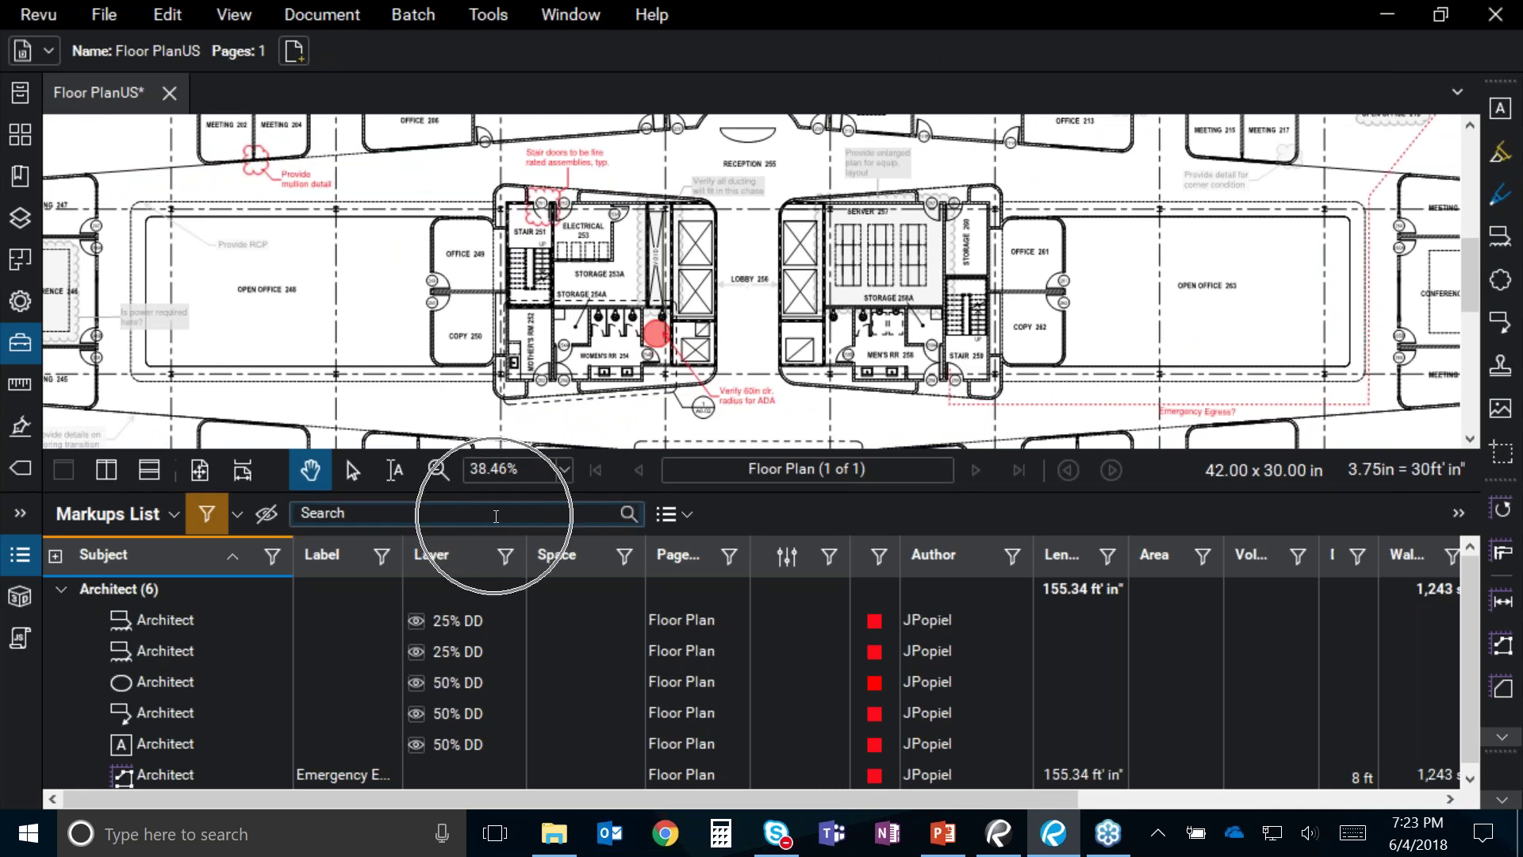
click(164, 521)
click(158, 559)
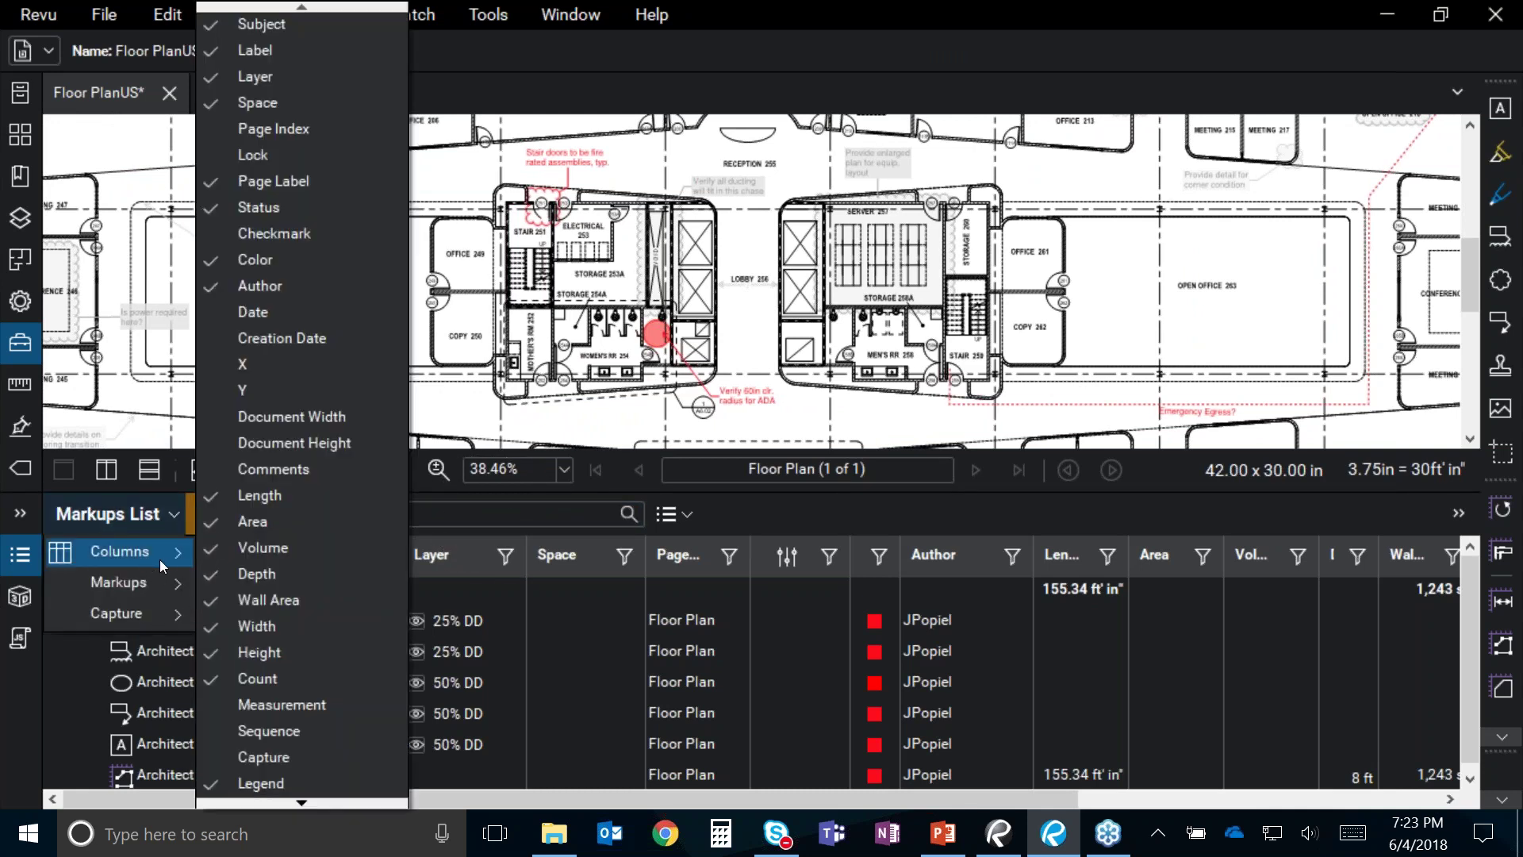
mouse_move(165, 610)
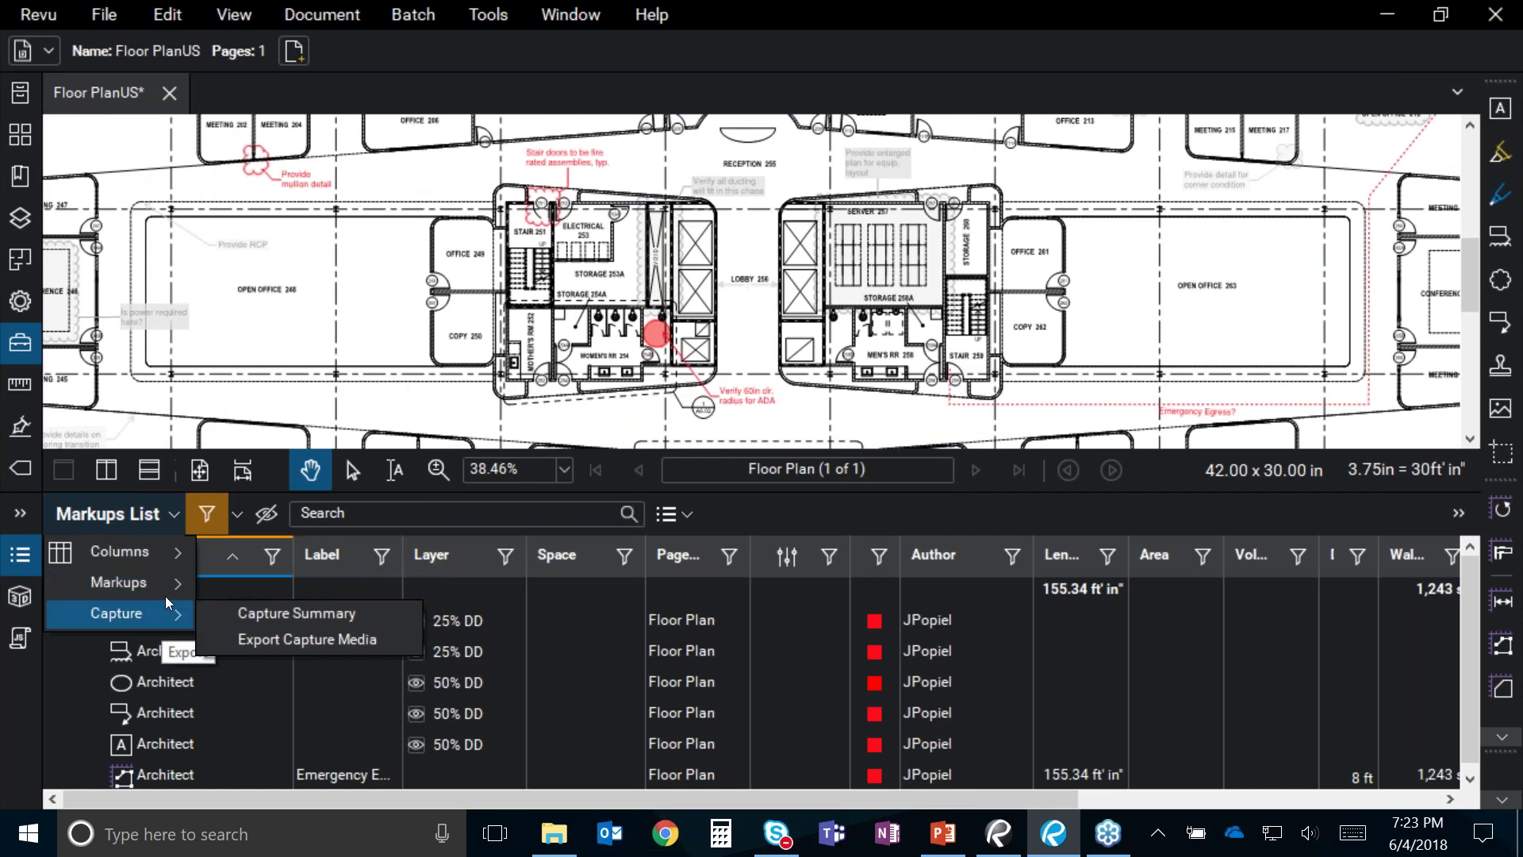
click(698, 521)
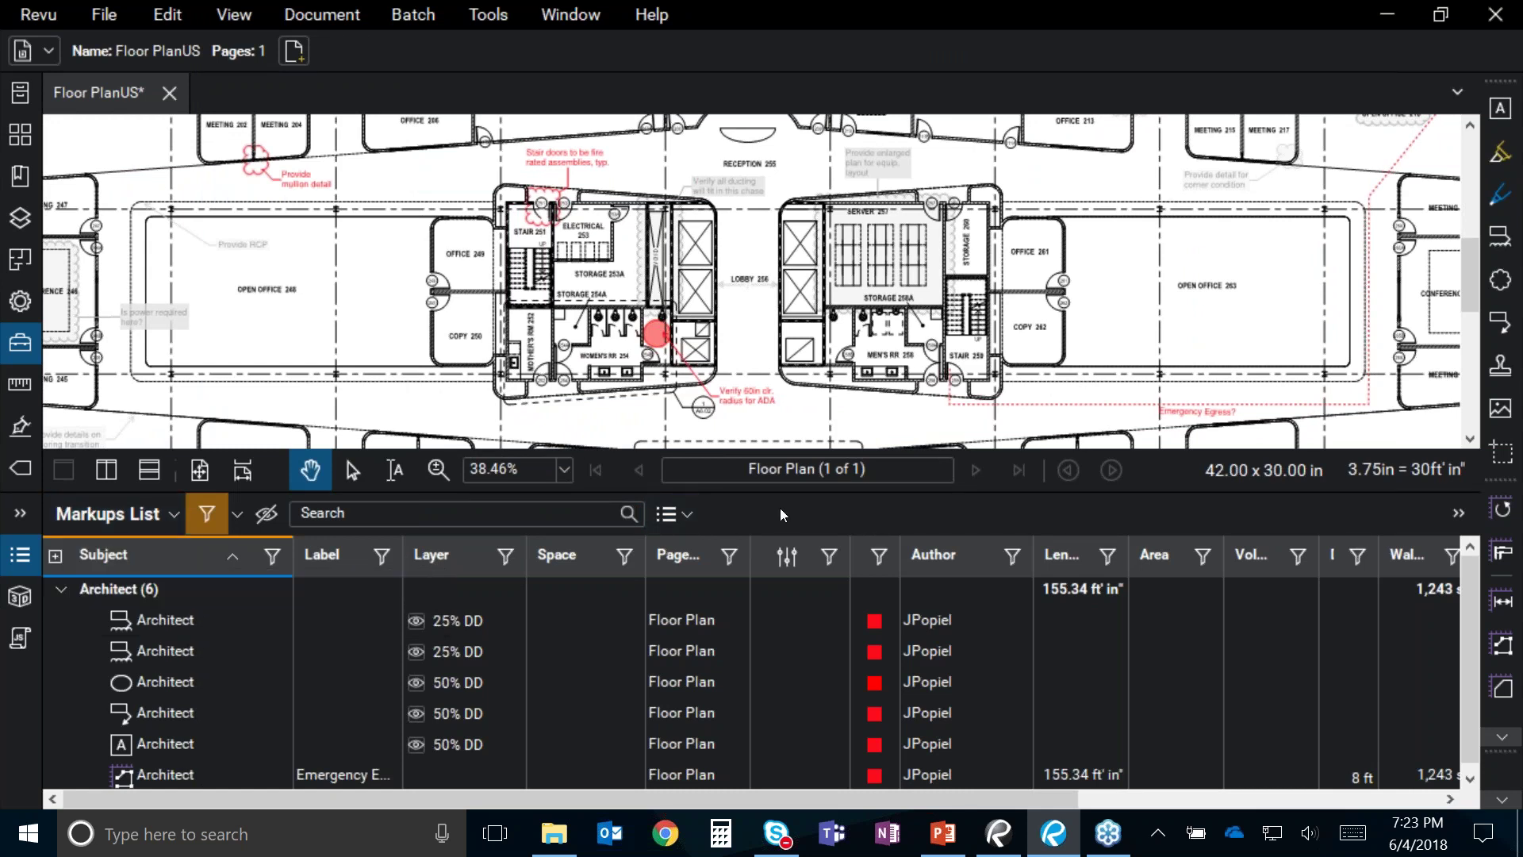
Step: Set up a PDF summary of the markups and review its columns and the options for adding files or folders
click(670, 514)
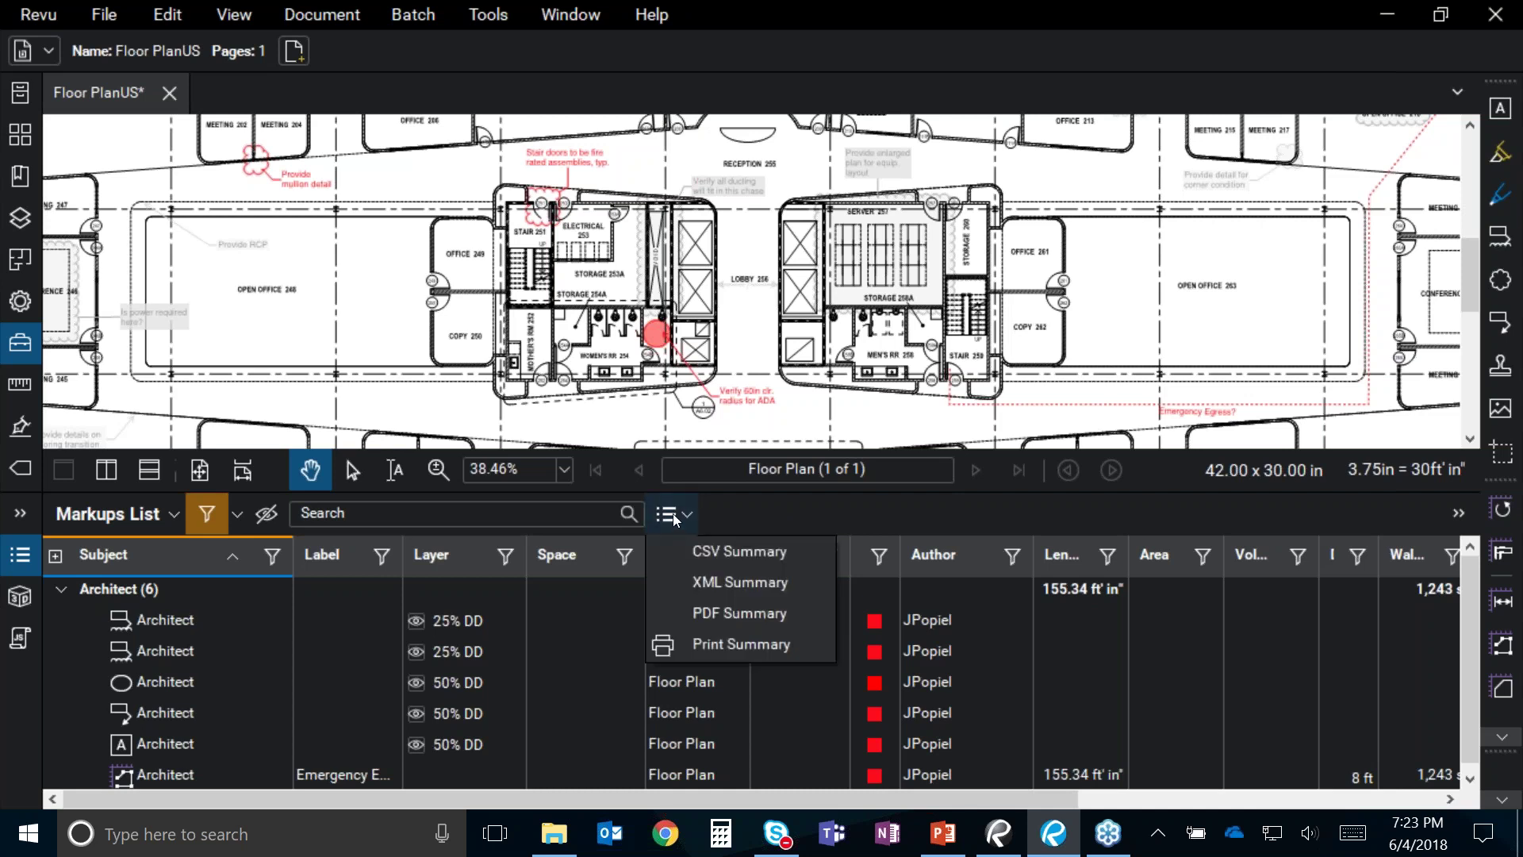
click(720, 615)
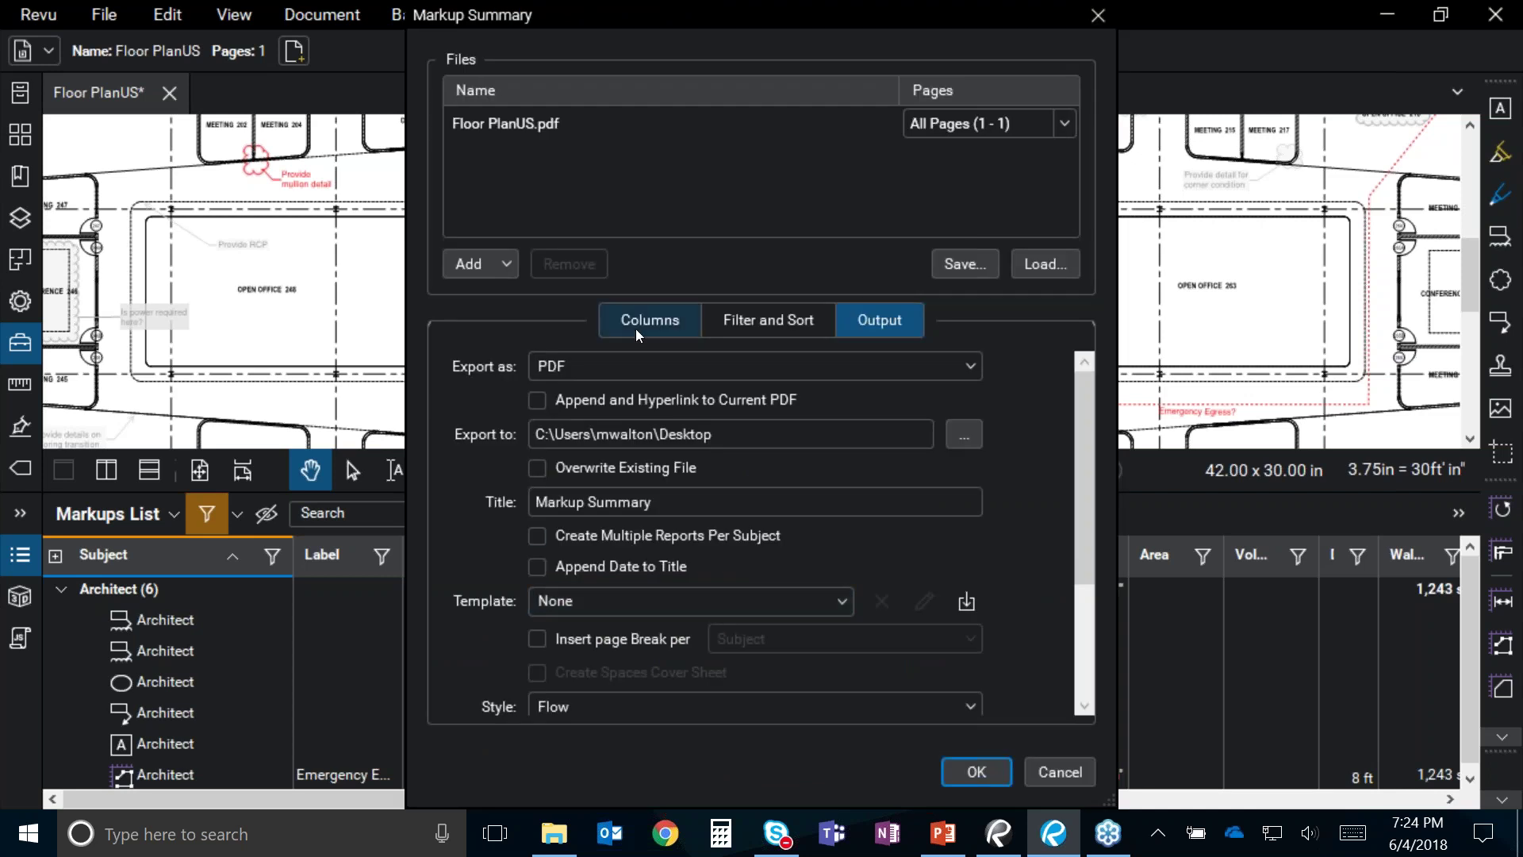
click(635, 329)
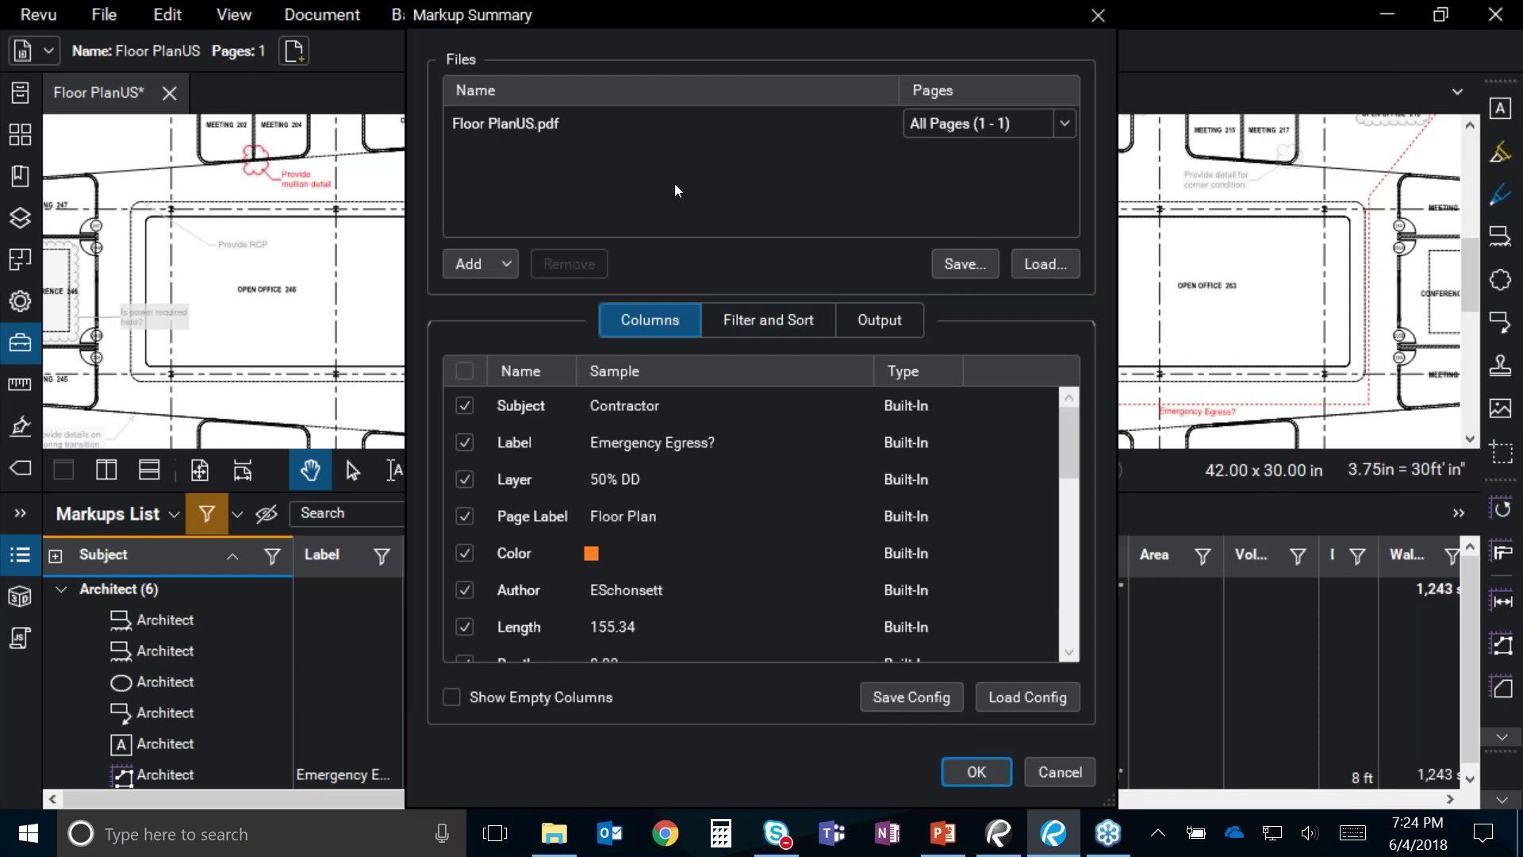
key(ctrl)
key(super)
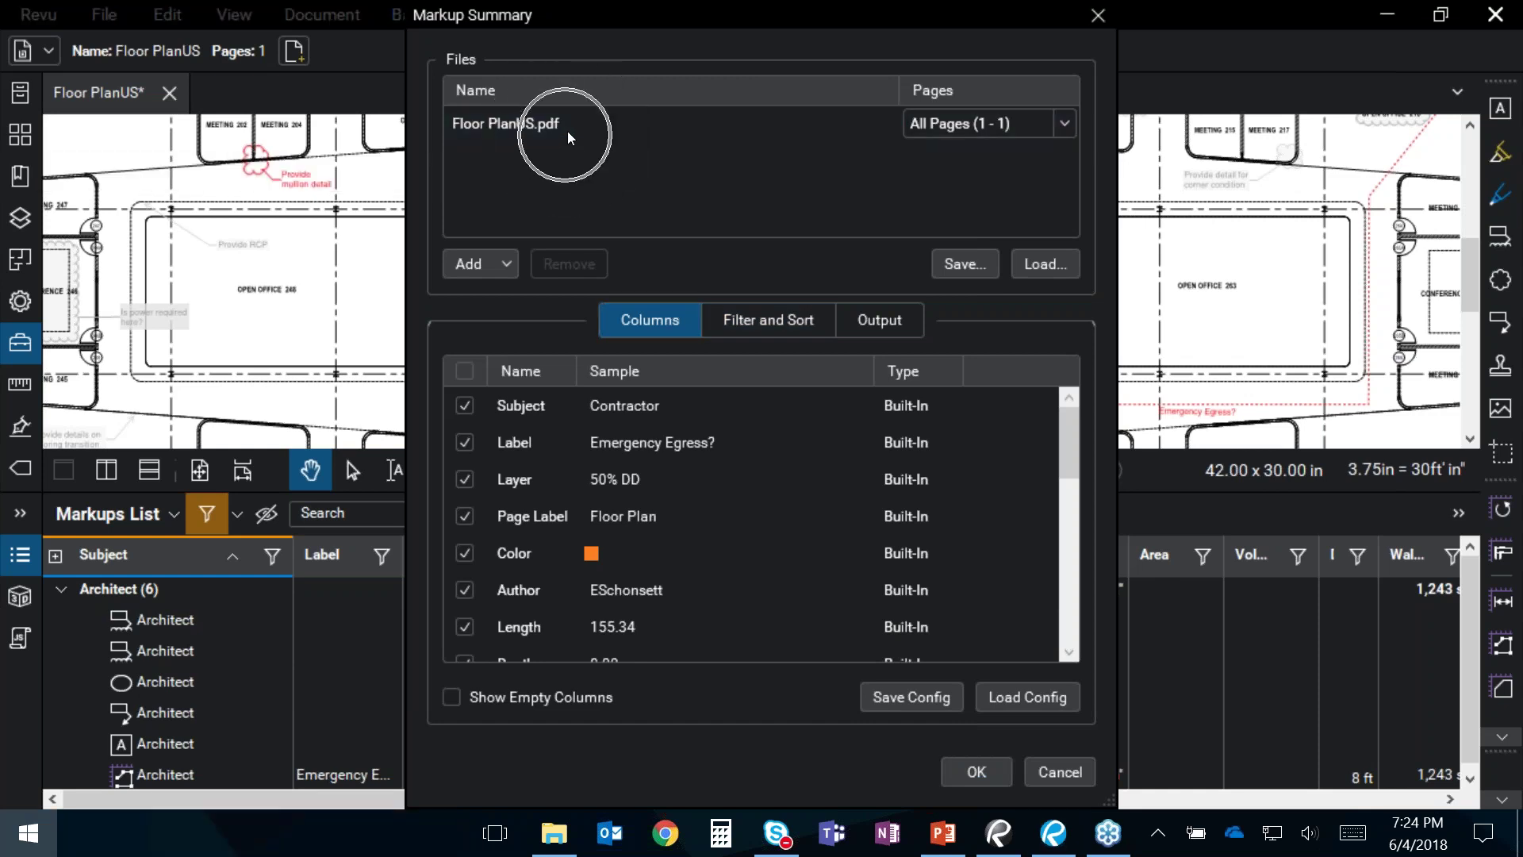
click(834, 69)
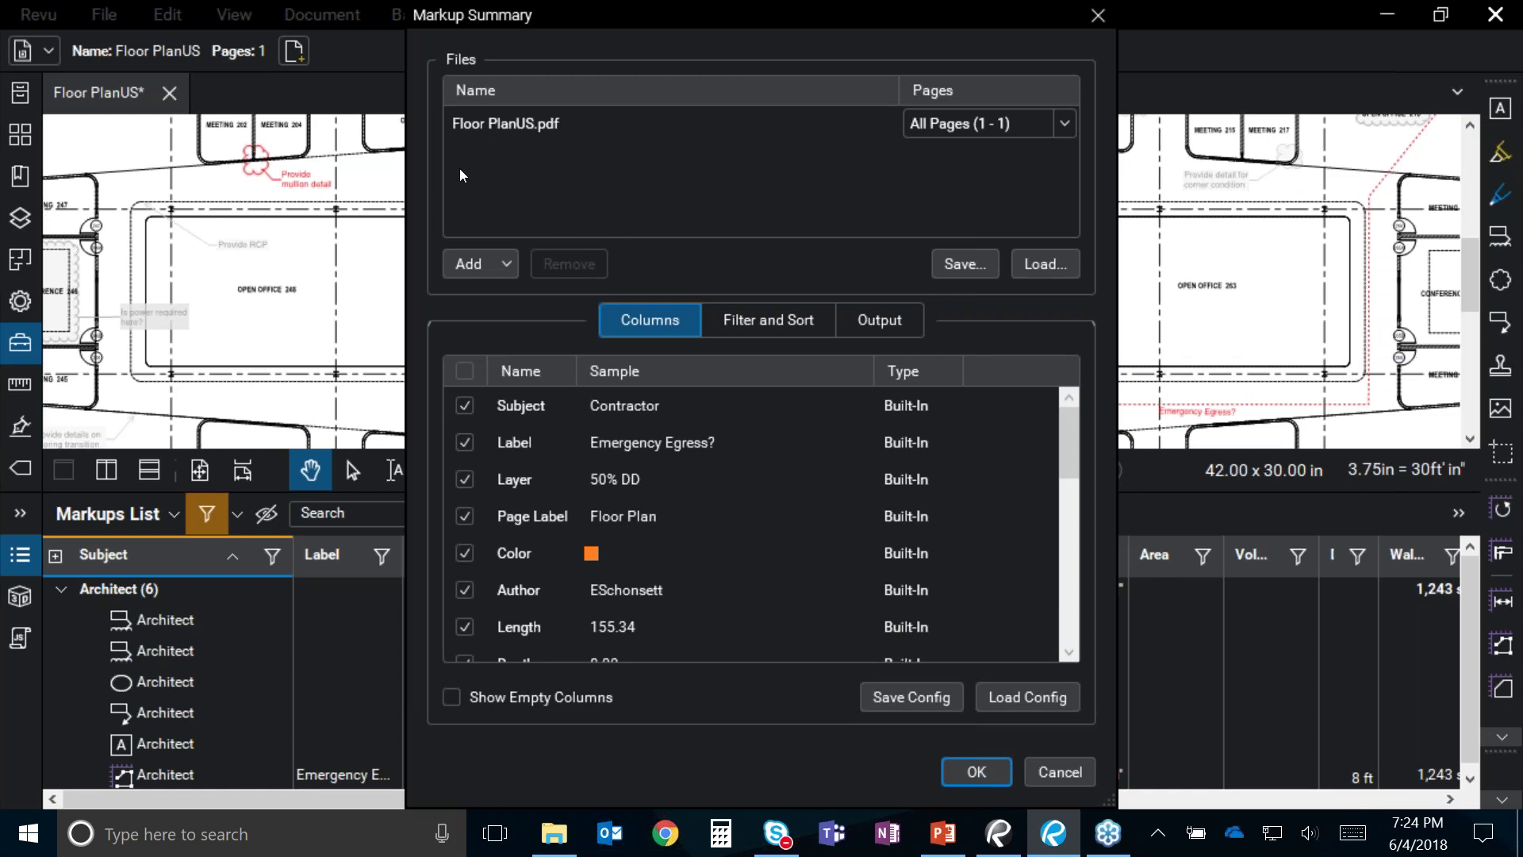
click(252, 90)
click(496, 264)
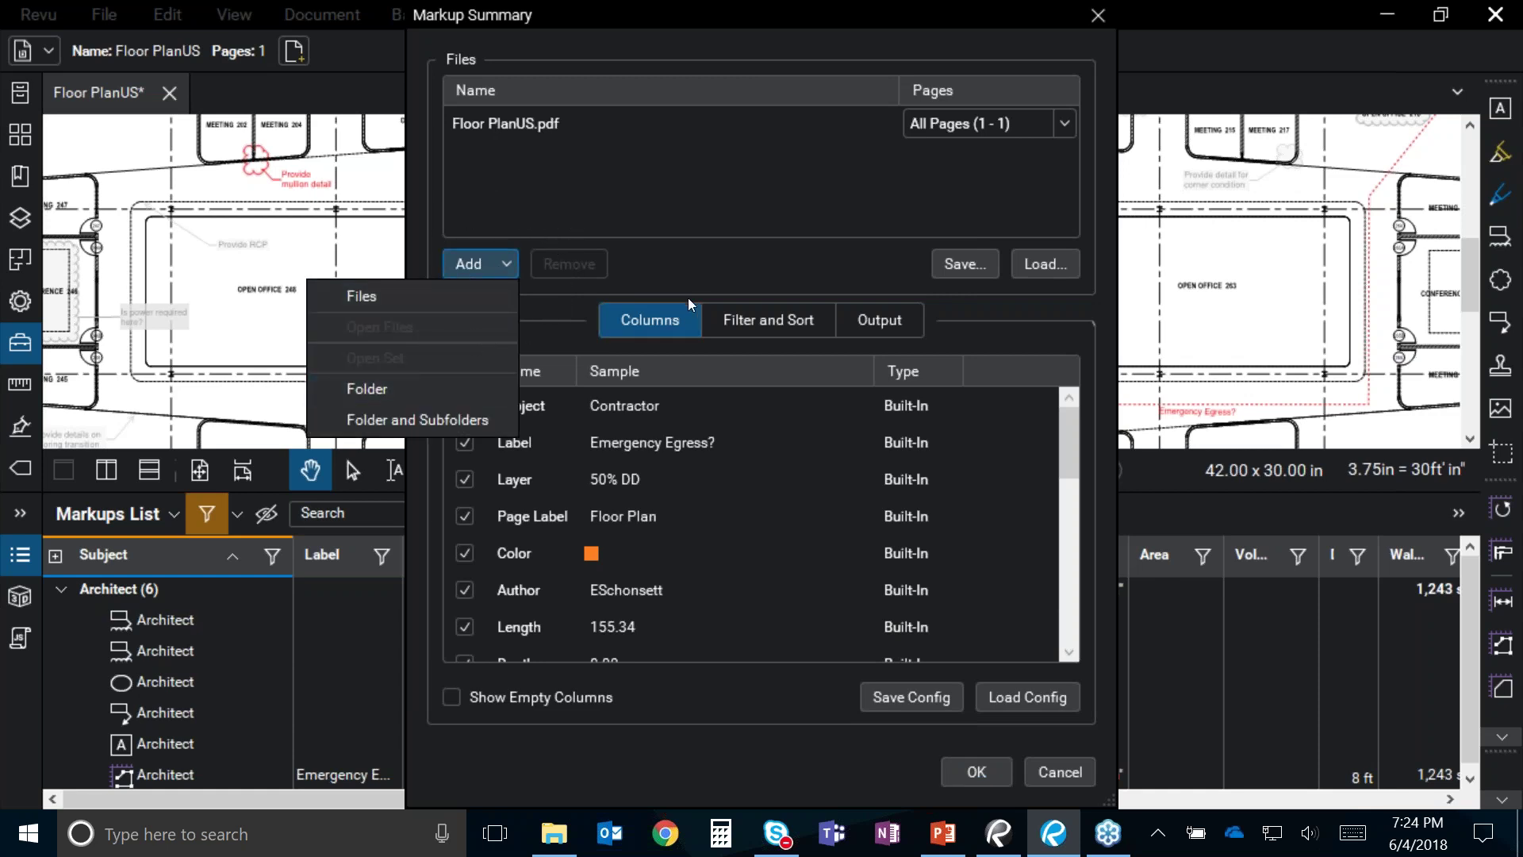
click(827, 265)
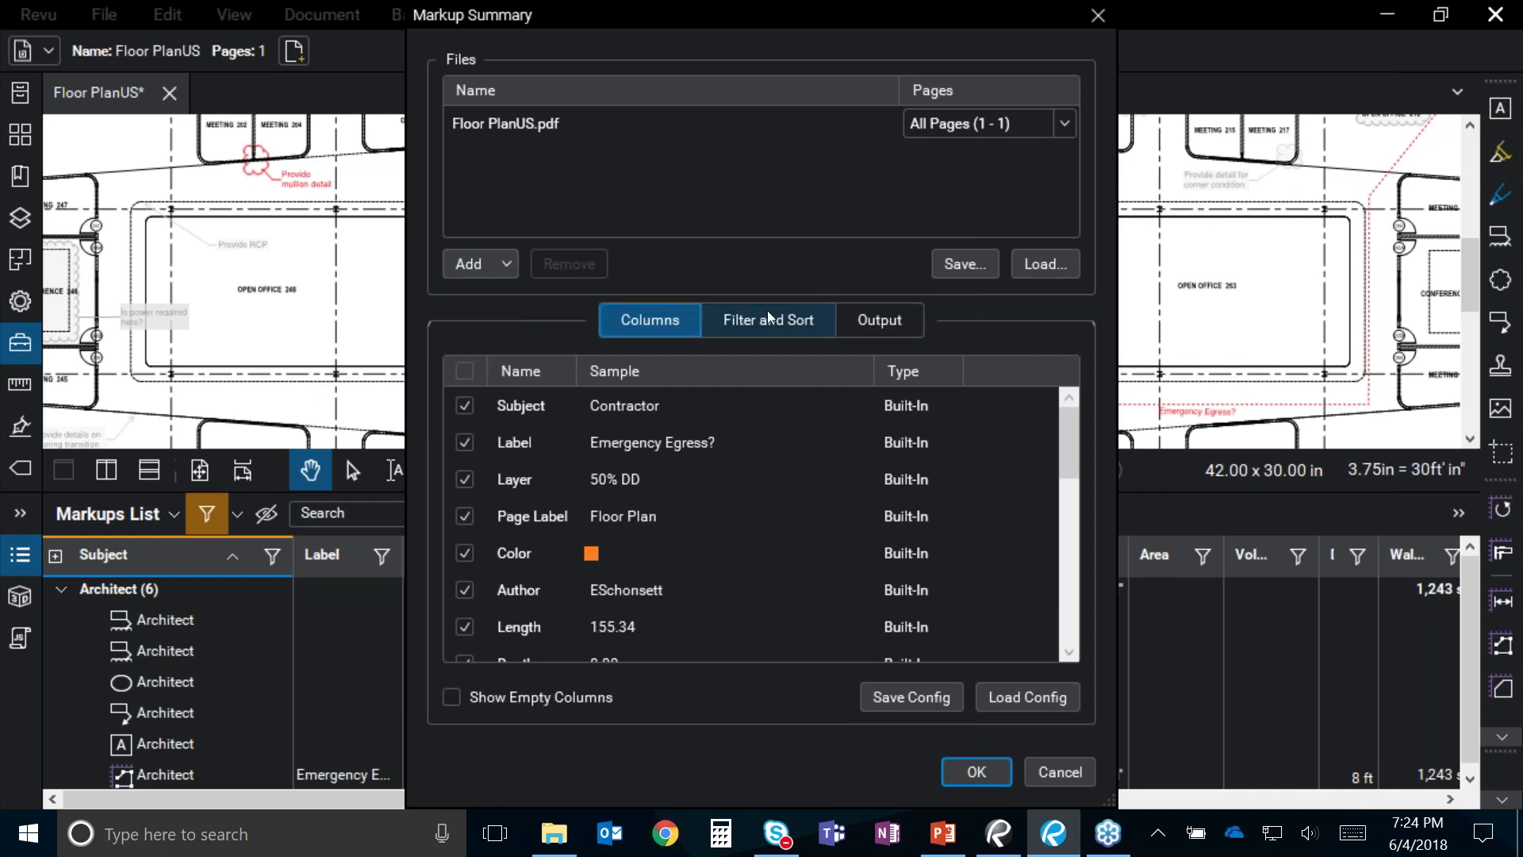
Step: Examine the full list of columns that can be included in the markup summary
click(678, 320)
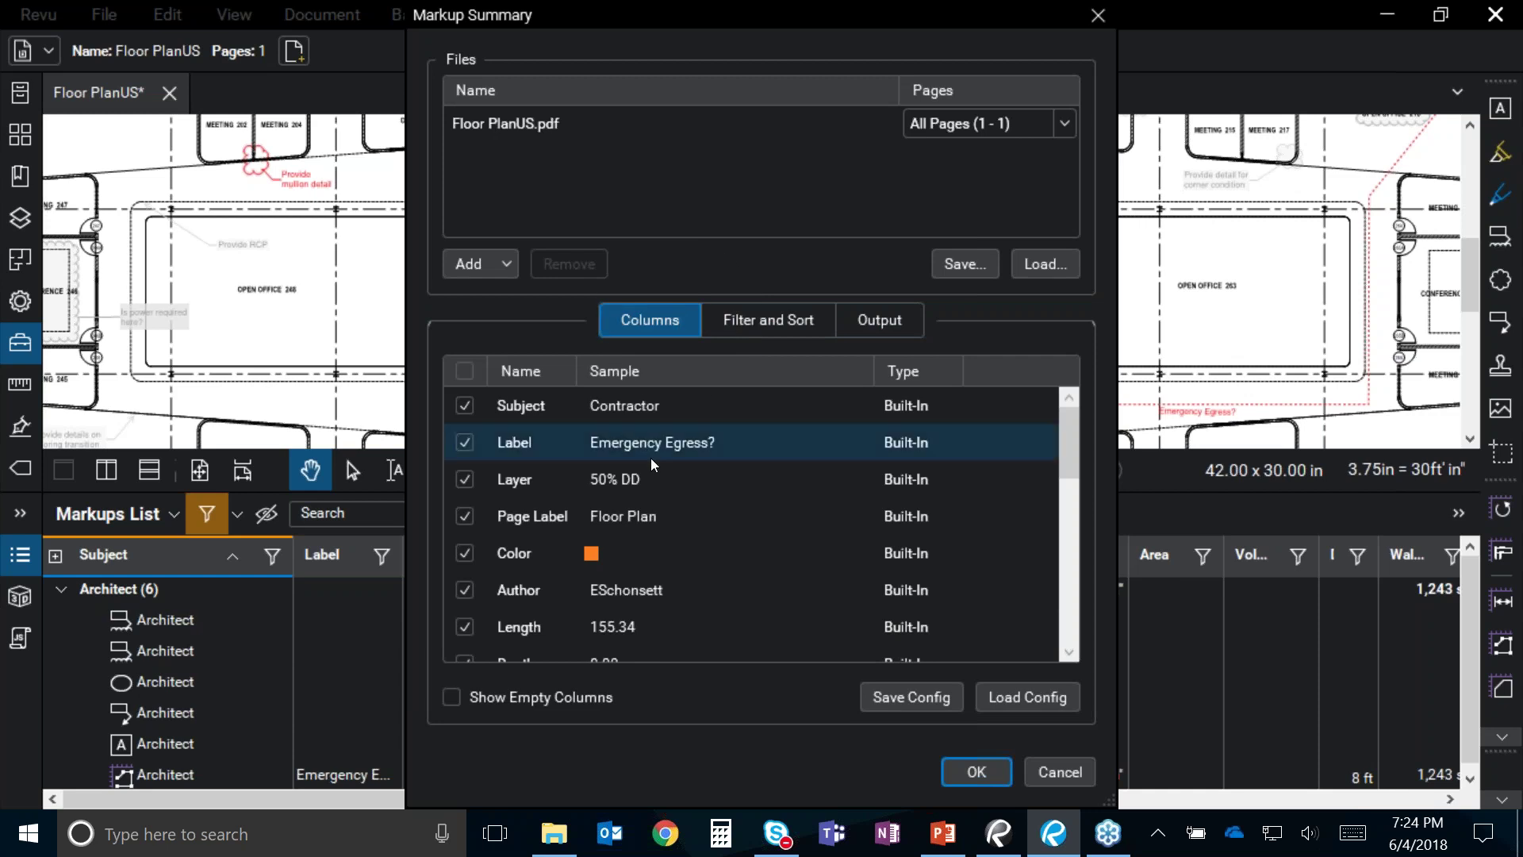
scroll(647, 460, down, 3)
scroll(627, 492, up, 1)
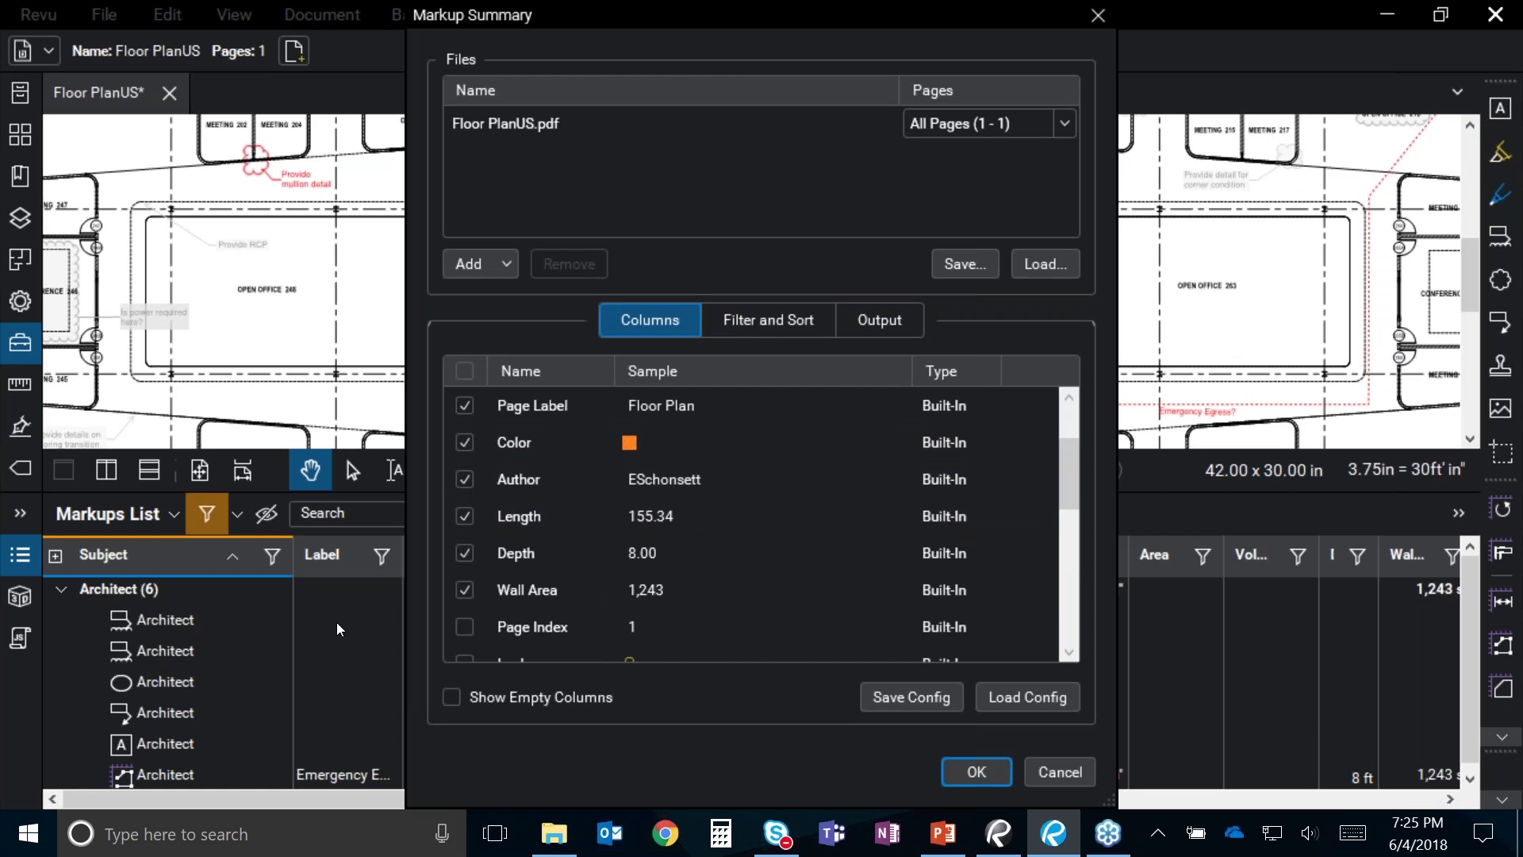
scroll(523, 529, up, 1)
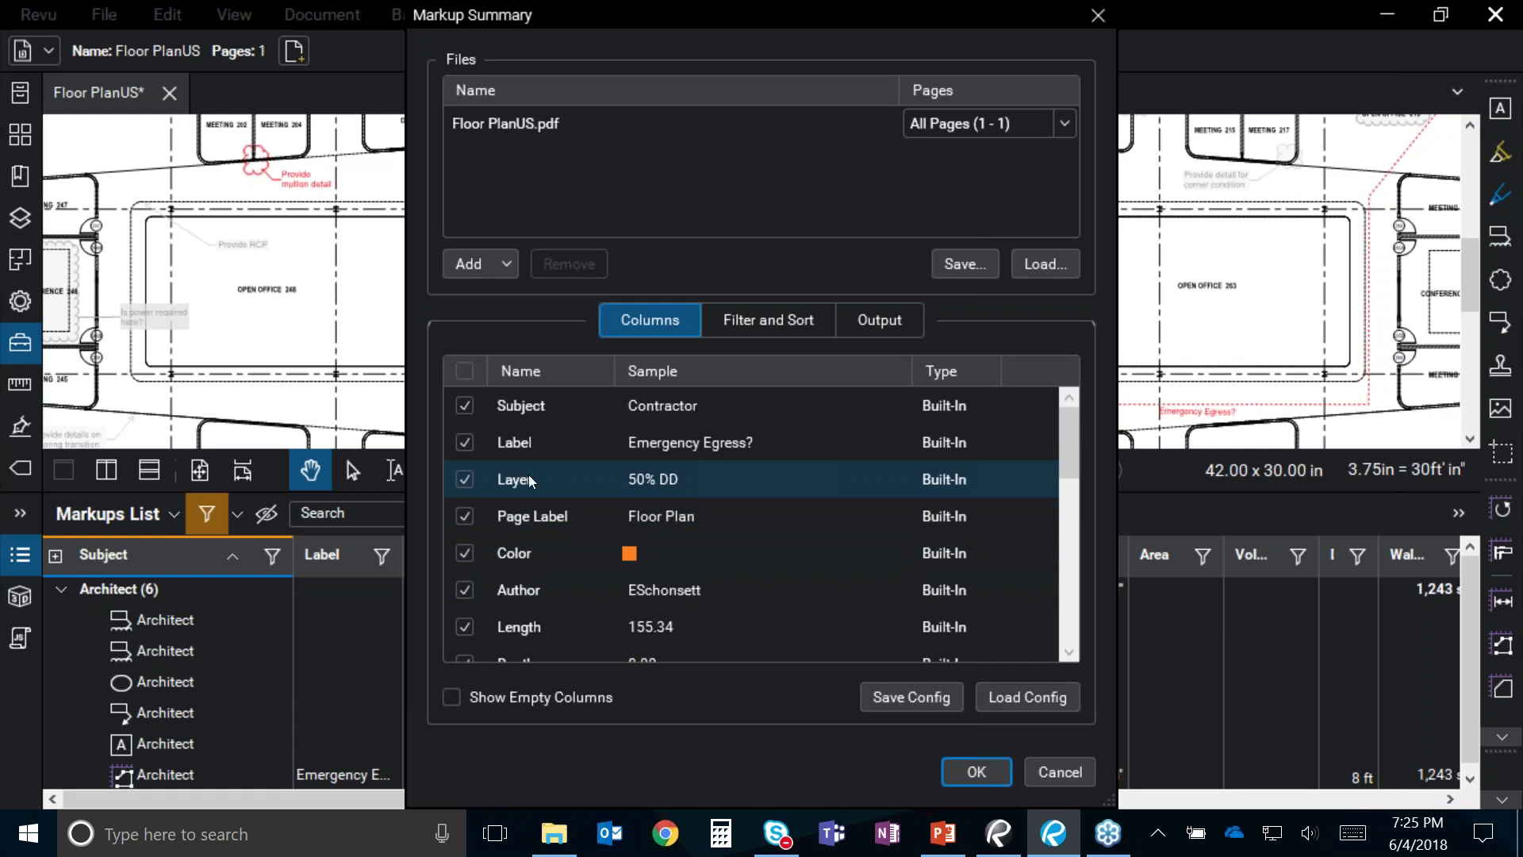
scroll(464, 501, down, 3)
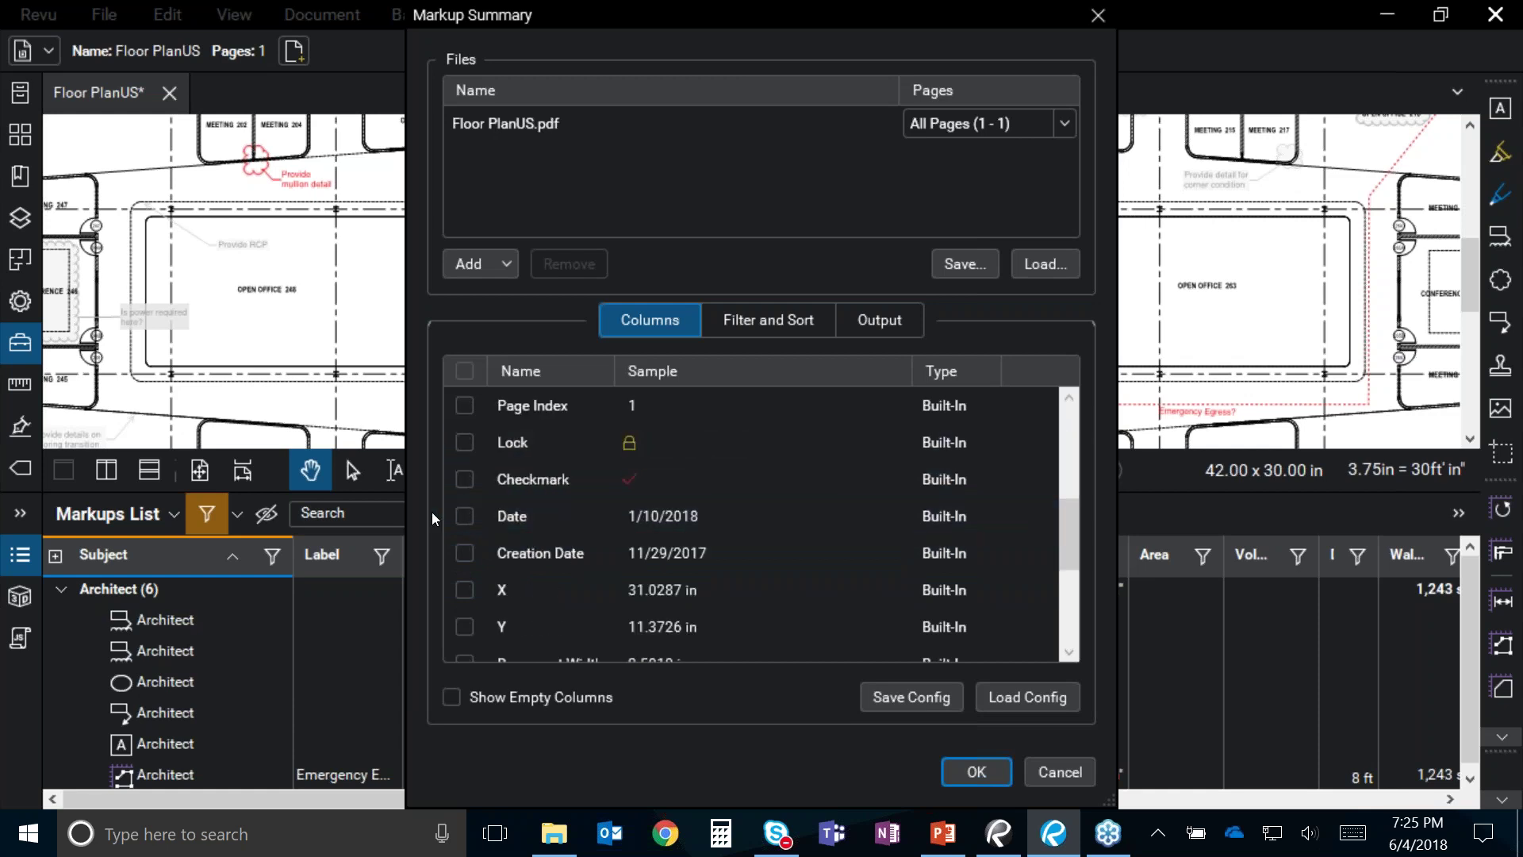
Step: Try including and excluding the Page Index and Lock columns, exclude Wall Area and move it below Lock in the summary
scroll(460, 532, up, 1)
click(464, 515)
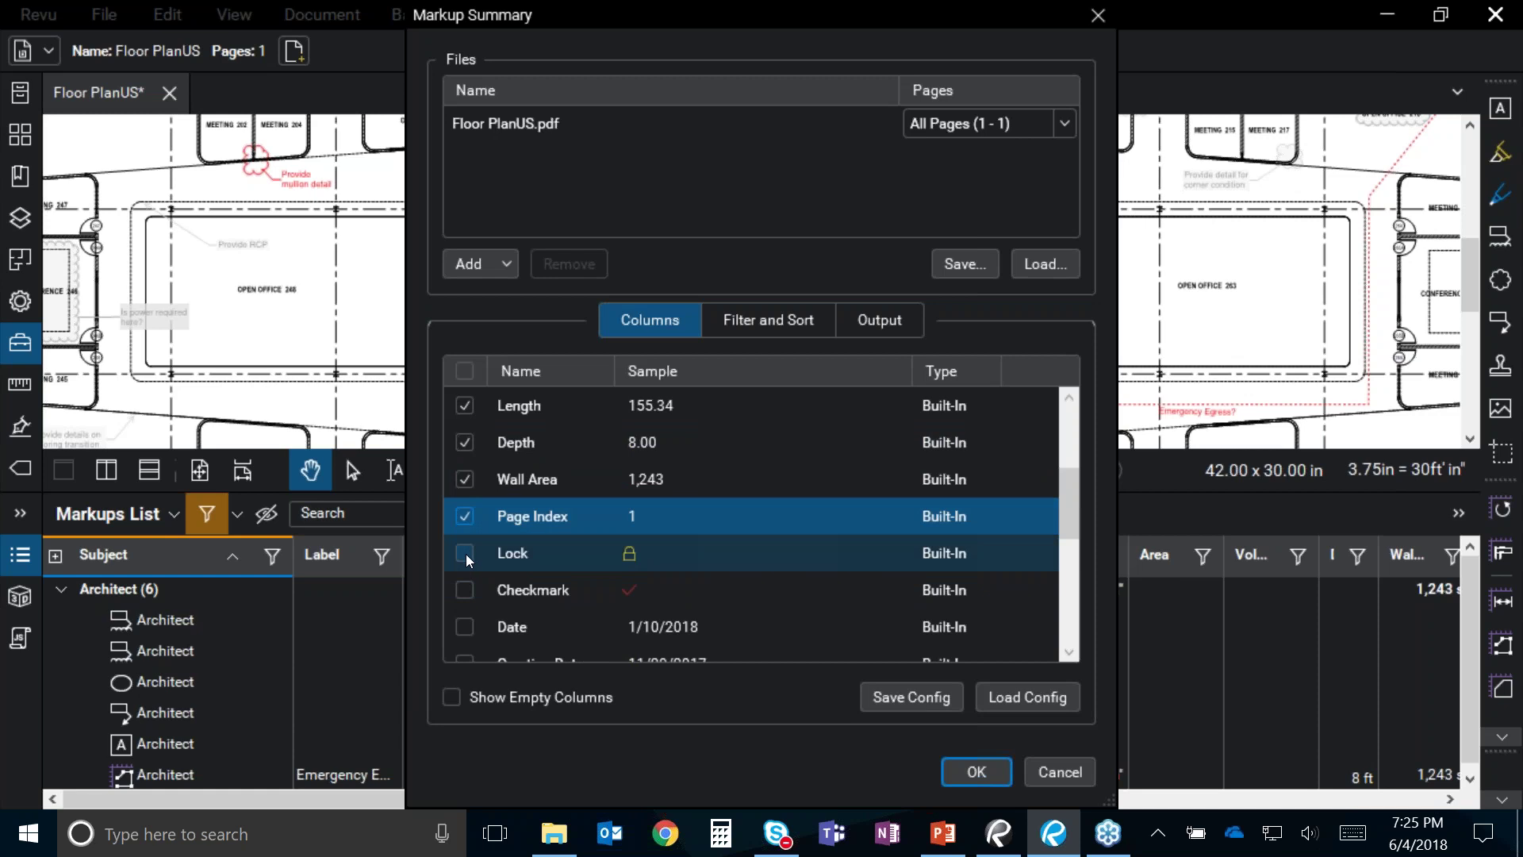
click(465, 554)
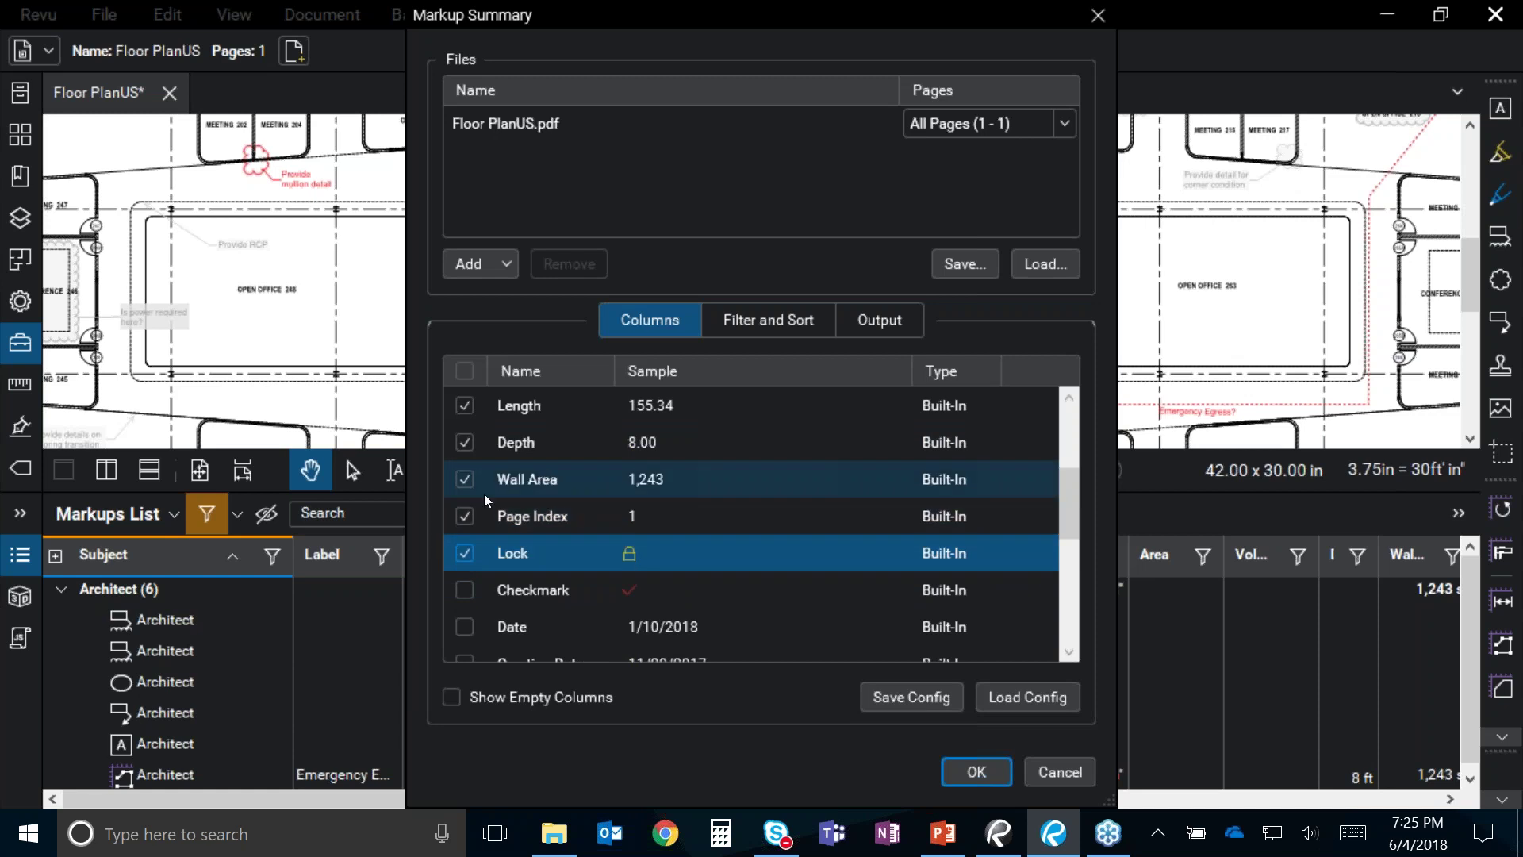
click(465, 515)
click(465, 479)
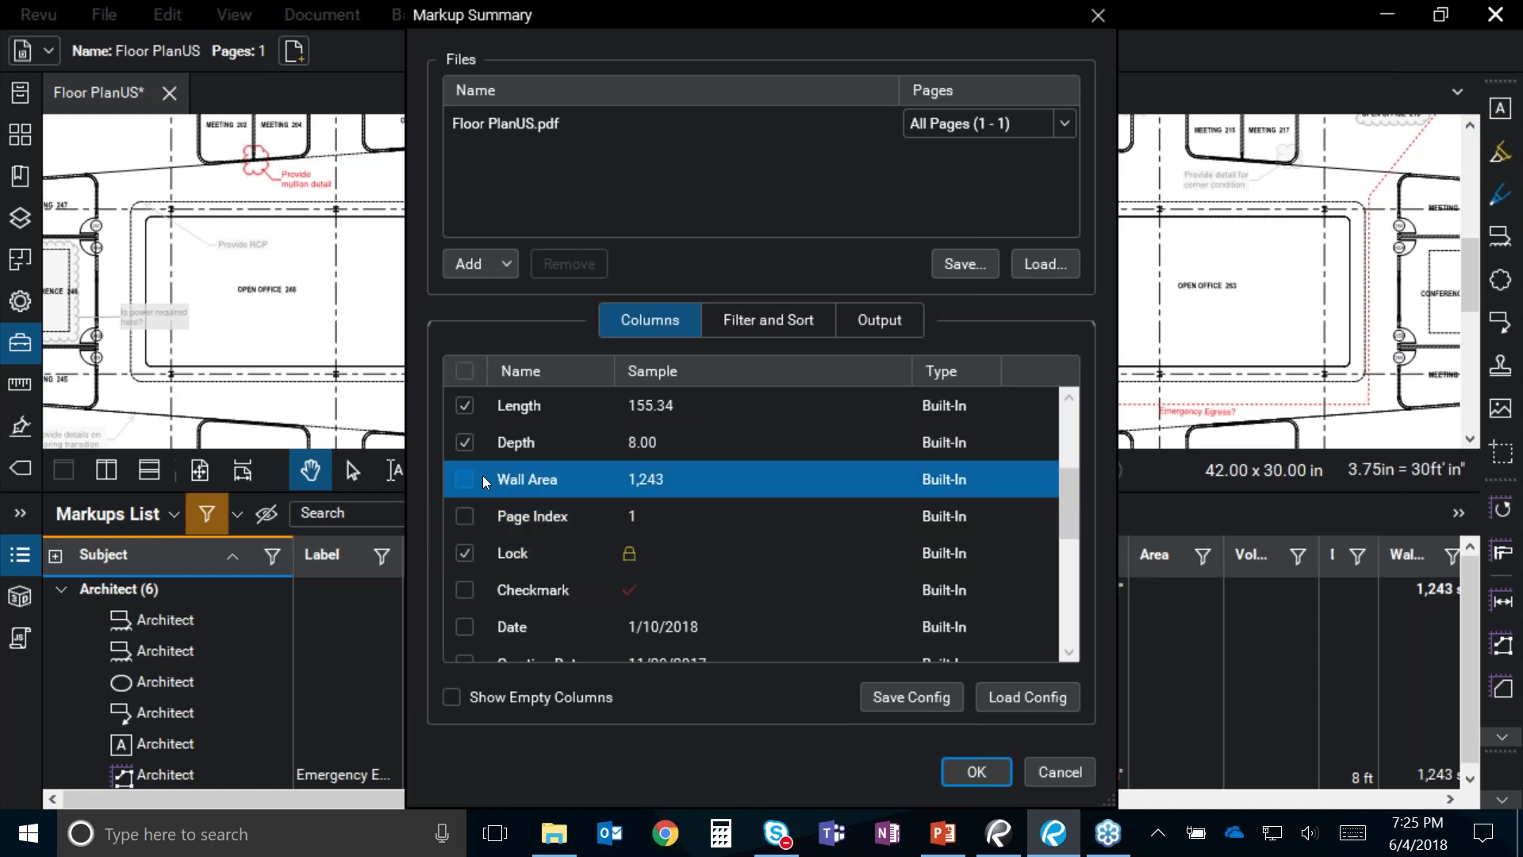
click(465, 553)
drag(544, 485, 623, 591)
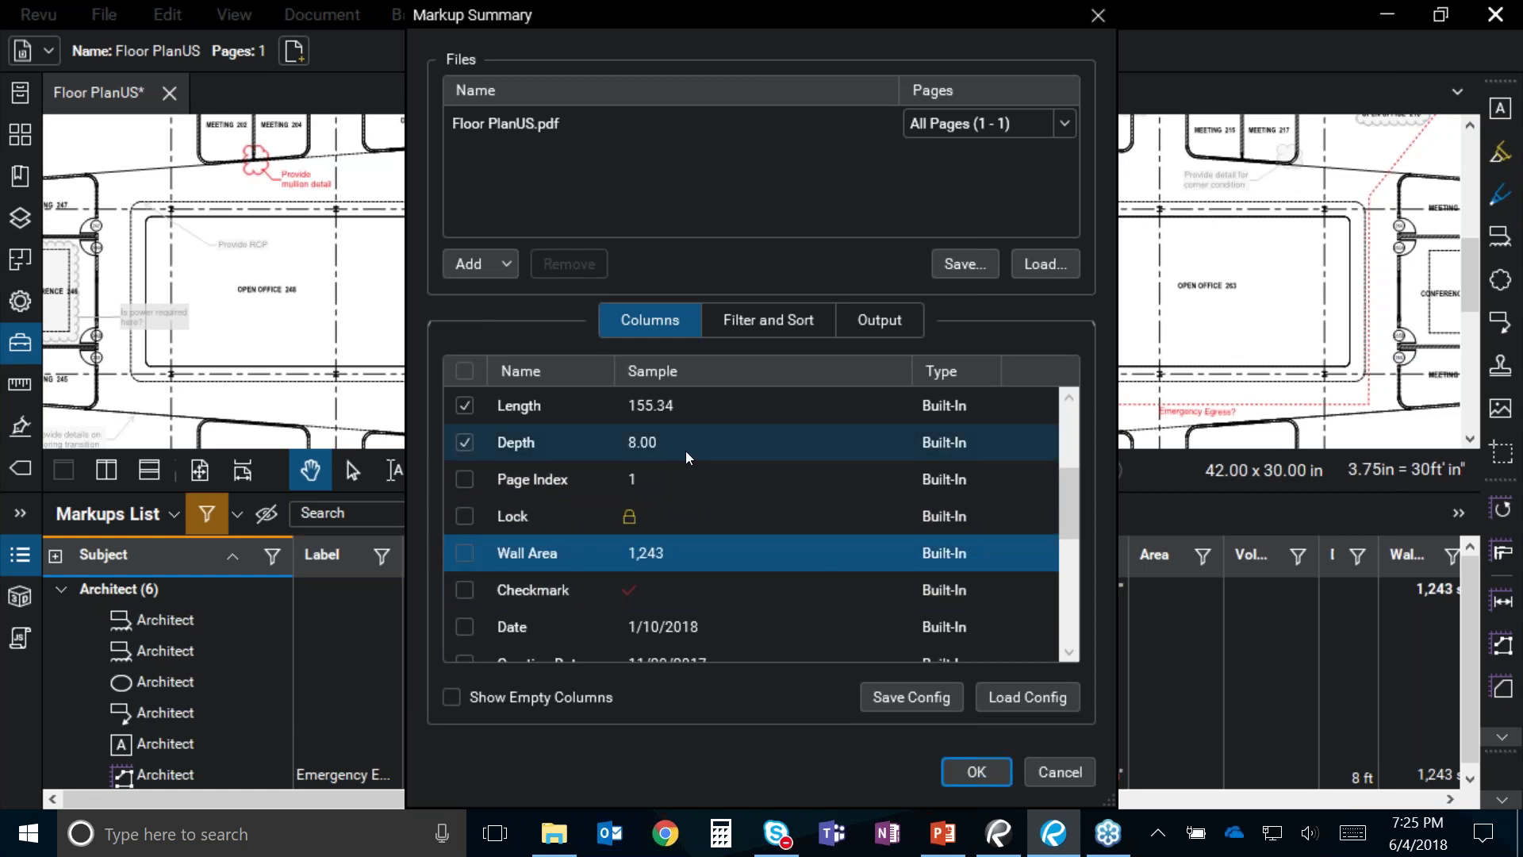
scroll(636, 468, up, 2)
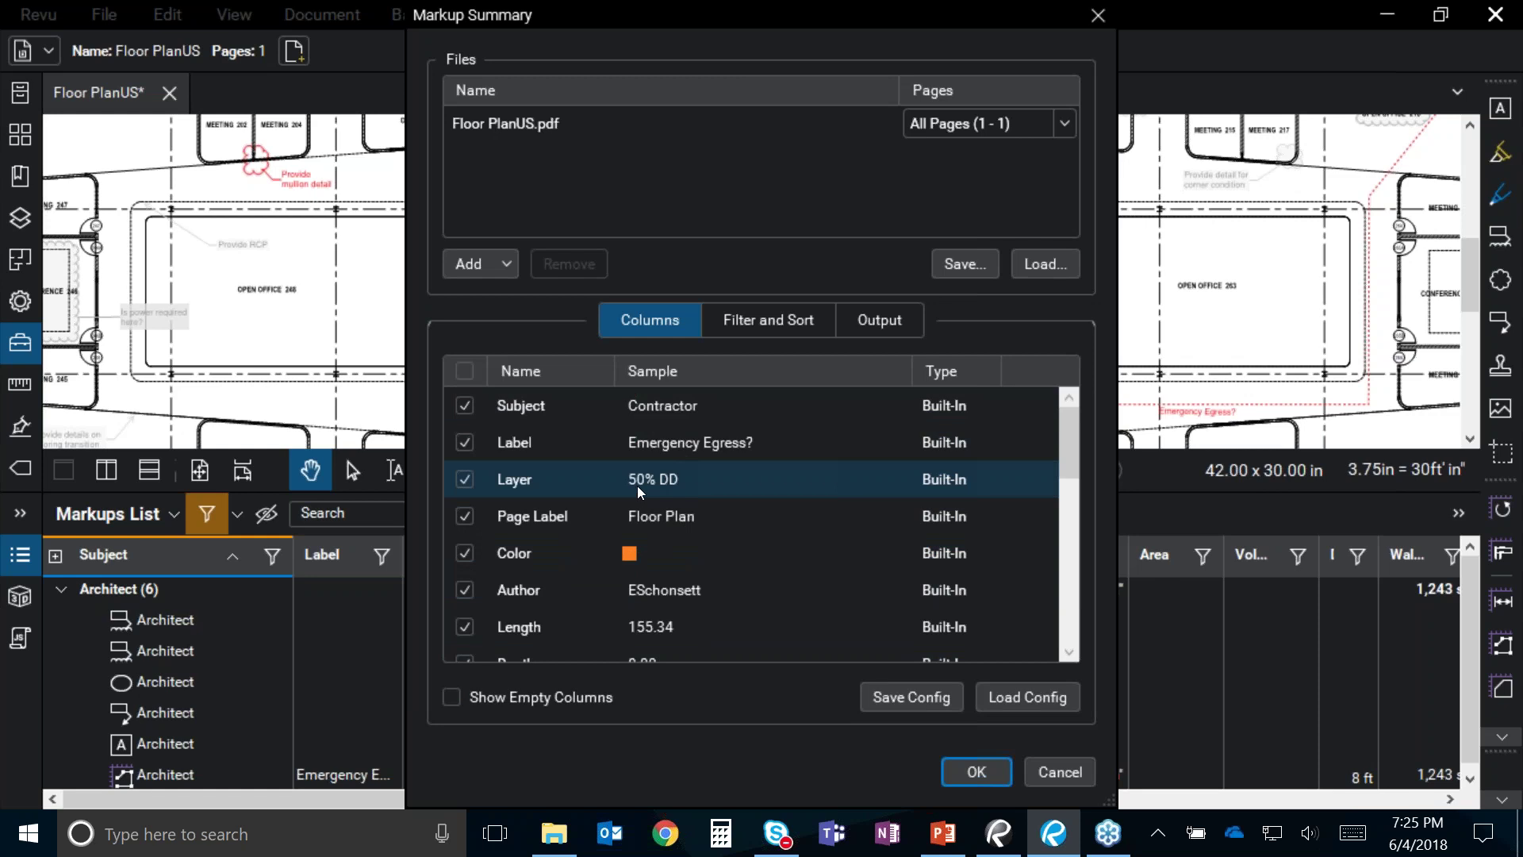
Step: Review the summary's filter and sort settings, including the available choices for filtering by Label
click(825, 337)
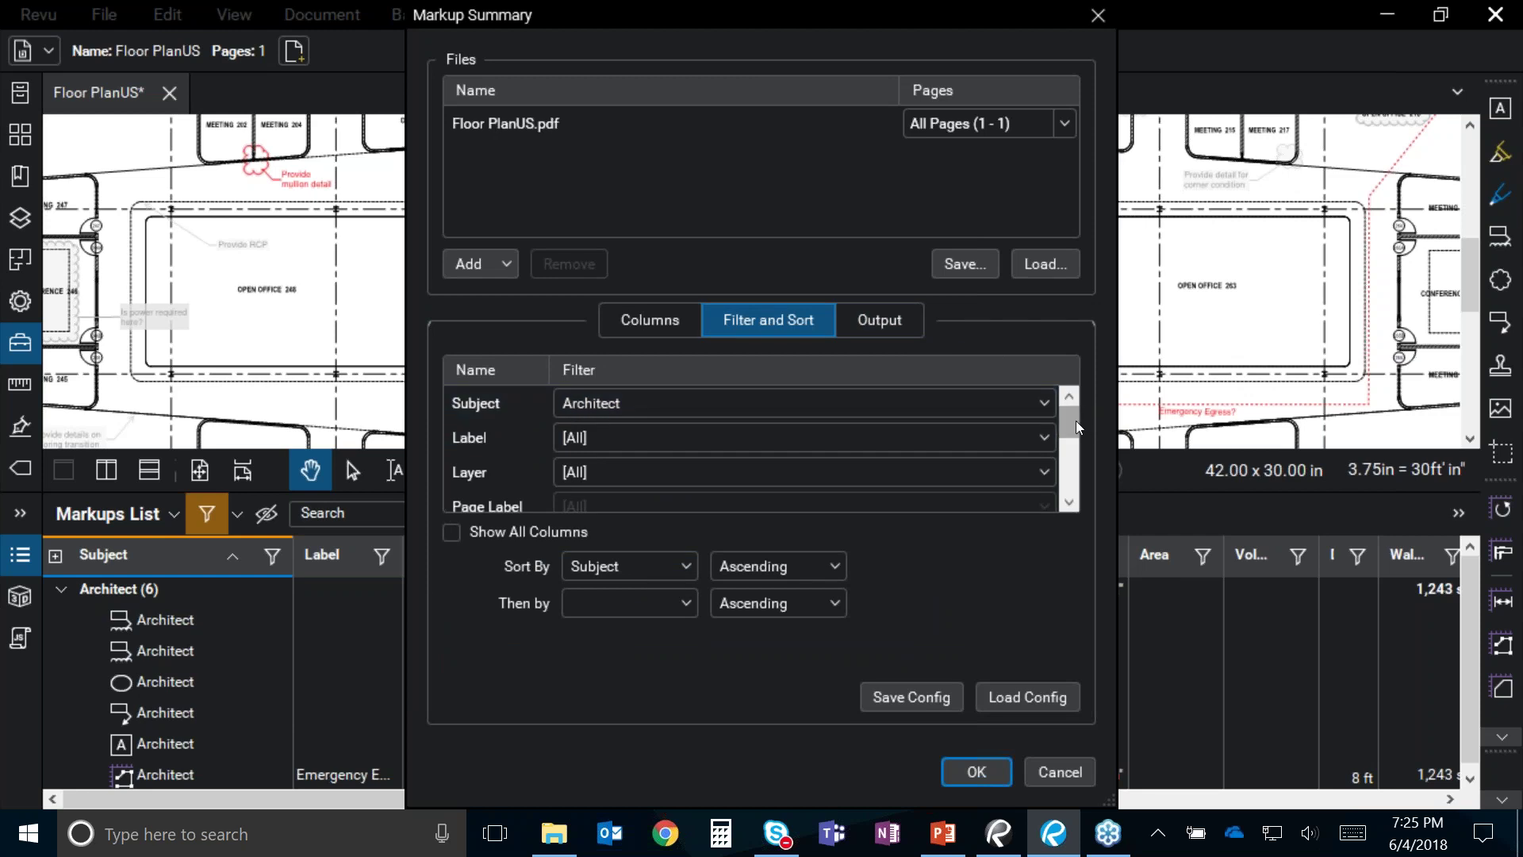
mouse_move(1072, 418)
mouse_down()
mouse_move(1066, 475)
mouse_move(1069, 395)
mouse_up()
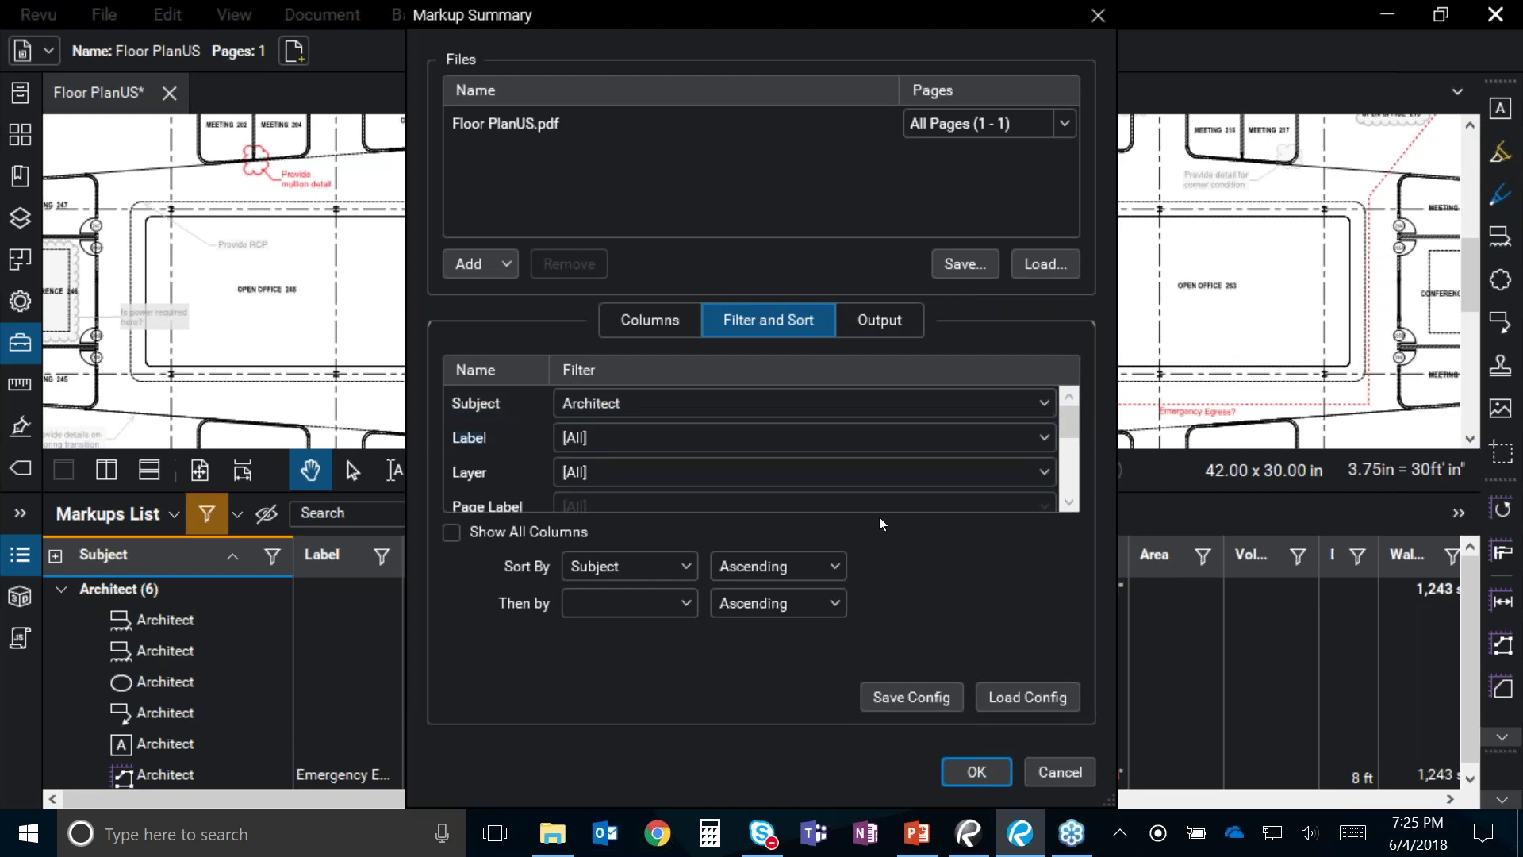
click(950, 435)
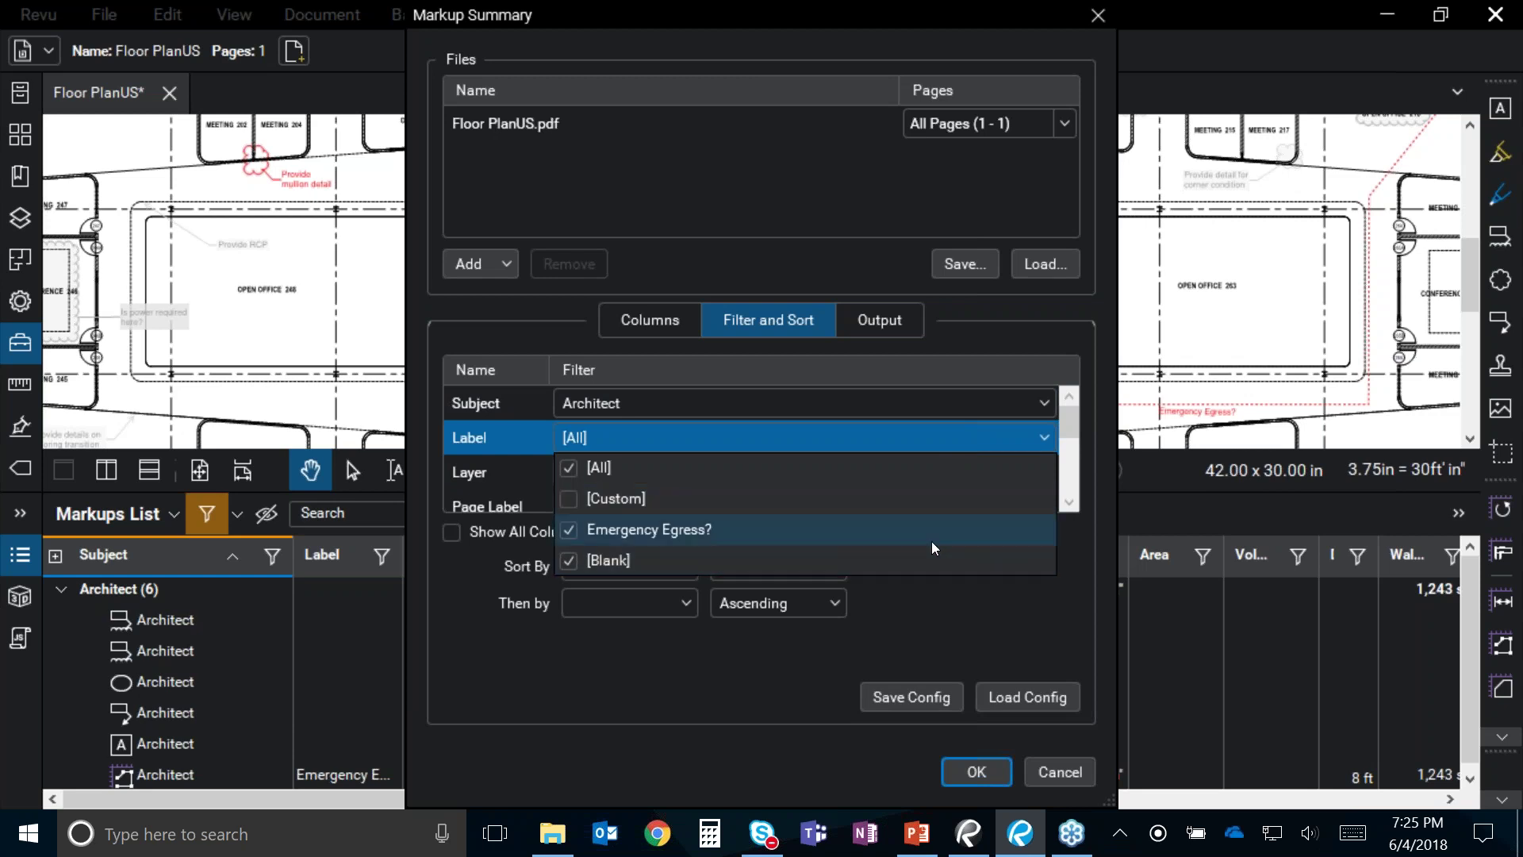
click(962, 537)
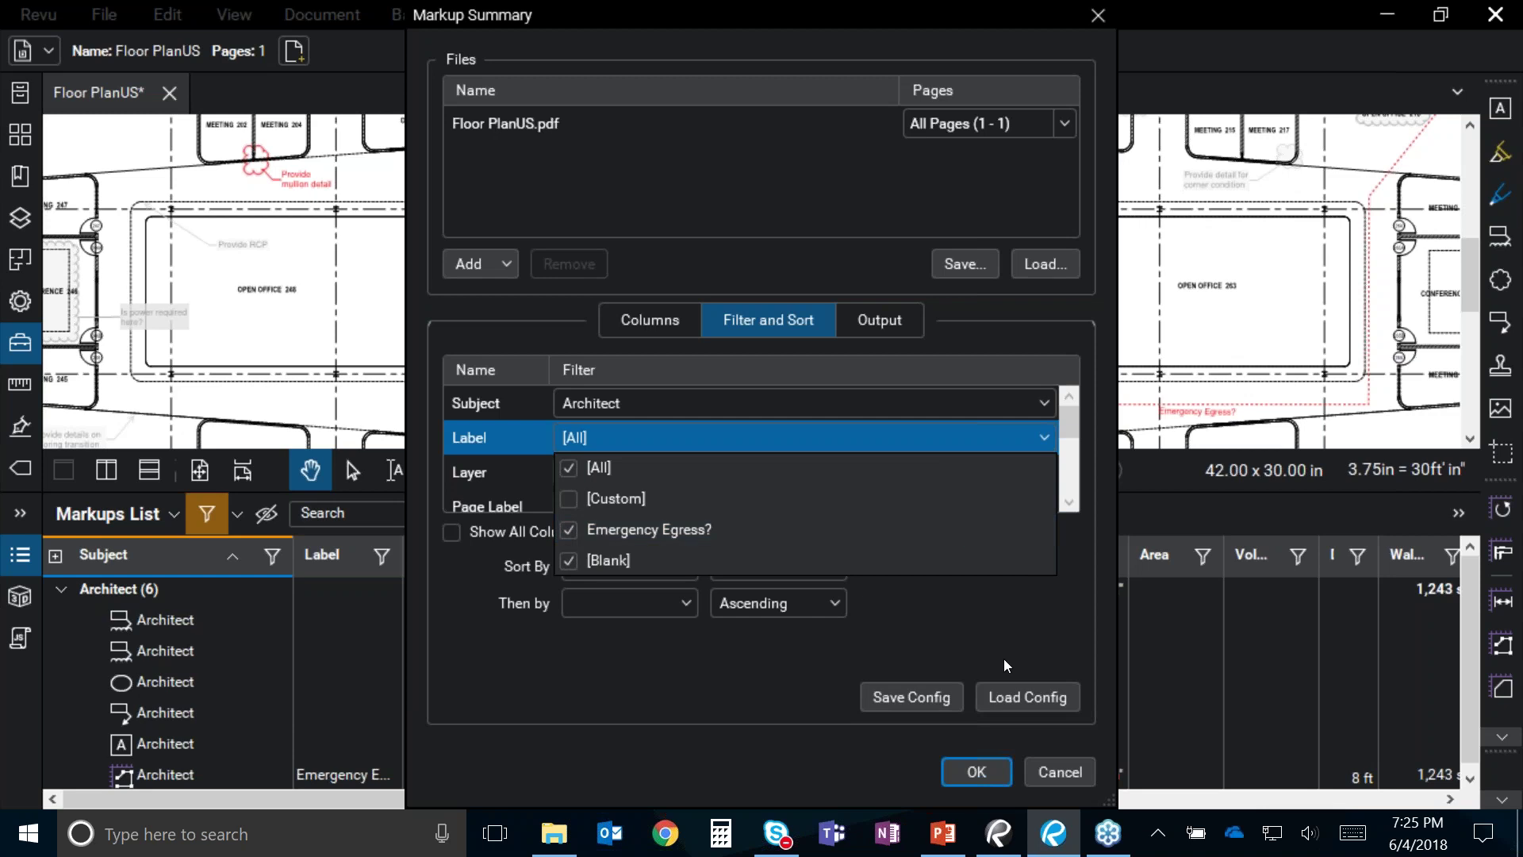
click(1004, 634)
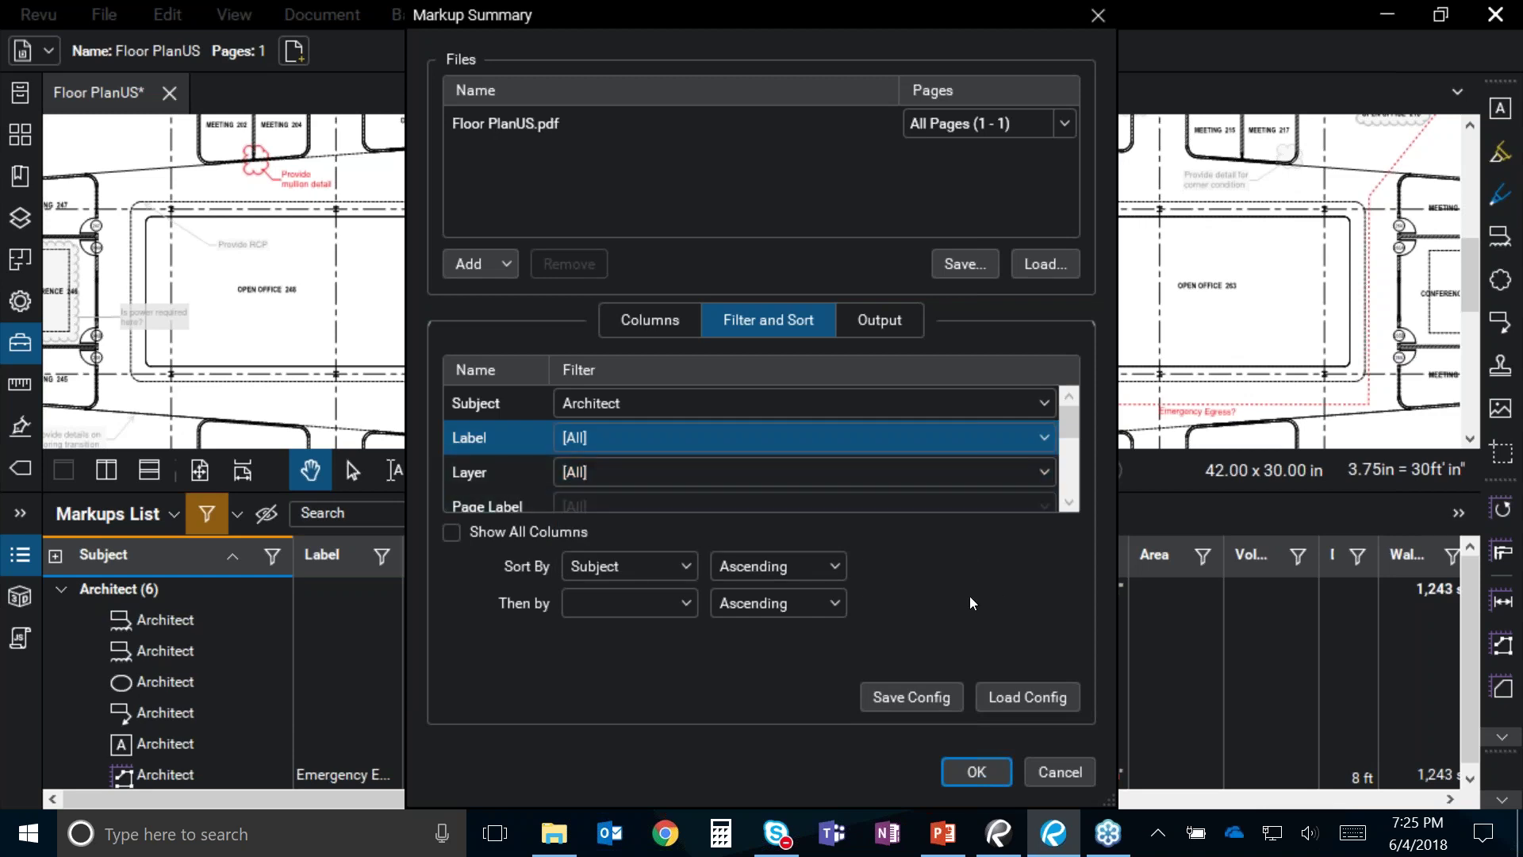
Step: Review the summary's output settings for the export location, title and template
click(876, 323)
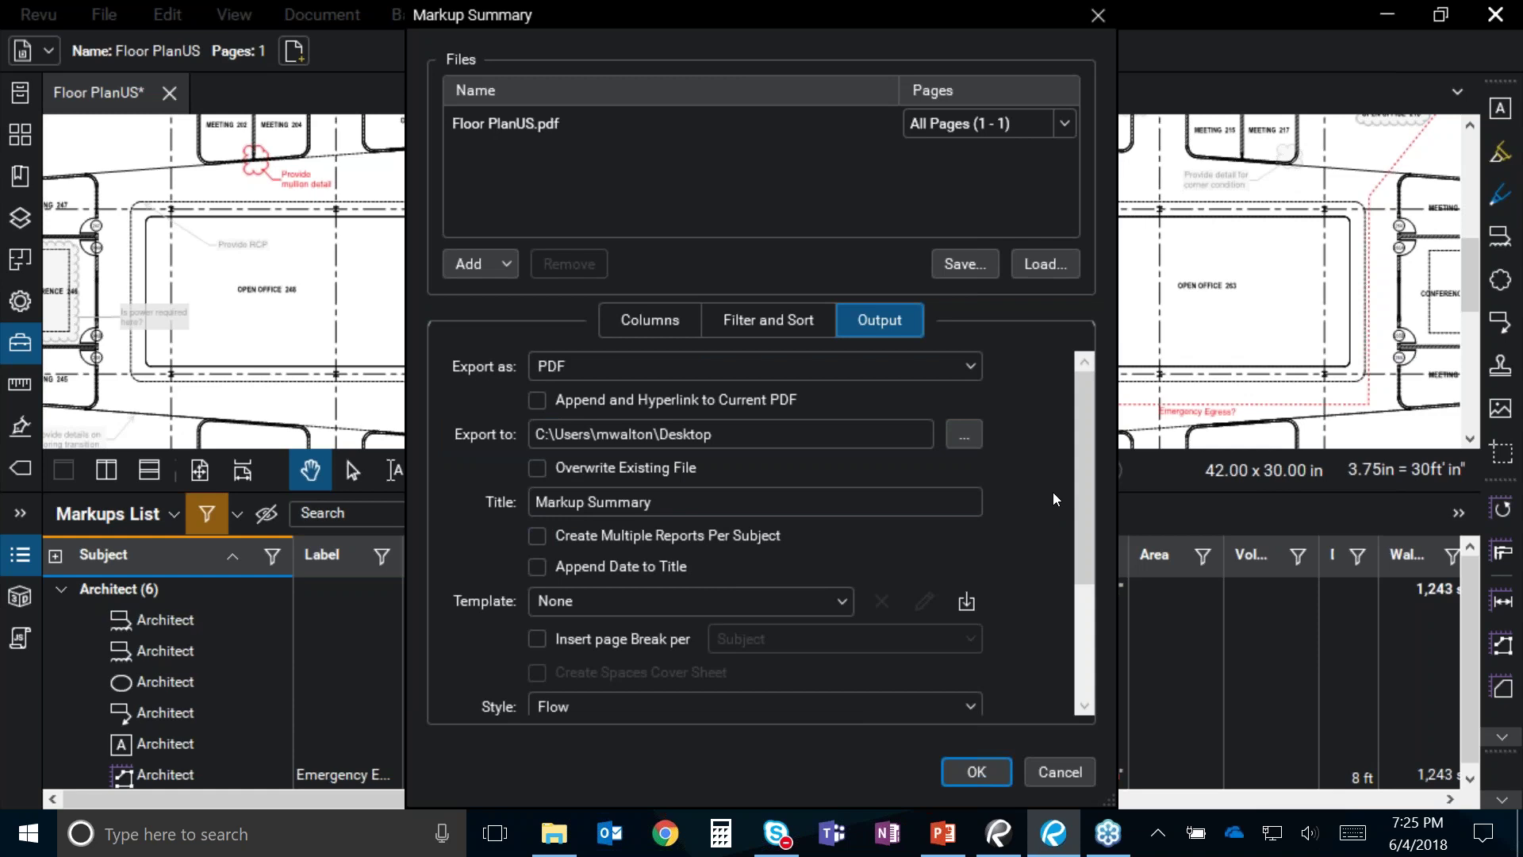
drag(743, 447, 477, 433)
key(ctrl+c)
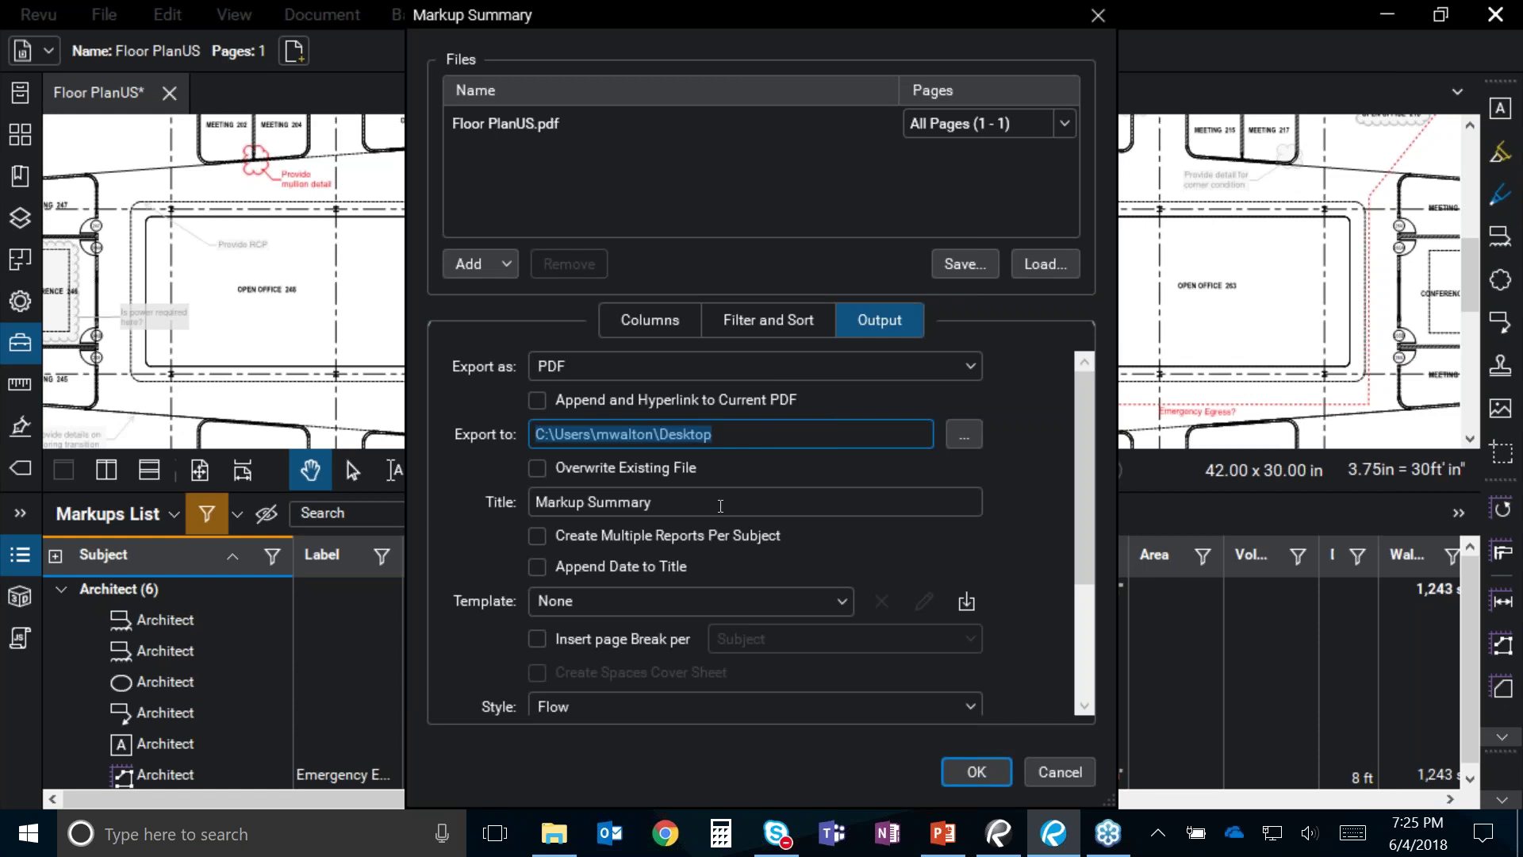
drag(720, 506, 566, 503)
scroll(785, 511, down, 1)
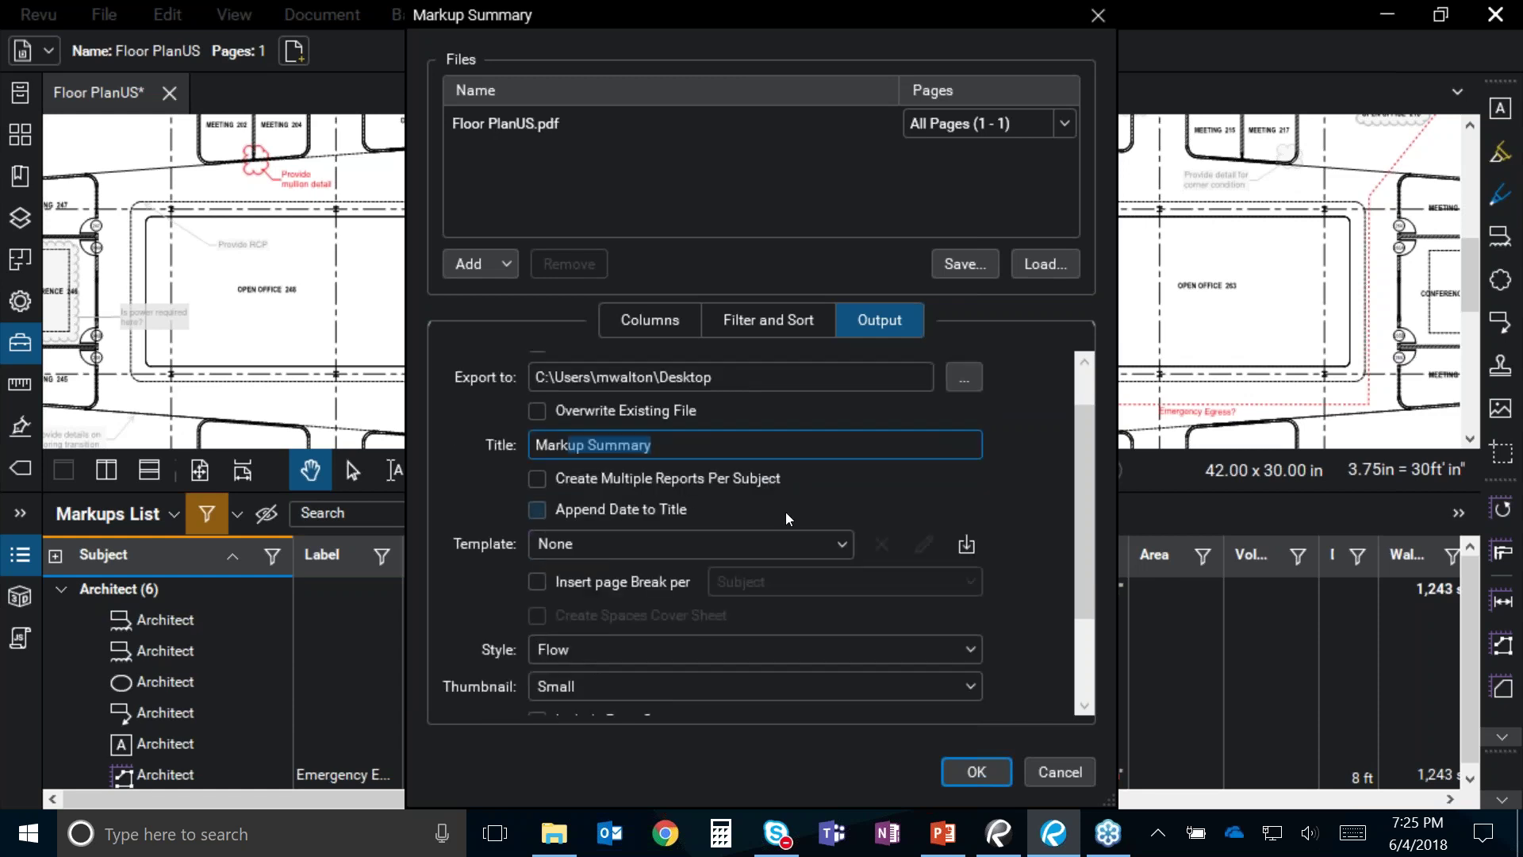
scroll(784, 508, down, 1)
click(689, 497)
click(689, 497)
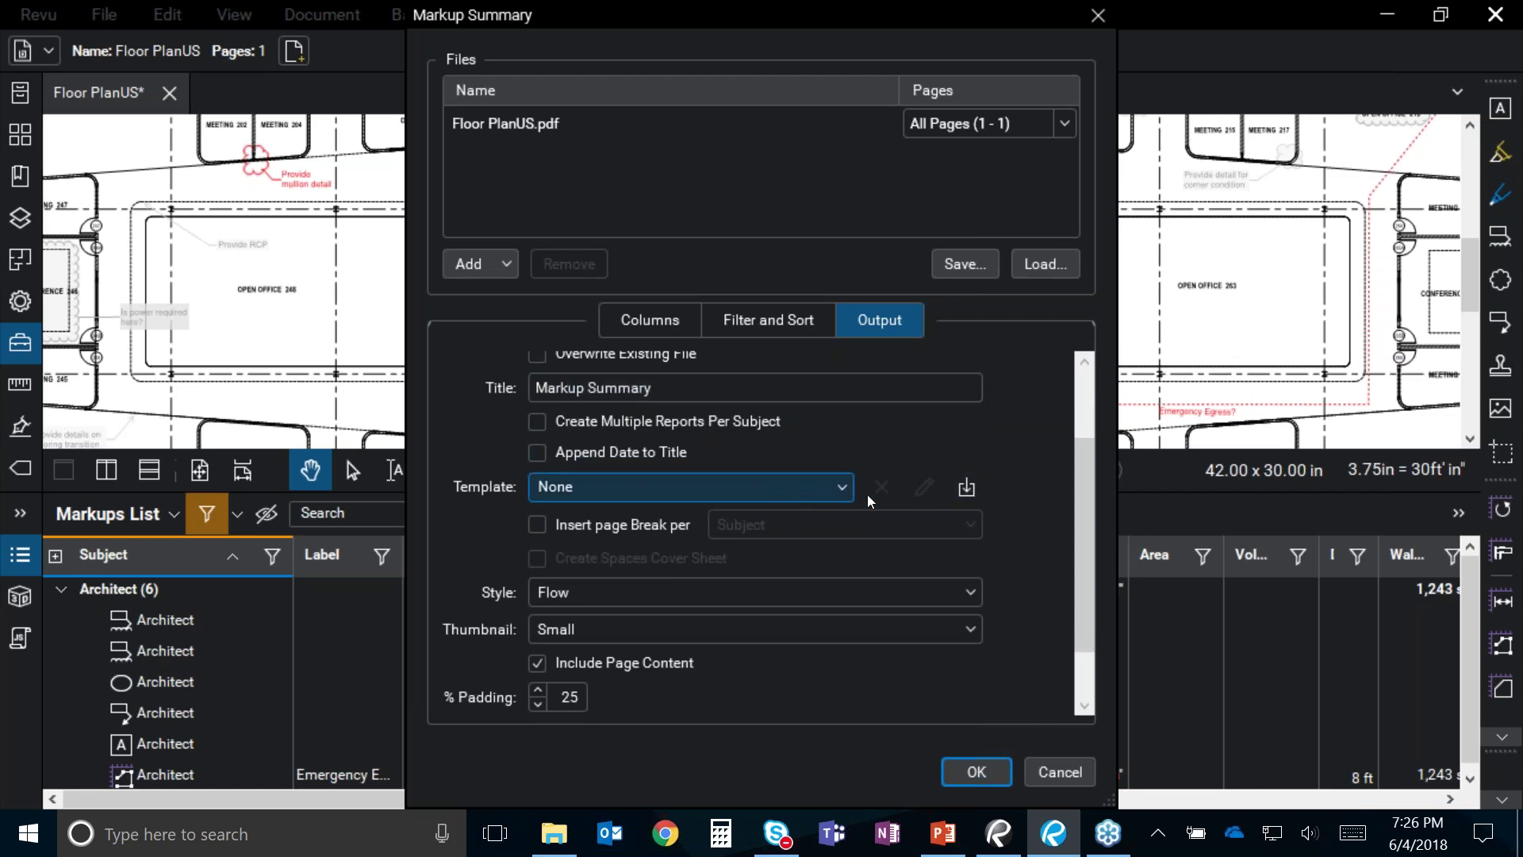
Step: Check the template import and remaining output options, and leave the Markup Summary without creating it
click(970, 486)
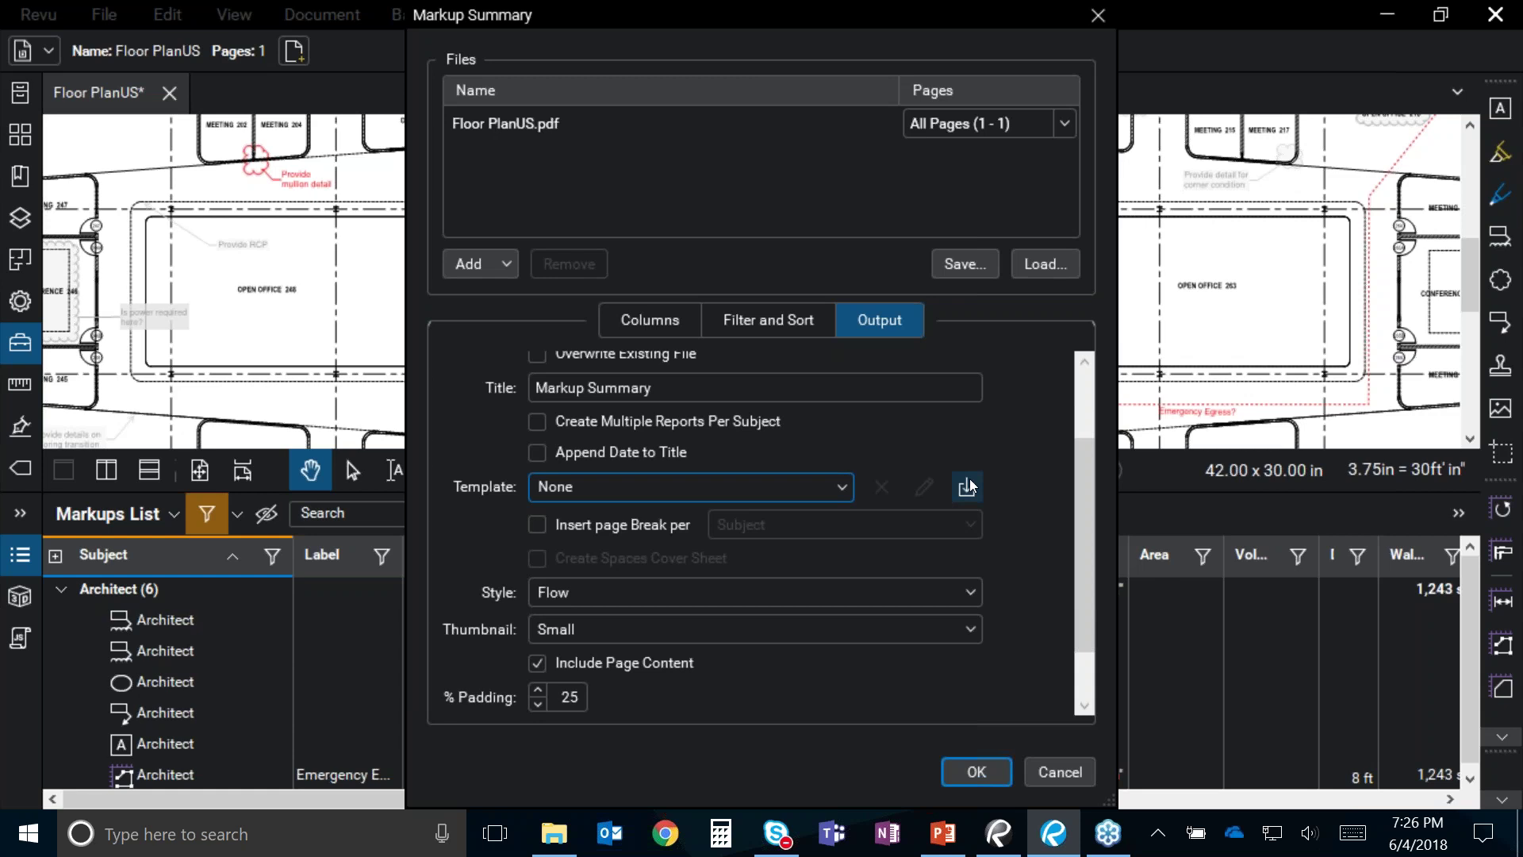
scroll(1023, 490, down, 2)
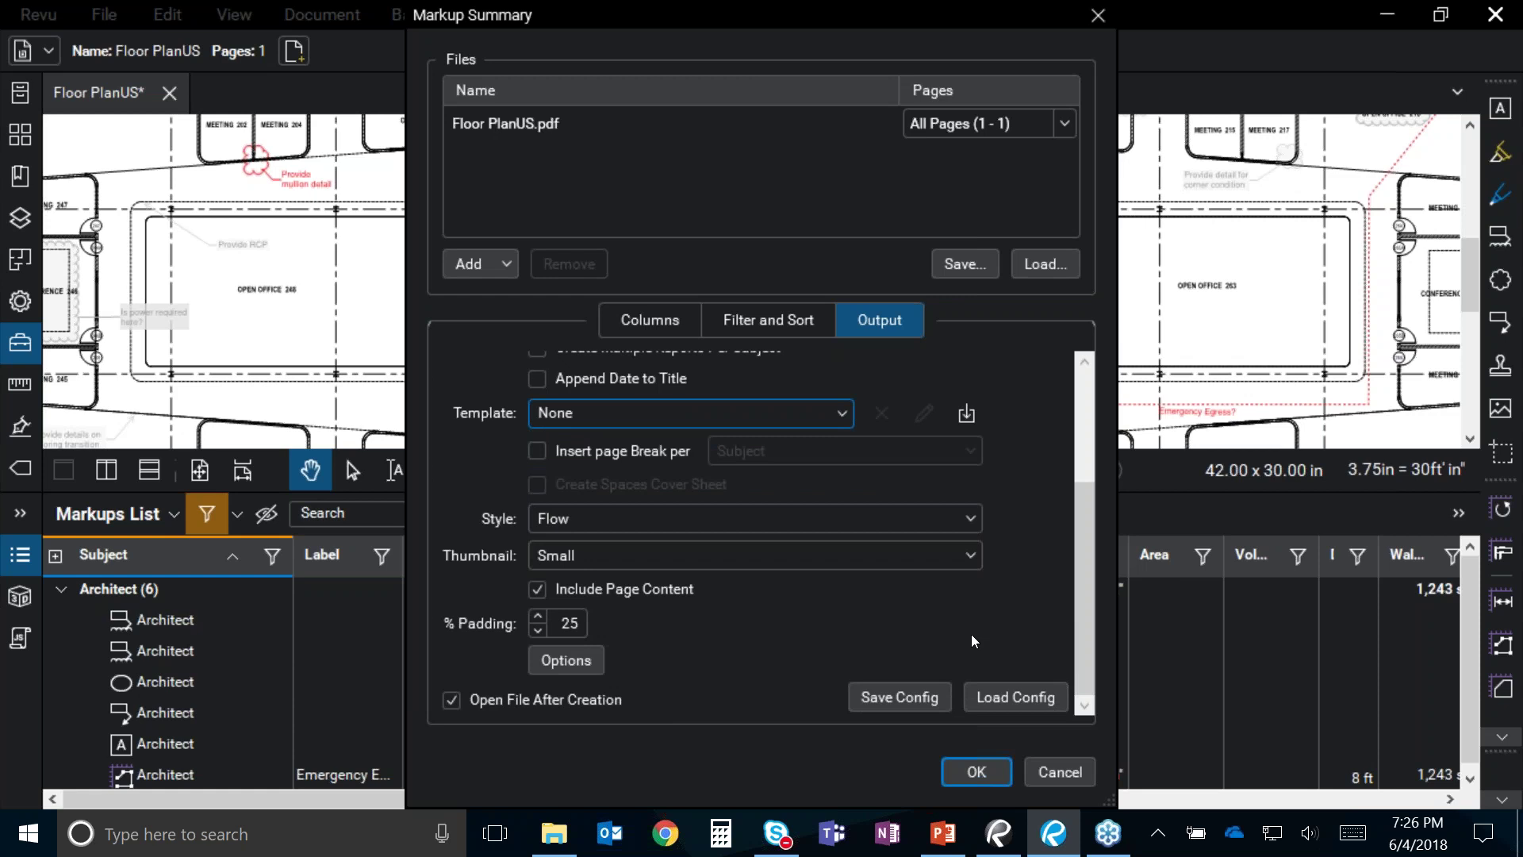
click(936, 698)
click(1047, 771)
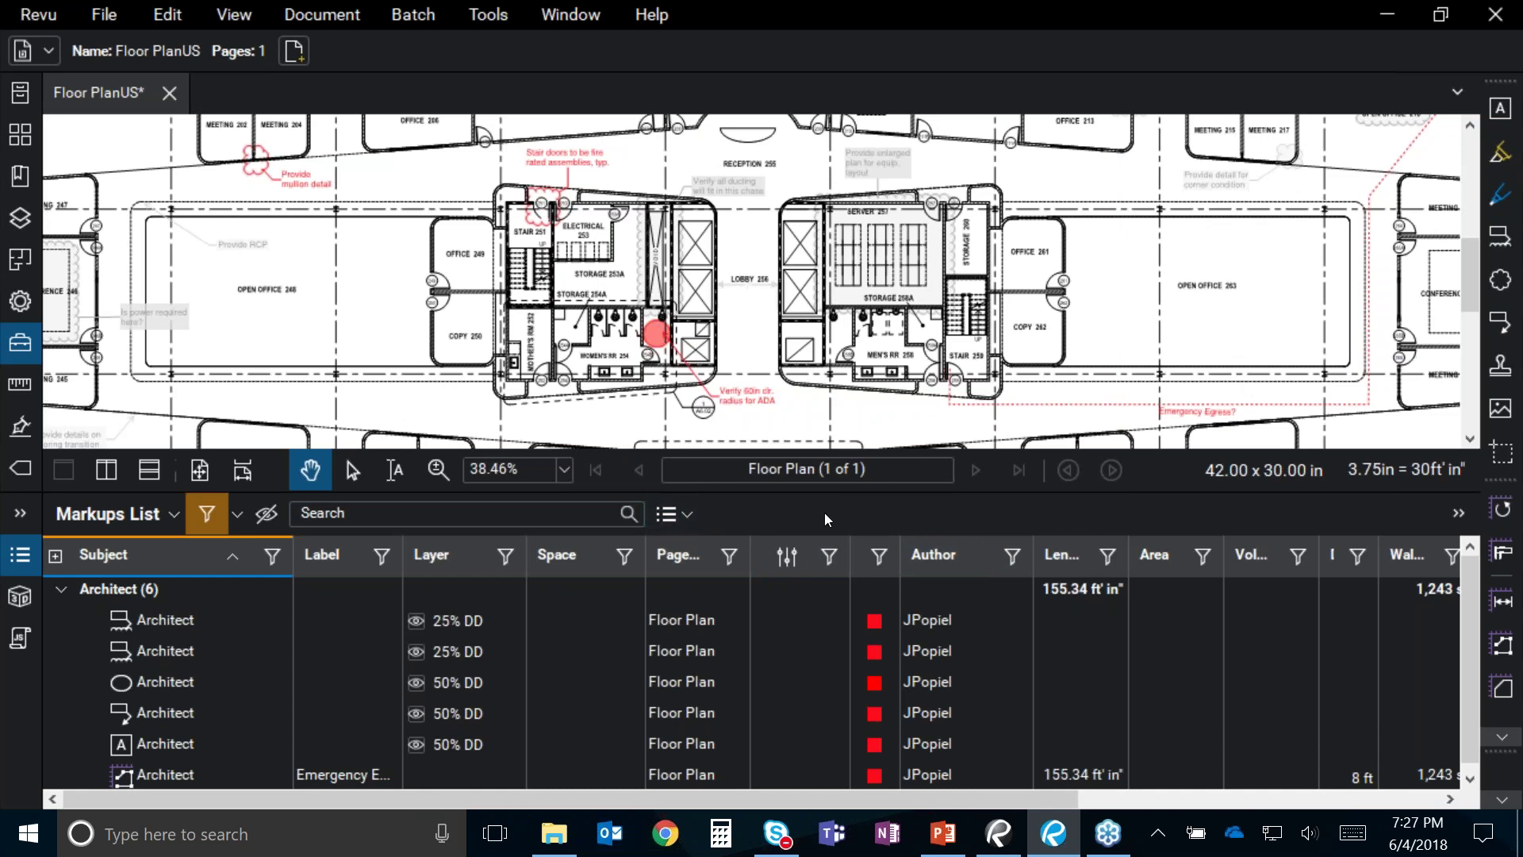
Step: Collapse the Markups List to show the whole floor plan, and switch to the older Revu window
double_click(820, 492)
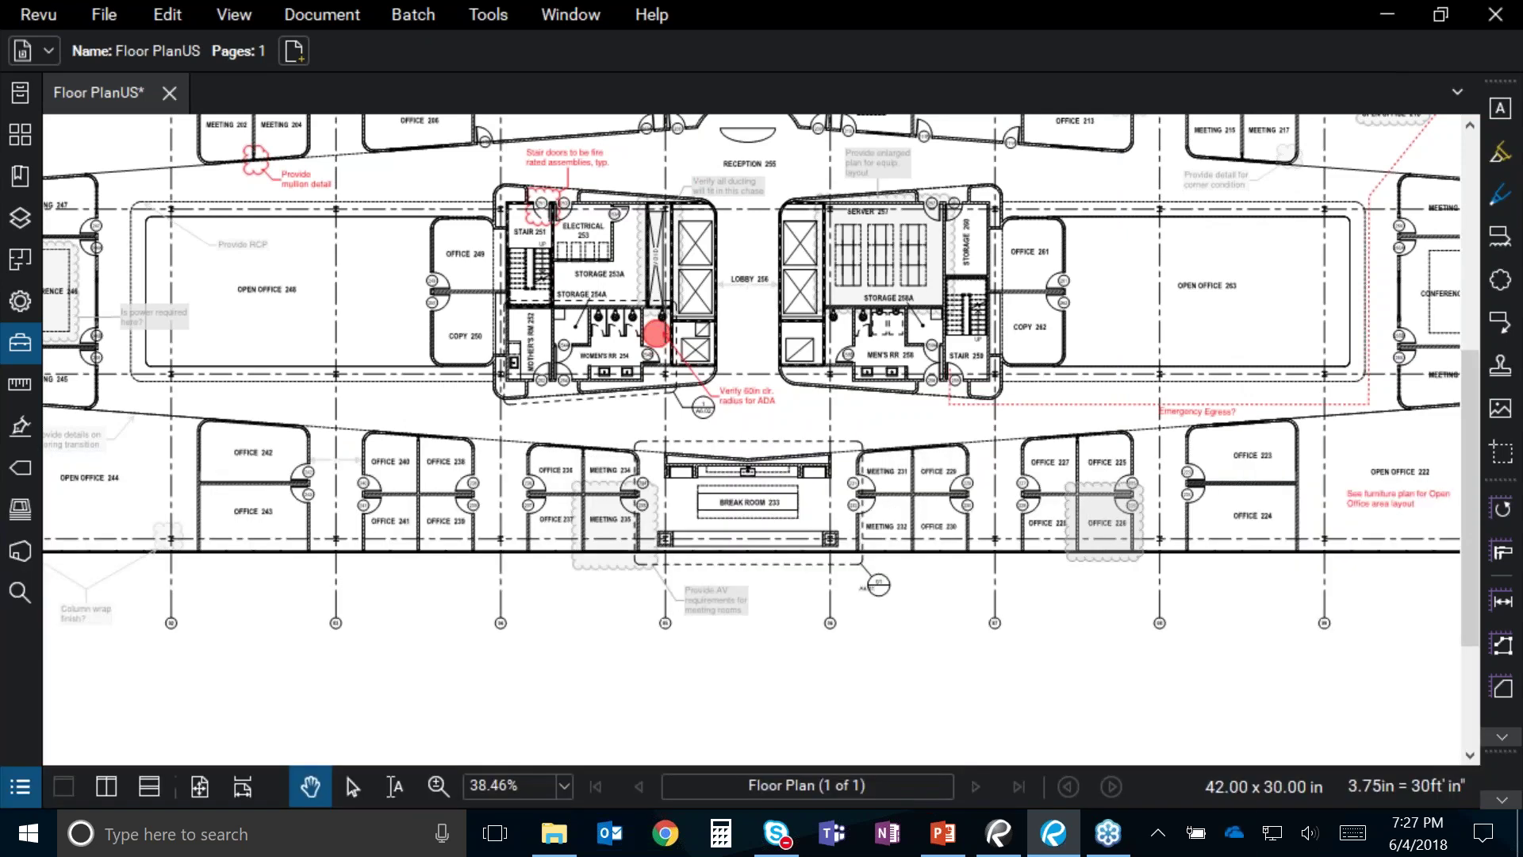
scroll(1063, 627, down, 1)
scroll(912, 638, up, 1)
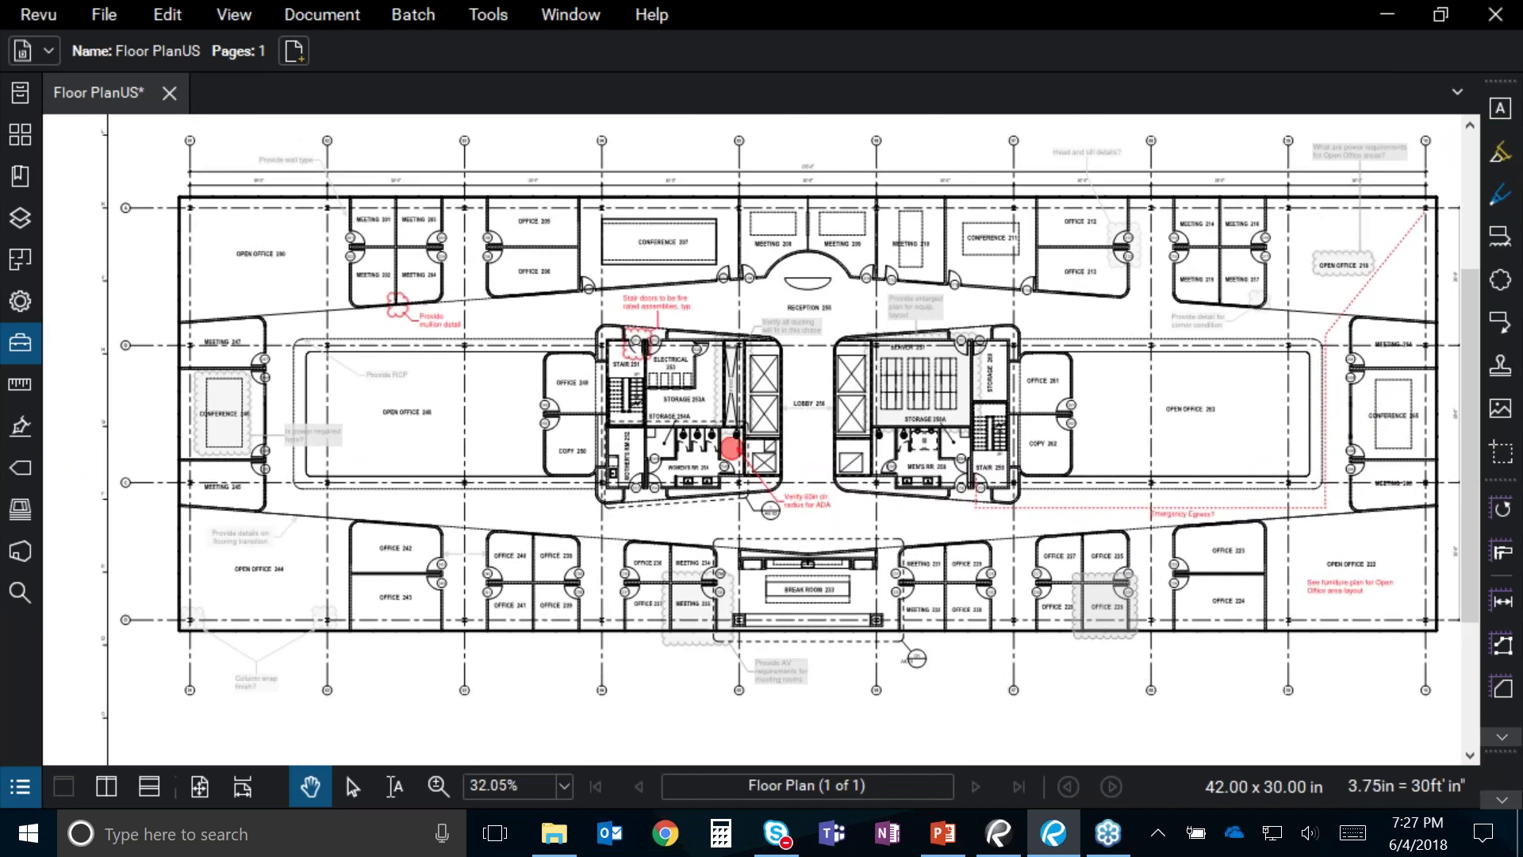
click(992, 840)
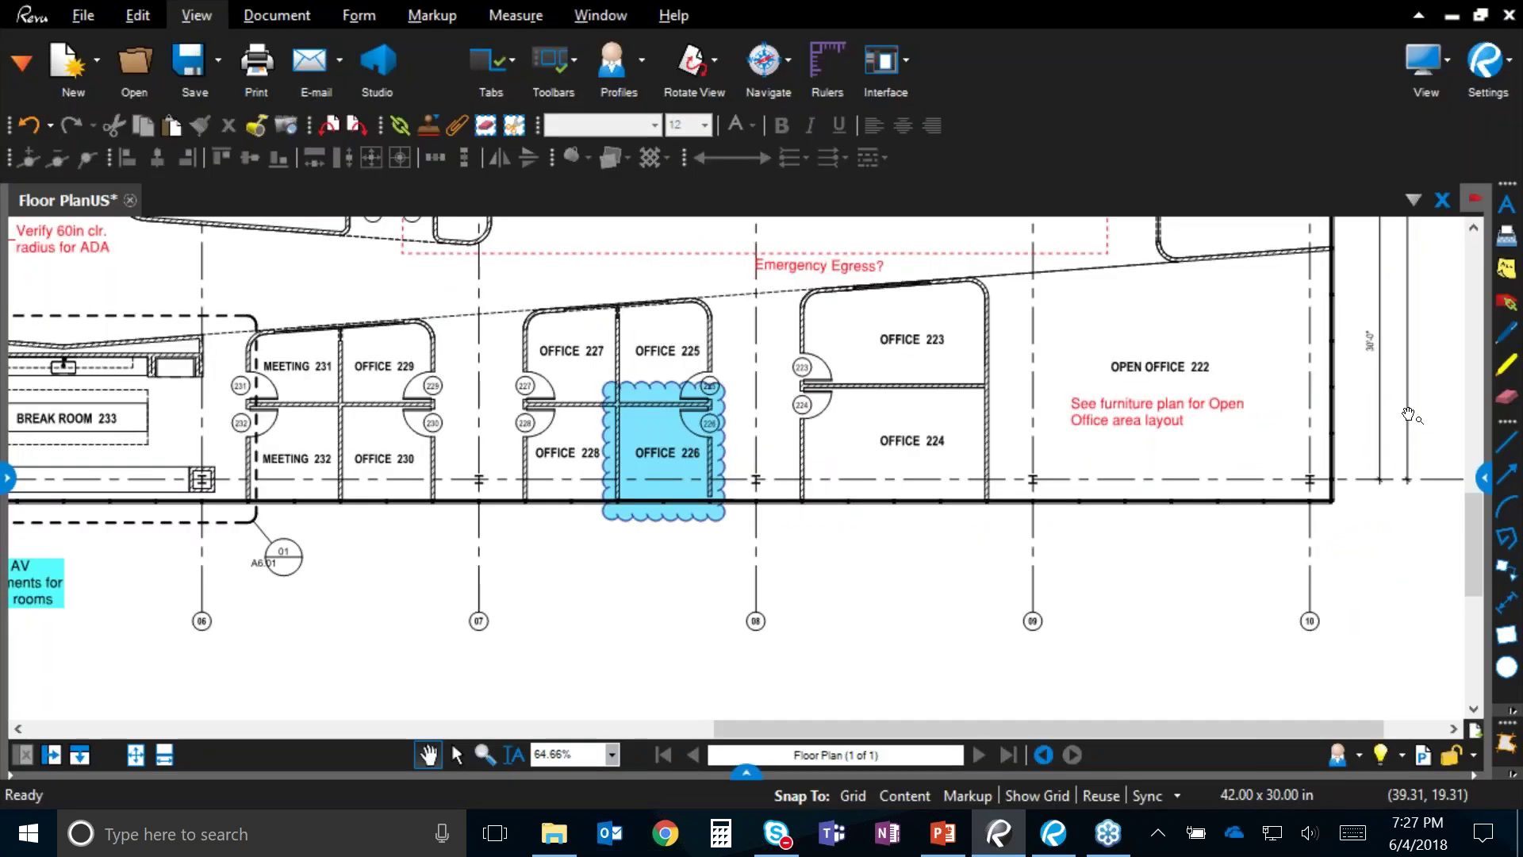
Step: Show the Studio panel and sign in to studio.bluebeam.com with the account password
click(1482, 477)
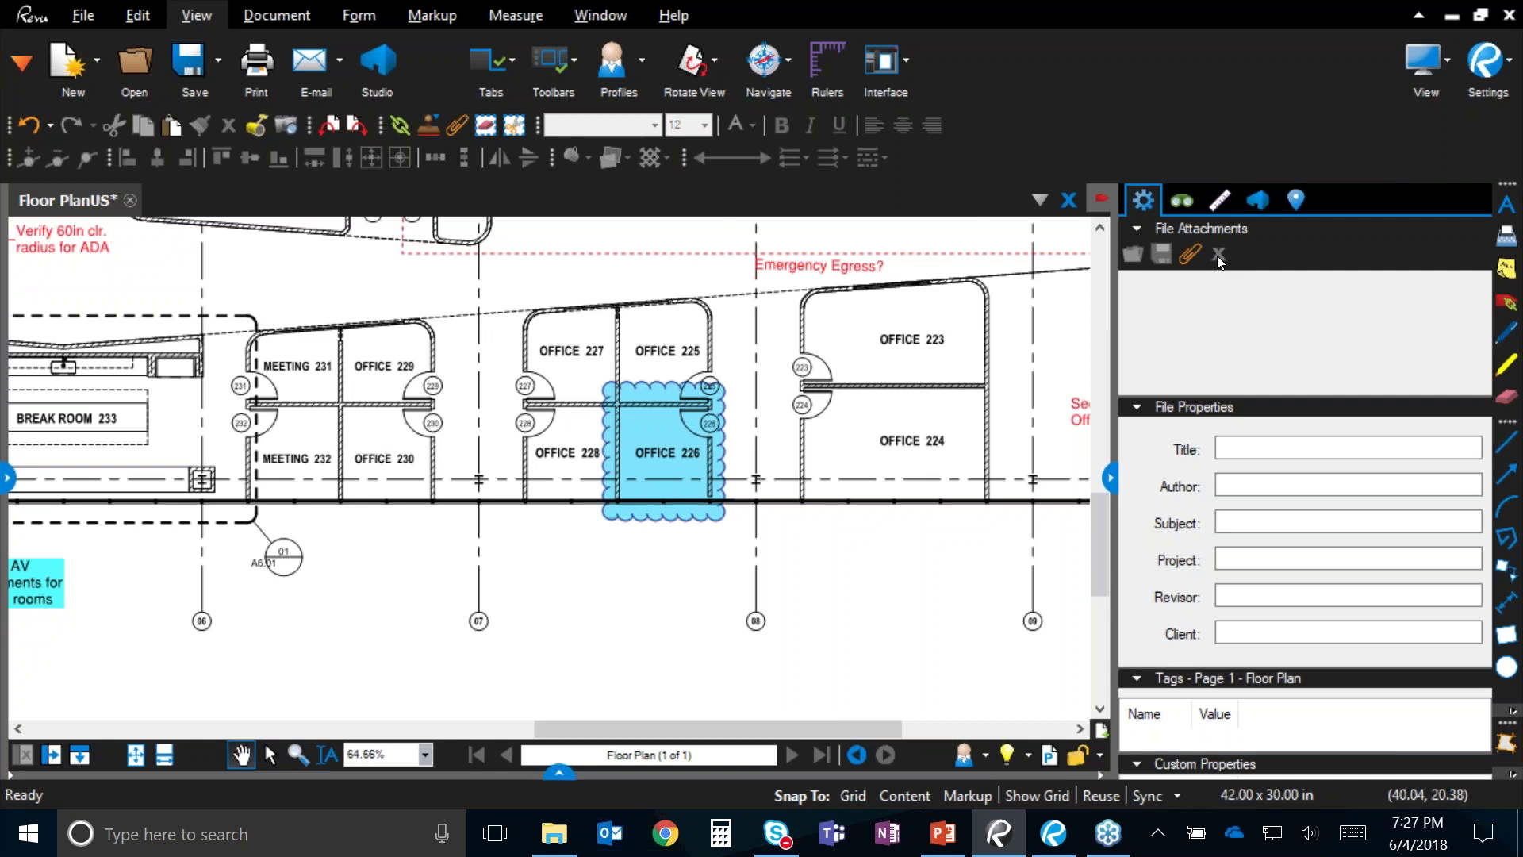
click(1261, 207)
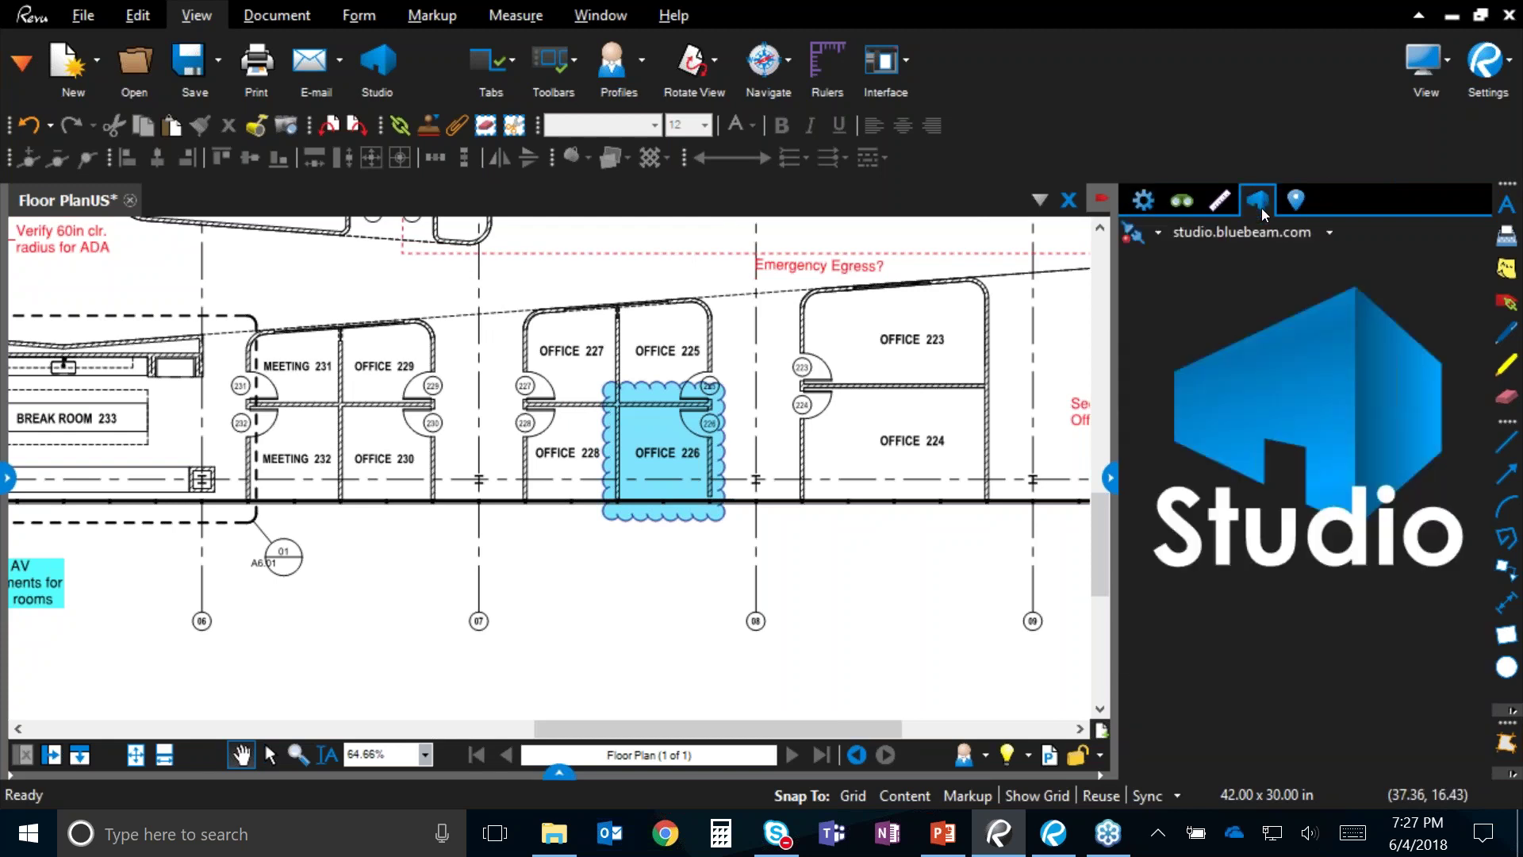
click(1133, 232)
click(805, 413)
text(•••••••••)
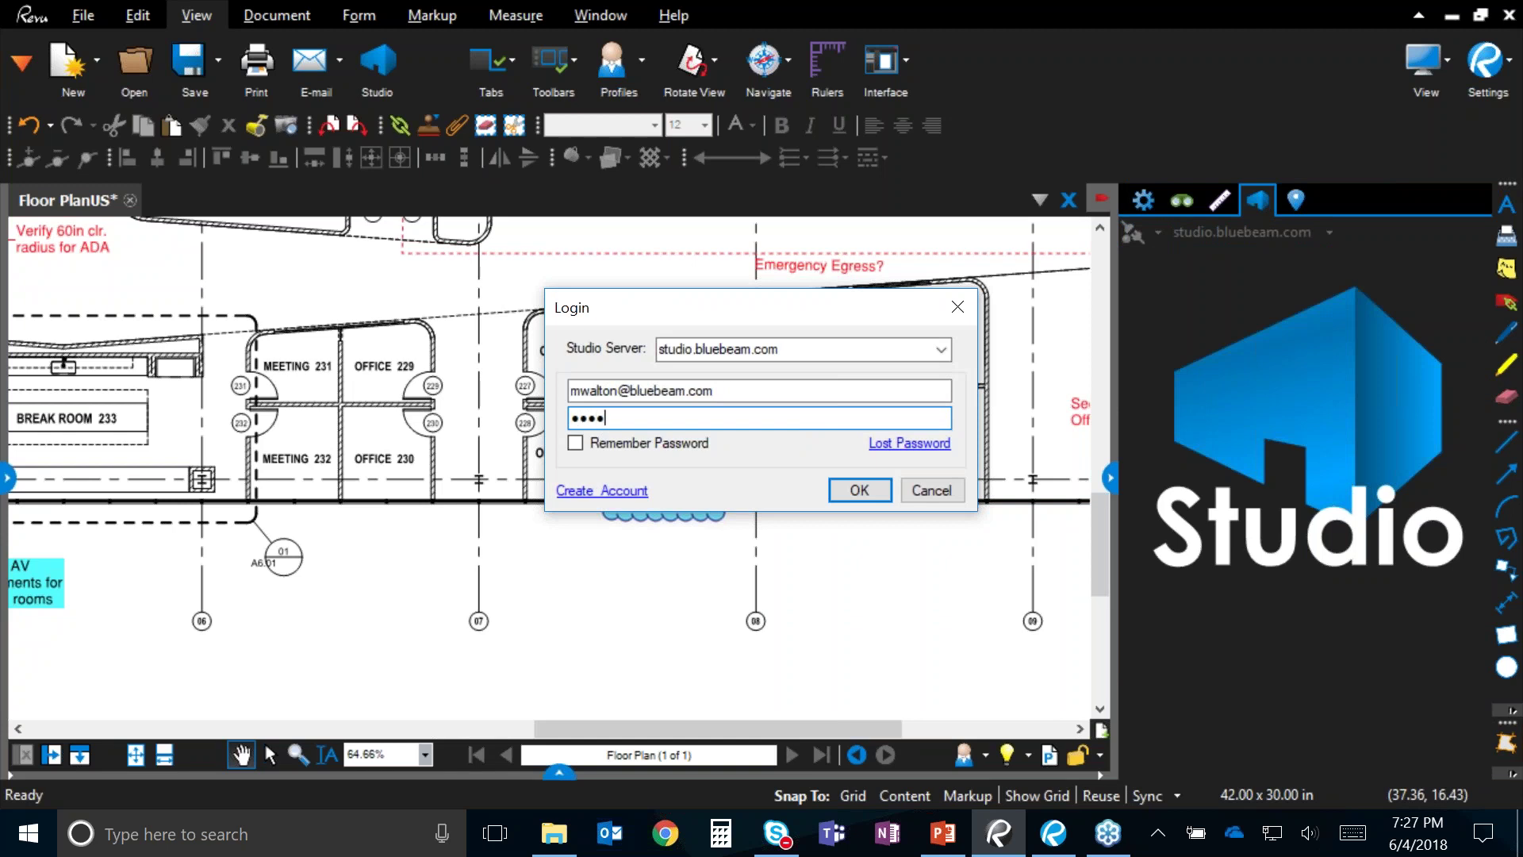
text(•)
key(Return)
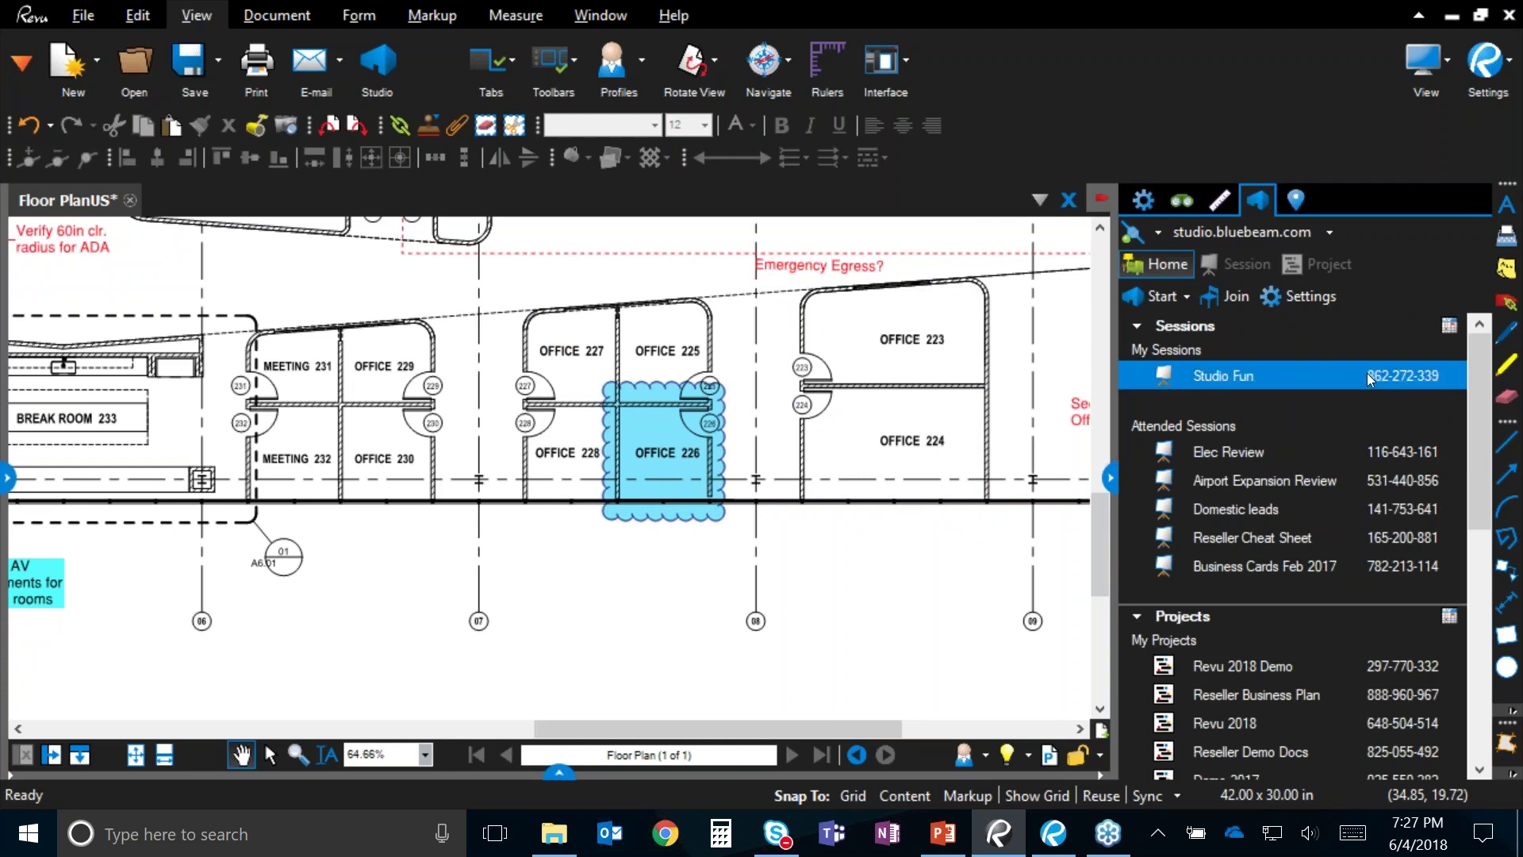
Step: Open the Revu 2018 Demo project and expand its Demo Docs folder
scroll(1343, 634, down, 3)
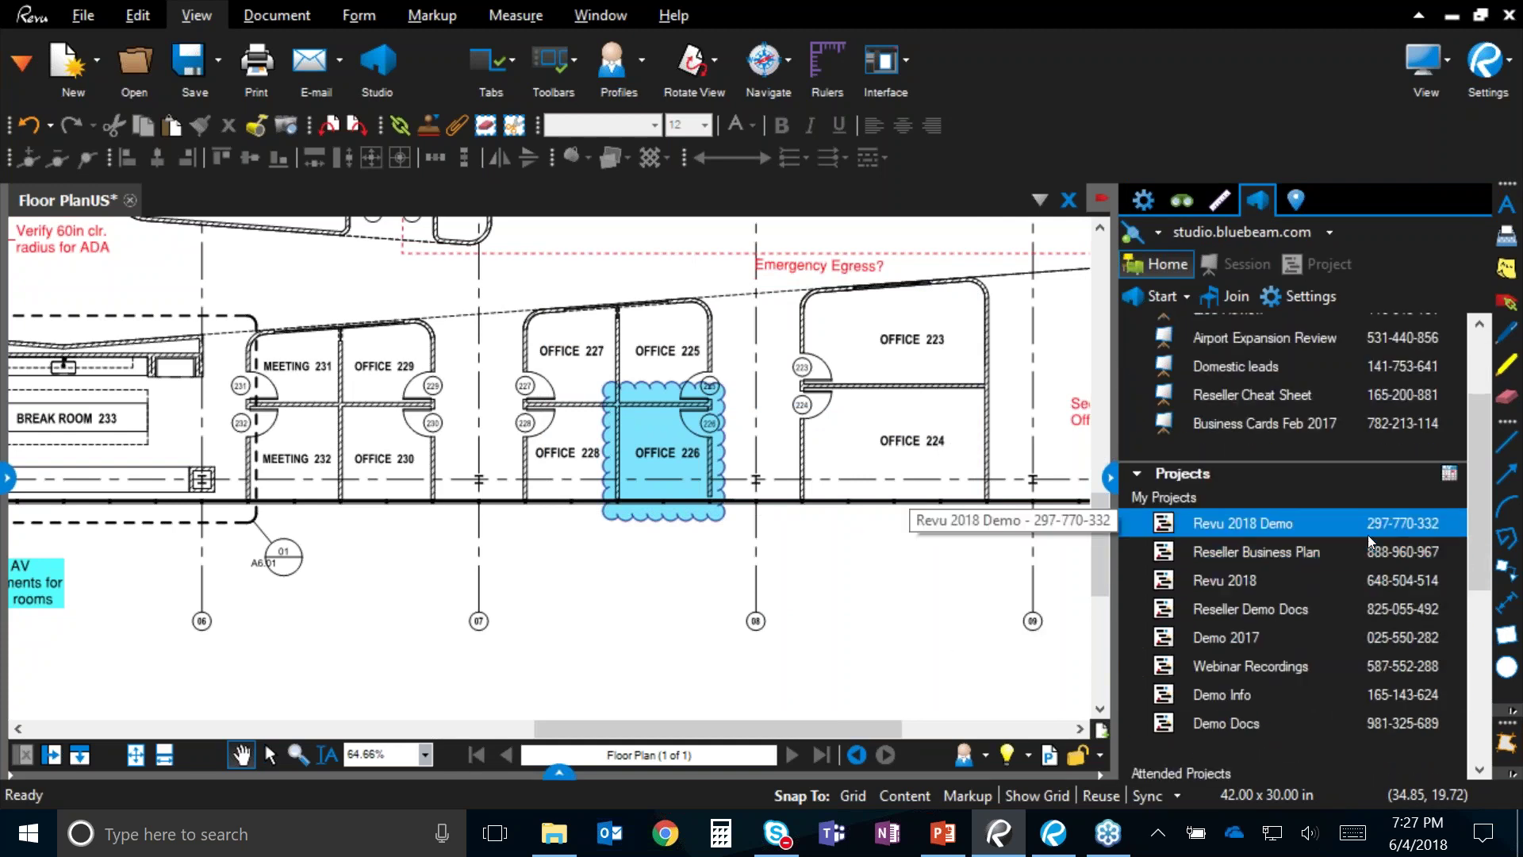
click(1242, 524)
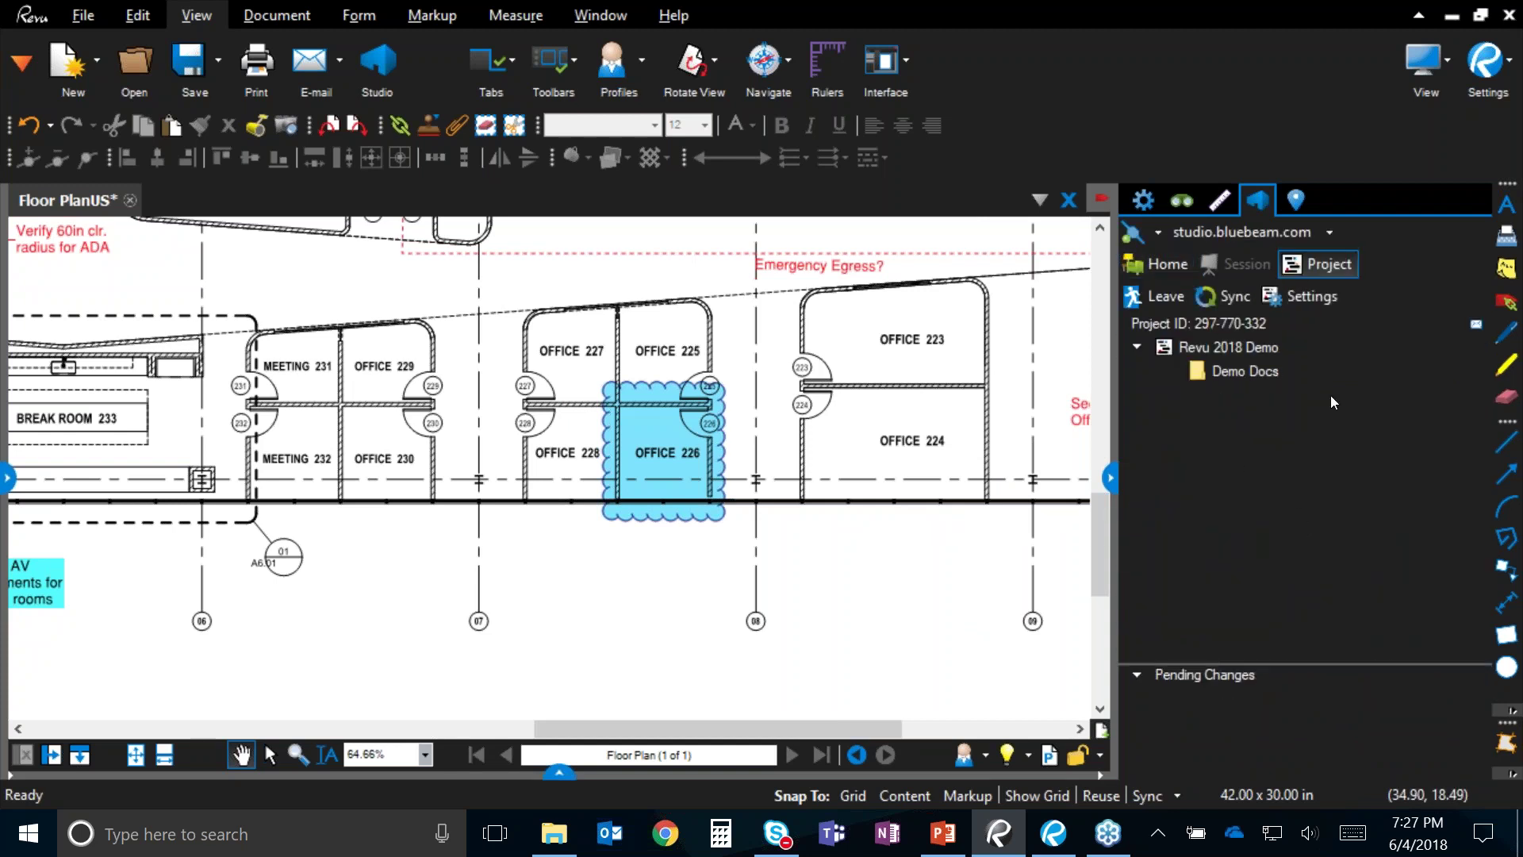
click(1206, 379)
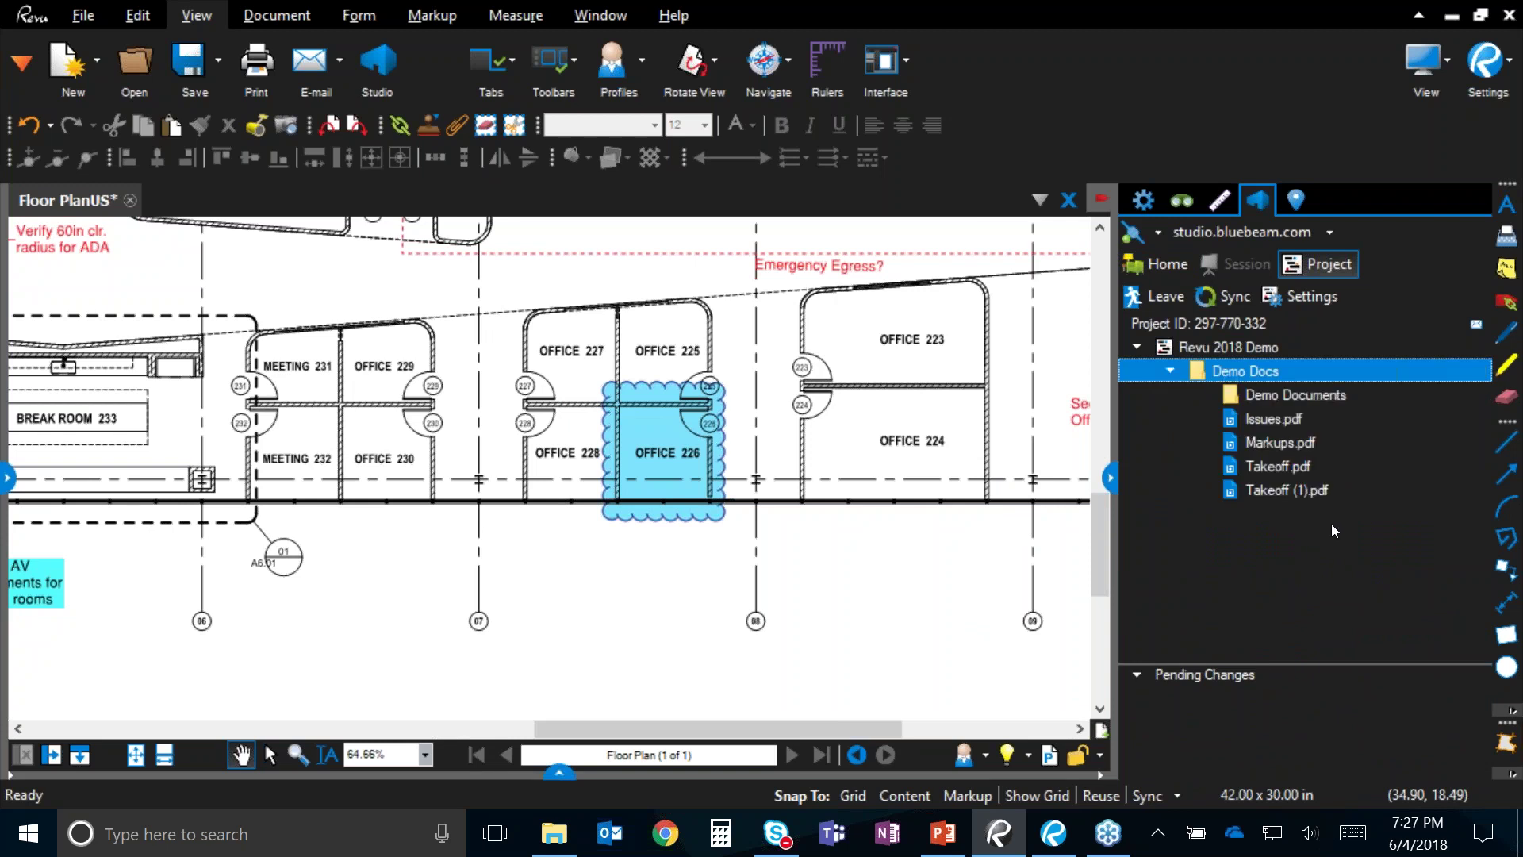
click(1369, 470)
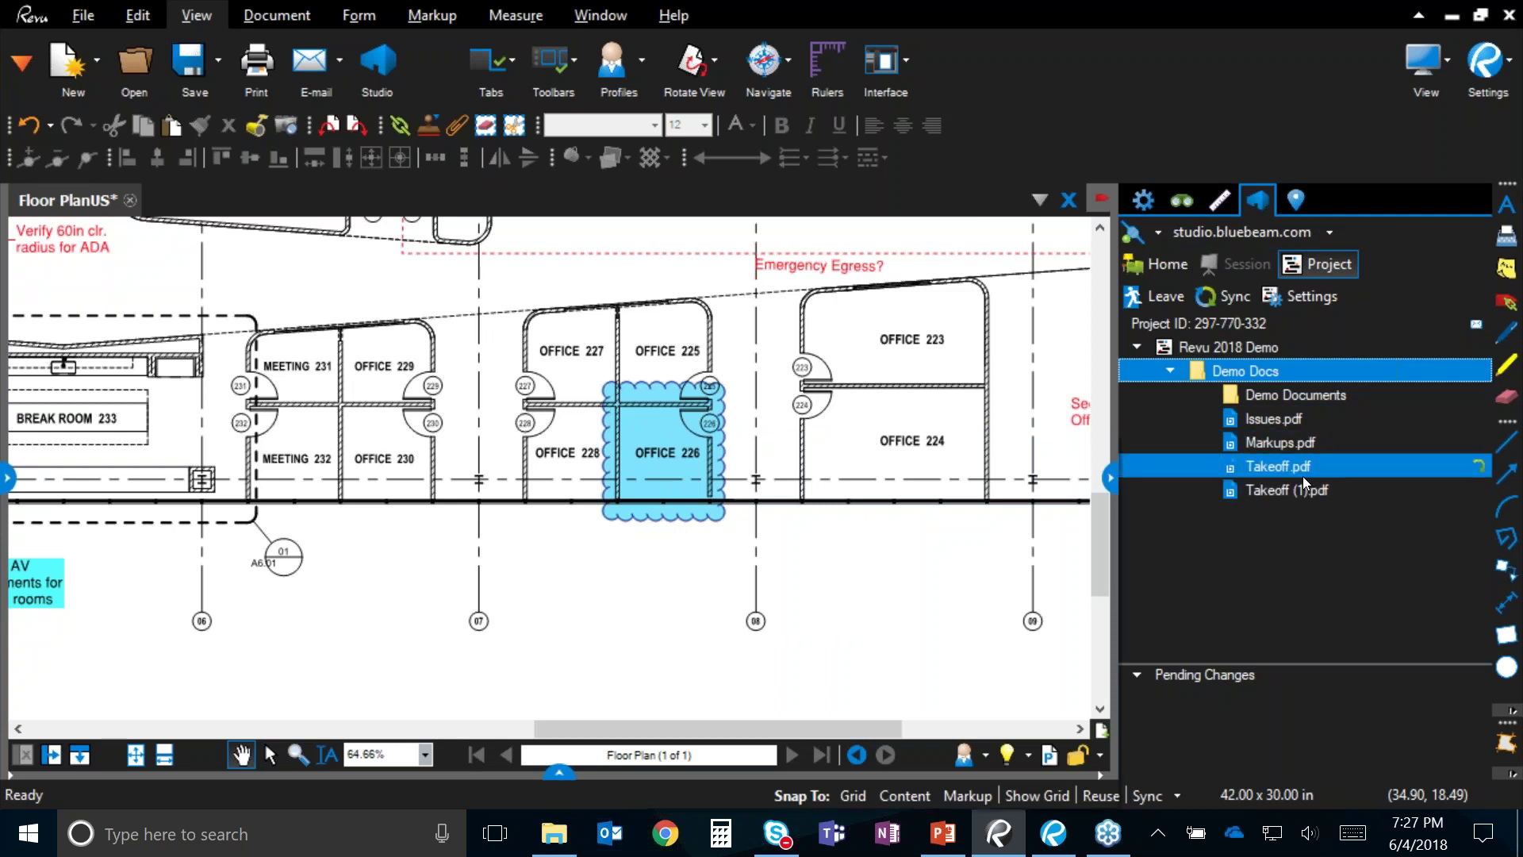
Step: Upload the Takeoff PDF from the desktop's 2018 Demo folder into the project's Demo Docs folder
right_click(1240, 370)
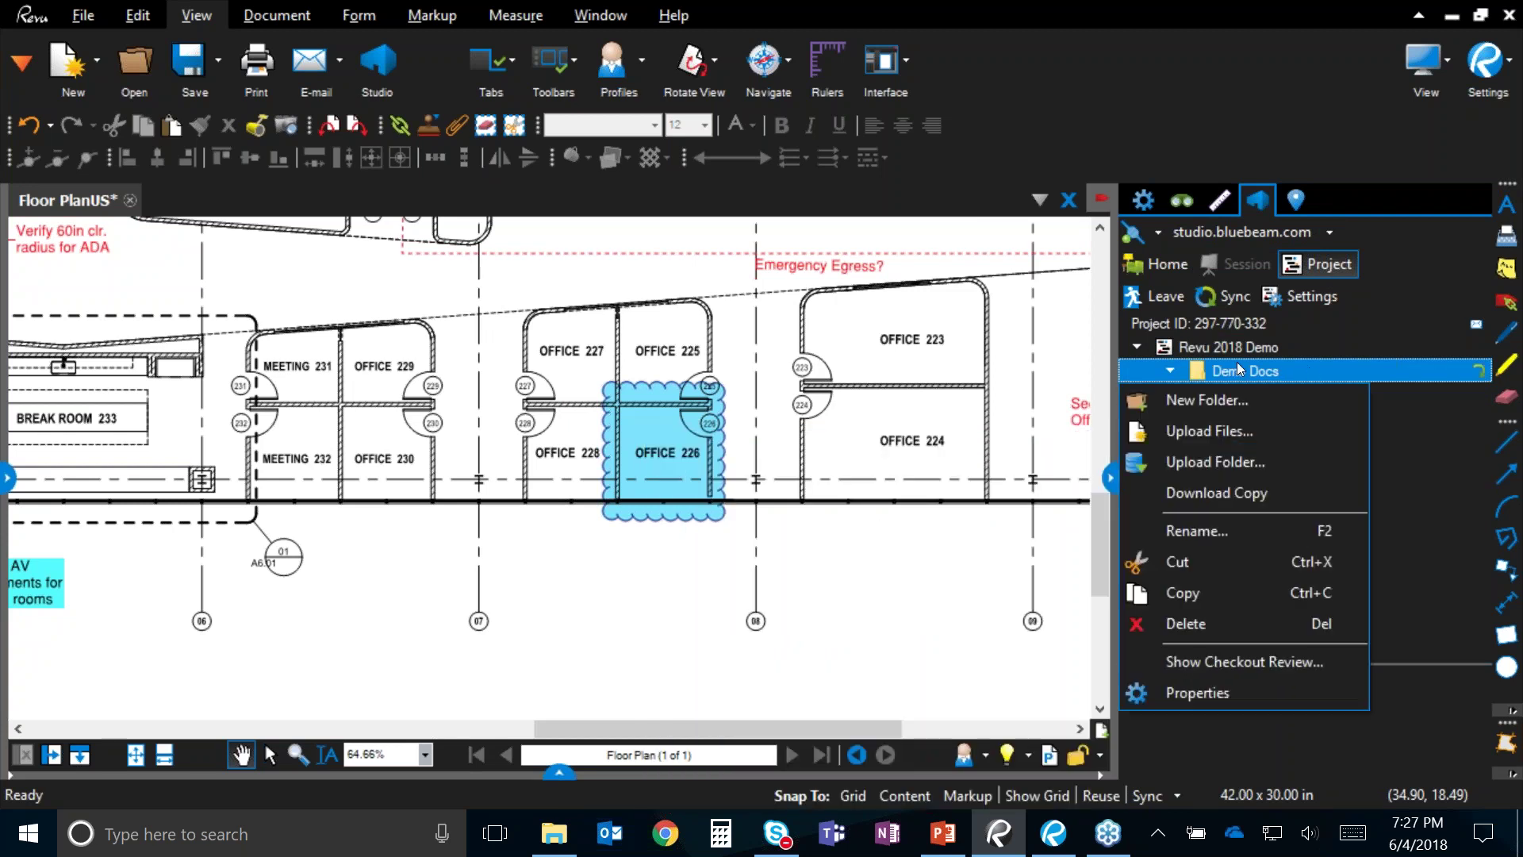
click(1253, 430)
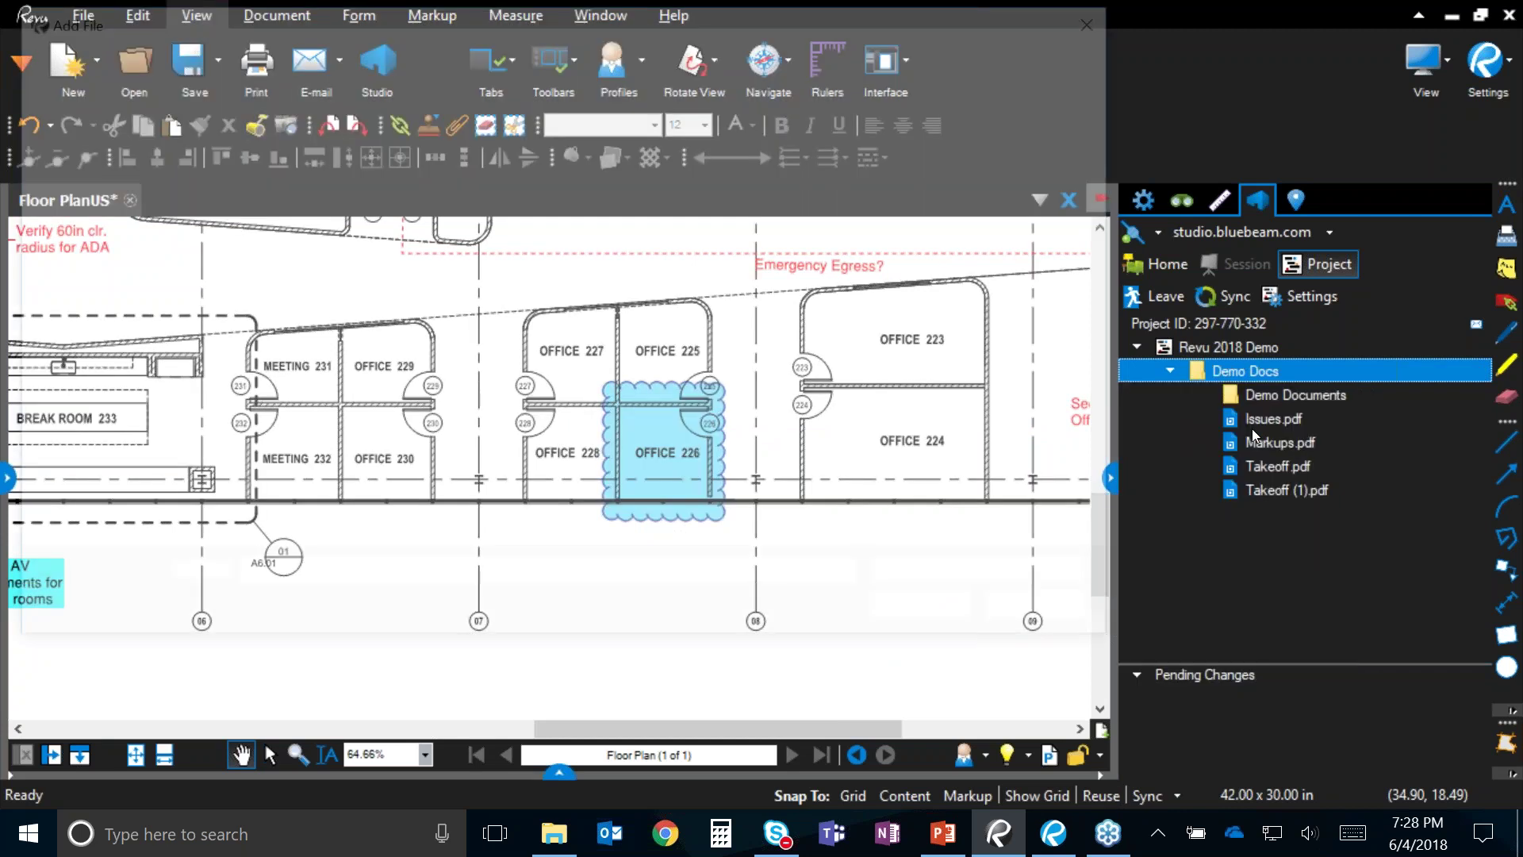
scroll(119, 391, up, 6)
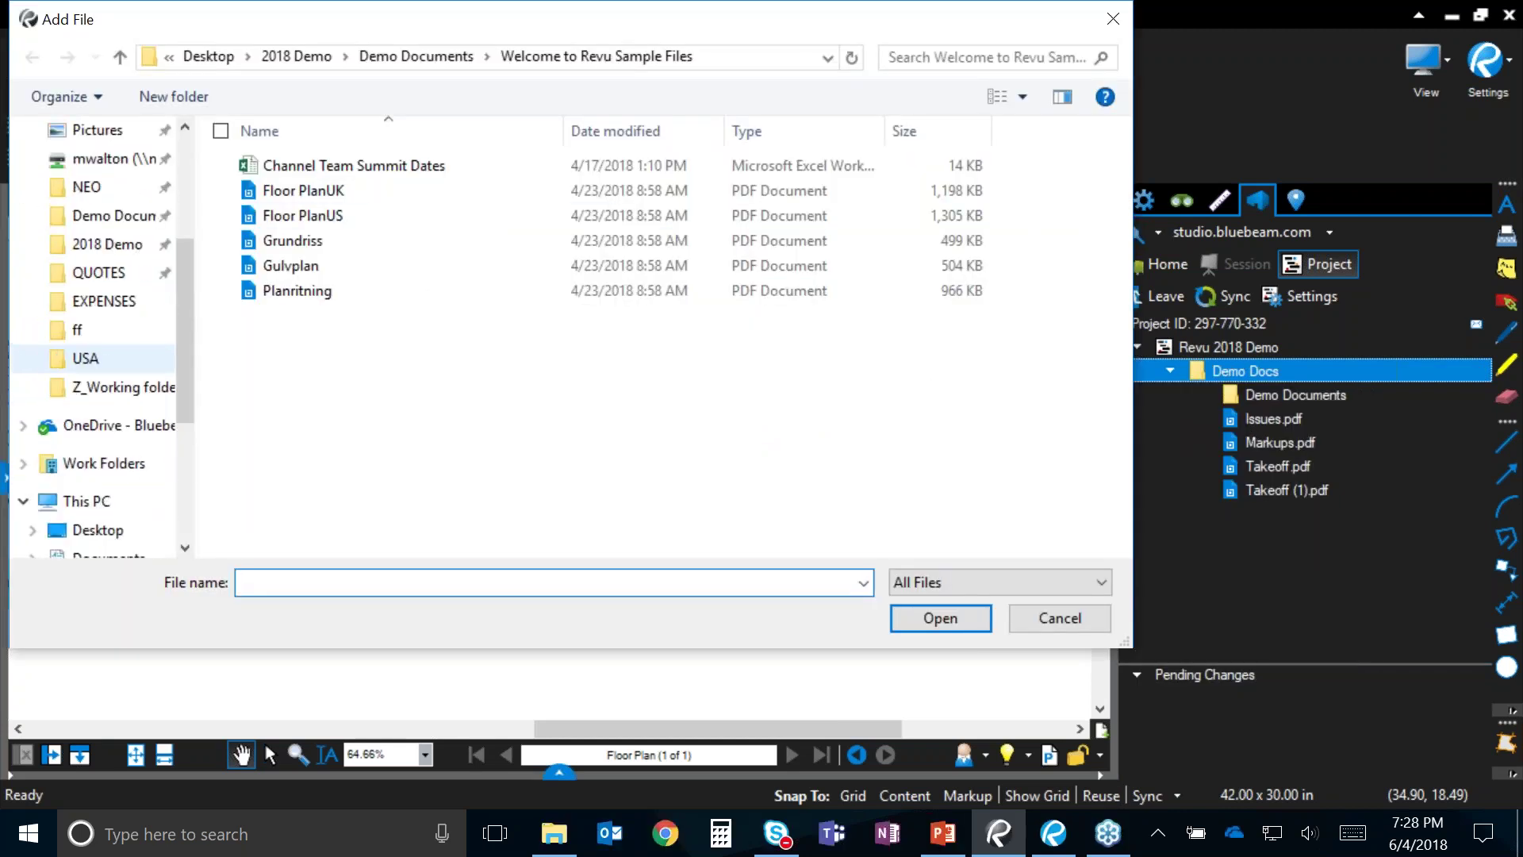
click(107, 387)
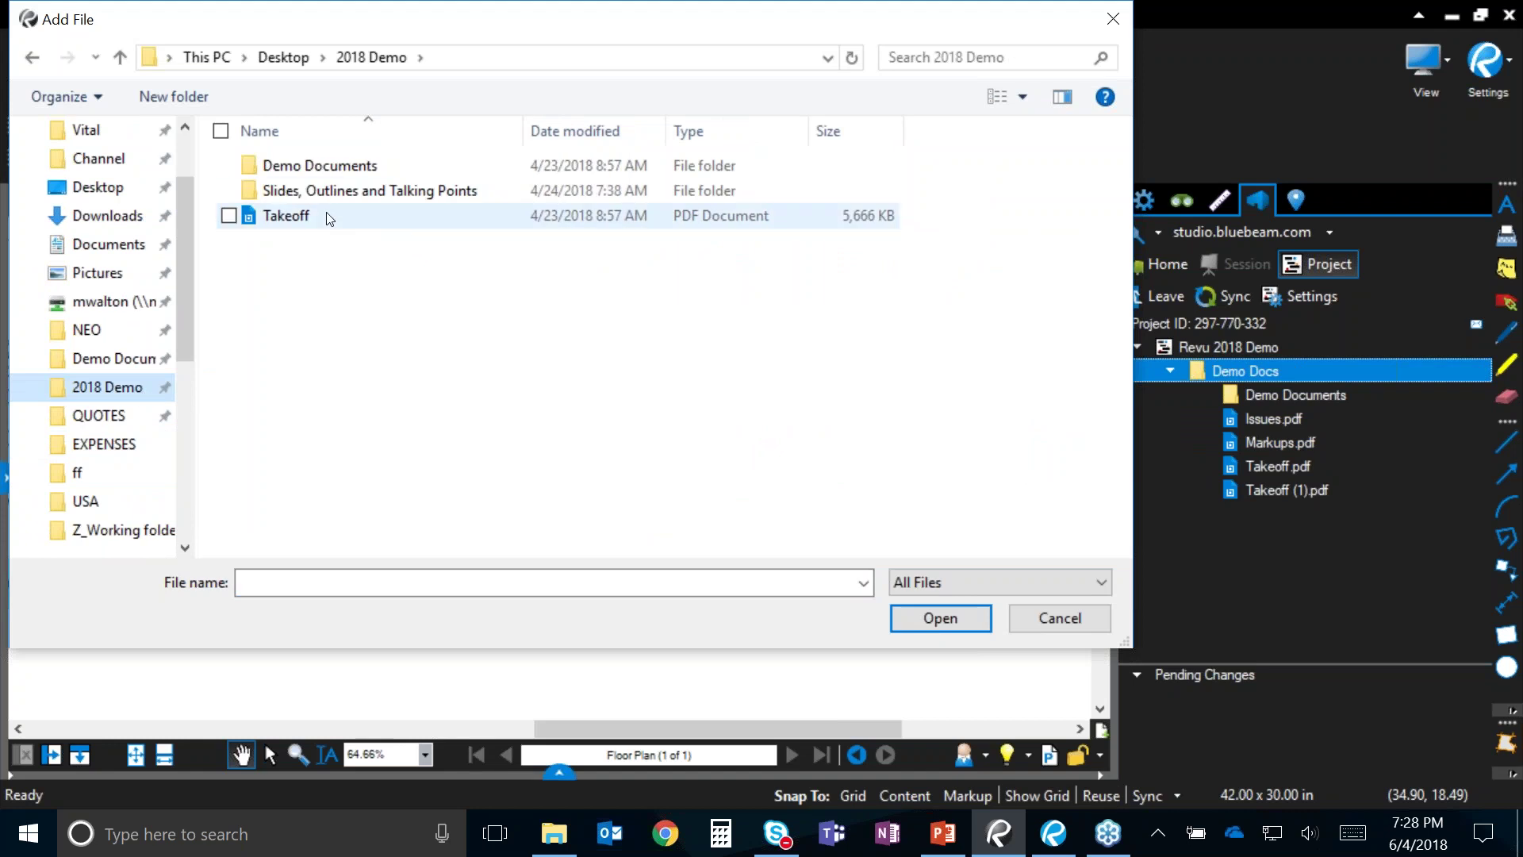
double_click(329, 218)
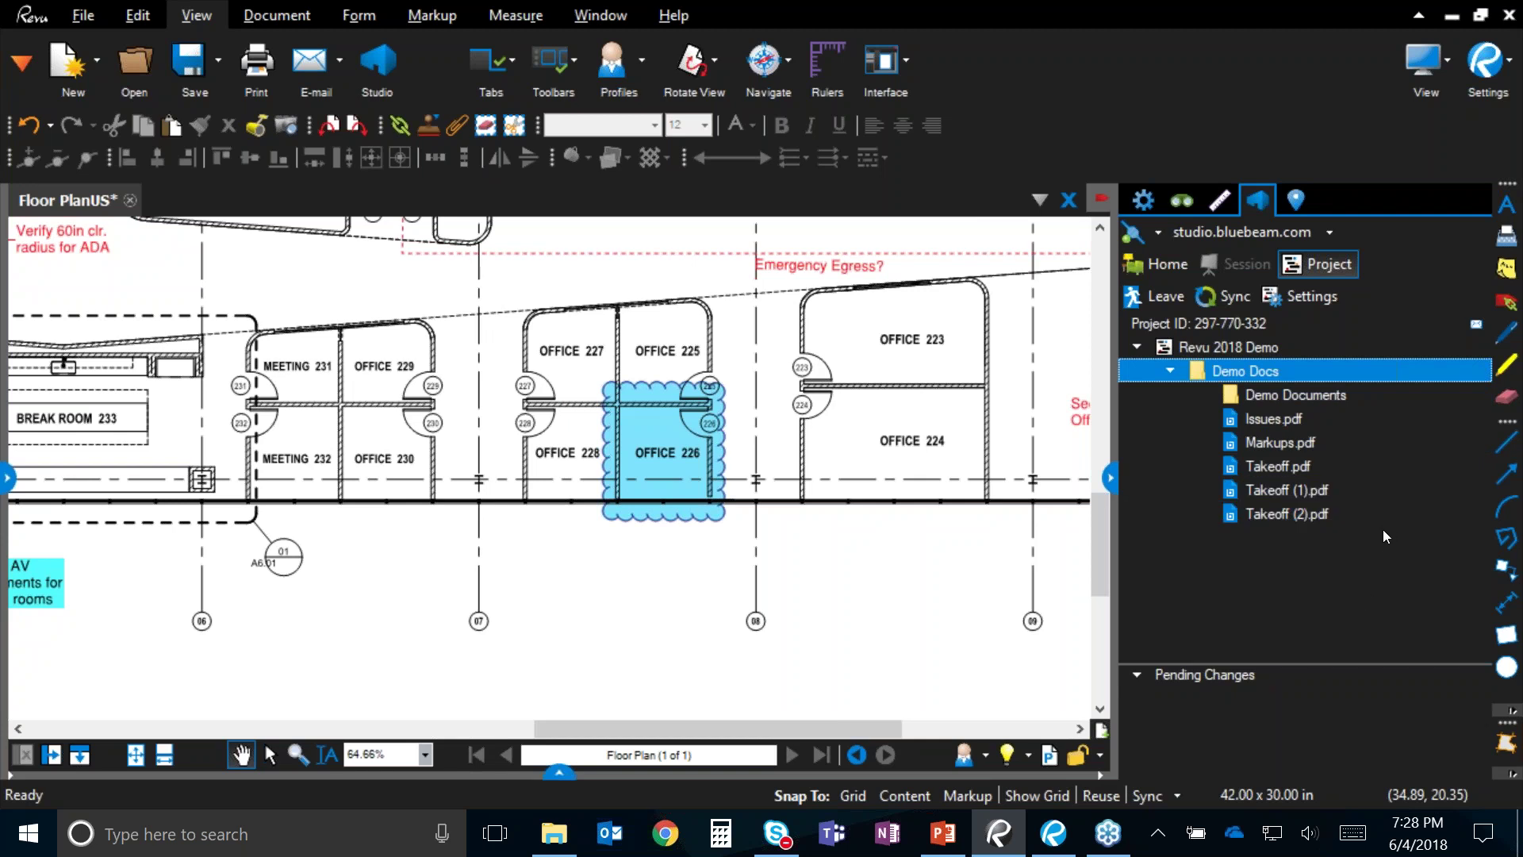
Step: Open Takeoff (2).pdf from the Demo Docs folder and dismiss the legend notice
mouse_move(1379, 517)
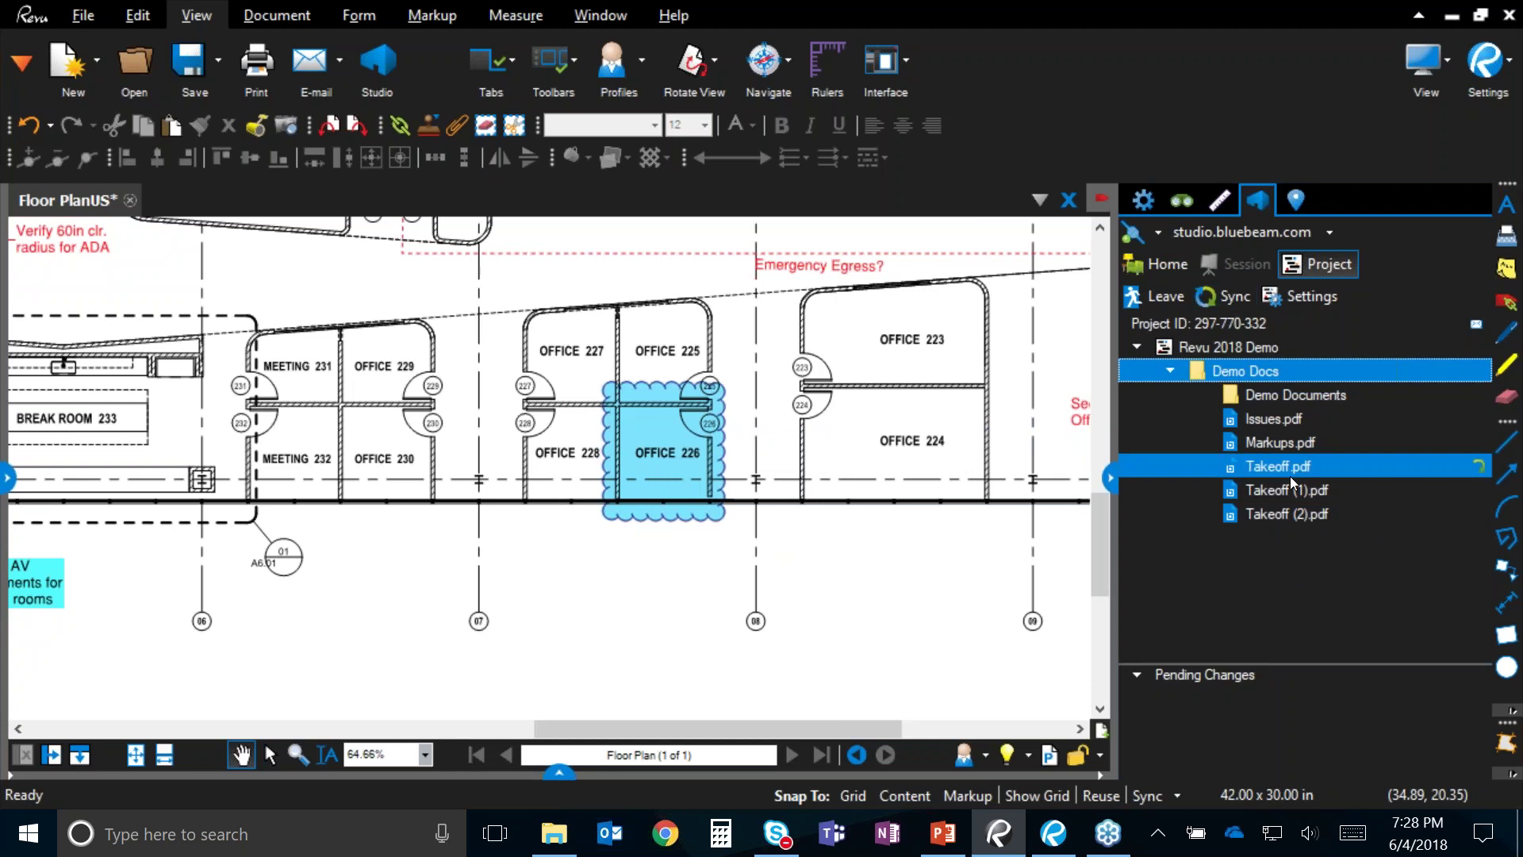
double_click(1301, 515)
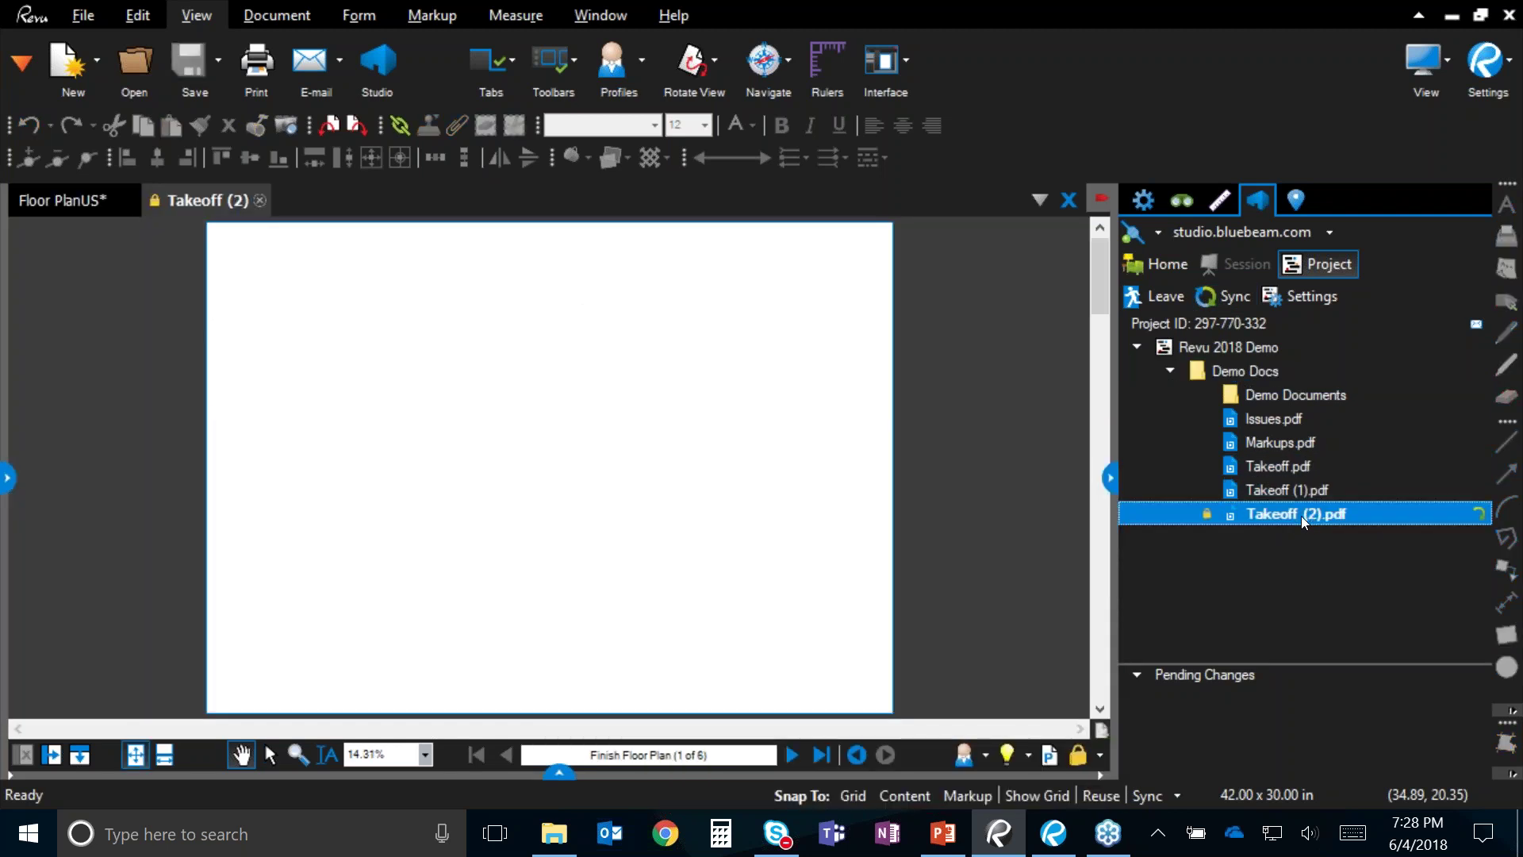
click(940, 464)
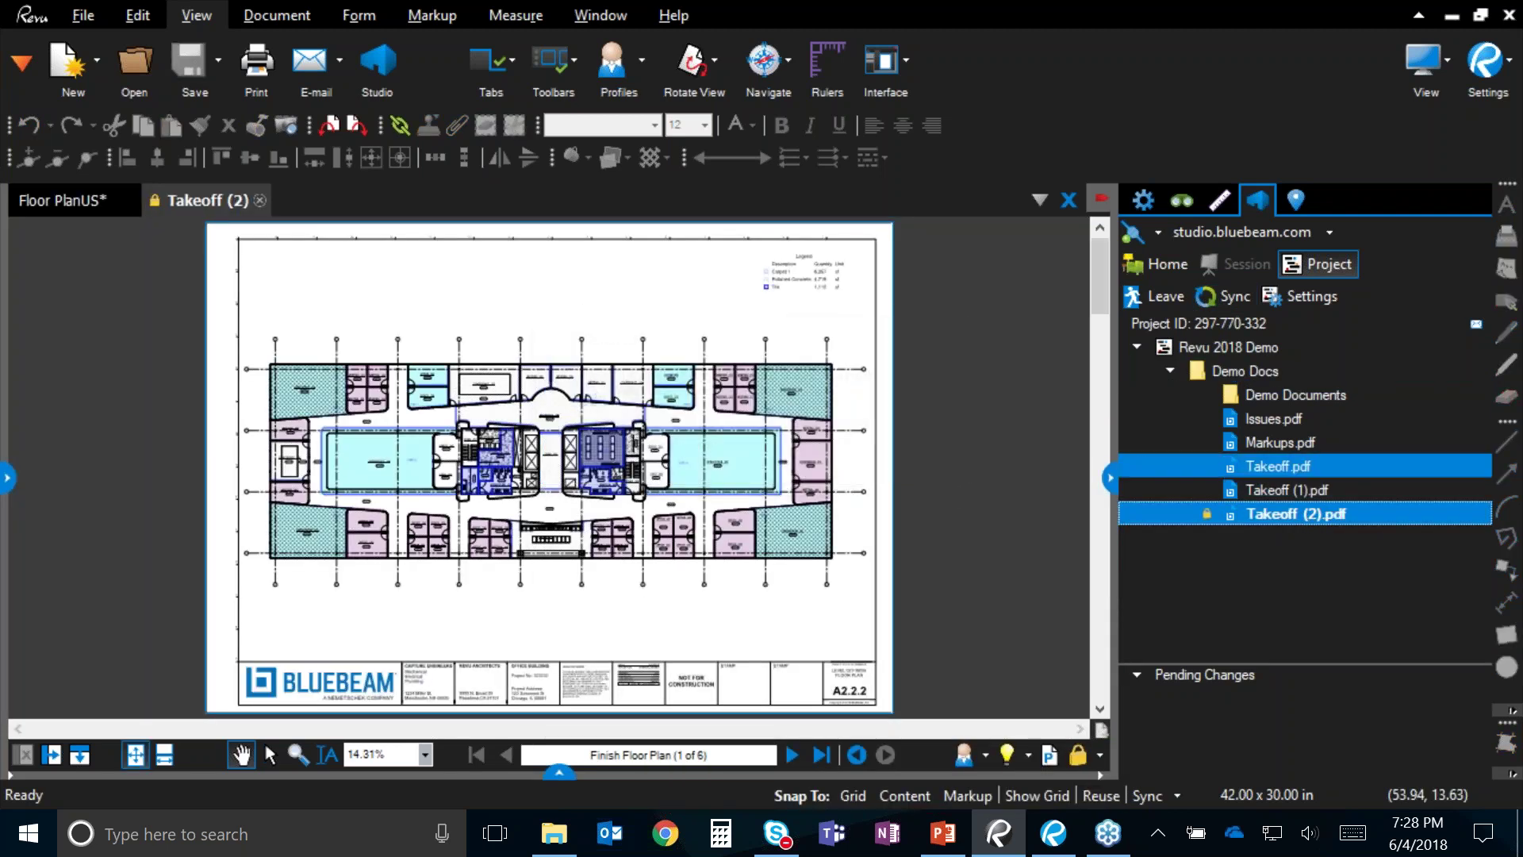
Step: Leave the Revu 2018 Demo project and open the Revu 2018 project
click(1158, 301)
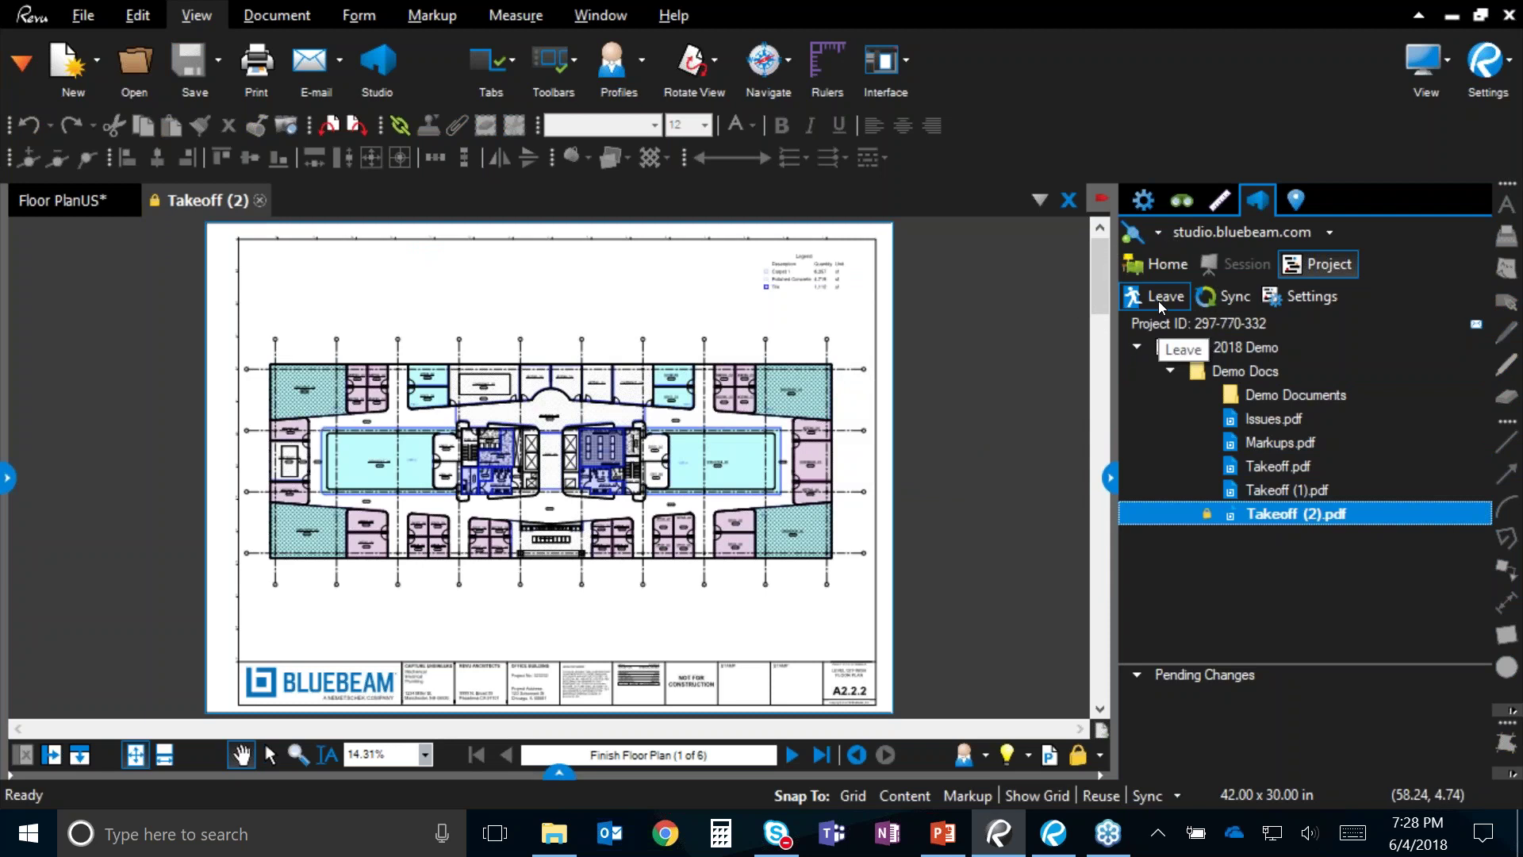
click(1269, 582)
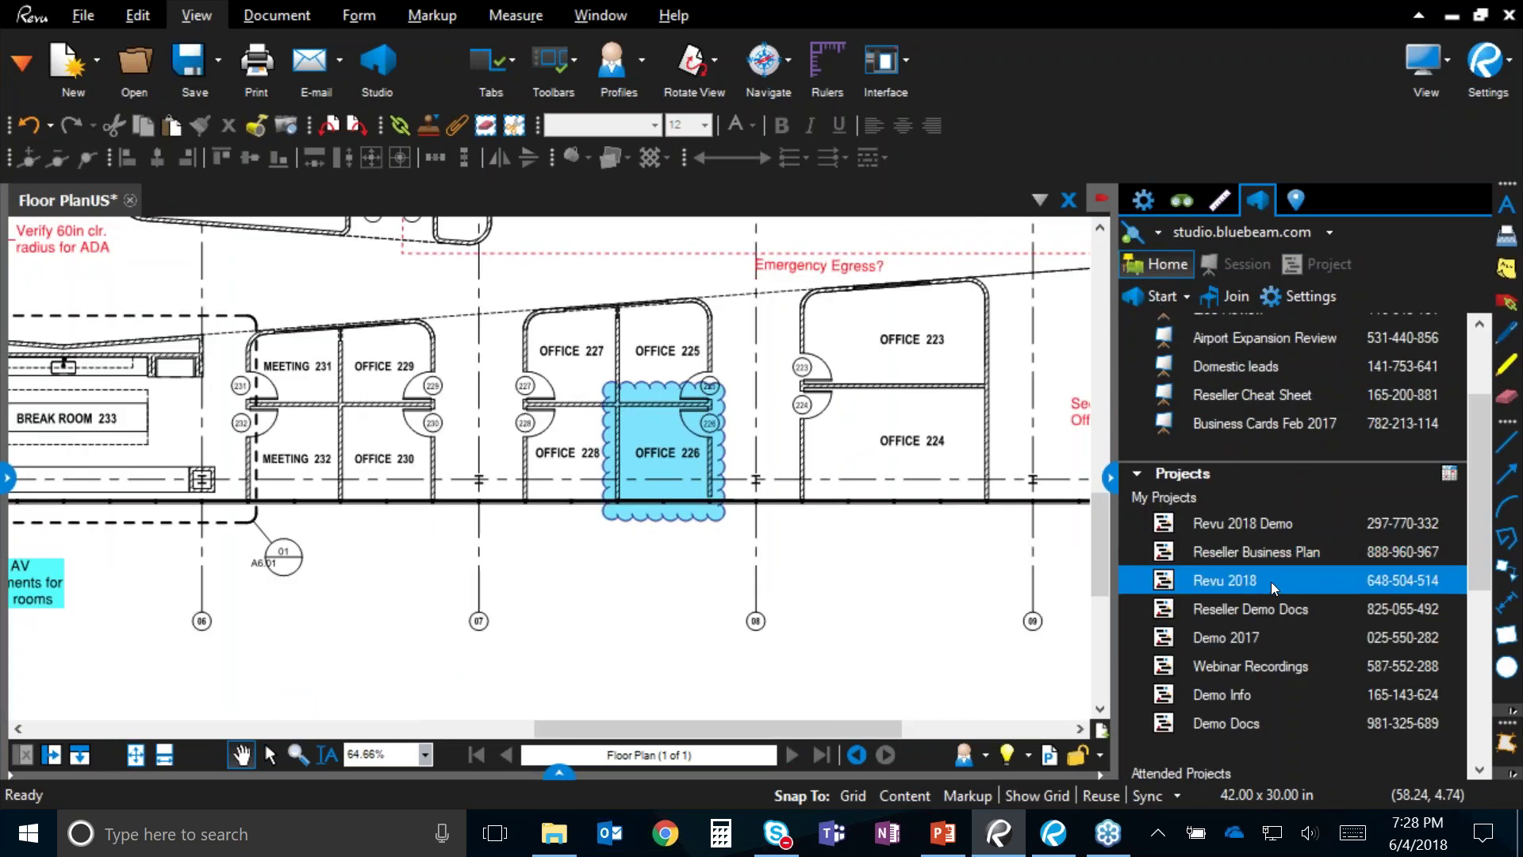
double_click(1273, 587)
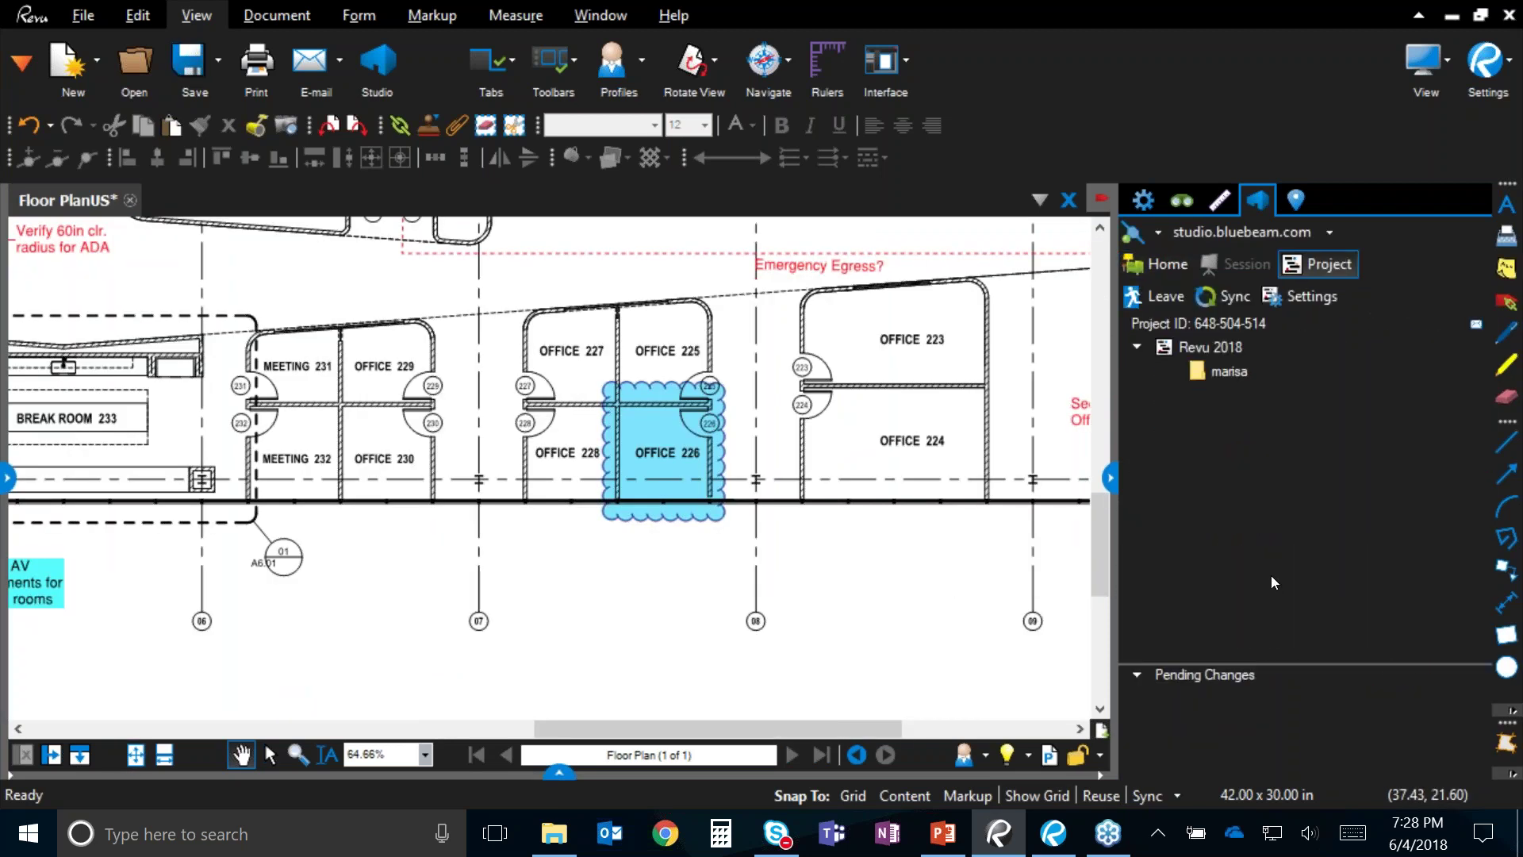
Step: Expand the project's top-level folder, open its Takeoff.pdf and dismiss the legend notice
click(1248, 373)
double_click(1248, 373)
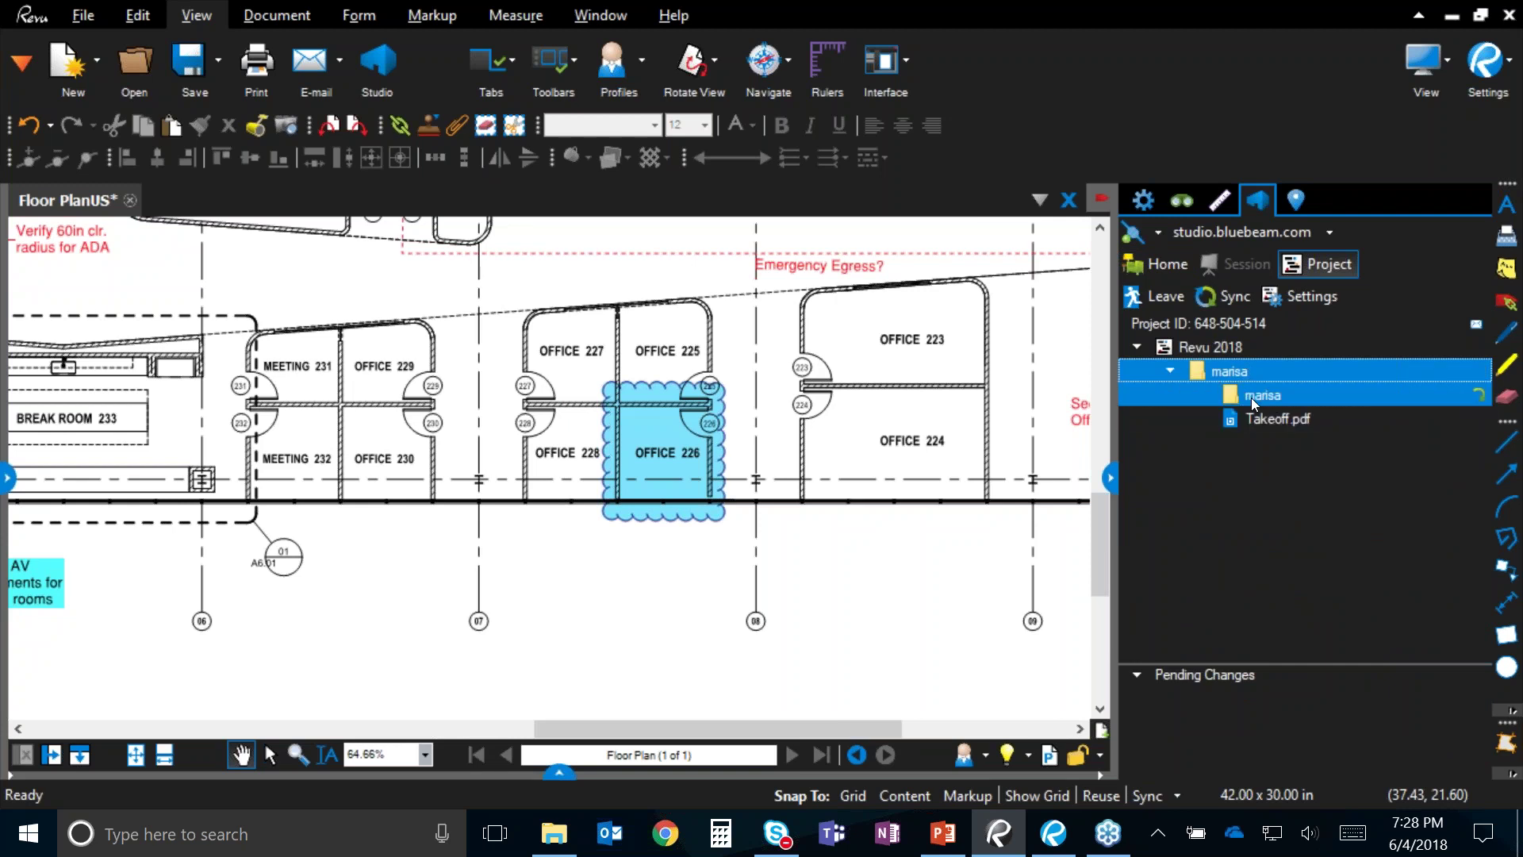
click(1269, 419)
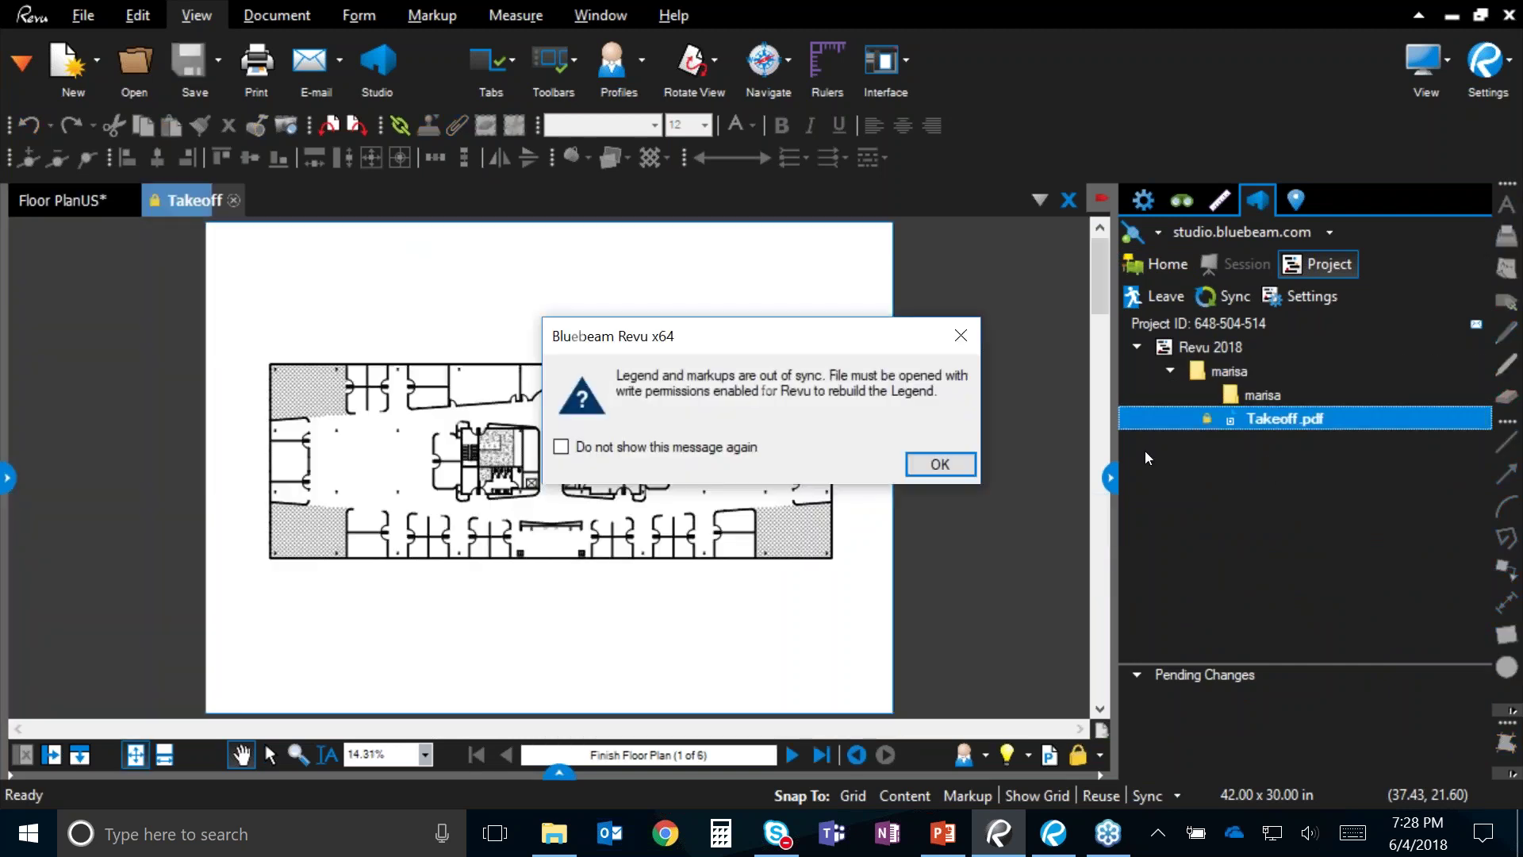
click(949, 466)
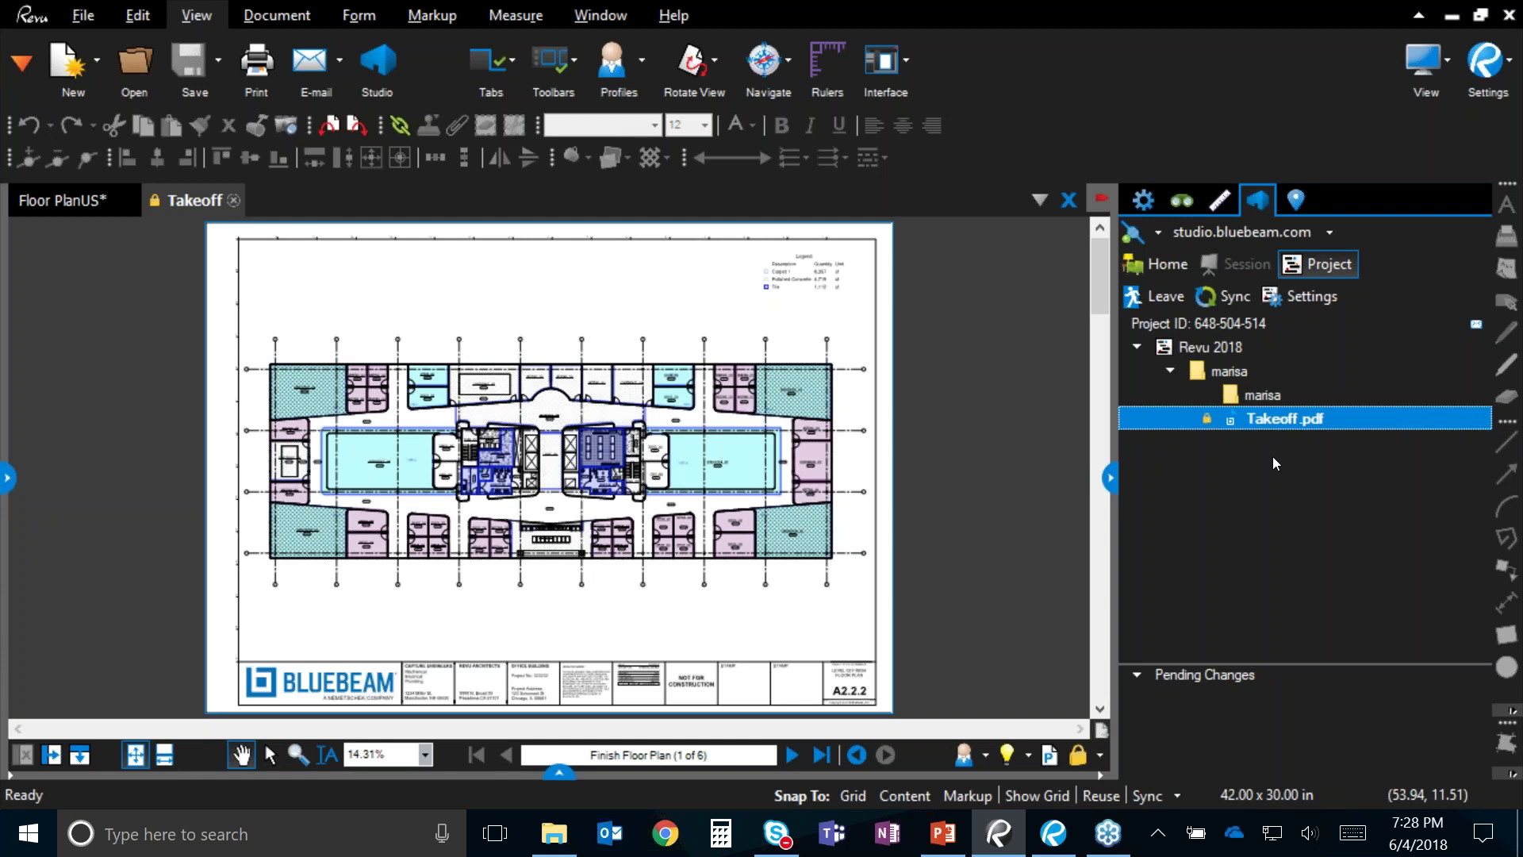
Step: Review the commands available for the project's subfolder without applying any
click(1277, 390)
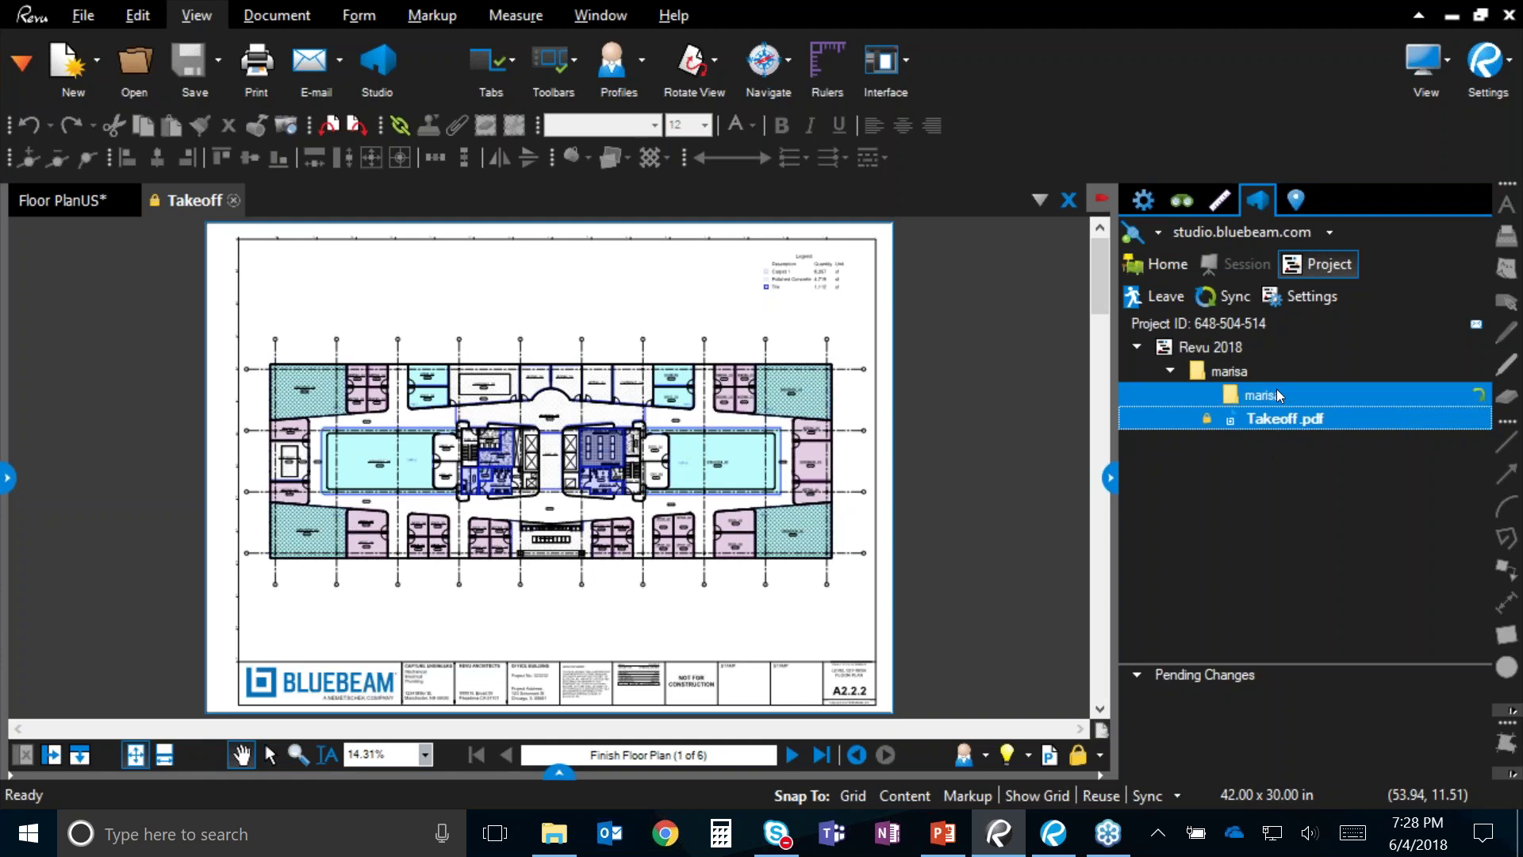
right_click(1277, 394)
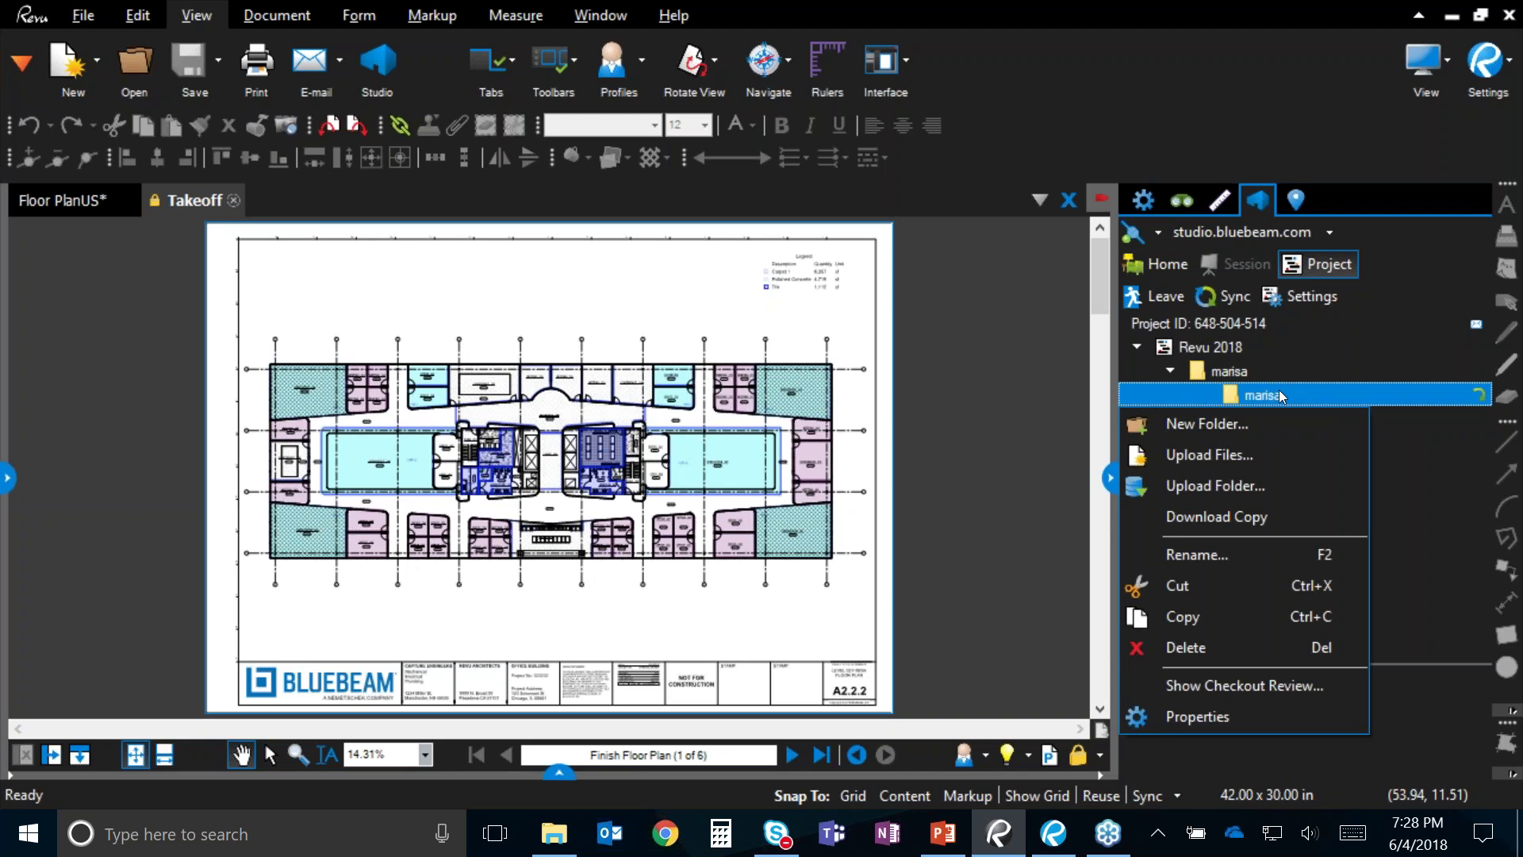
click(1377, 411)
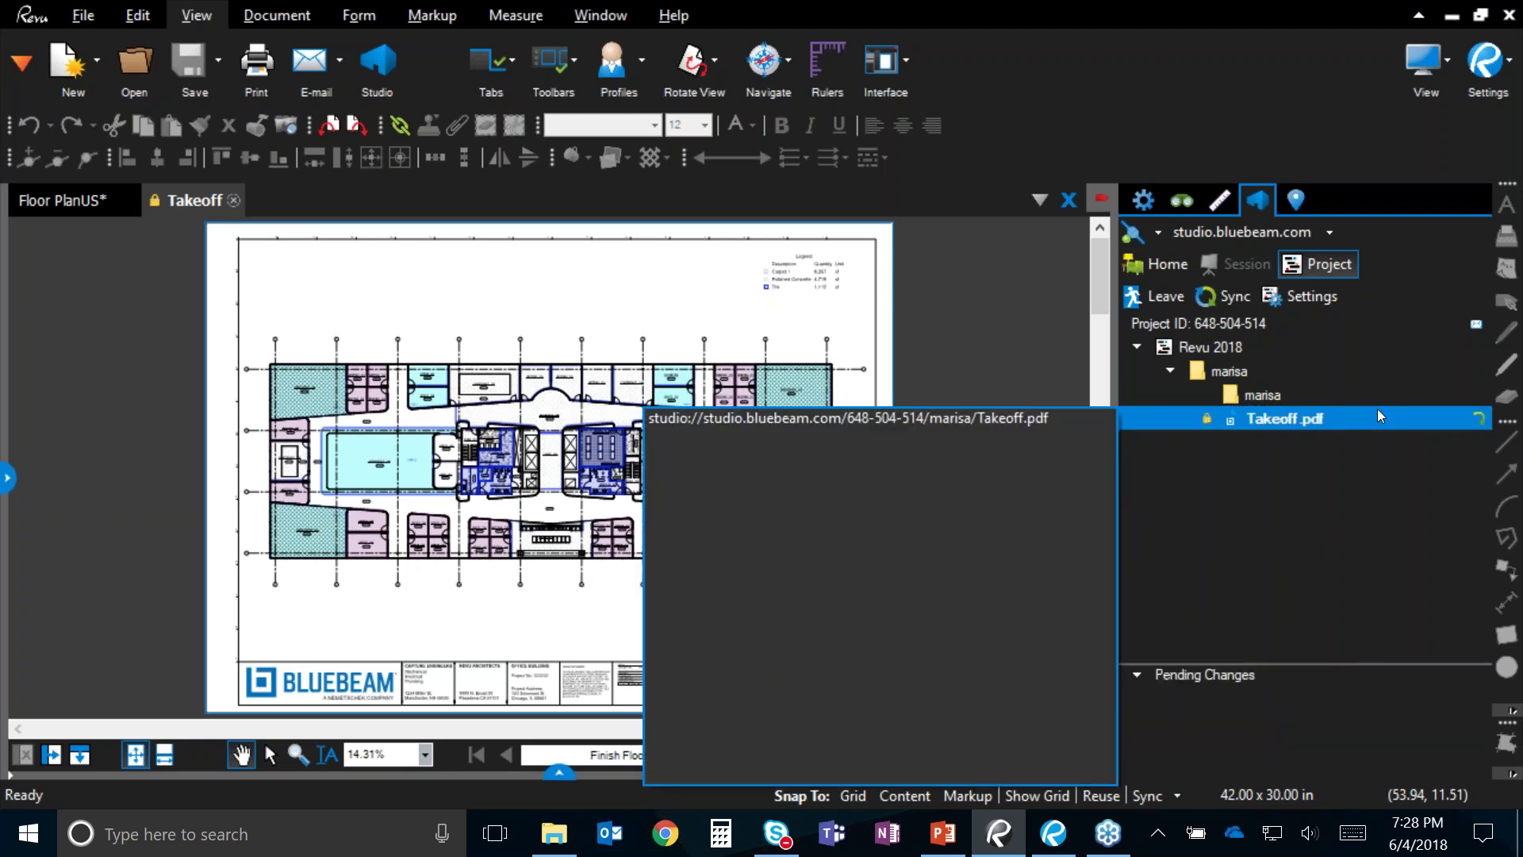
click(1345, 493)
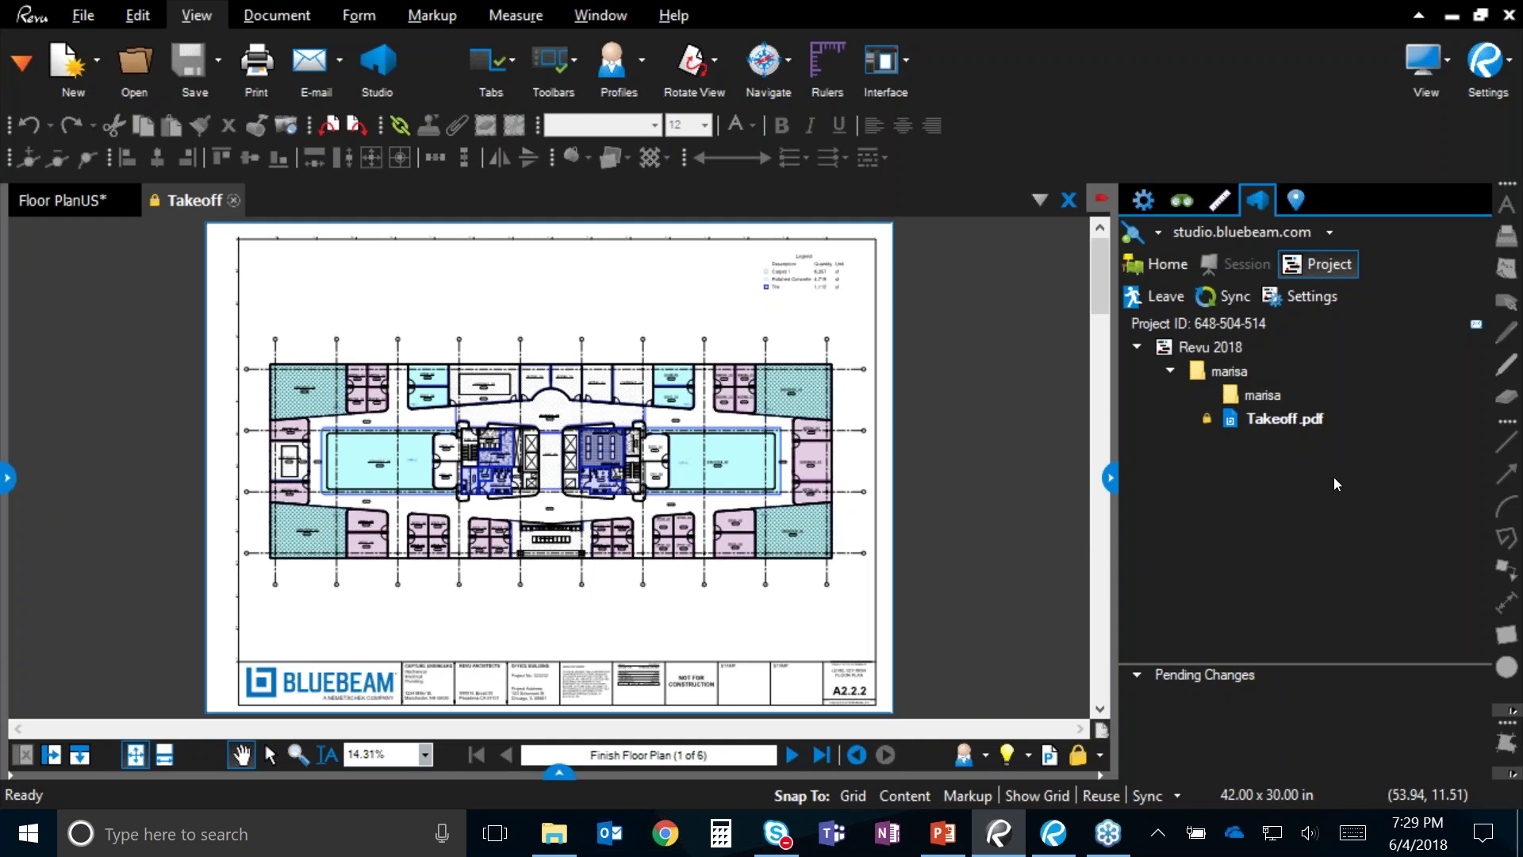
Step: Switch to the Revu 2018 window, show its Studio panel and sign in with the account password
click(1448, 18)
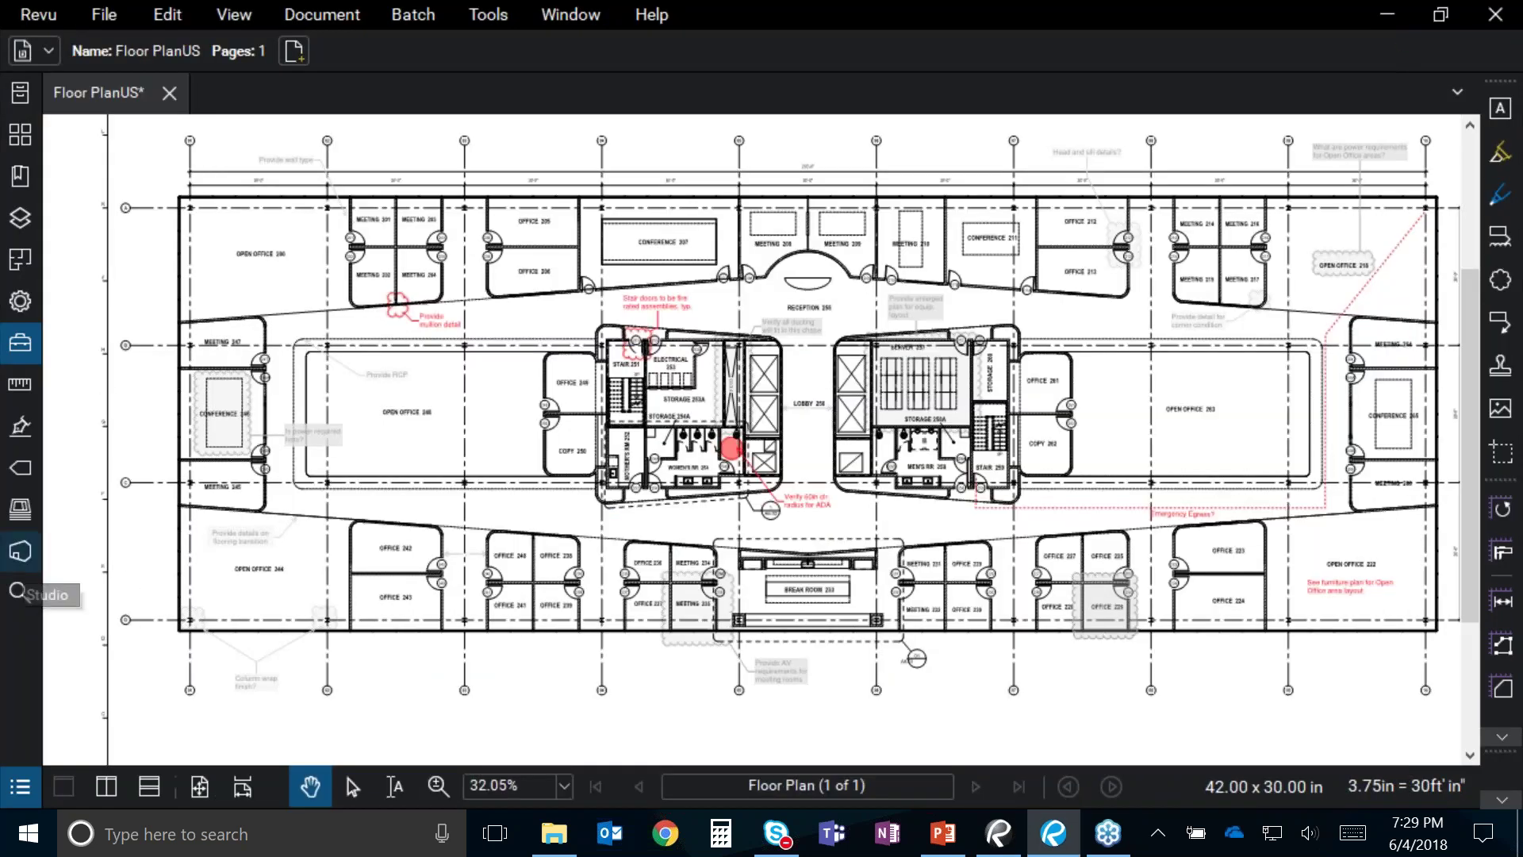
click(38, 556)
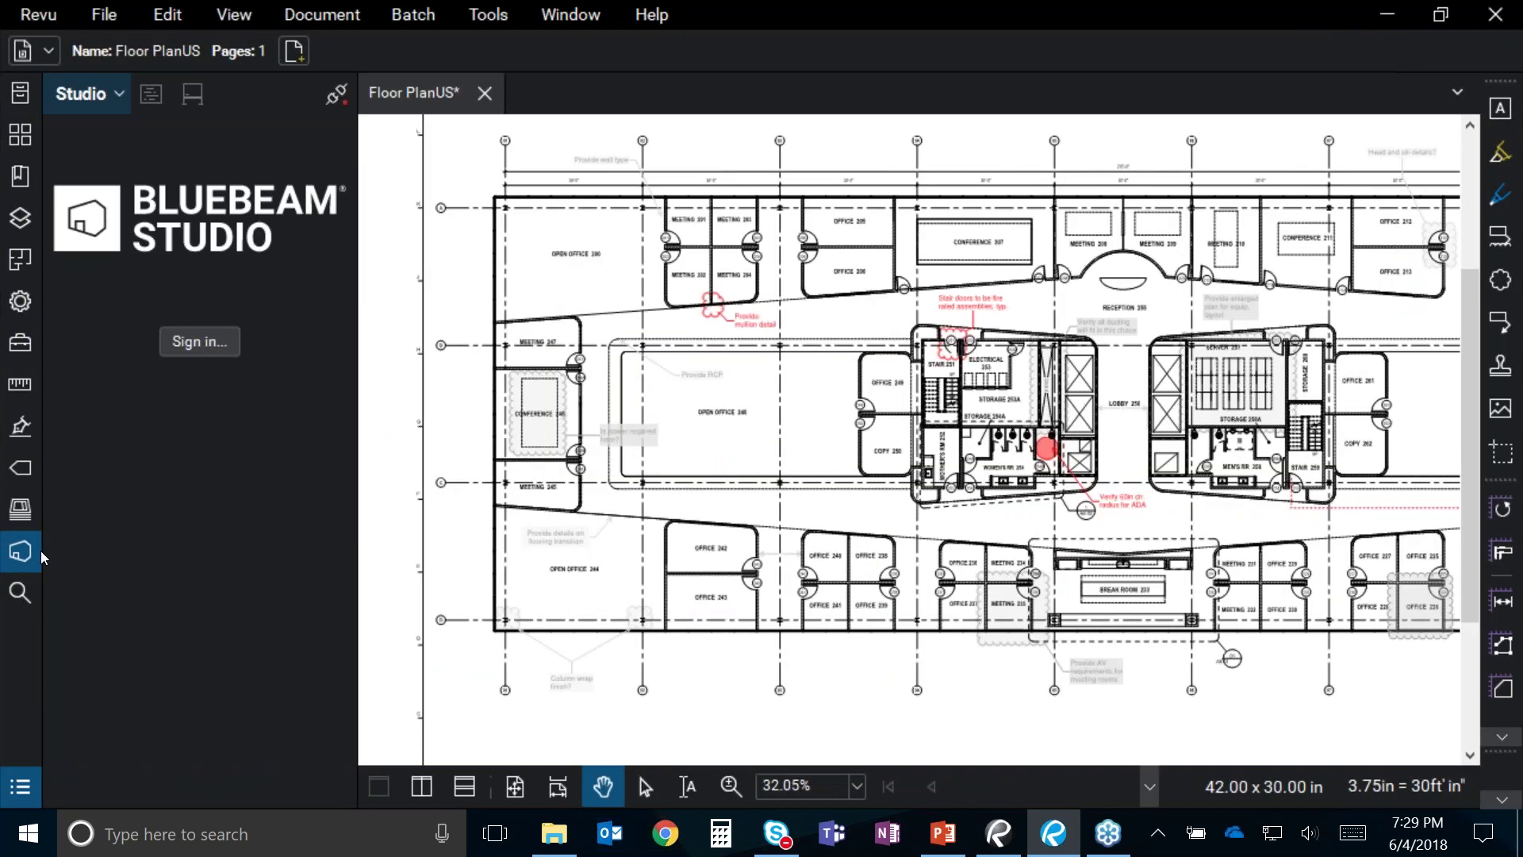
click(205, 342)
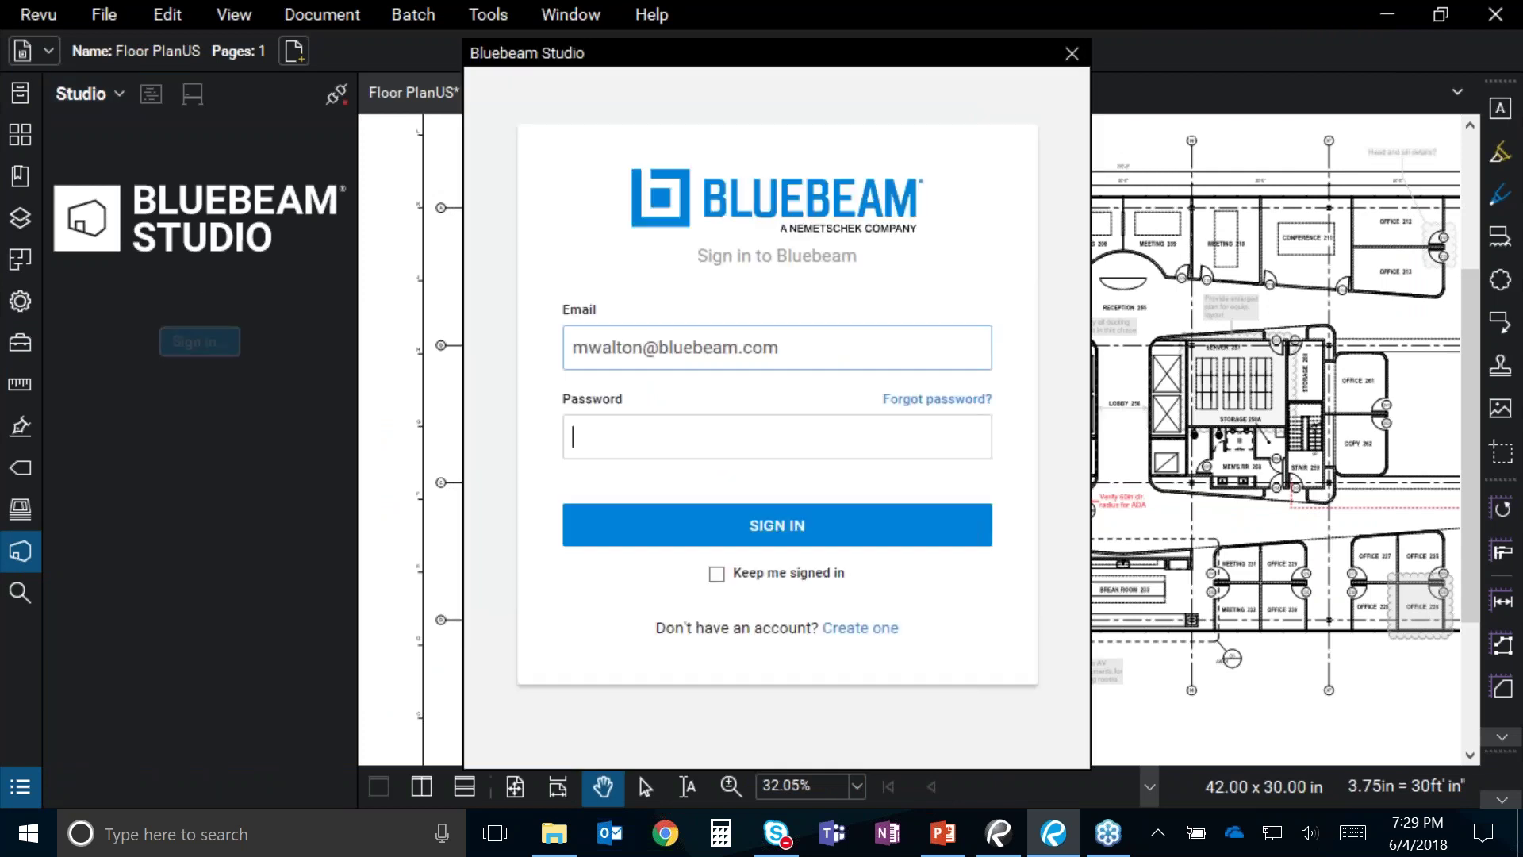
text(•••••••••••)
key(Tab)
key(Return)
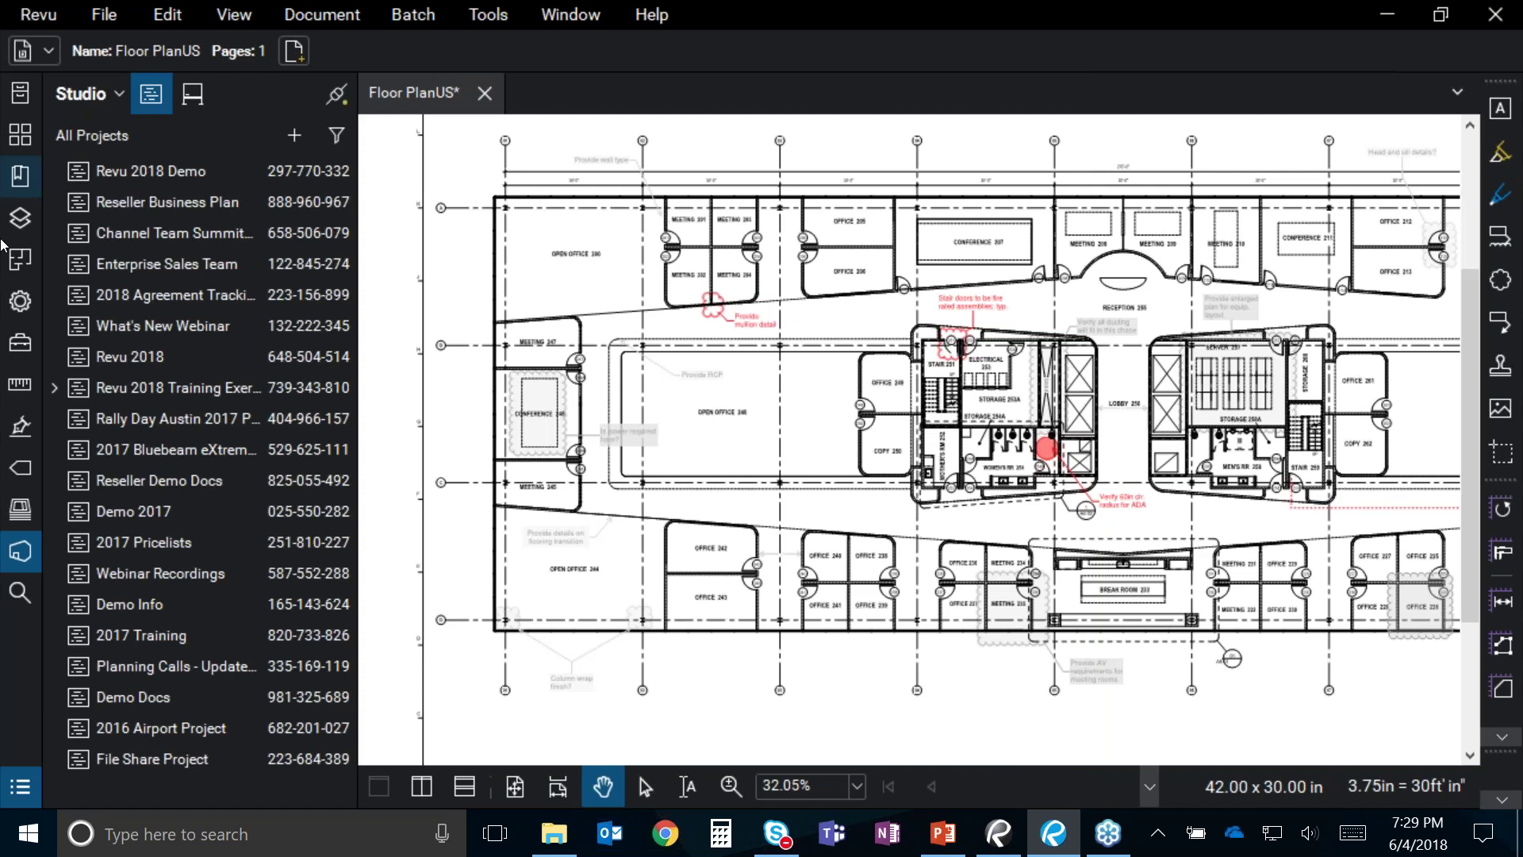
click(111, 99)
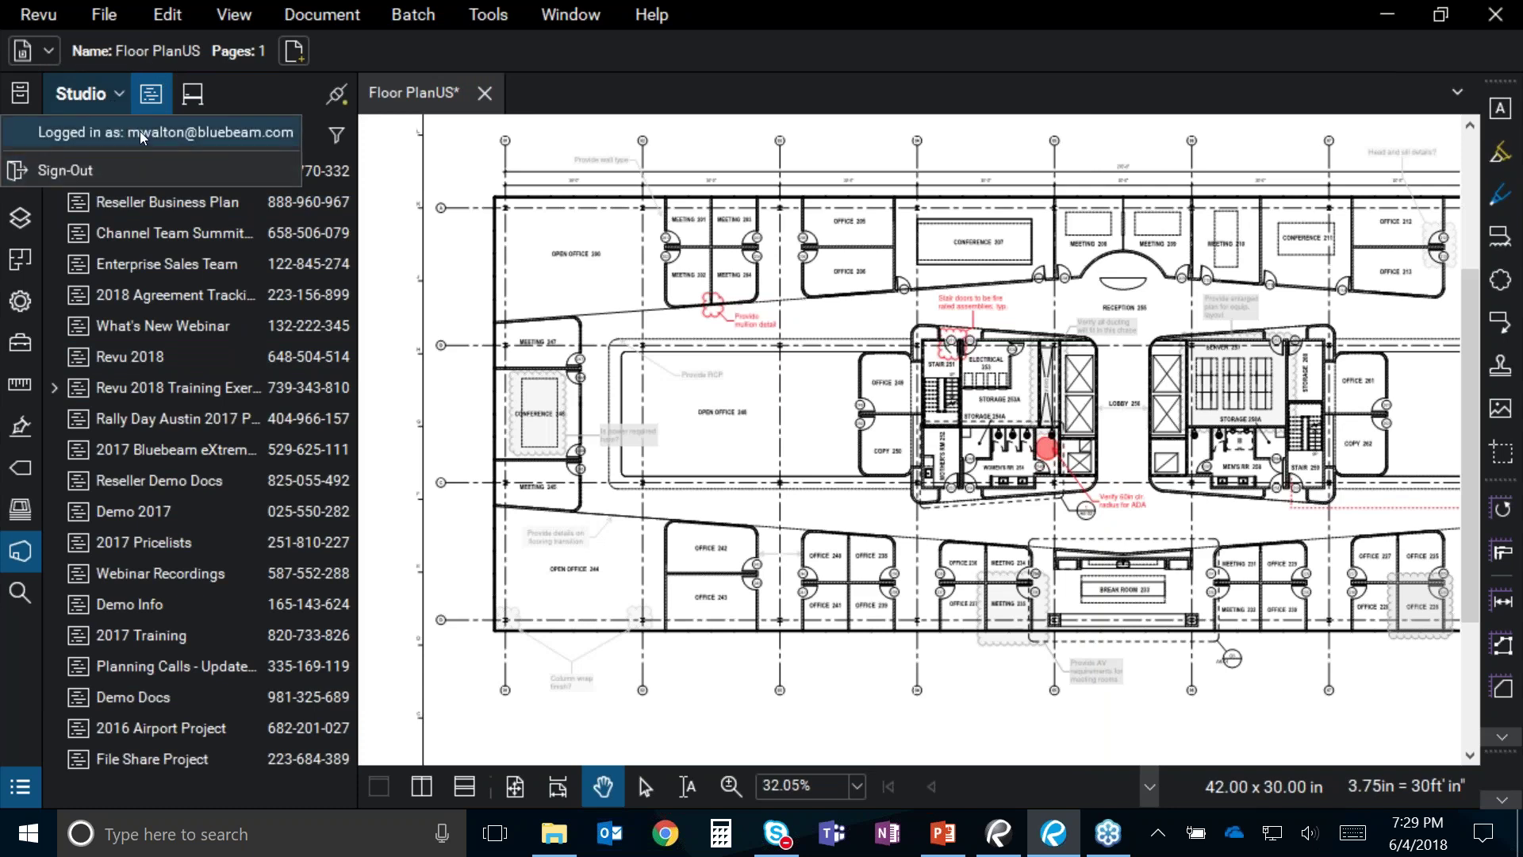
click(146, 111)
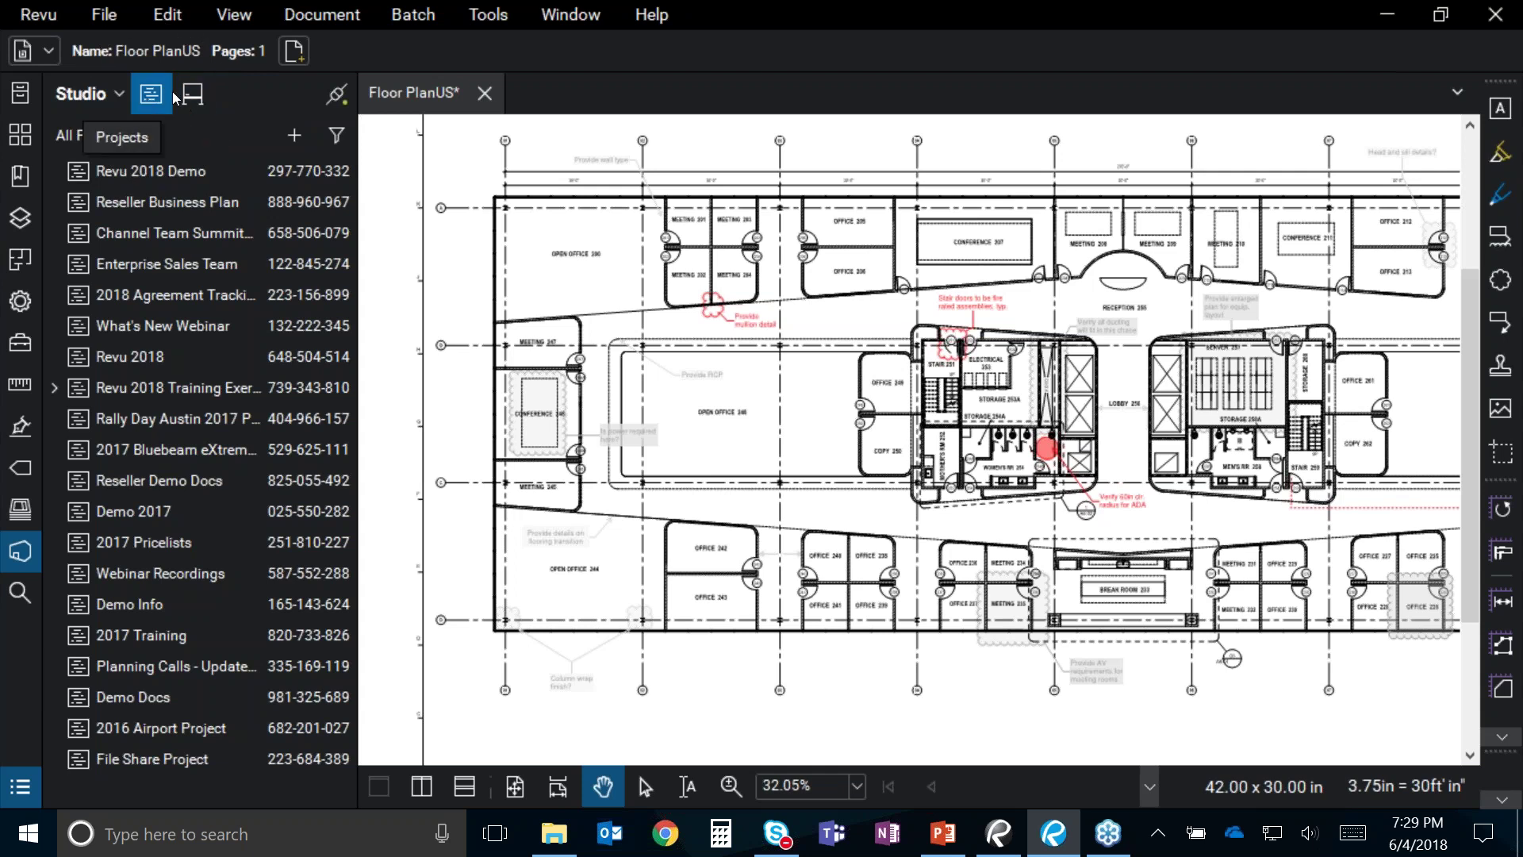
click(191, 97)
click(162, 100)
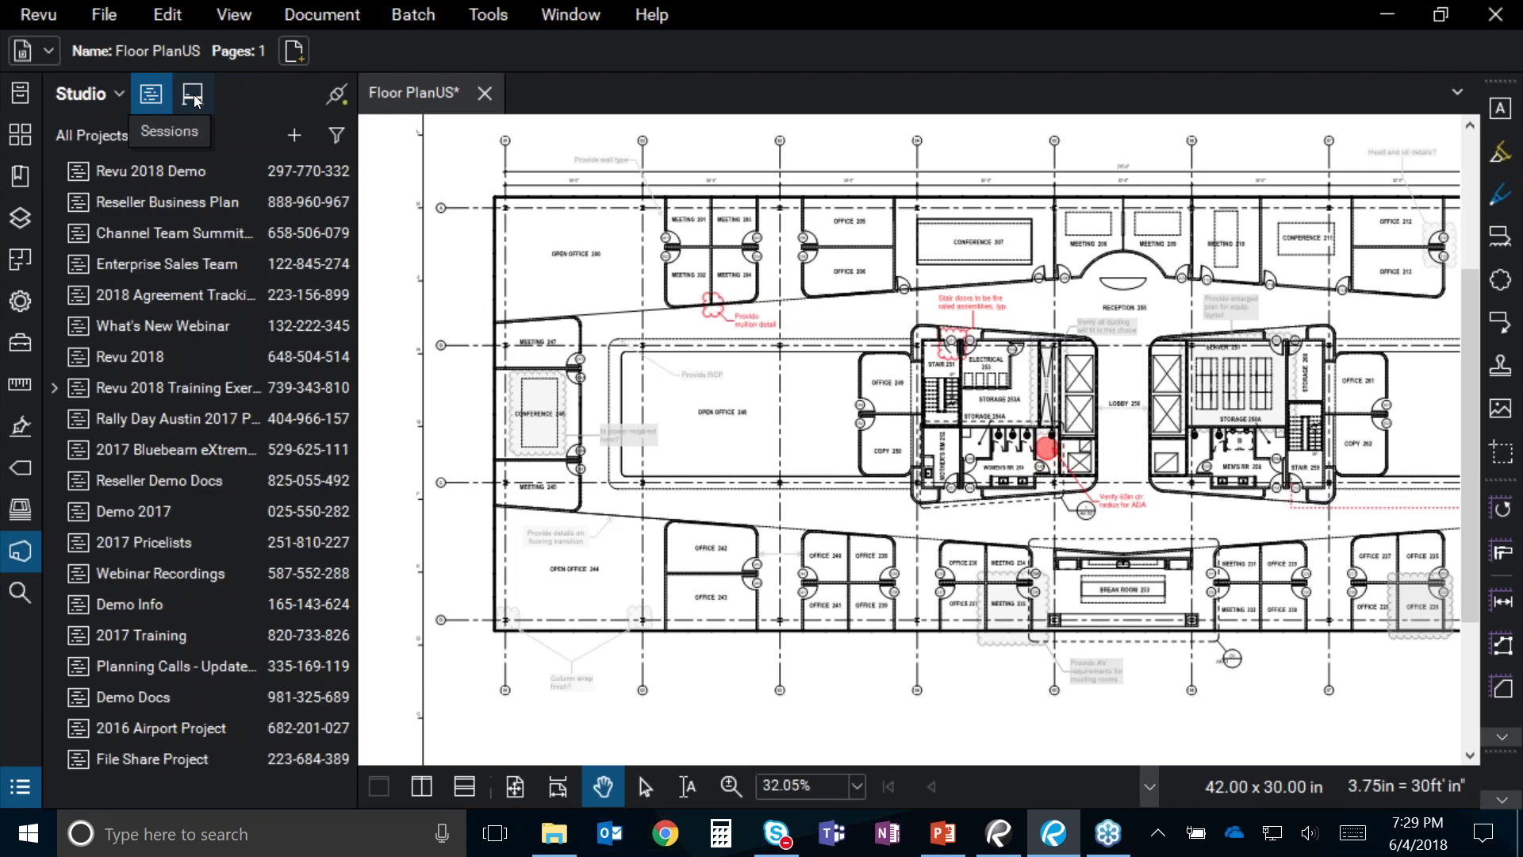
click(195, 98)
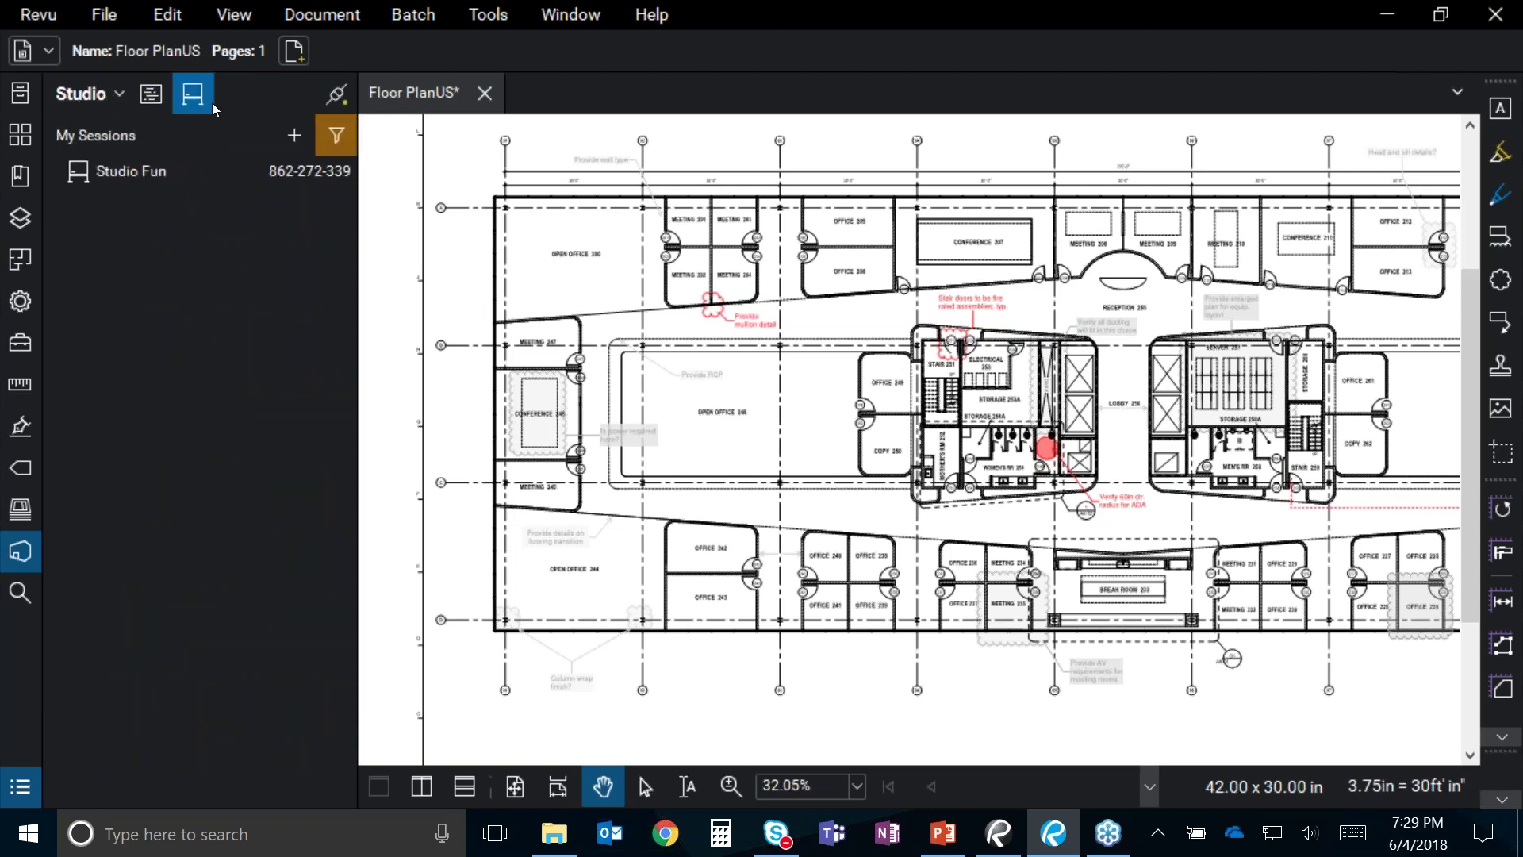
click(149, 96)
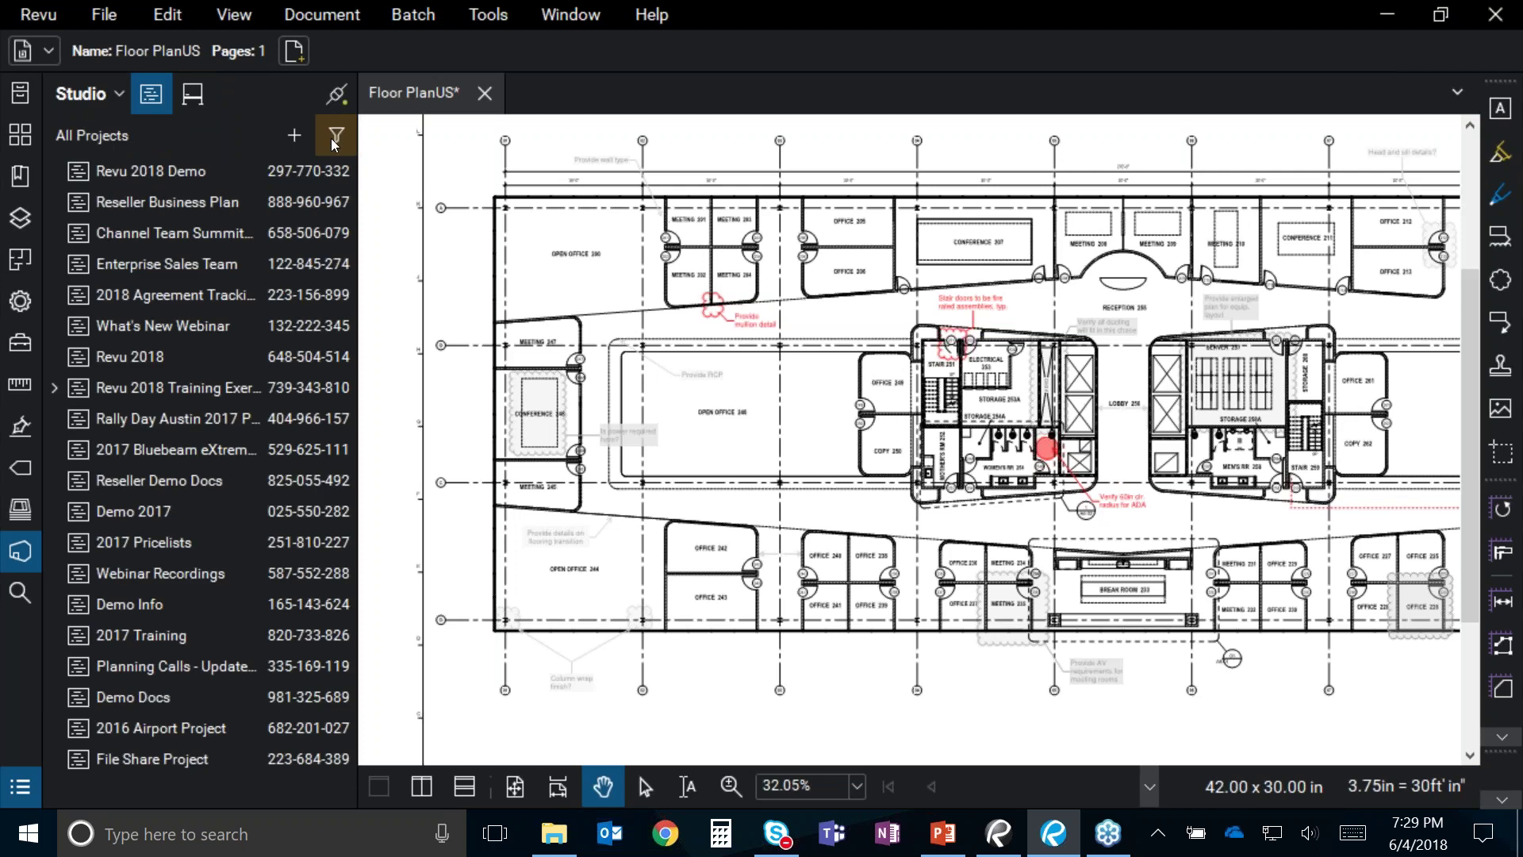
Step: Filter the Studio Projects list to show only My Projects
click(329, 138)
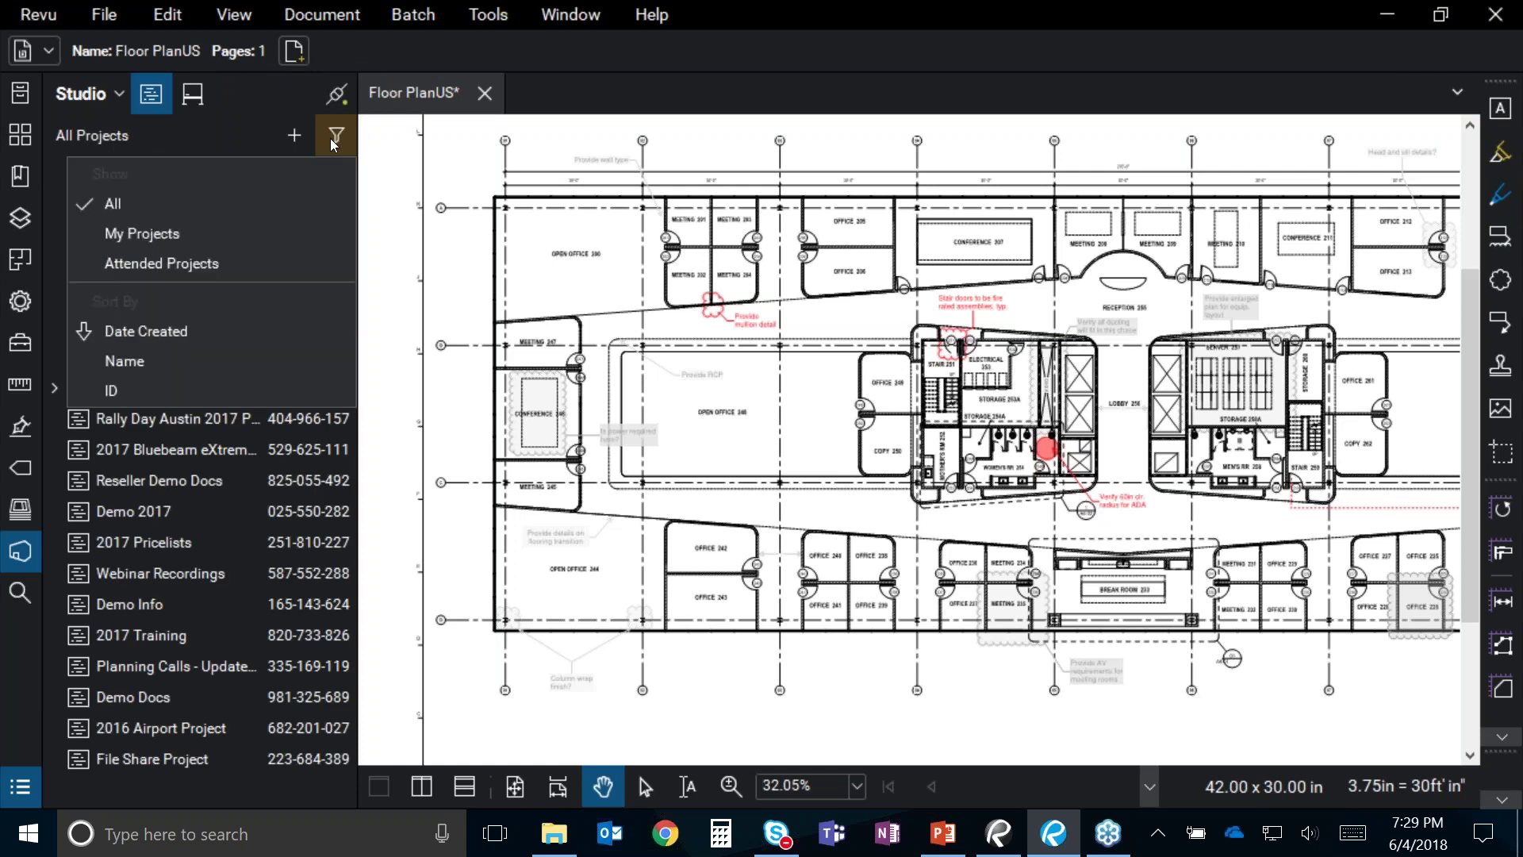
click(311, 227)
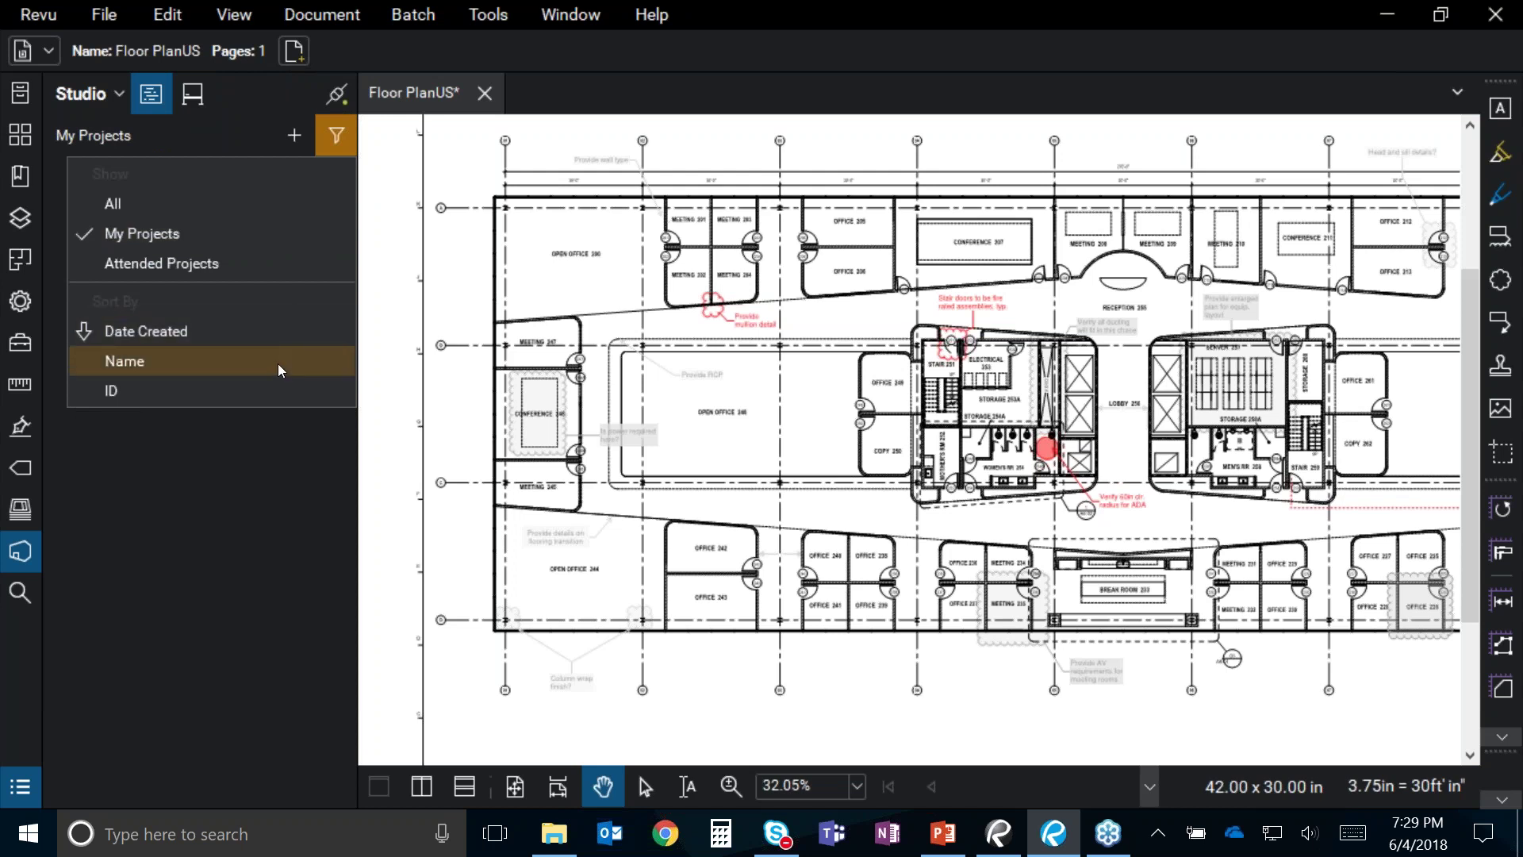
click(245, 486)
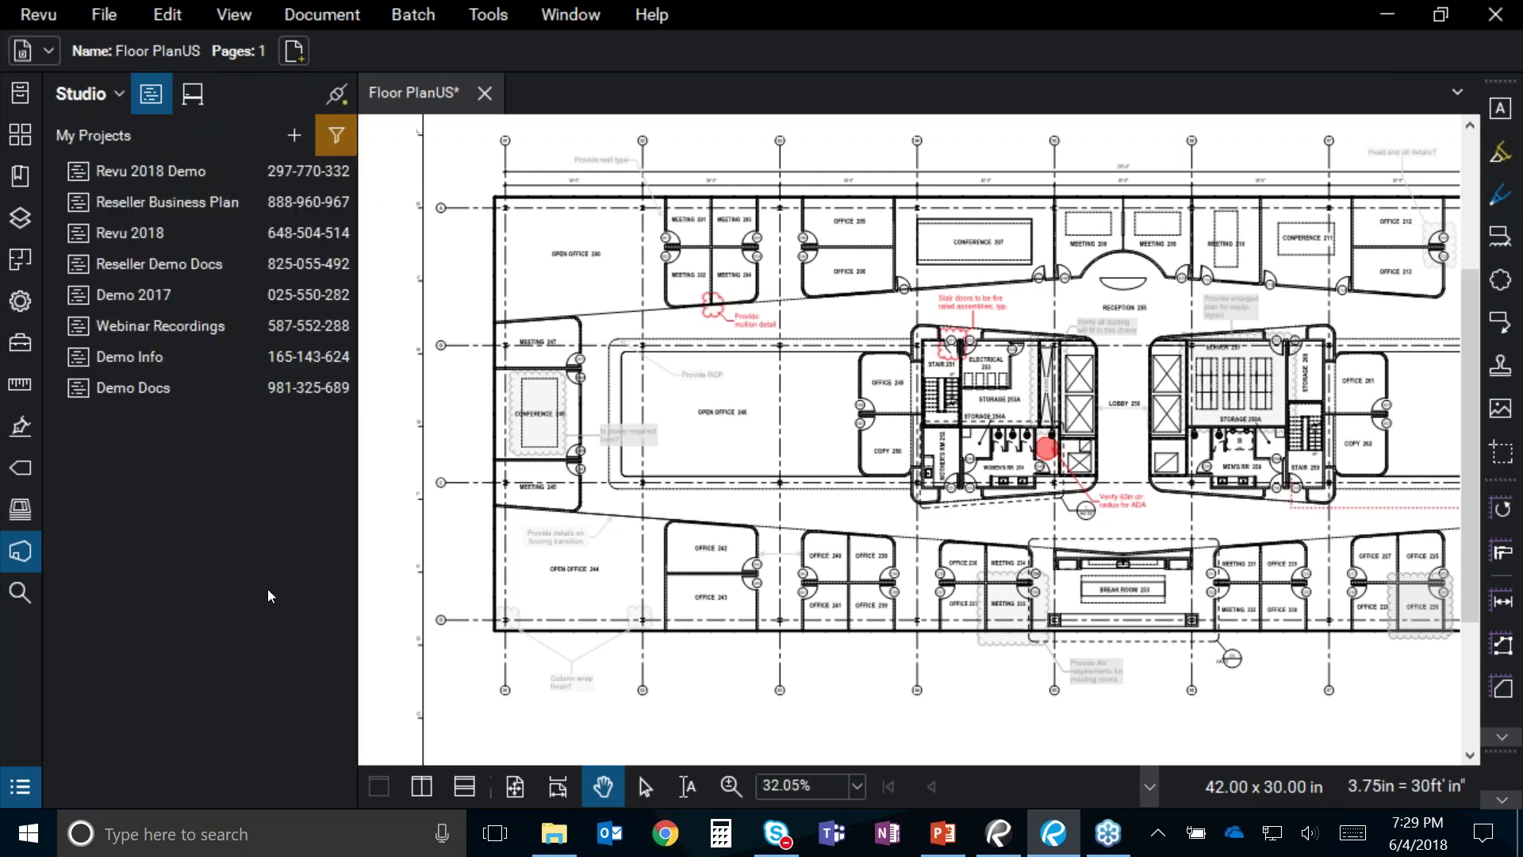
Step: Check the option for adding a project, view the Sessions list and return to the Projects list
click(297, 136)
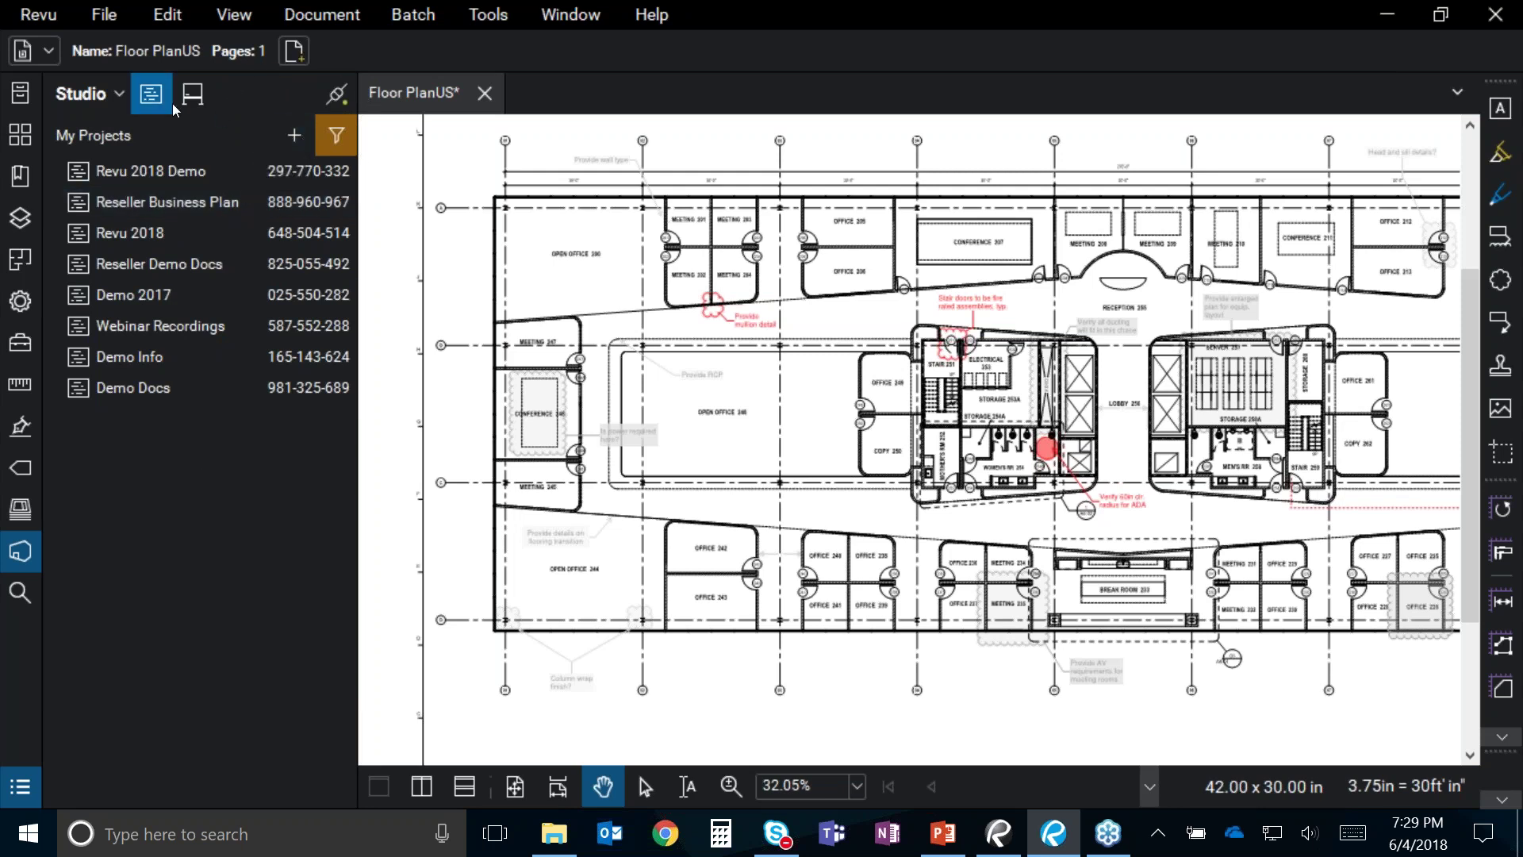
click(191, 95)
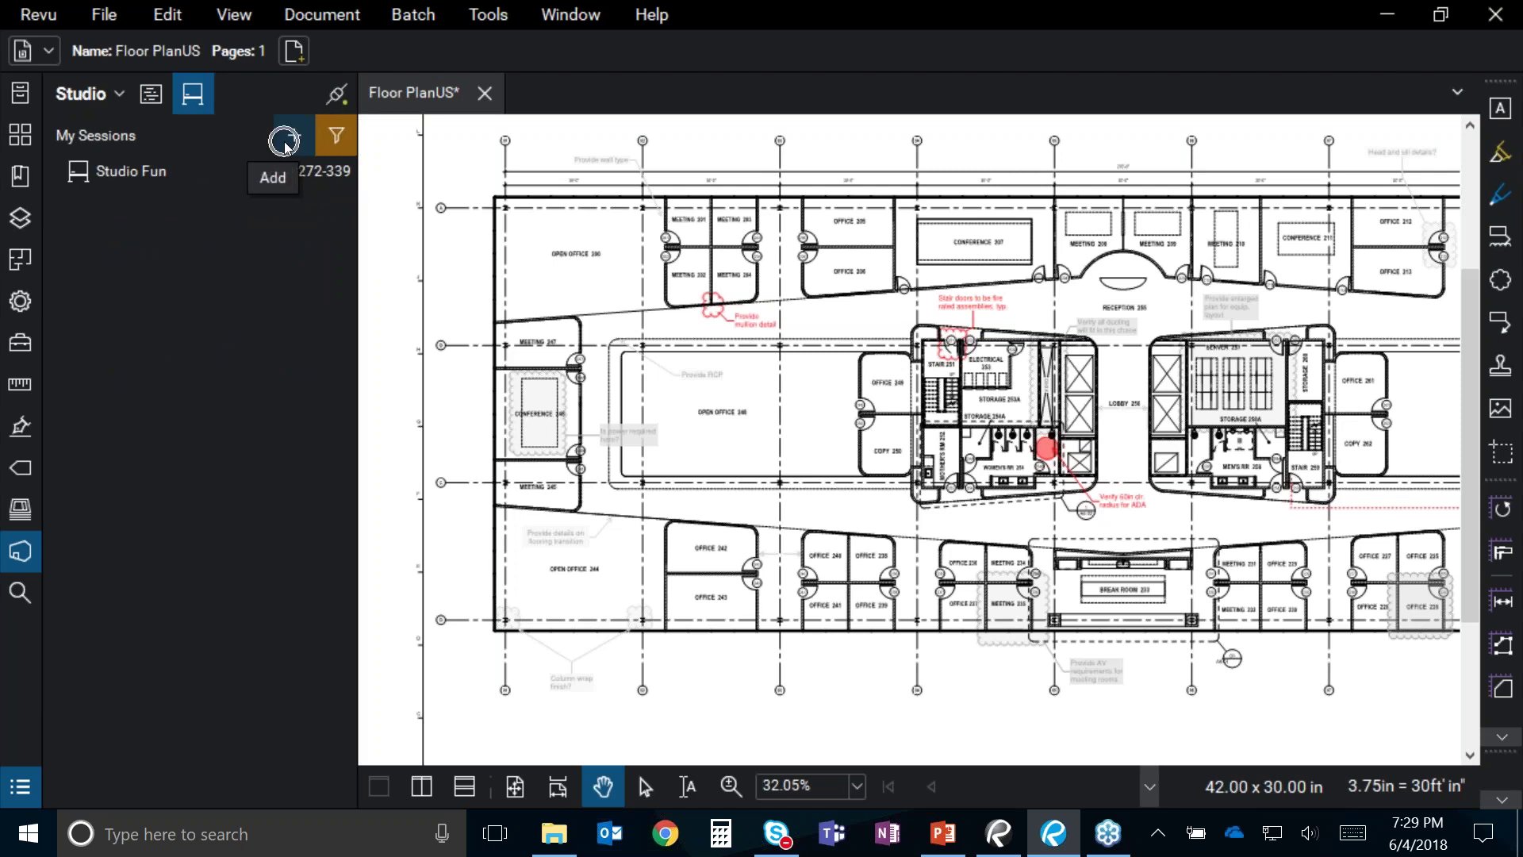
click(148, 107)
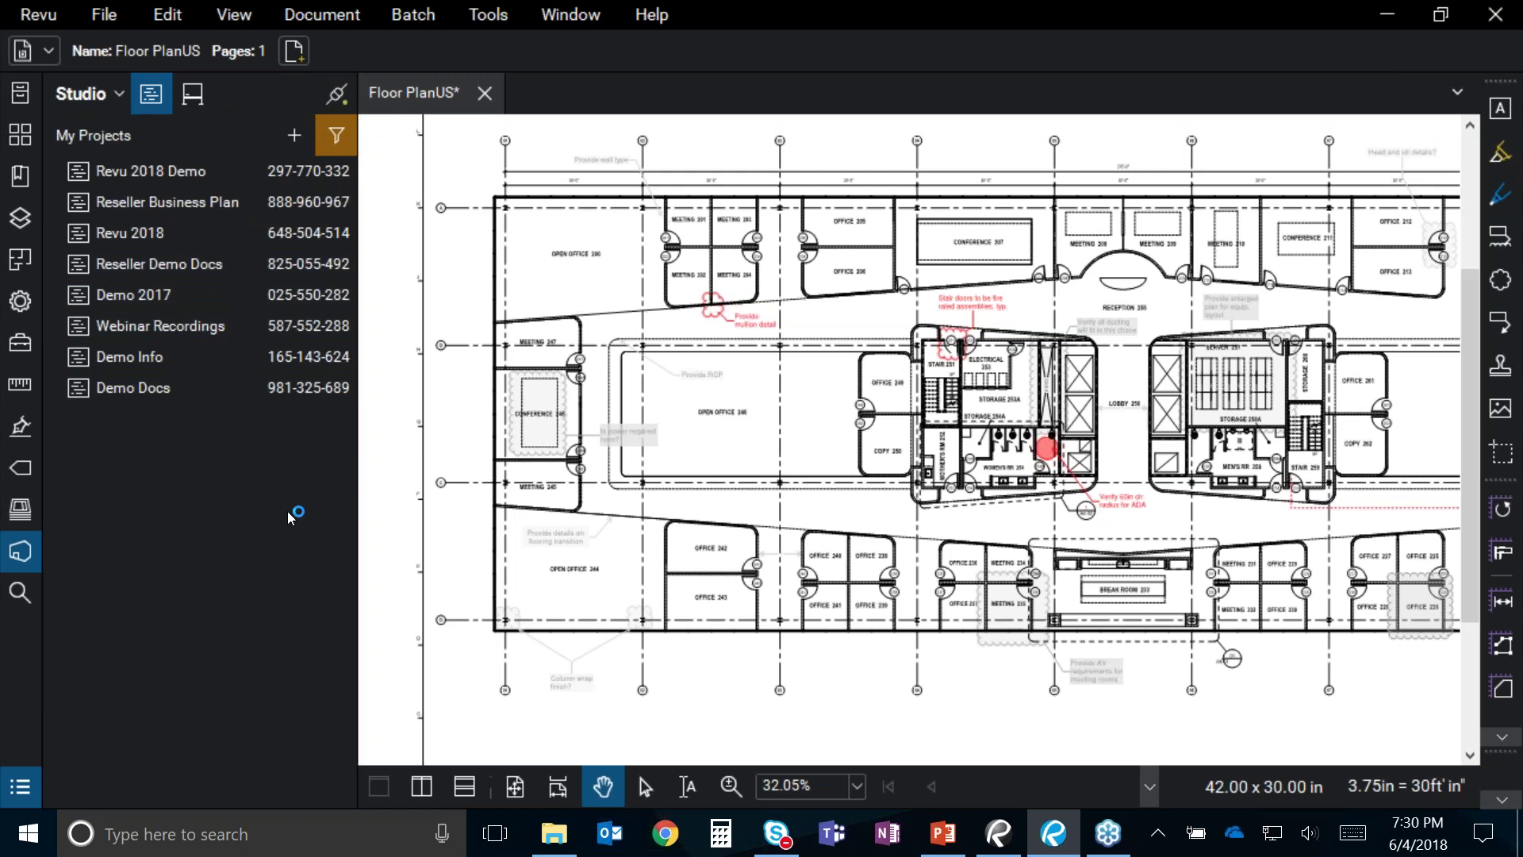
Step: Open the Revu 2018 Demo project, merge its tab beside Floor PlanUS and hide the Studio panel
double_click(197, 179)
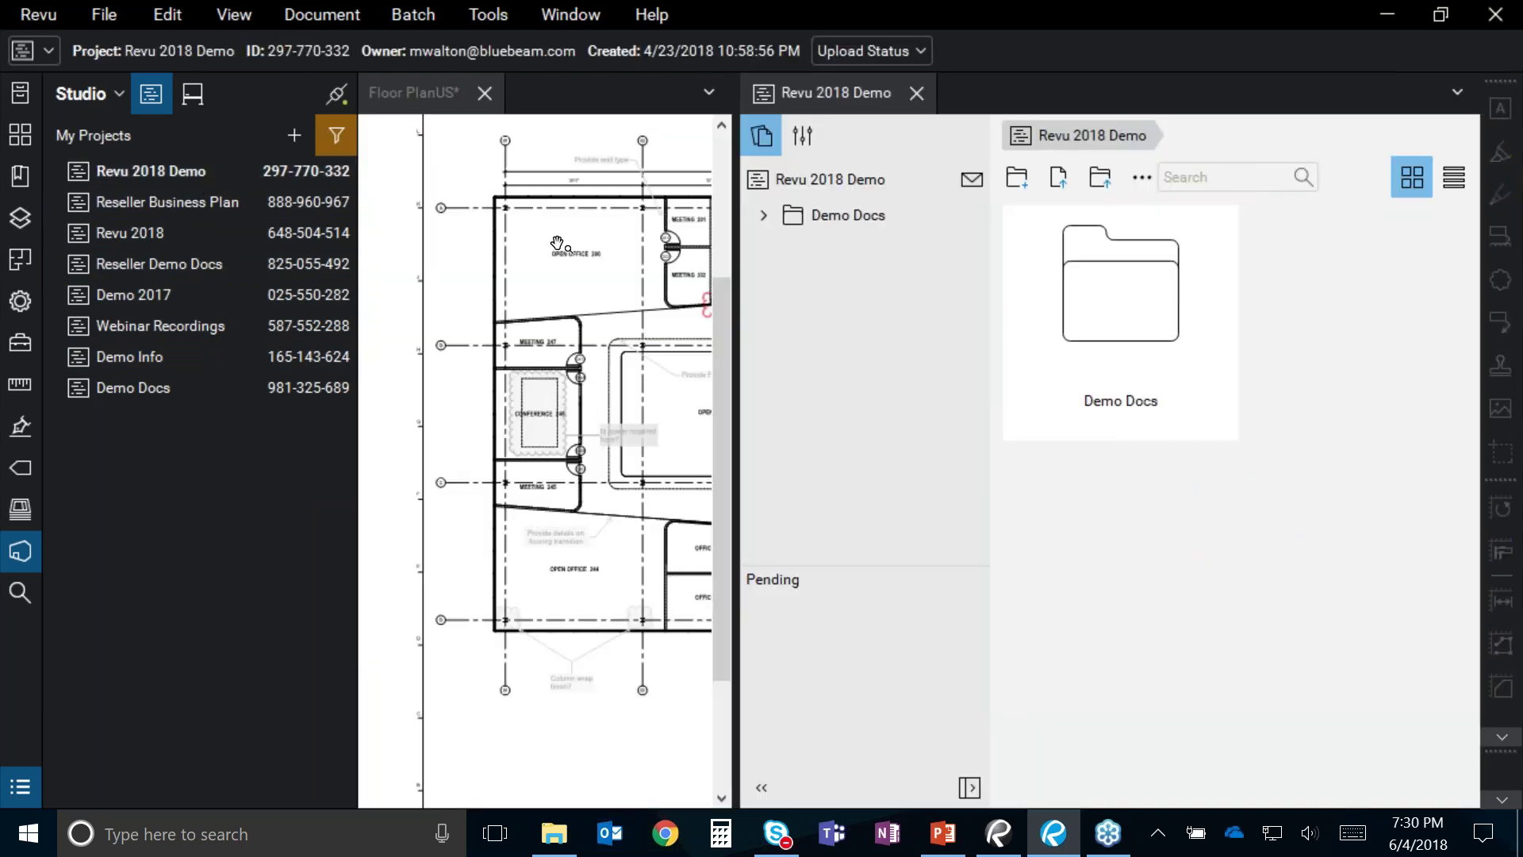
drag(820, 77, 598, 102)
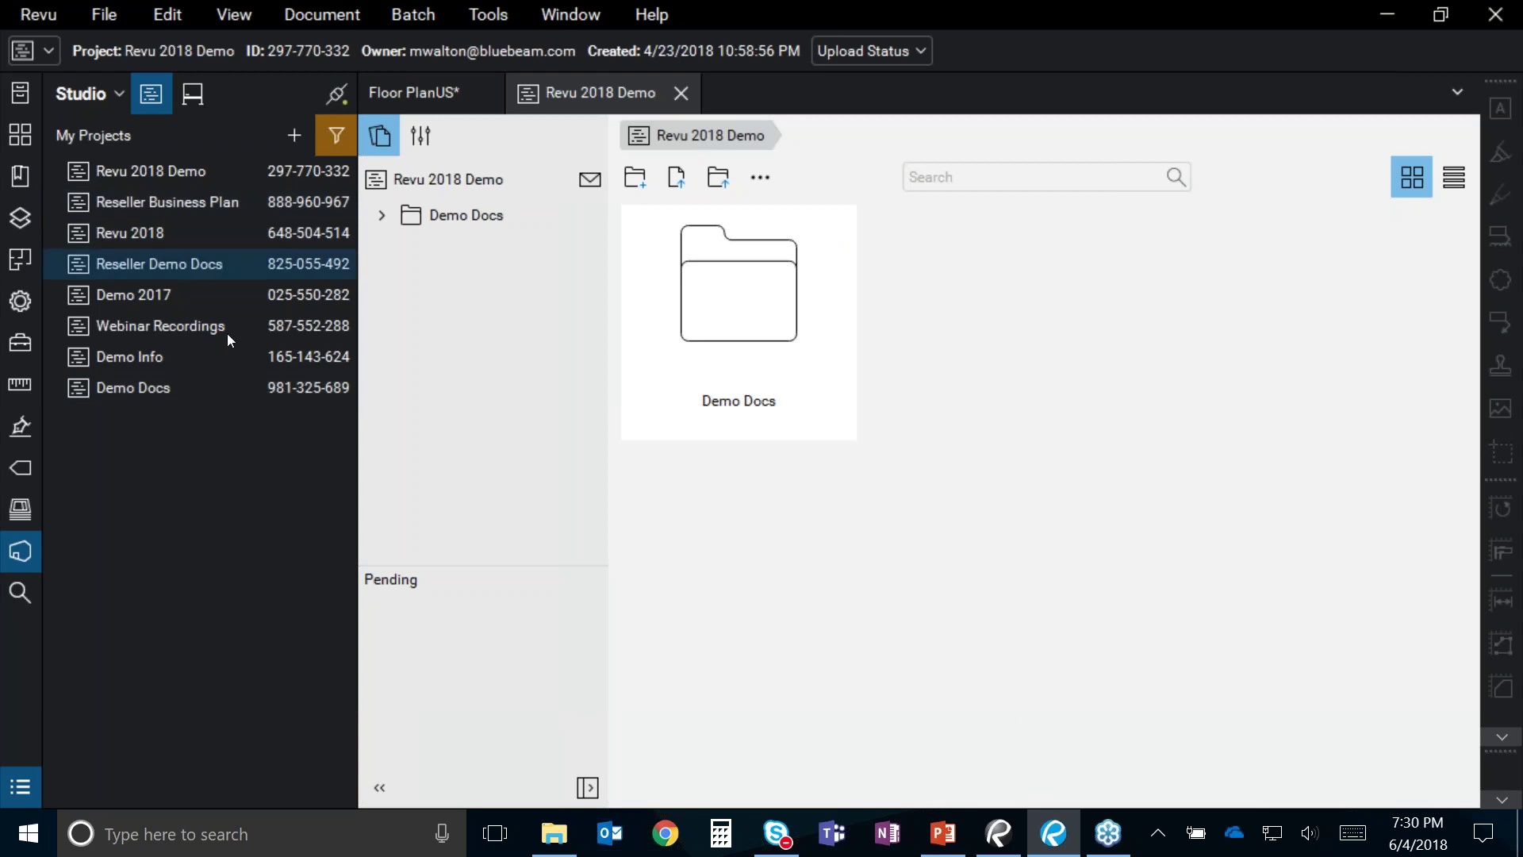
click(239, 449)
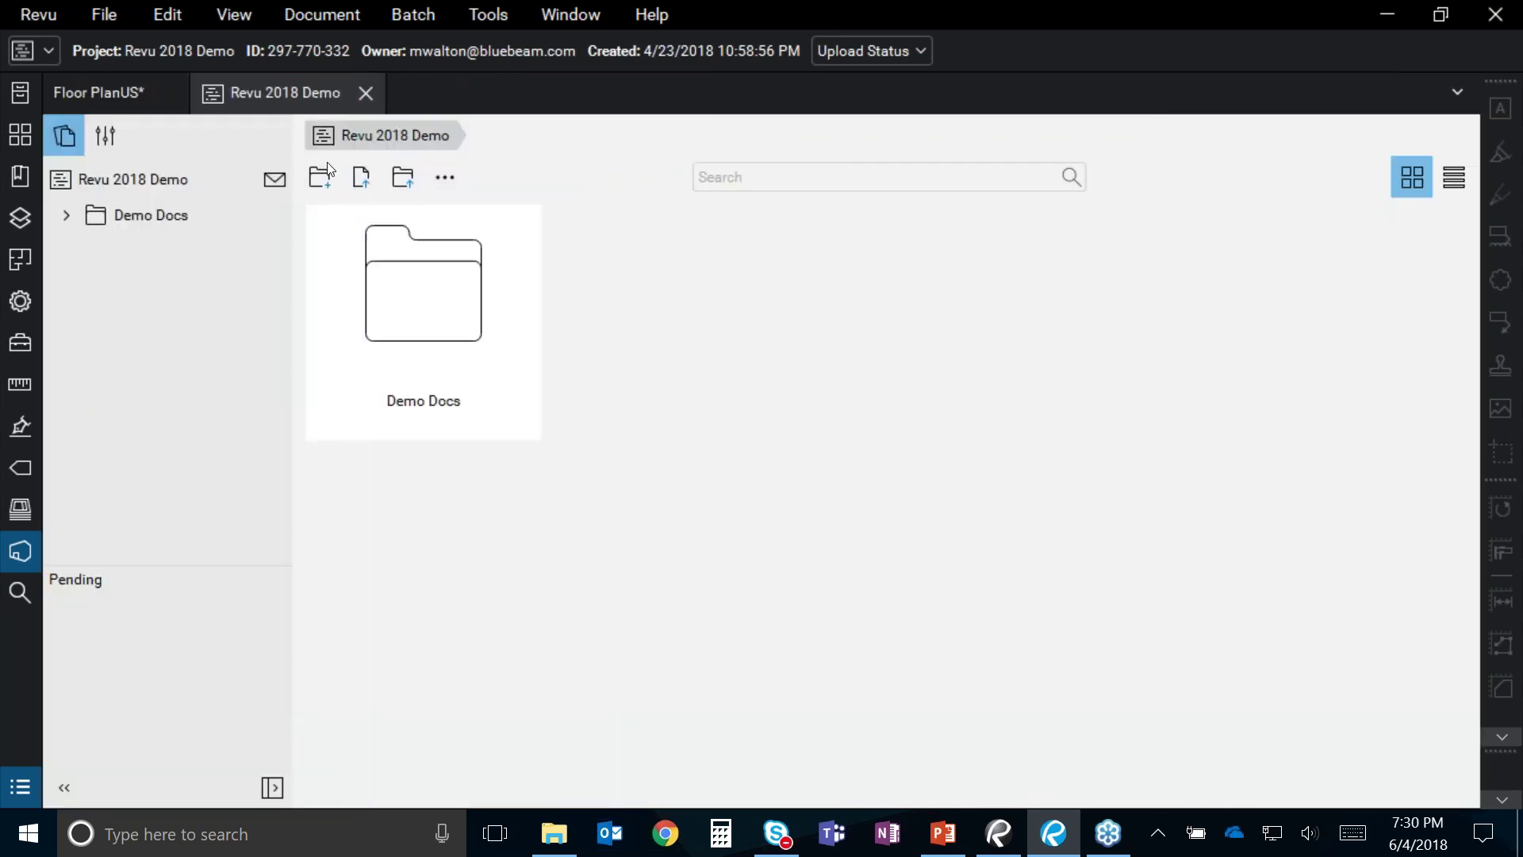
Step: Expand Demo Docs and Demo Documents, open the Plan_Set folder, and look through its files
click(68, 214)
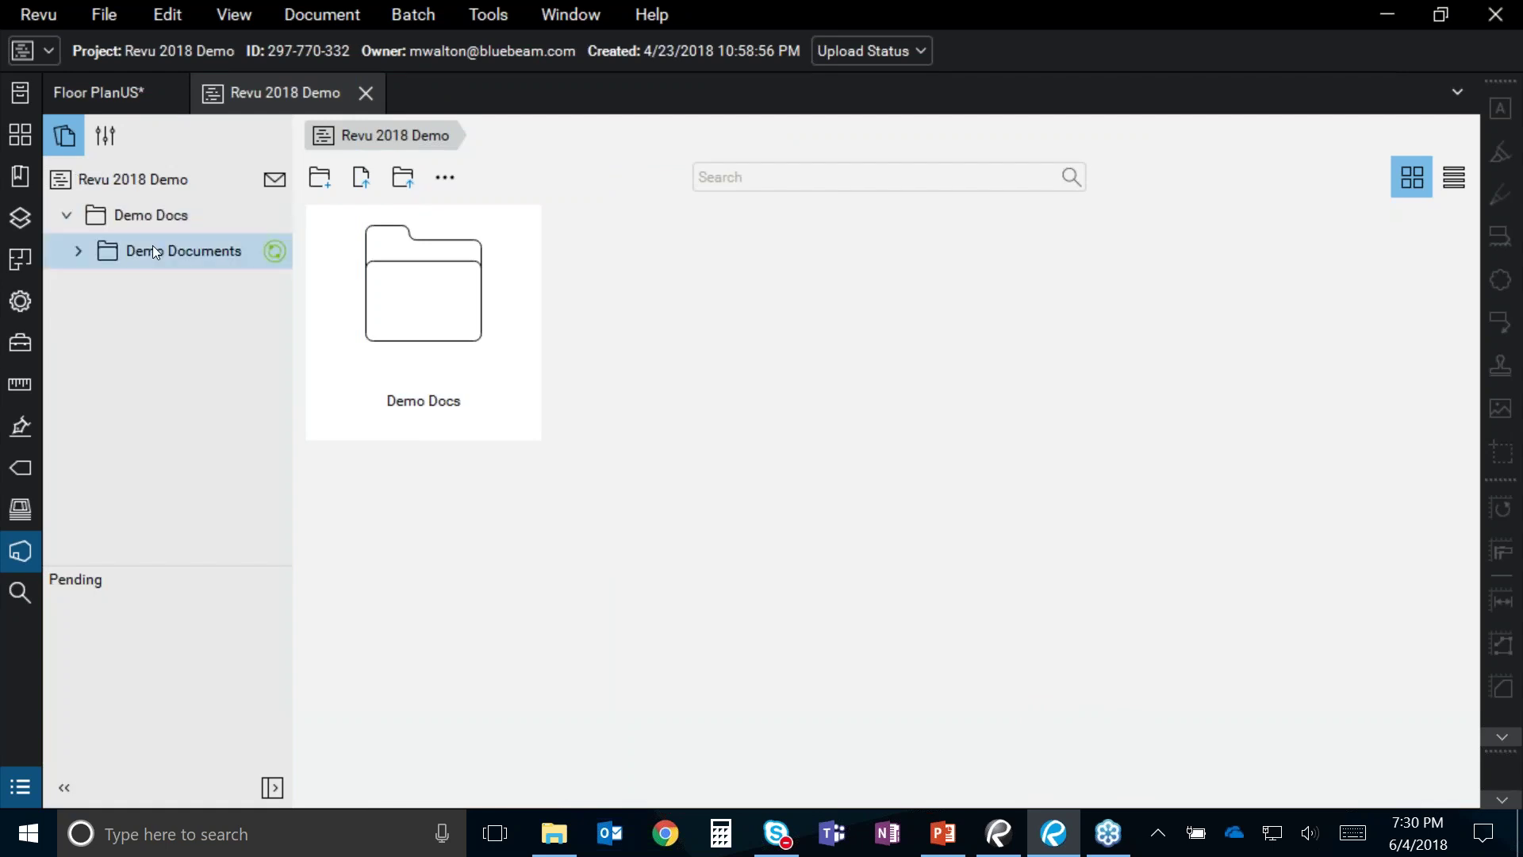
click(83, 255)
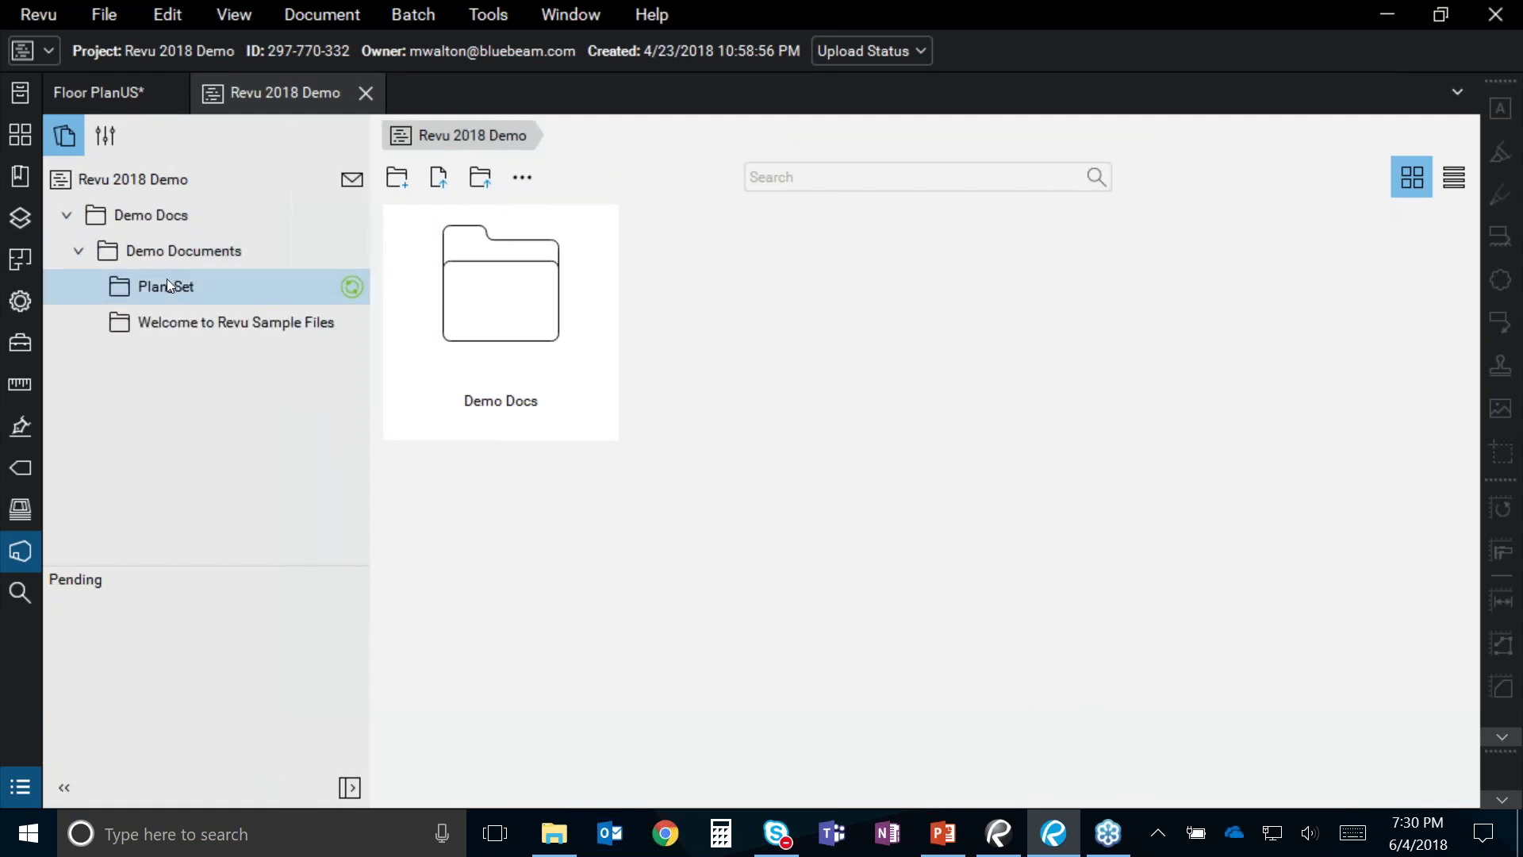
click(193, 287)
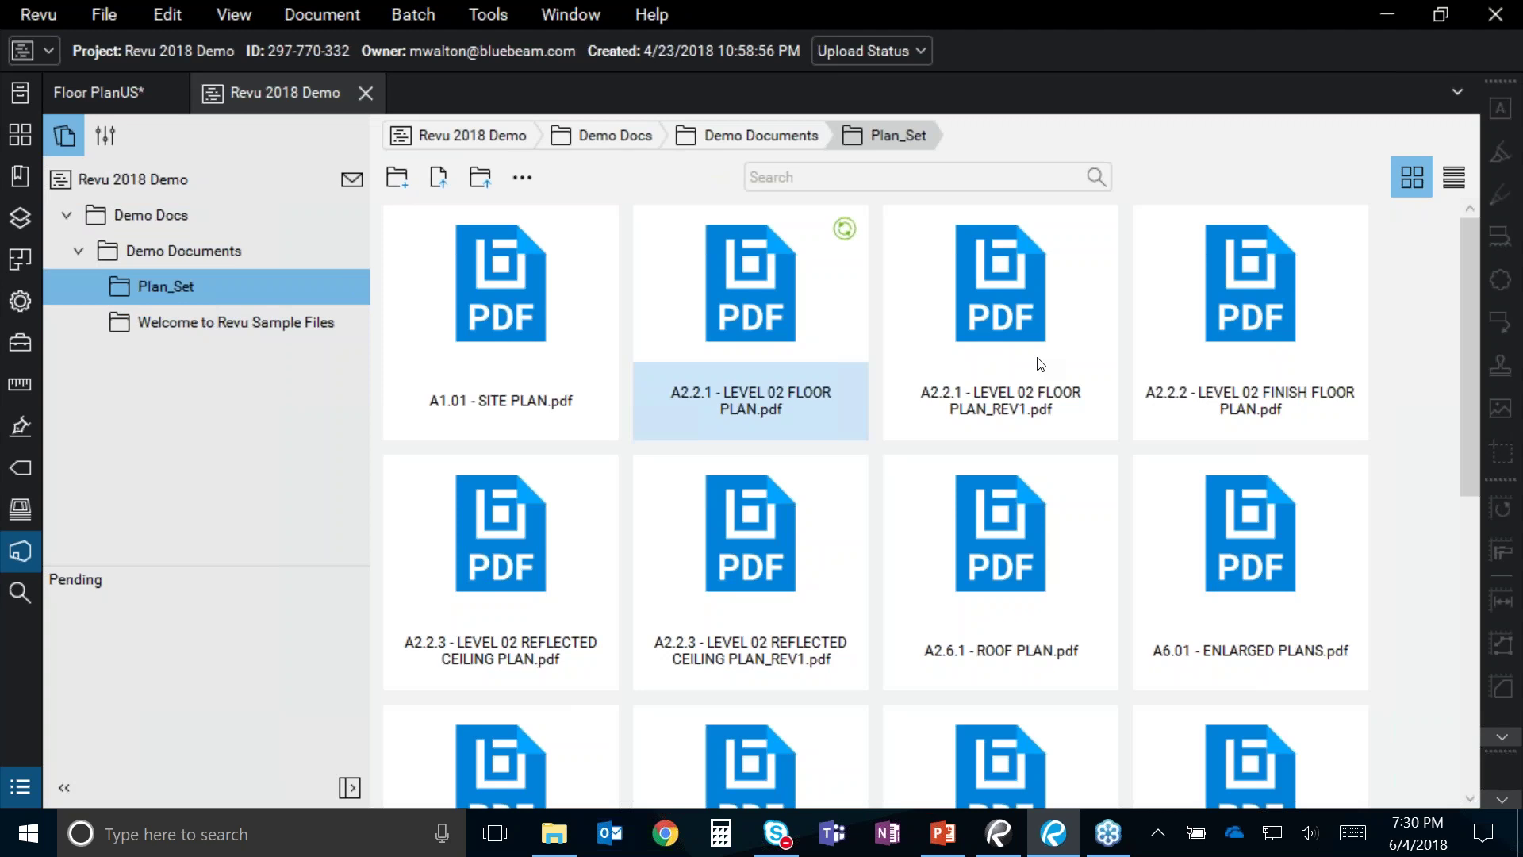
scroll(1007, 404, down, 2)
scroll(1020, 427, up, 2)
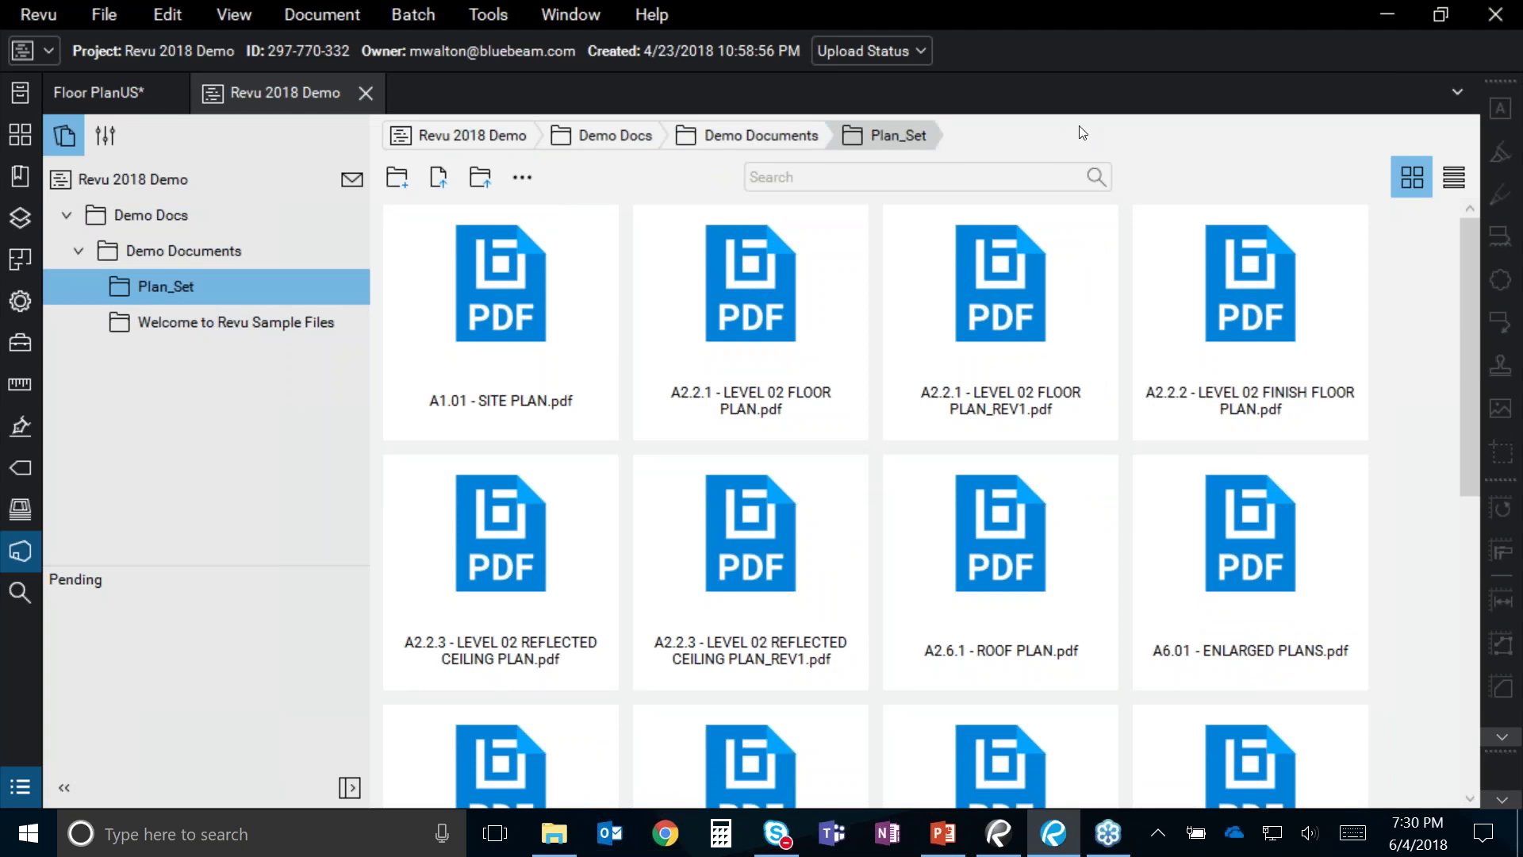
click(84, 91)
click(269, 92)
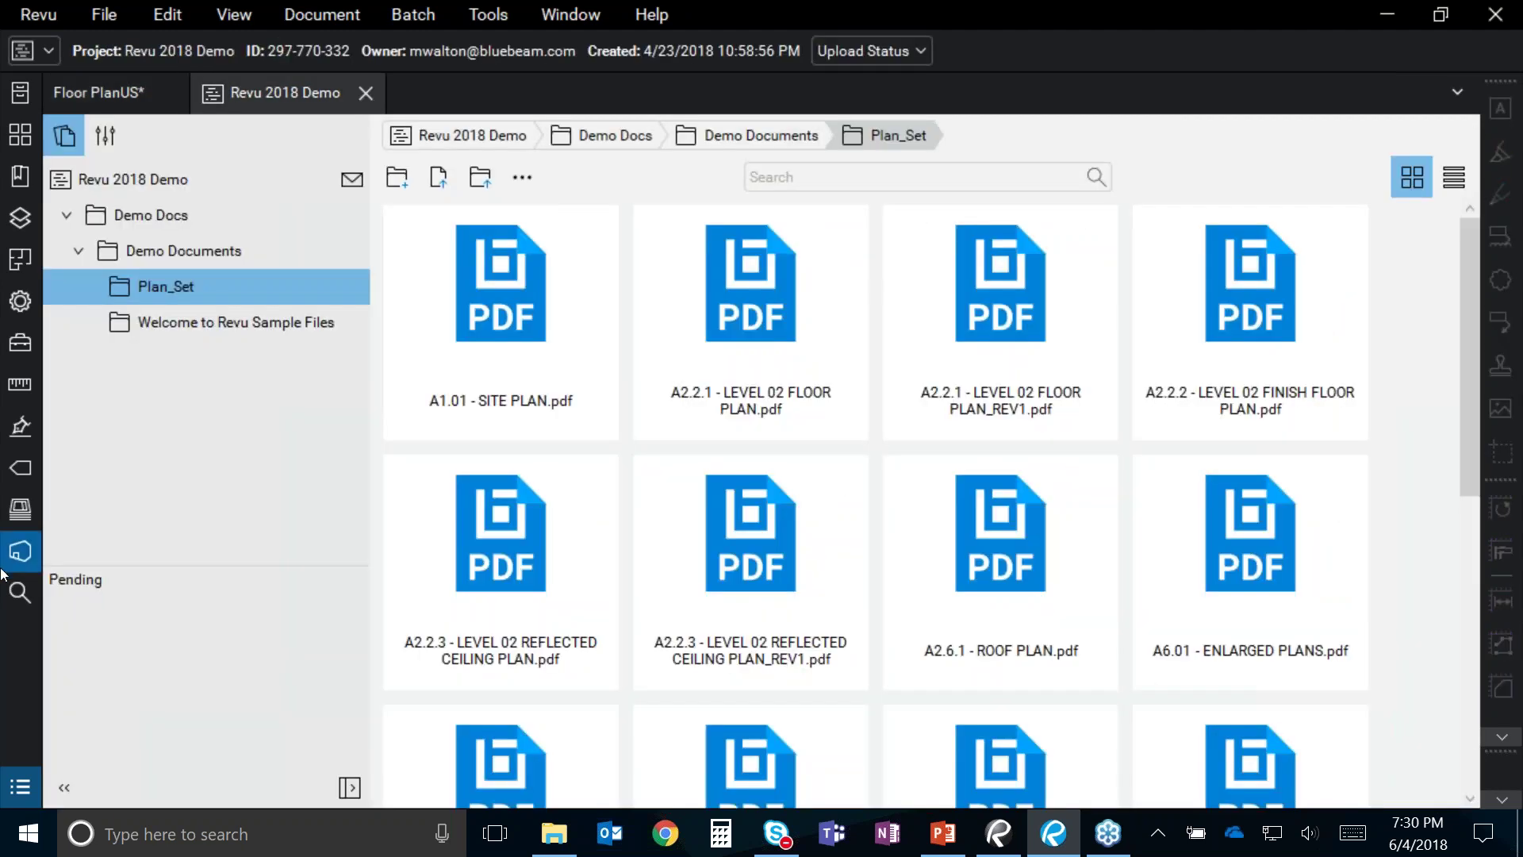
Step: Open the Revu 2018 project as a tab beside Revu 2018 Demo and open its nested subfolder
click(7, 563)
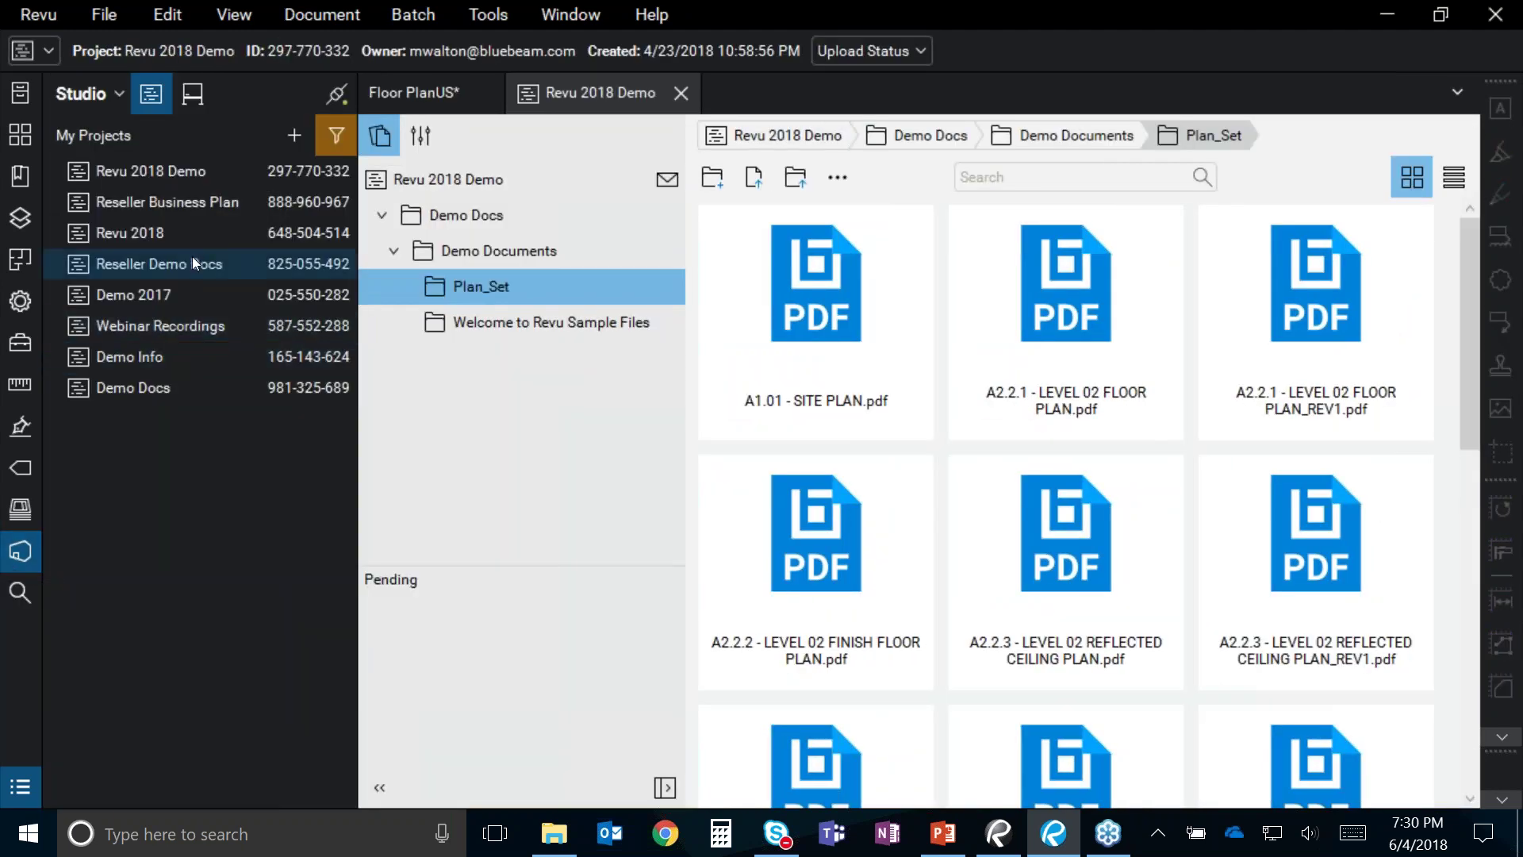
click(196, 232)
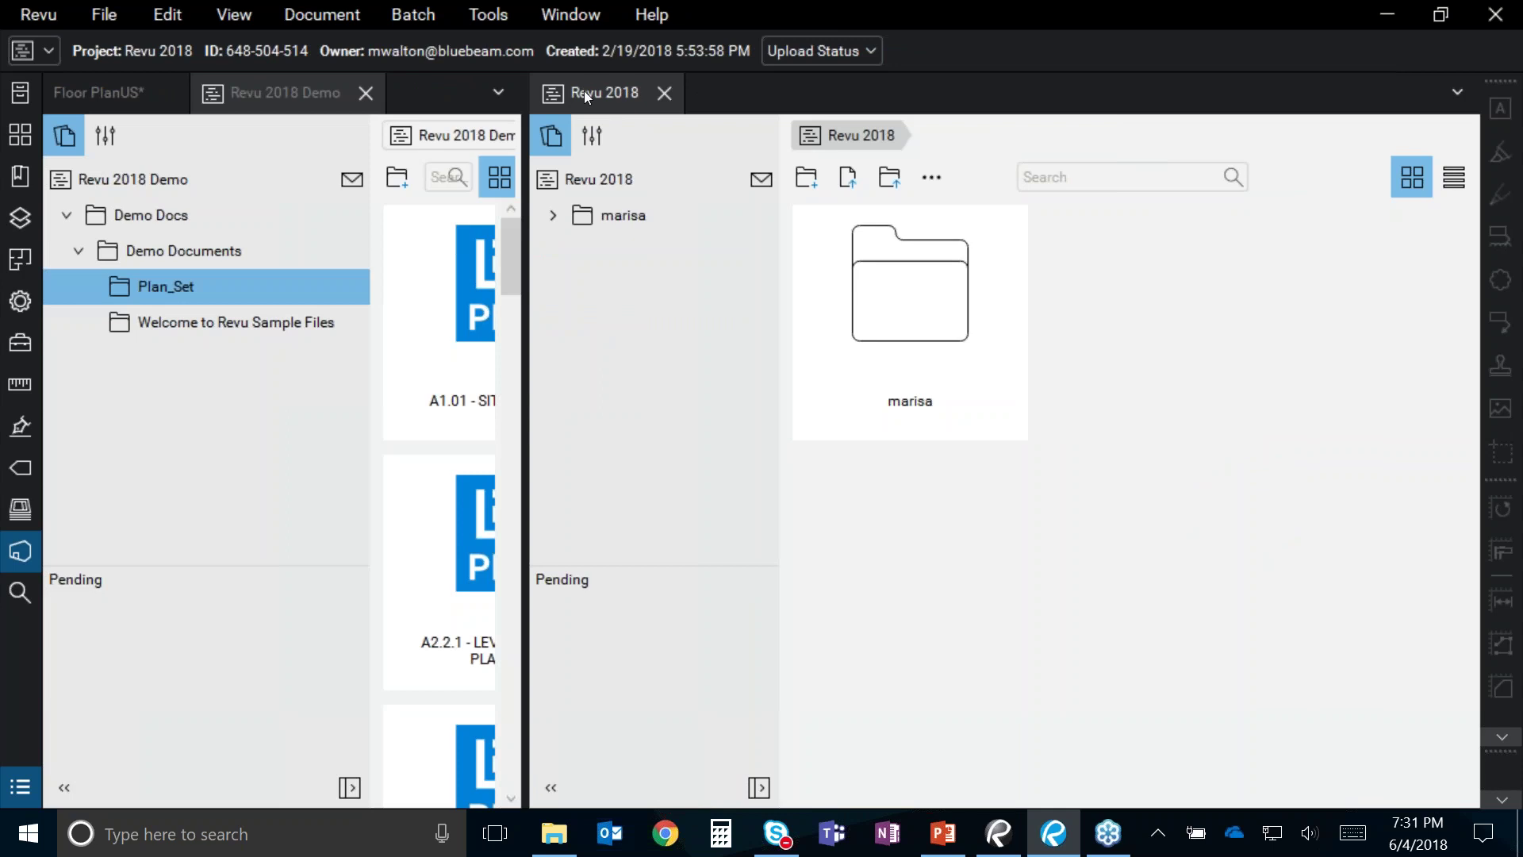
drag(584, 91, 444, 92)
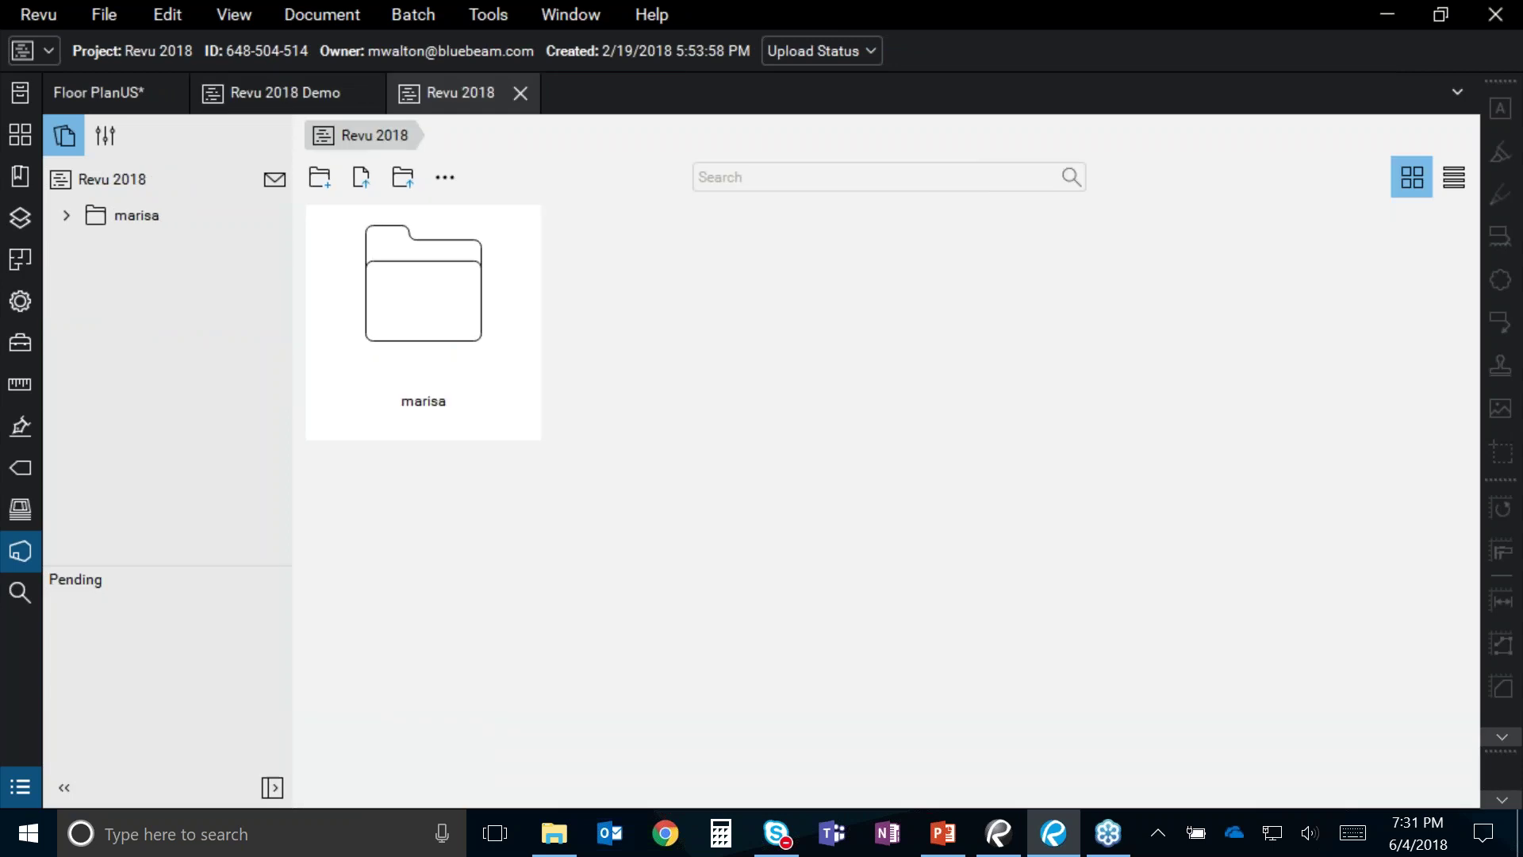
click(279, 87)
click(460, 92)
click(68, 216)
click(122, 249)
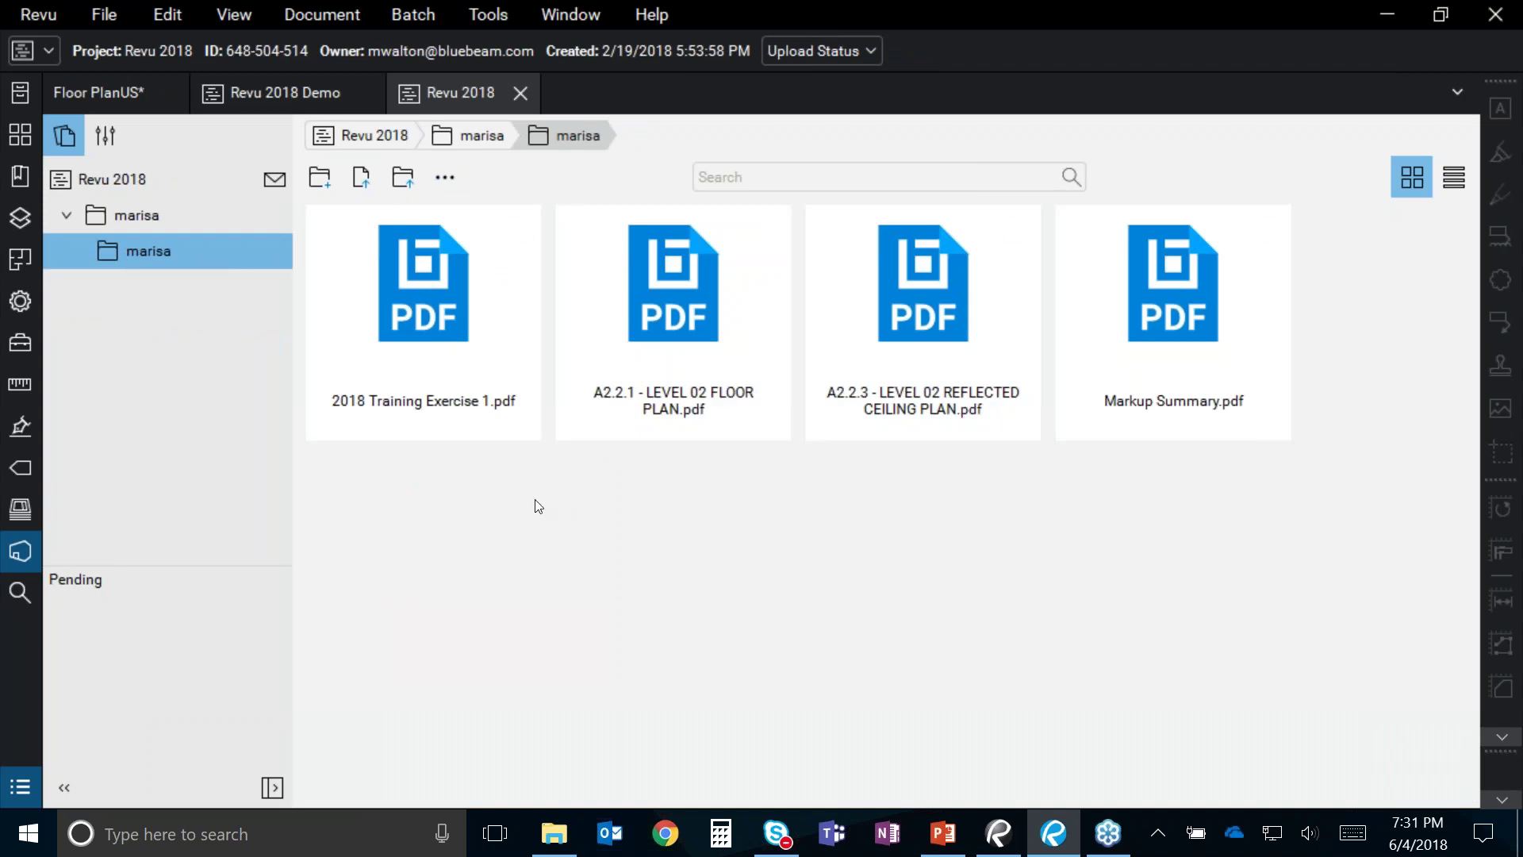
Step: Compare the two open project tabs and review the project's Sync and Project Settings commands without applying any
drag(400, 245, 293, 99)
click(303, 107)
click(440, 94)
click(49, 51)
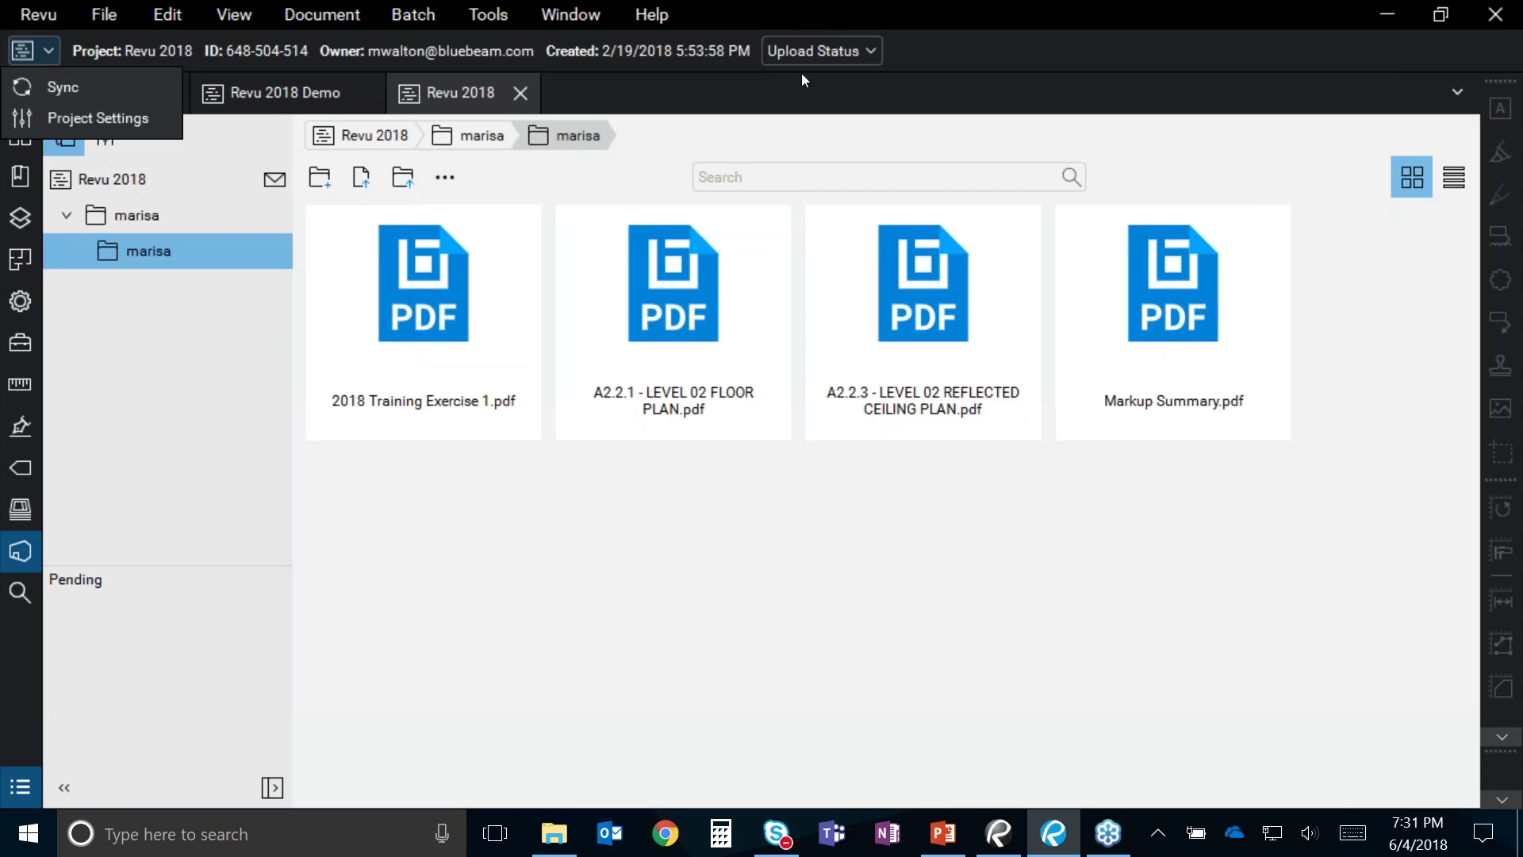
click(912, 93)
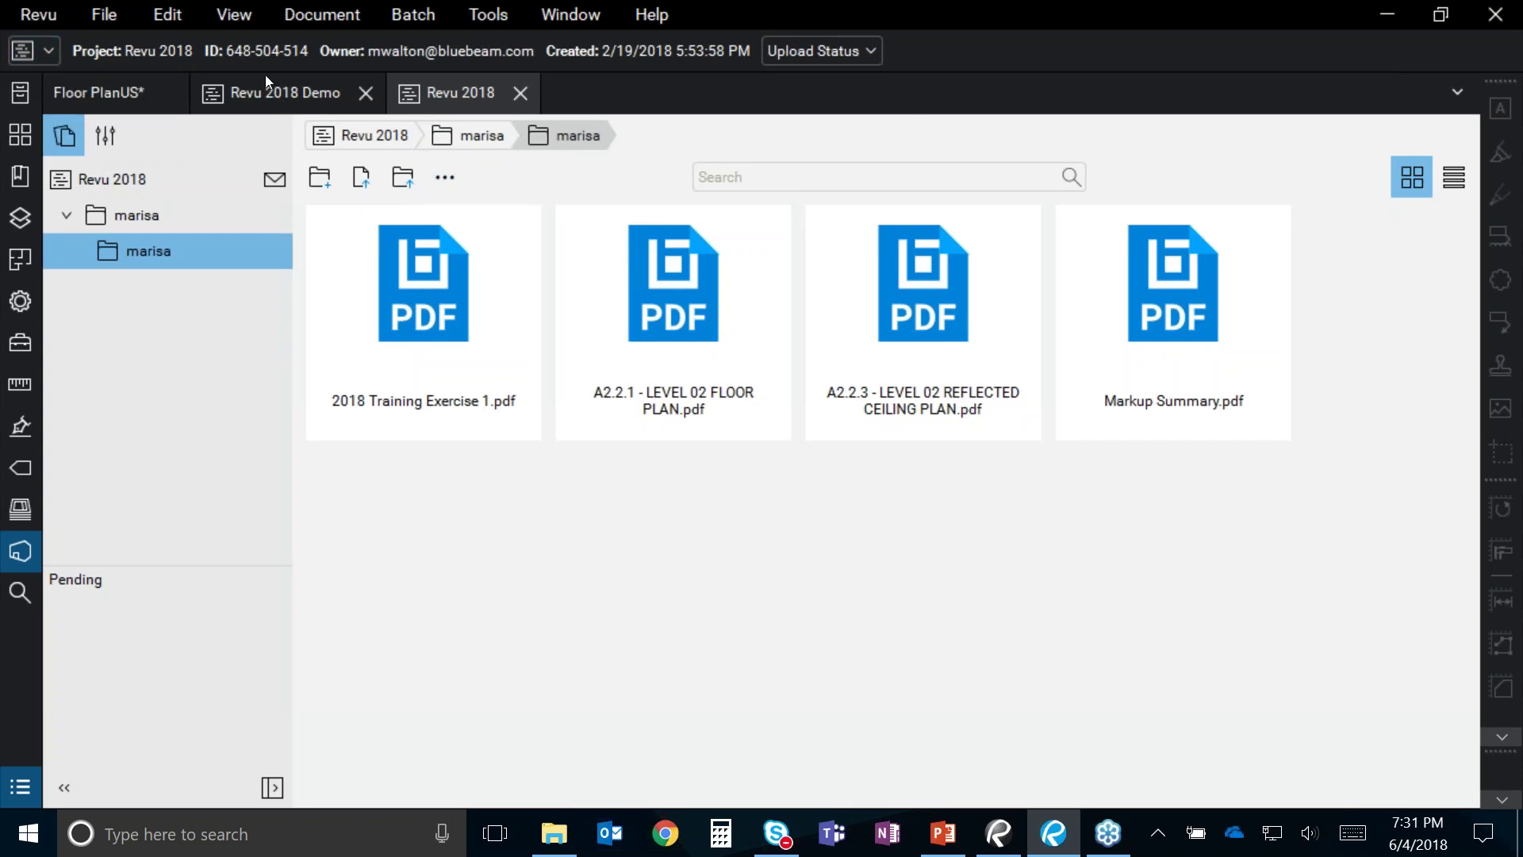
click(311, 93)
click(490, 95)
click(335, 94)
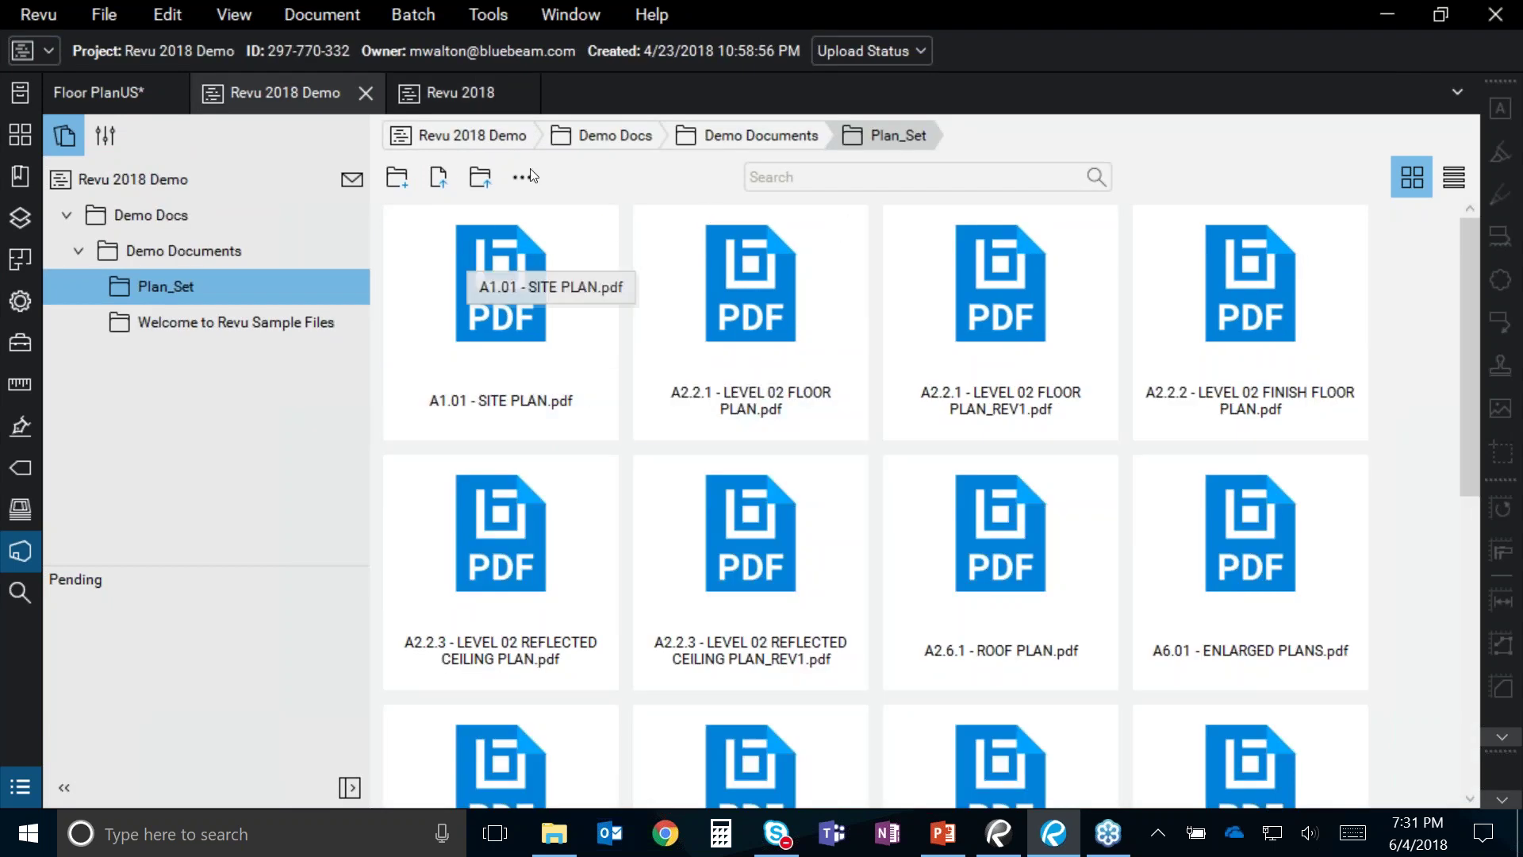
click(470, 95)
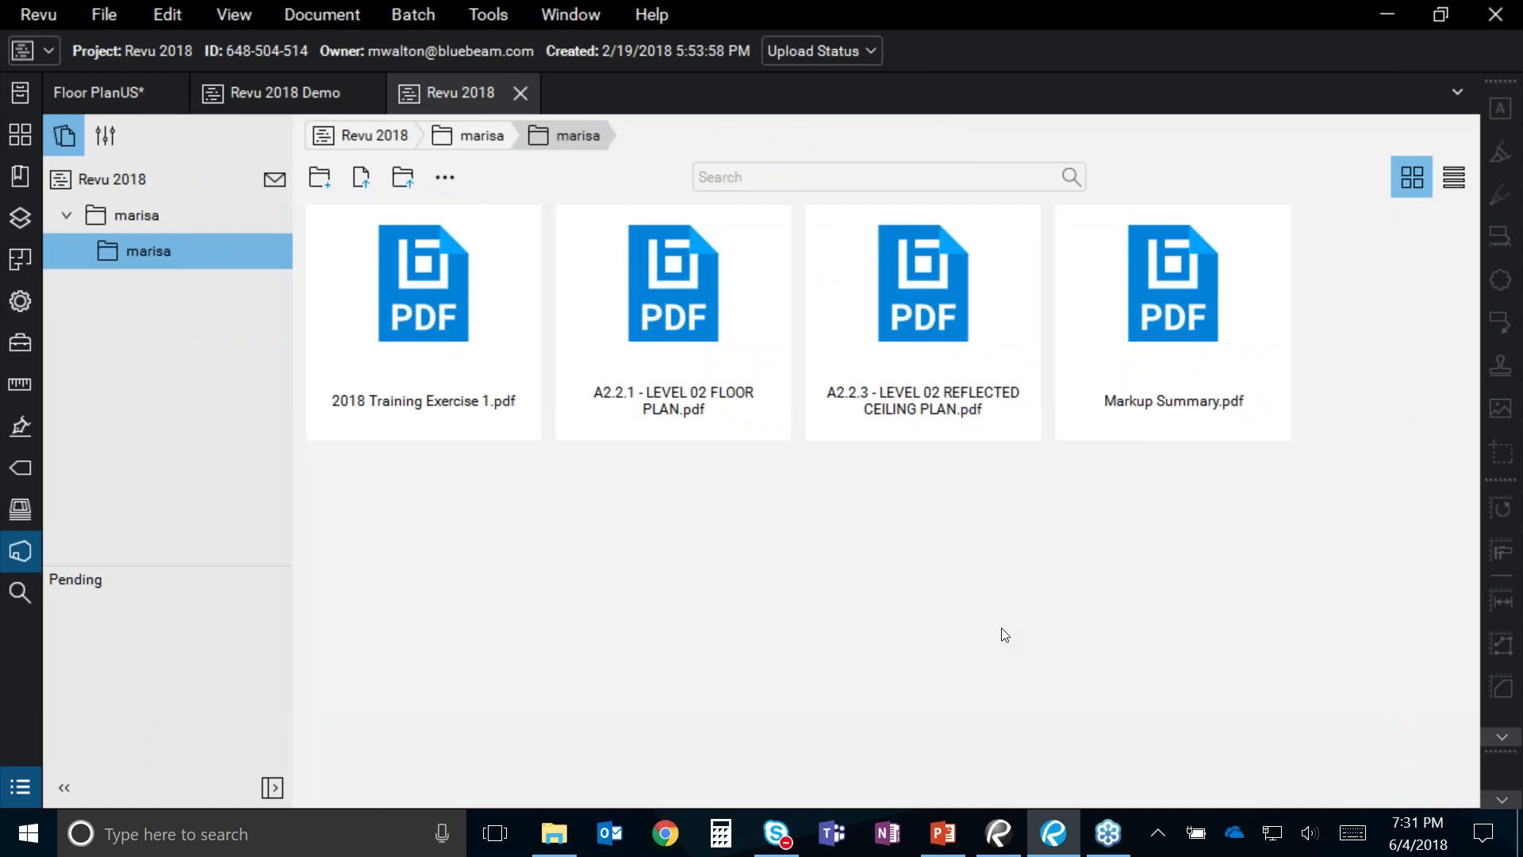
Step: Switch to File Explorer and upload the Takeoff PDF from the 2018 Demo folder into the open Revu 2018 project subfolder
click(552, 845)
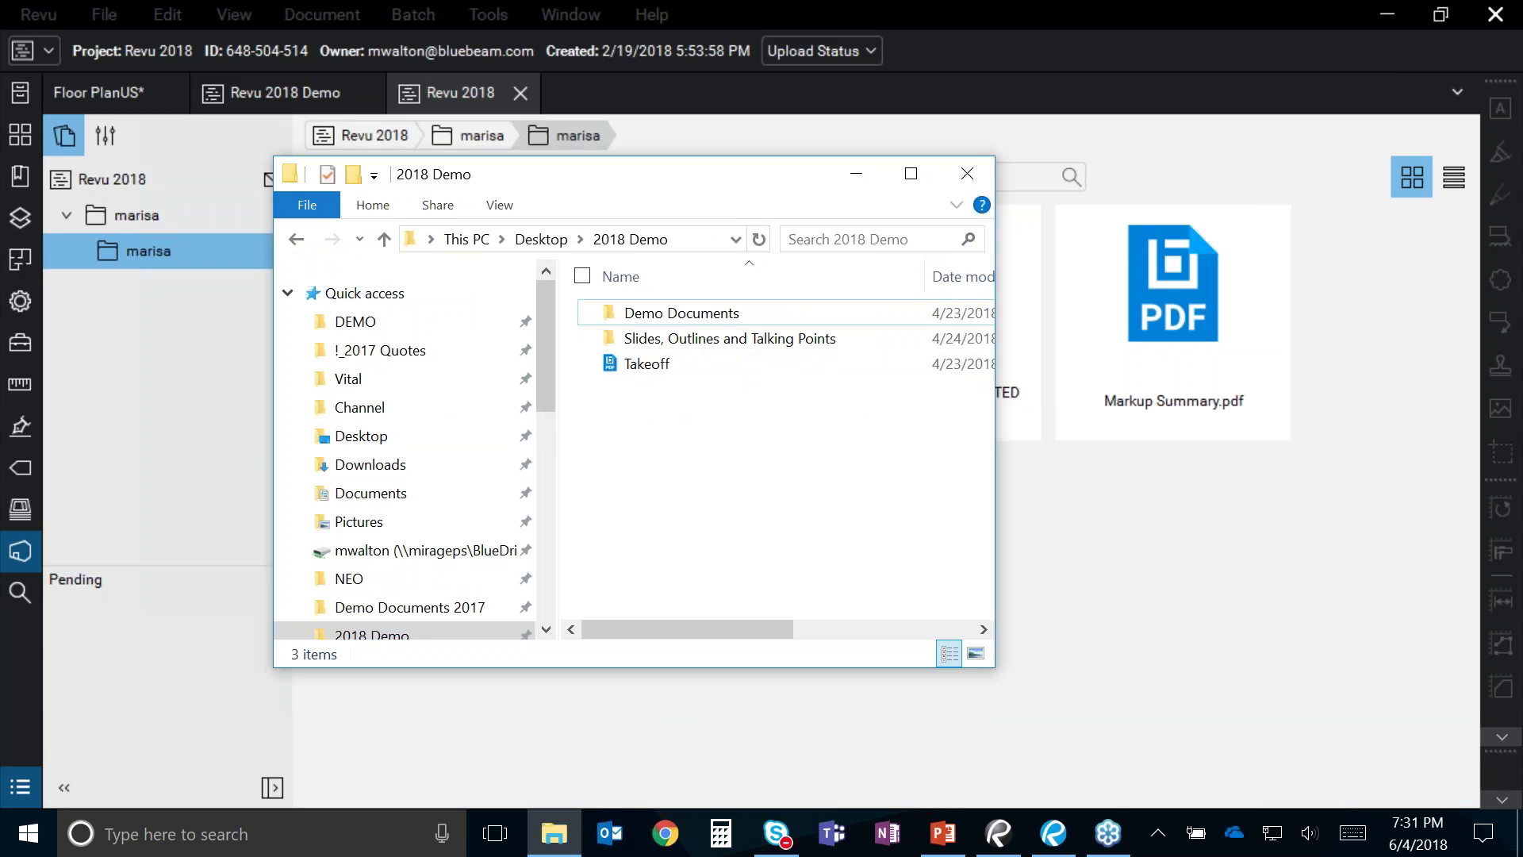
drag(705, 190, 502, 198)
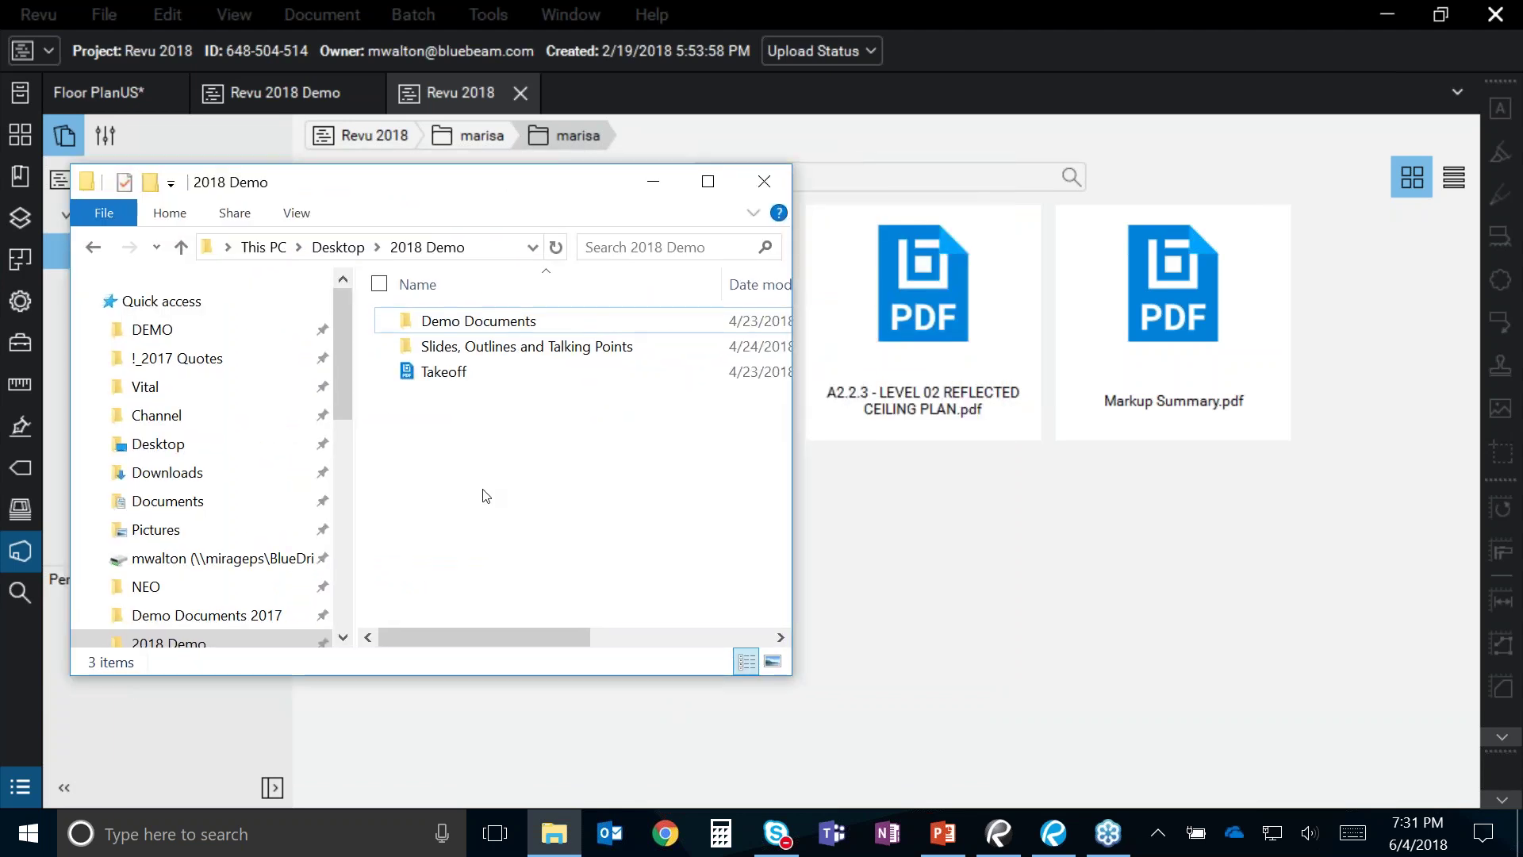
click(424, 376)
drag(425, 376, 1071, 579)
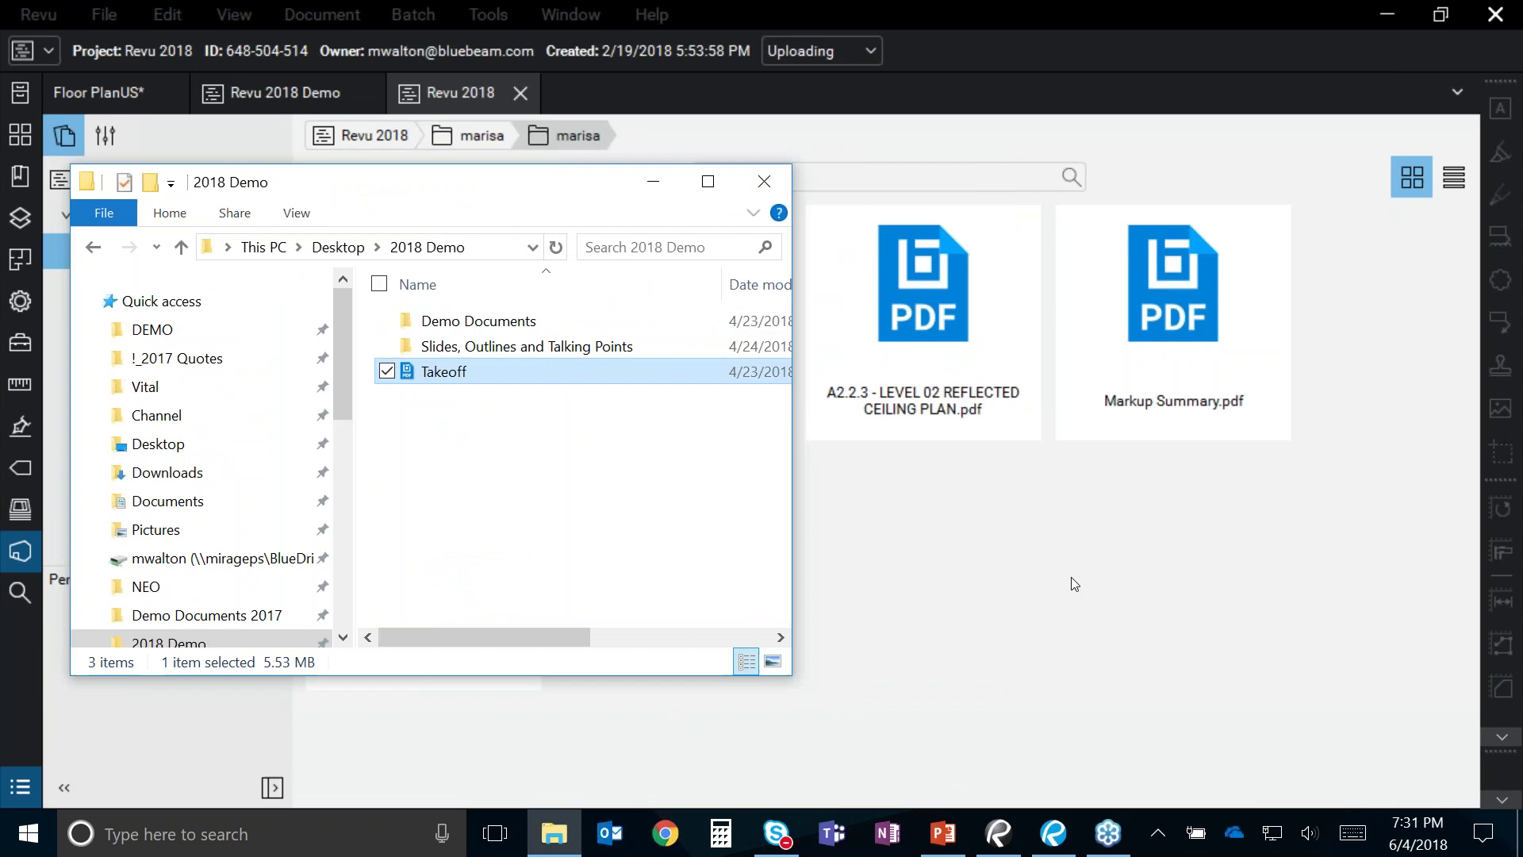
click(1139, 674)
key(ctrl)
key(ctrl)
key(ctrl)
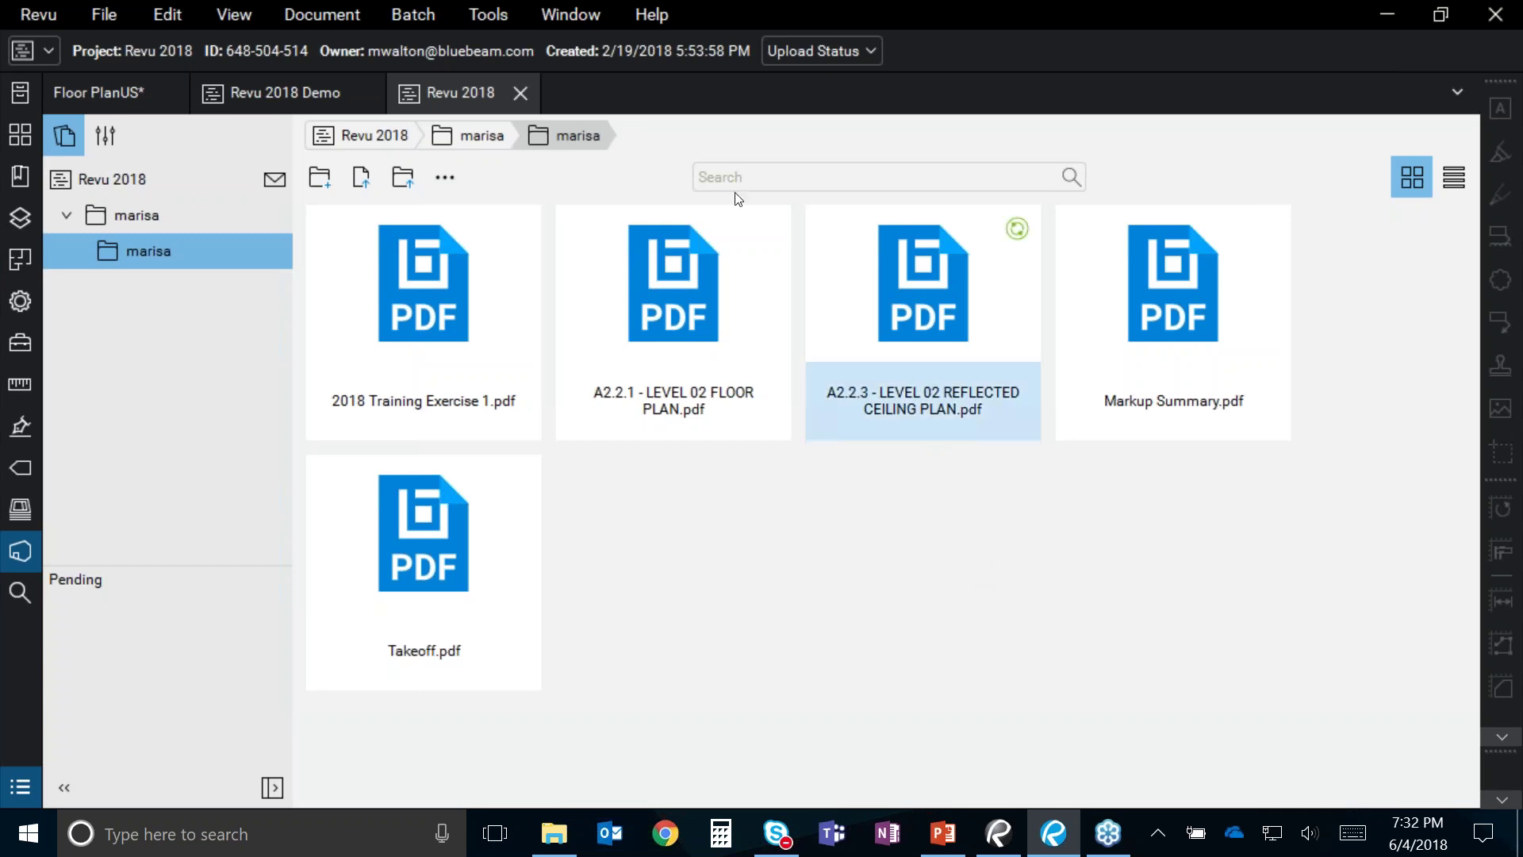
Step: Close both project tabs and join the Studio Fun session from the Sessions list
click(521, 93)
click(366, 93)
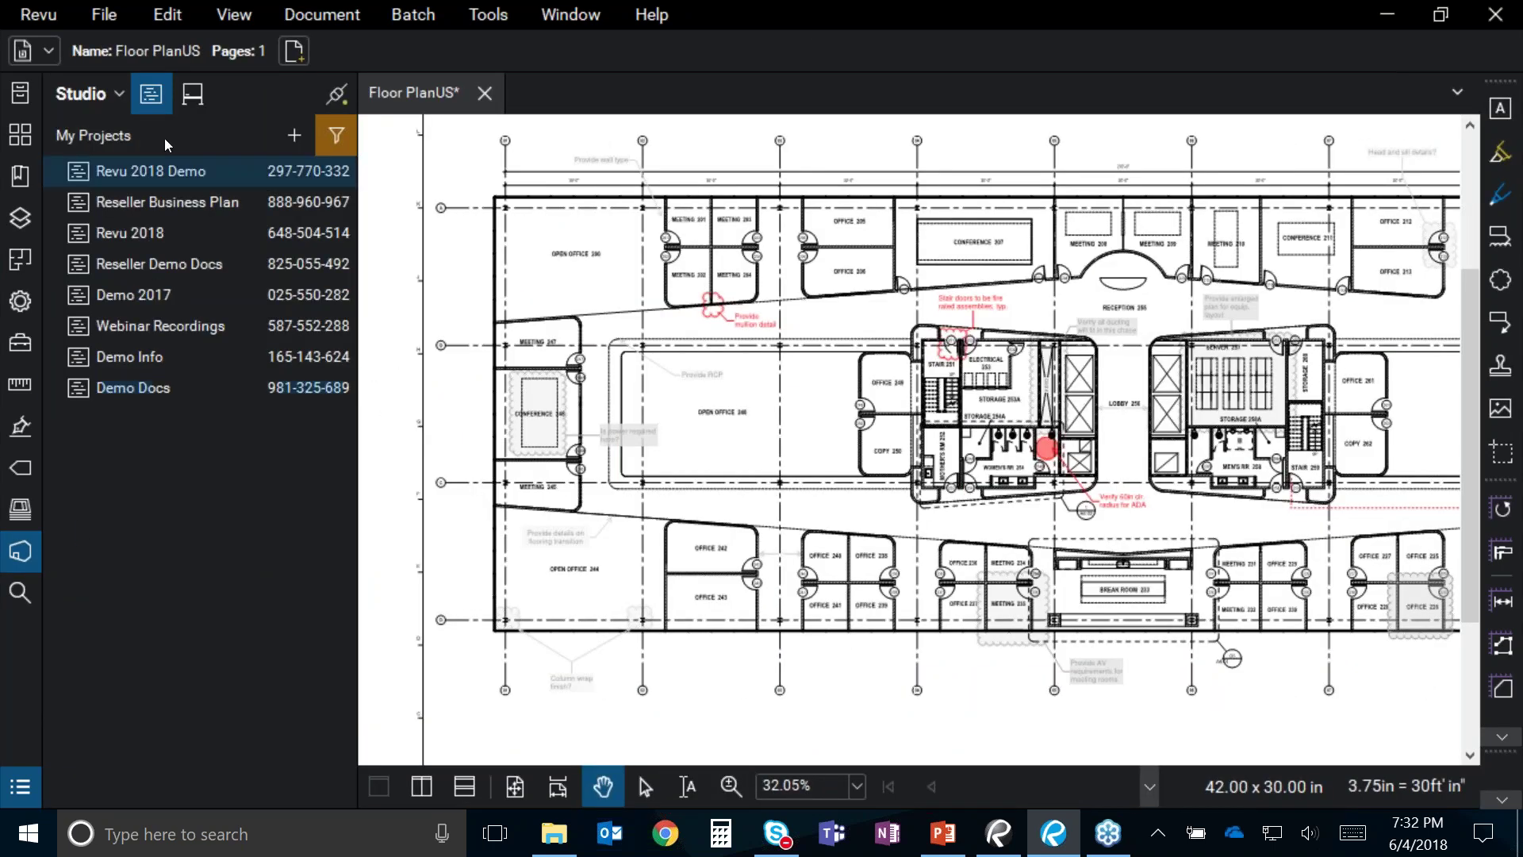
click(192, 93)
double_click(192, 172)
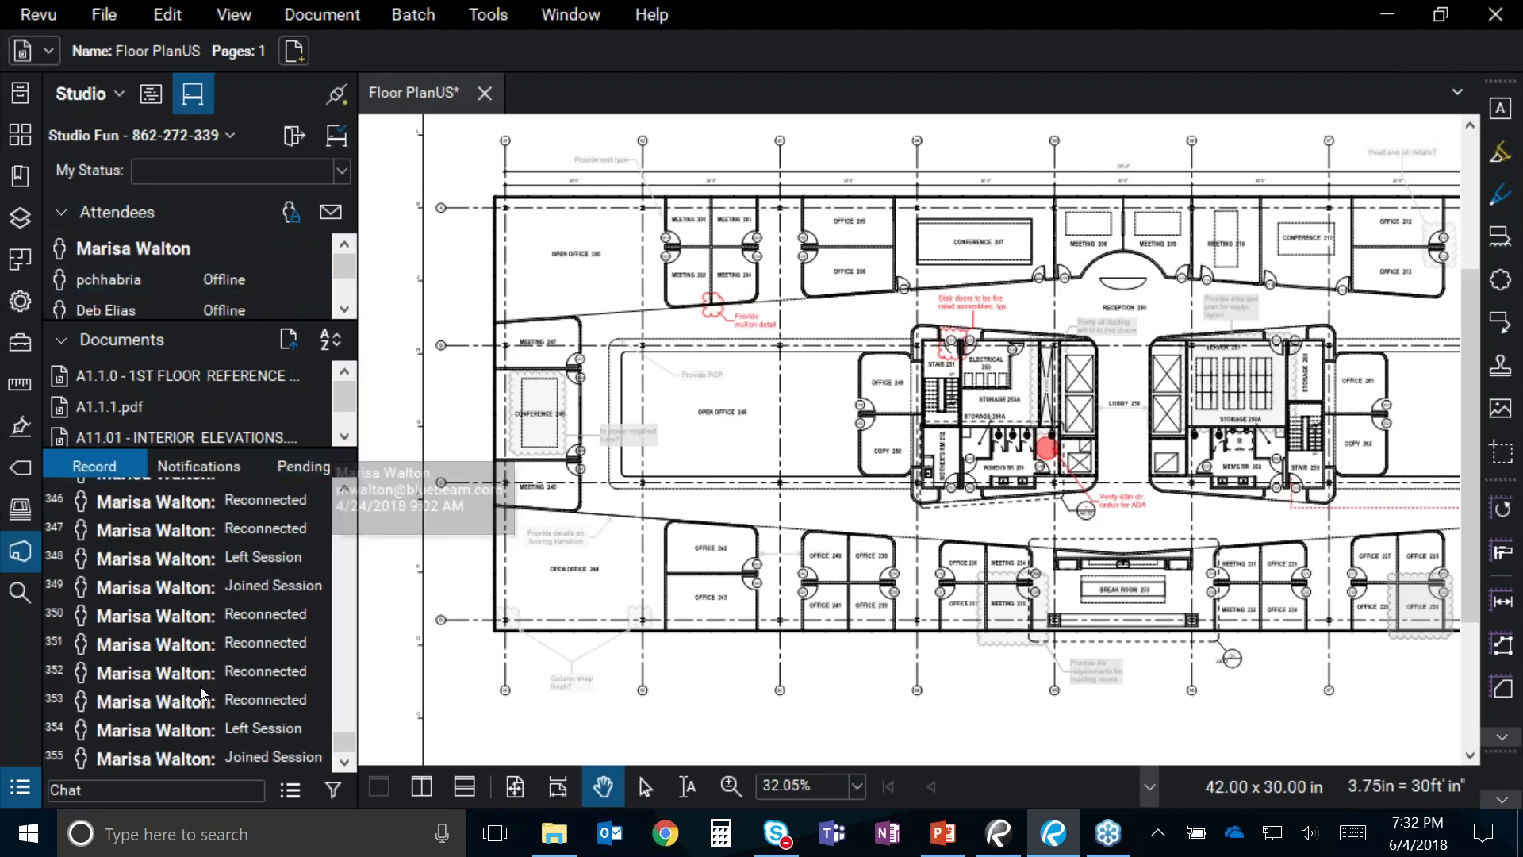
Step: Check the Studio Fun session's settings and look through its attendees and activity record
click(205, 140)
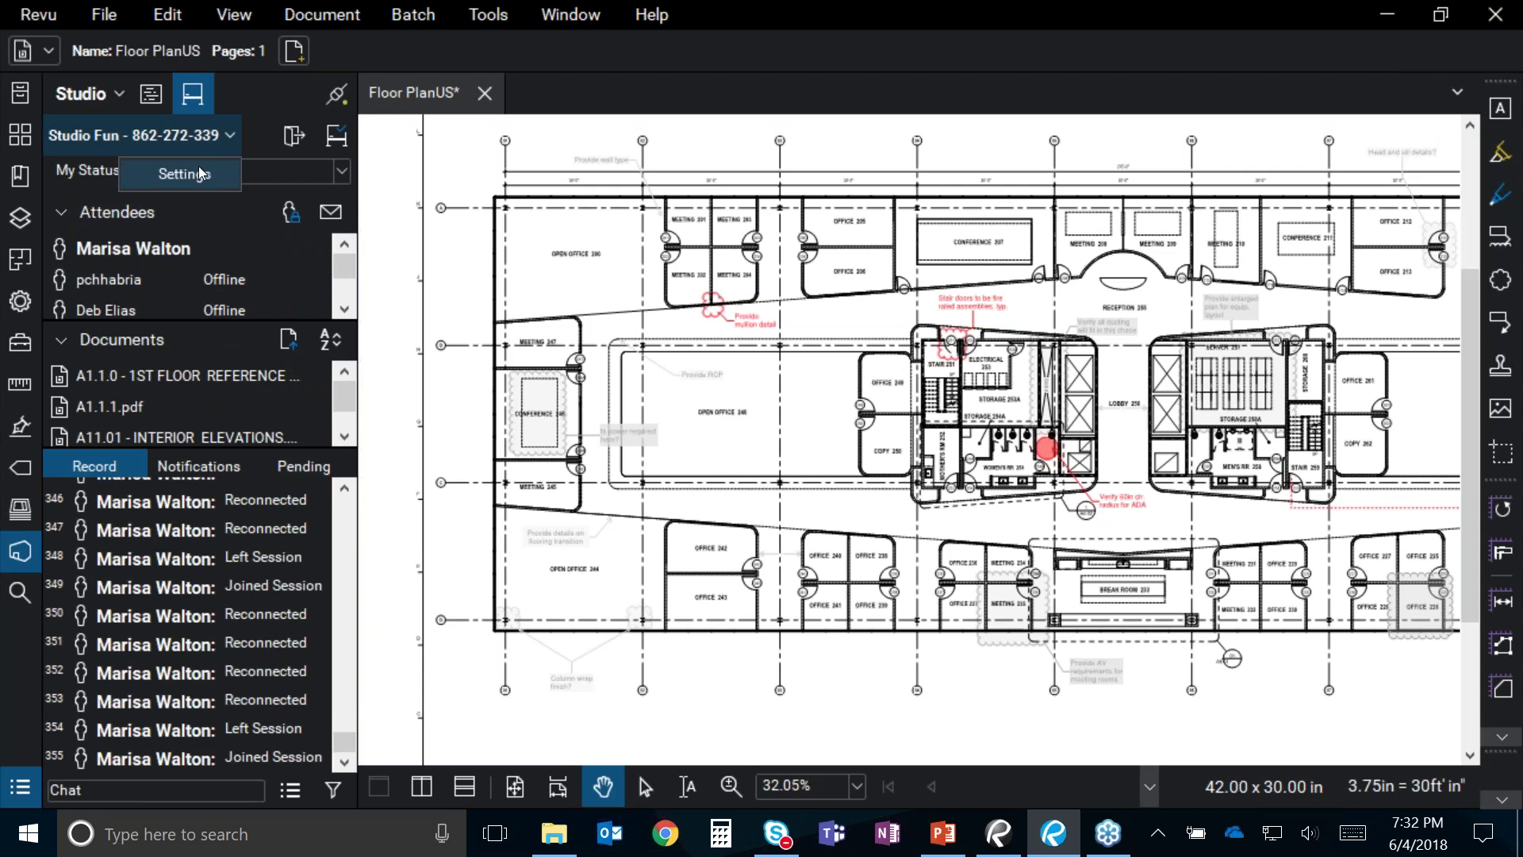
click(183, 176)
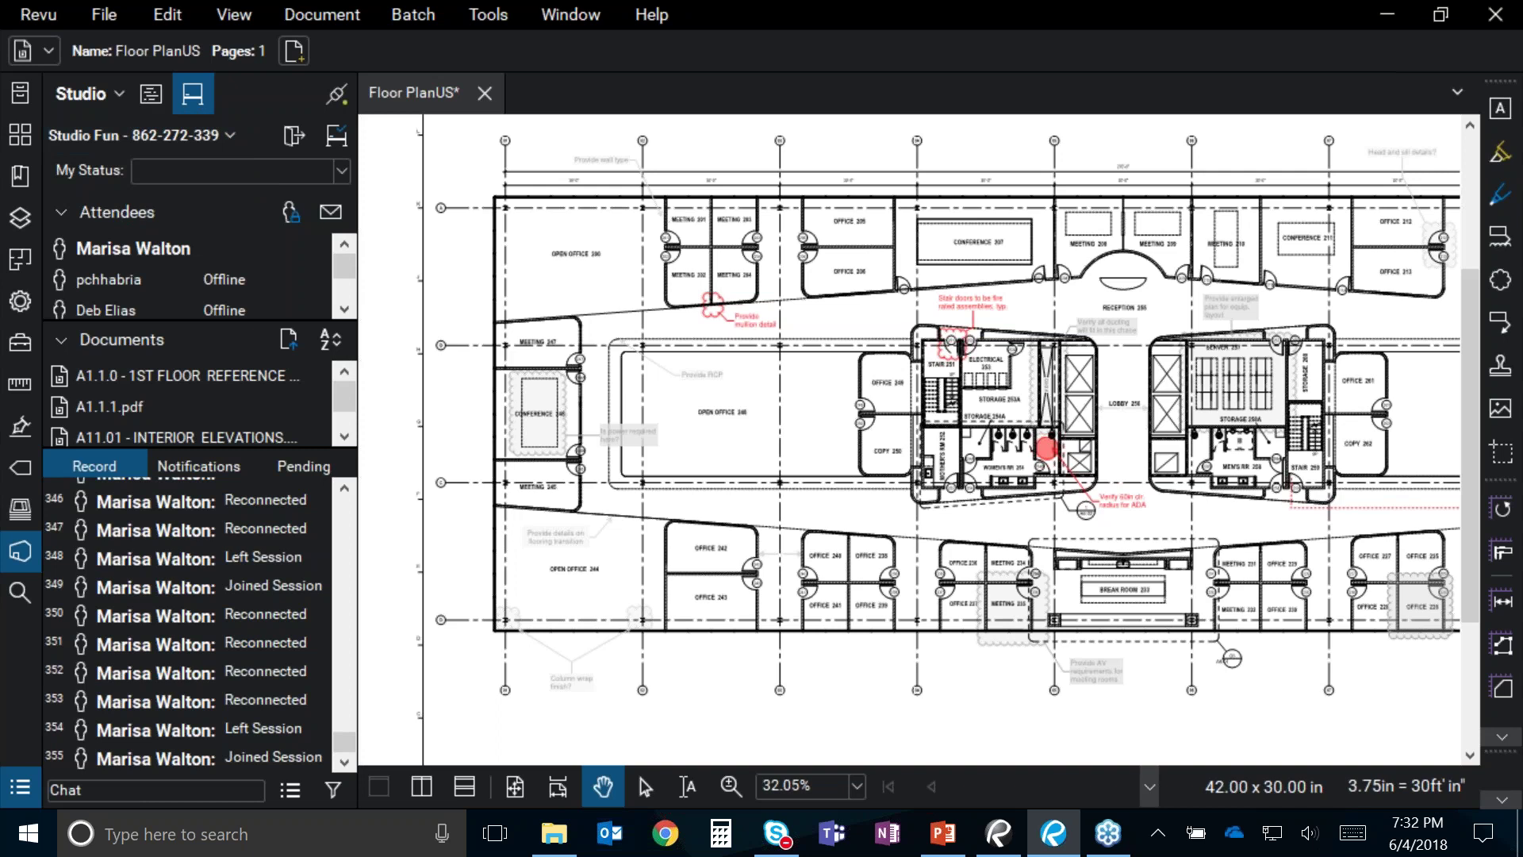
scroll(238, 294, down, 1)
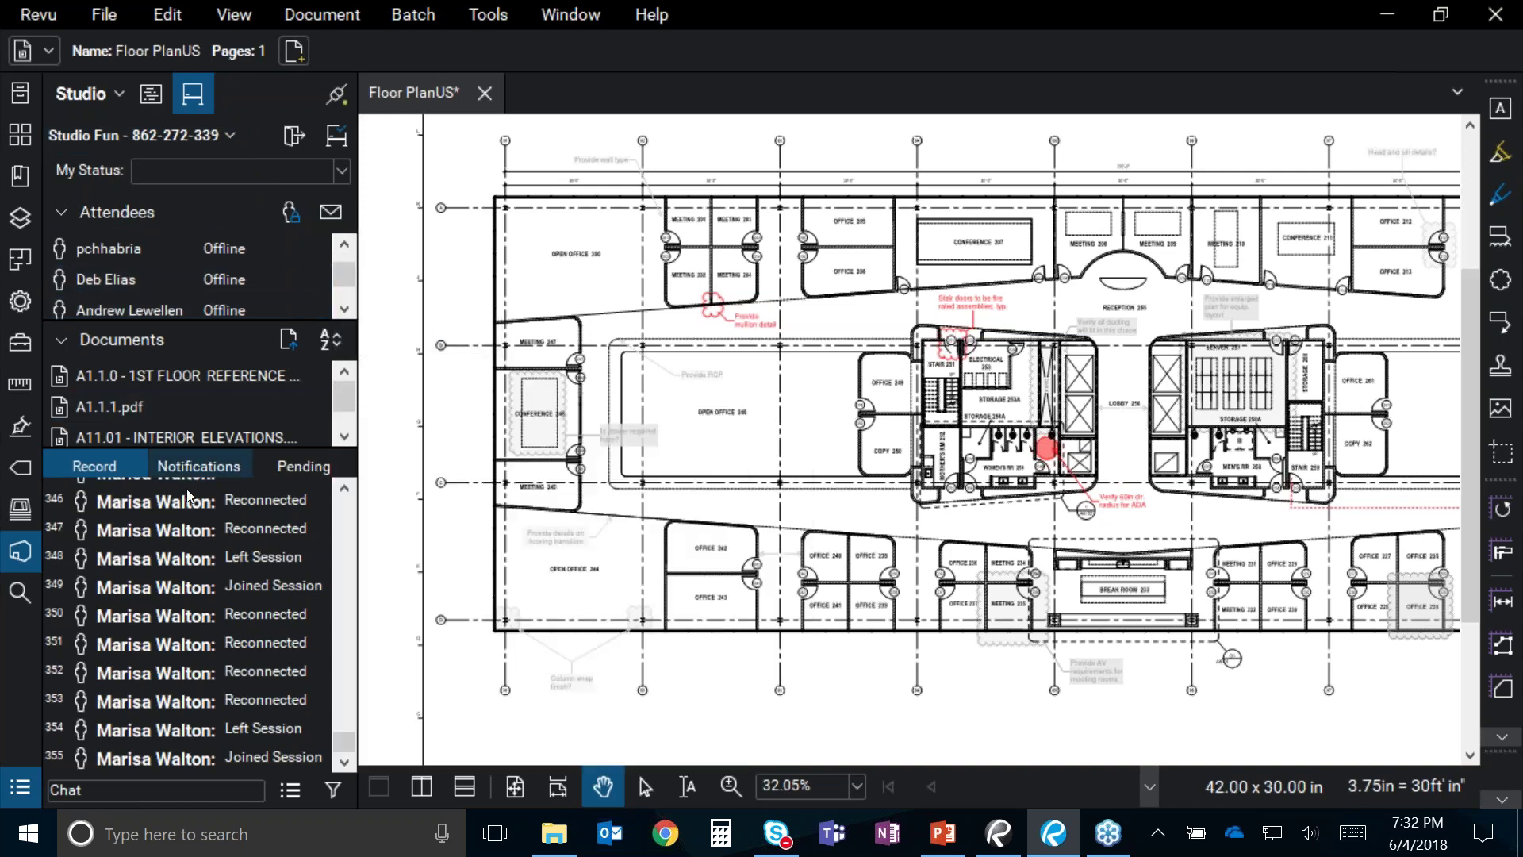
scroll(209, 659, down, 1)
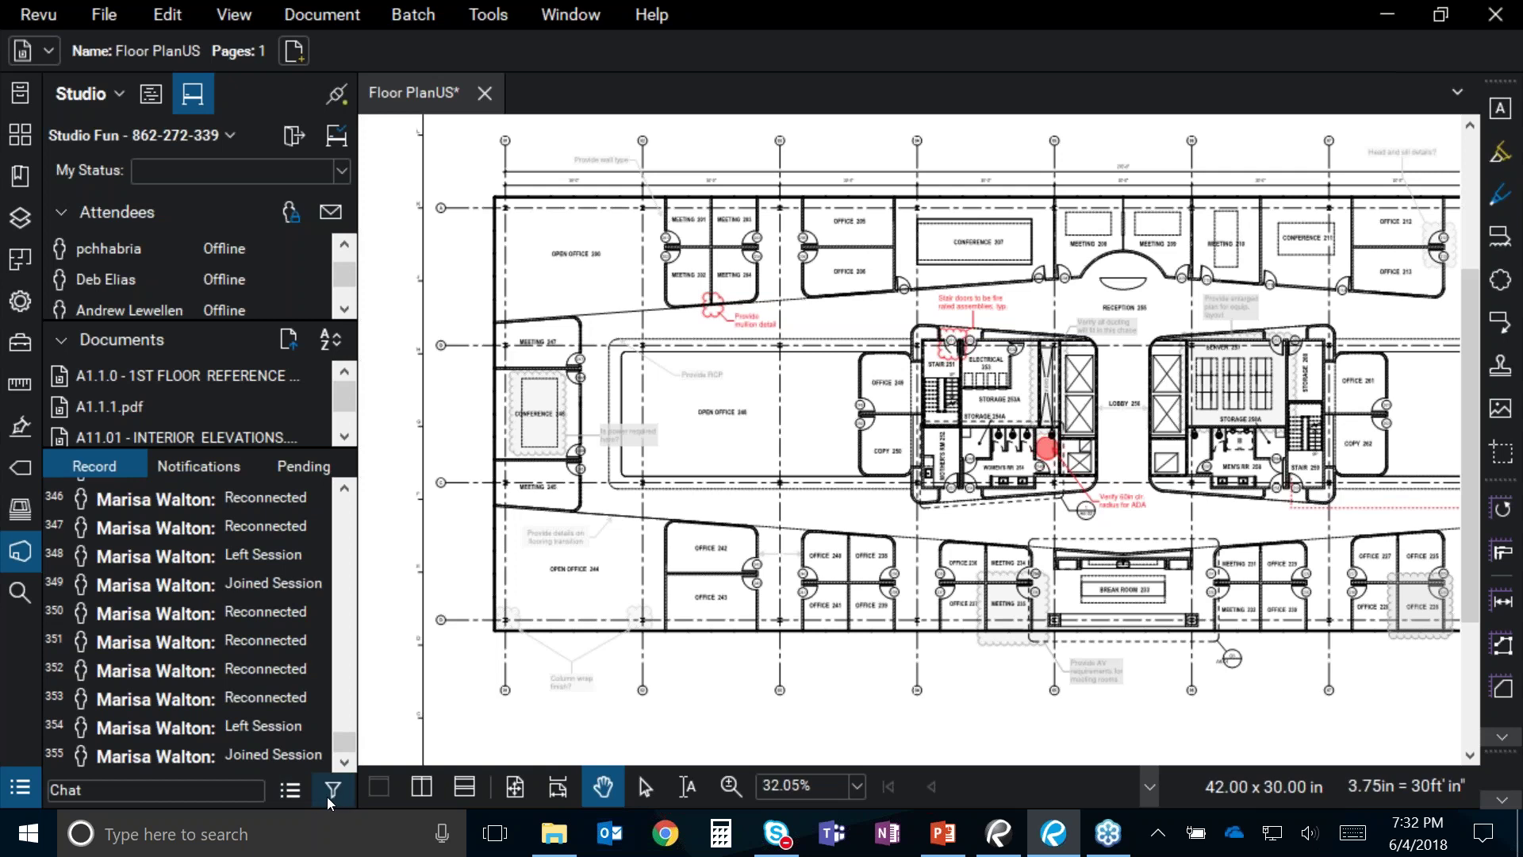
Step: Review the Session Report options without creating a report, and narrow the Studio panel
click(291, 790)
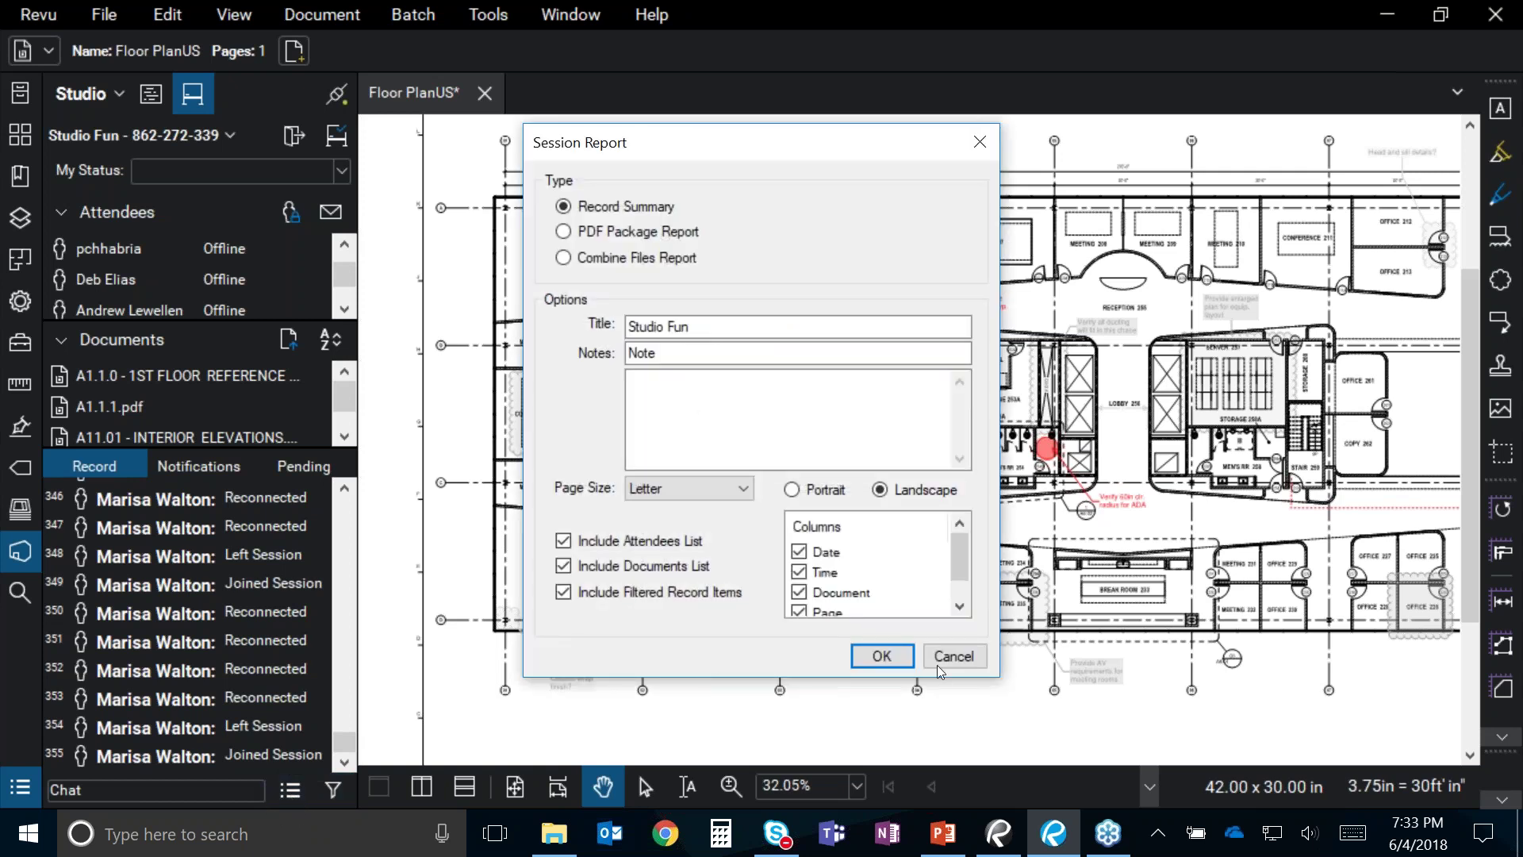
click(954, 656)
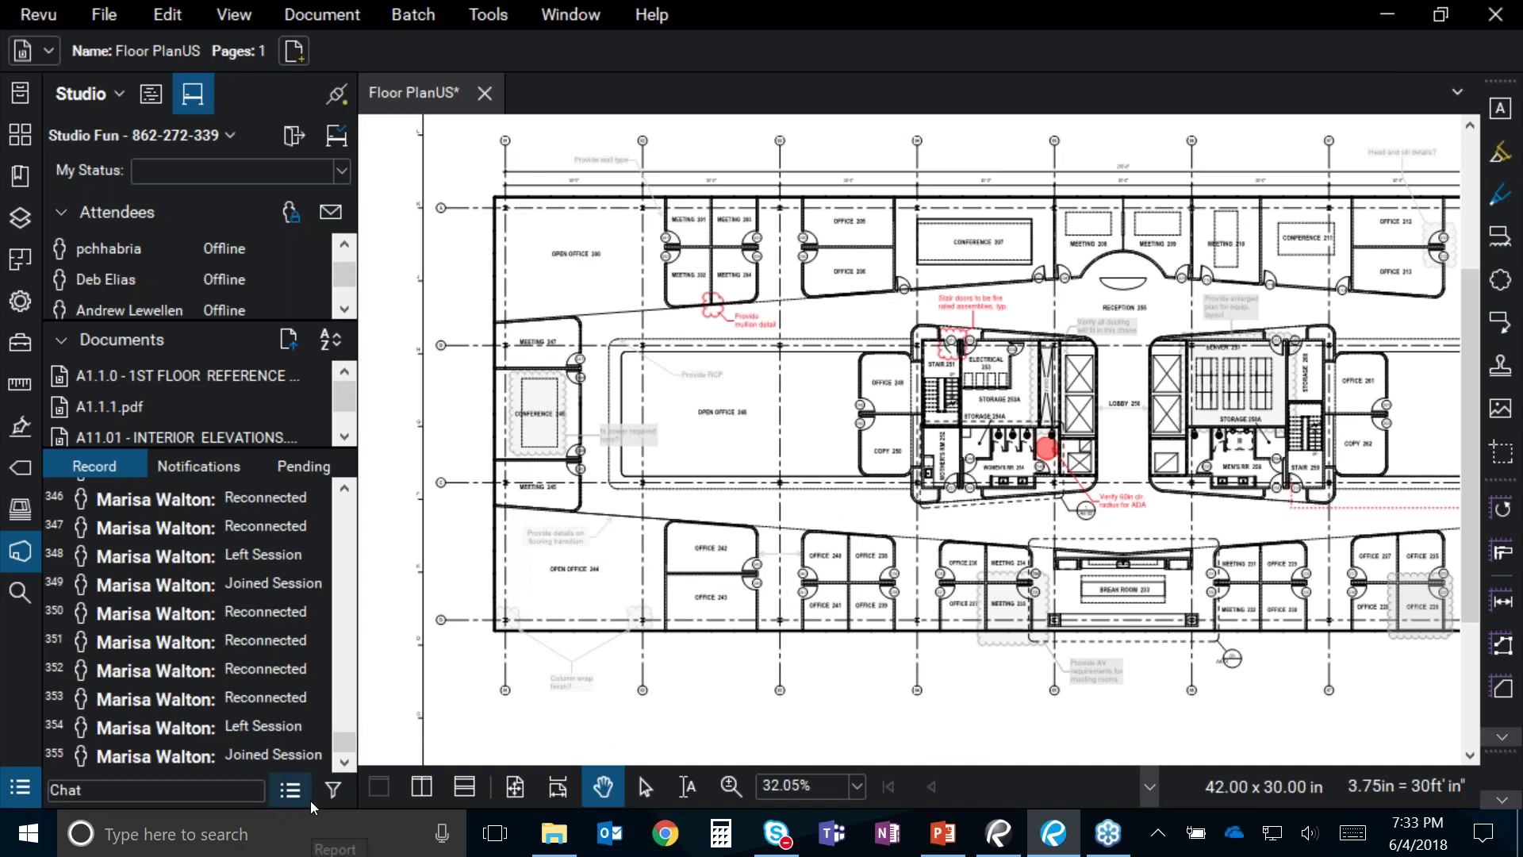
drag(360, 569, 146, 590)
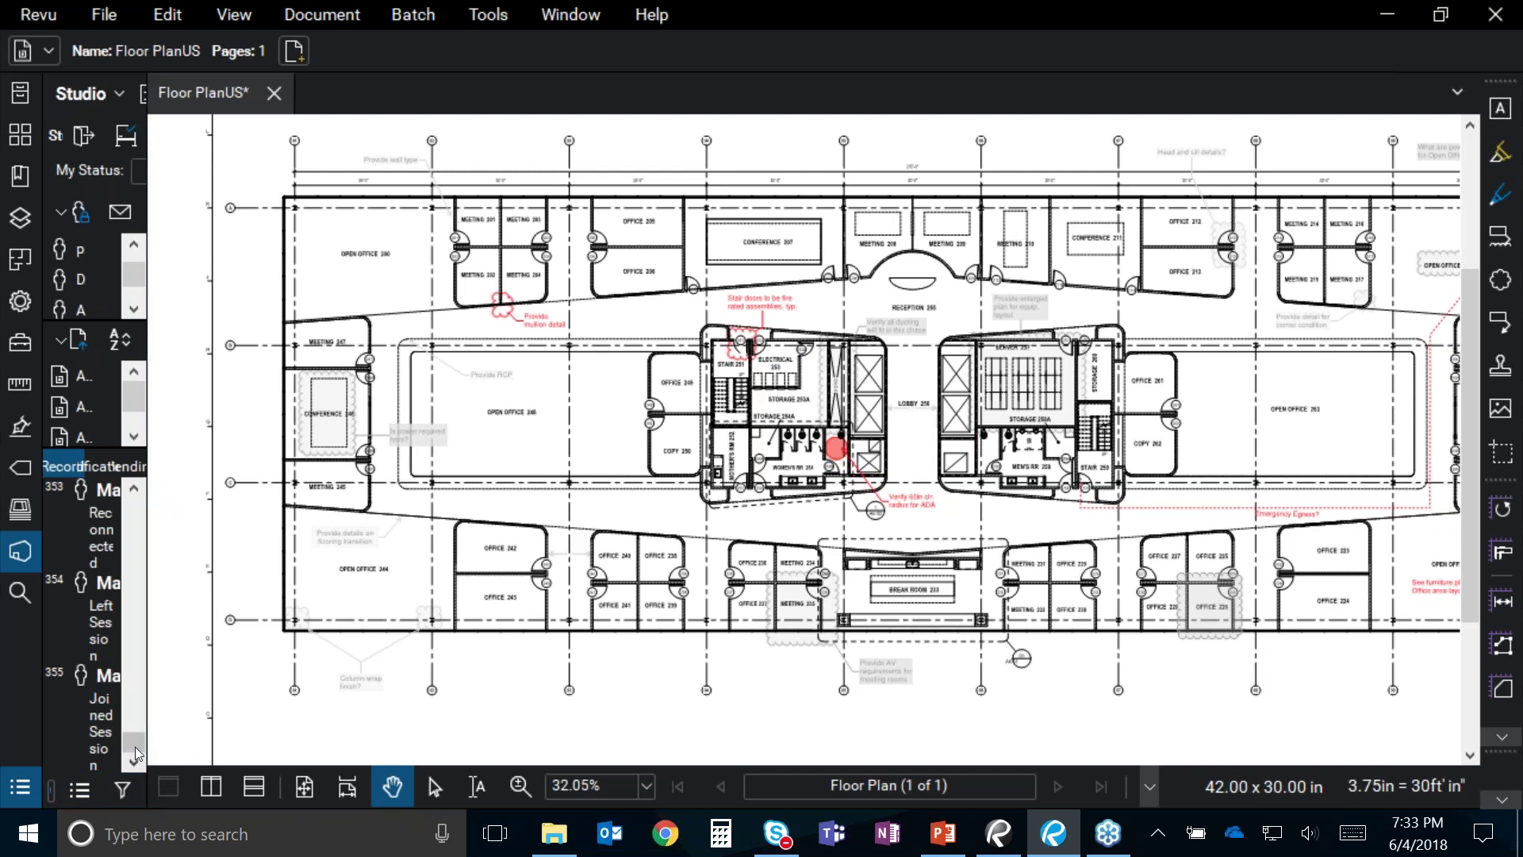
Step: Widen the Studio panel back to a readable size and leave the Studio Fun session
mouse_move(147, 439)
mouse_down()
mouse_move(284, 446)
mouse_move(140, 451)
mouse_up()
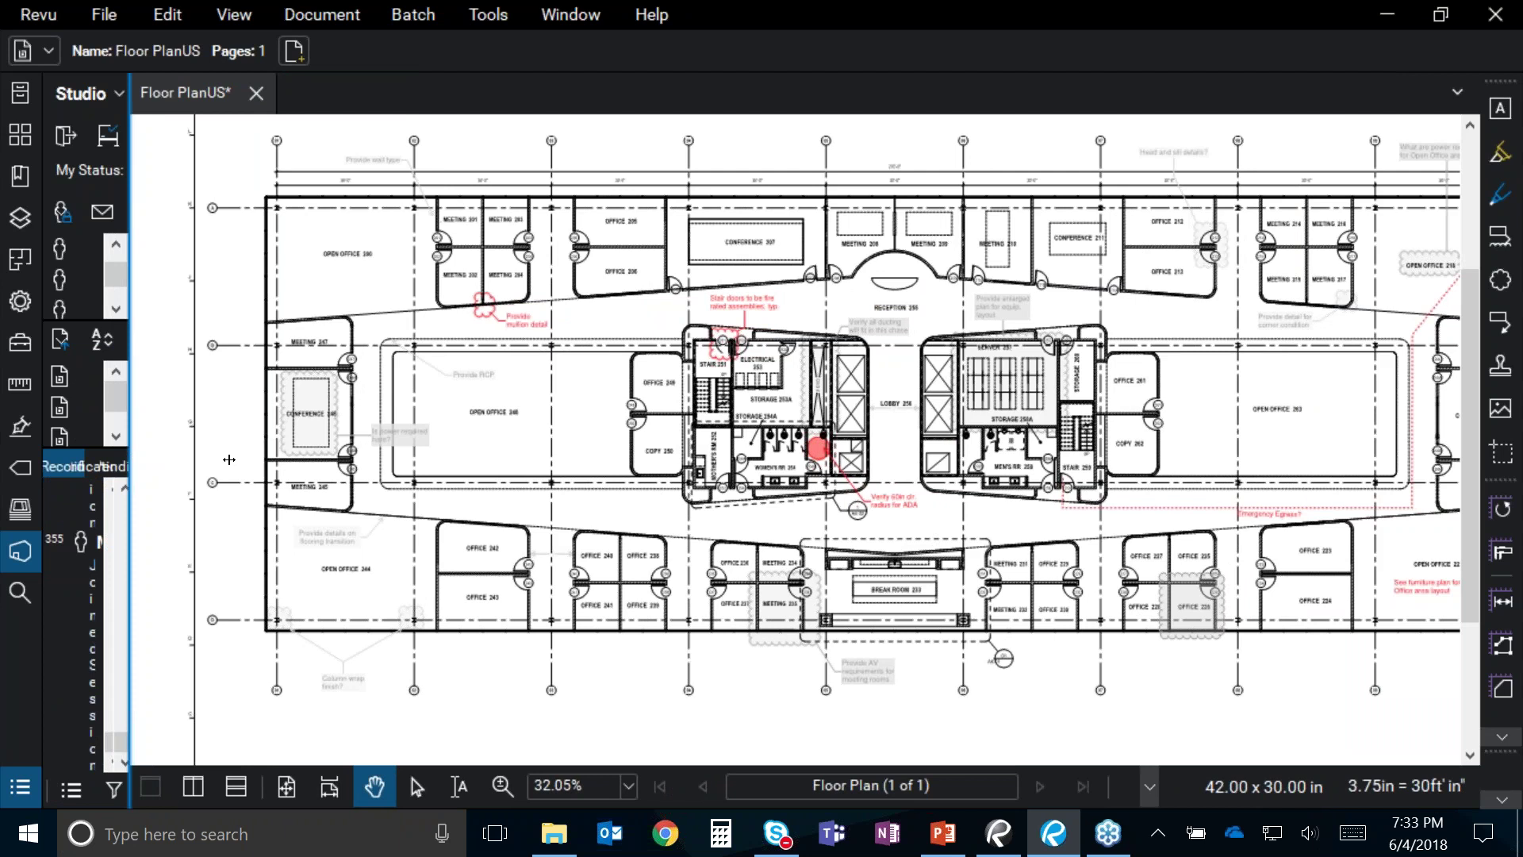
mouse_move(427, 459)
mouse_down()
mouse_move(222, 452)
mouse_move(373, 451)
mouse_up()
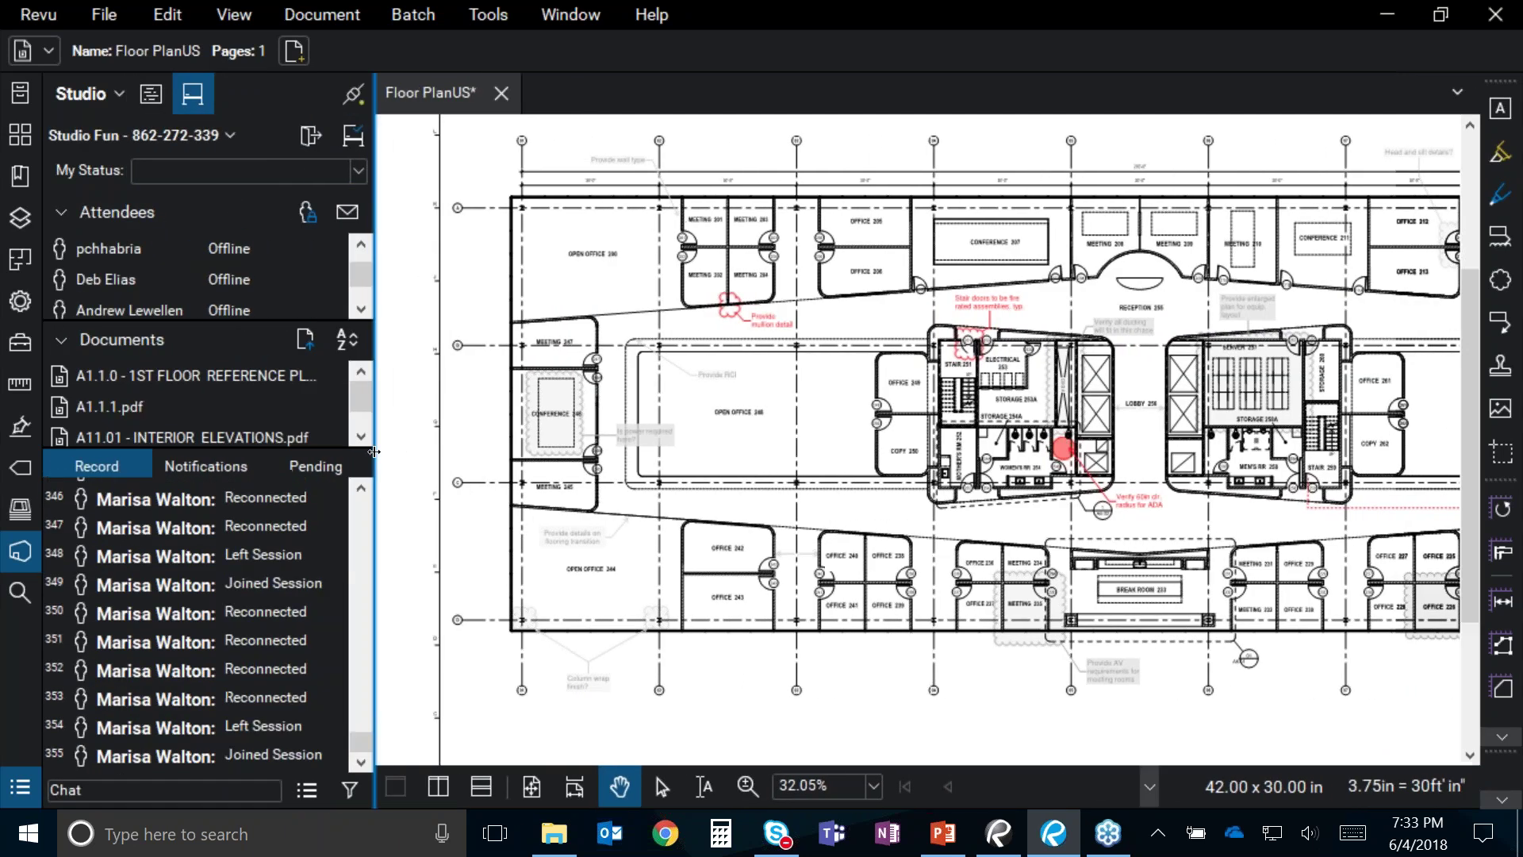
click(309, 137)
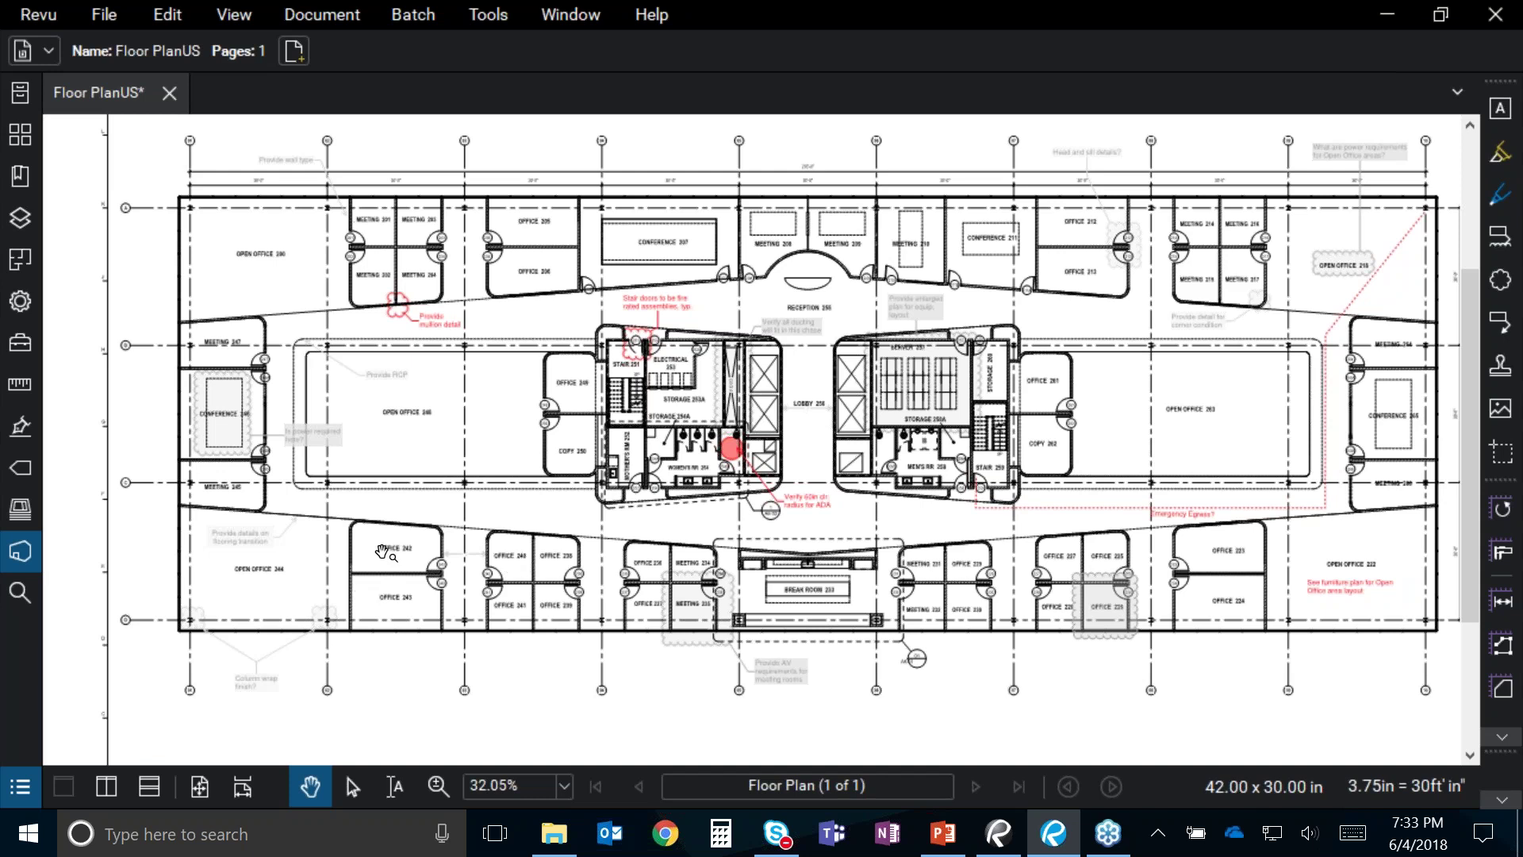
Step: Open the keyboard shortcut settings and look through the shortcuts listed for tools and for commands
click(40, 16)
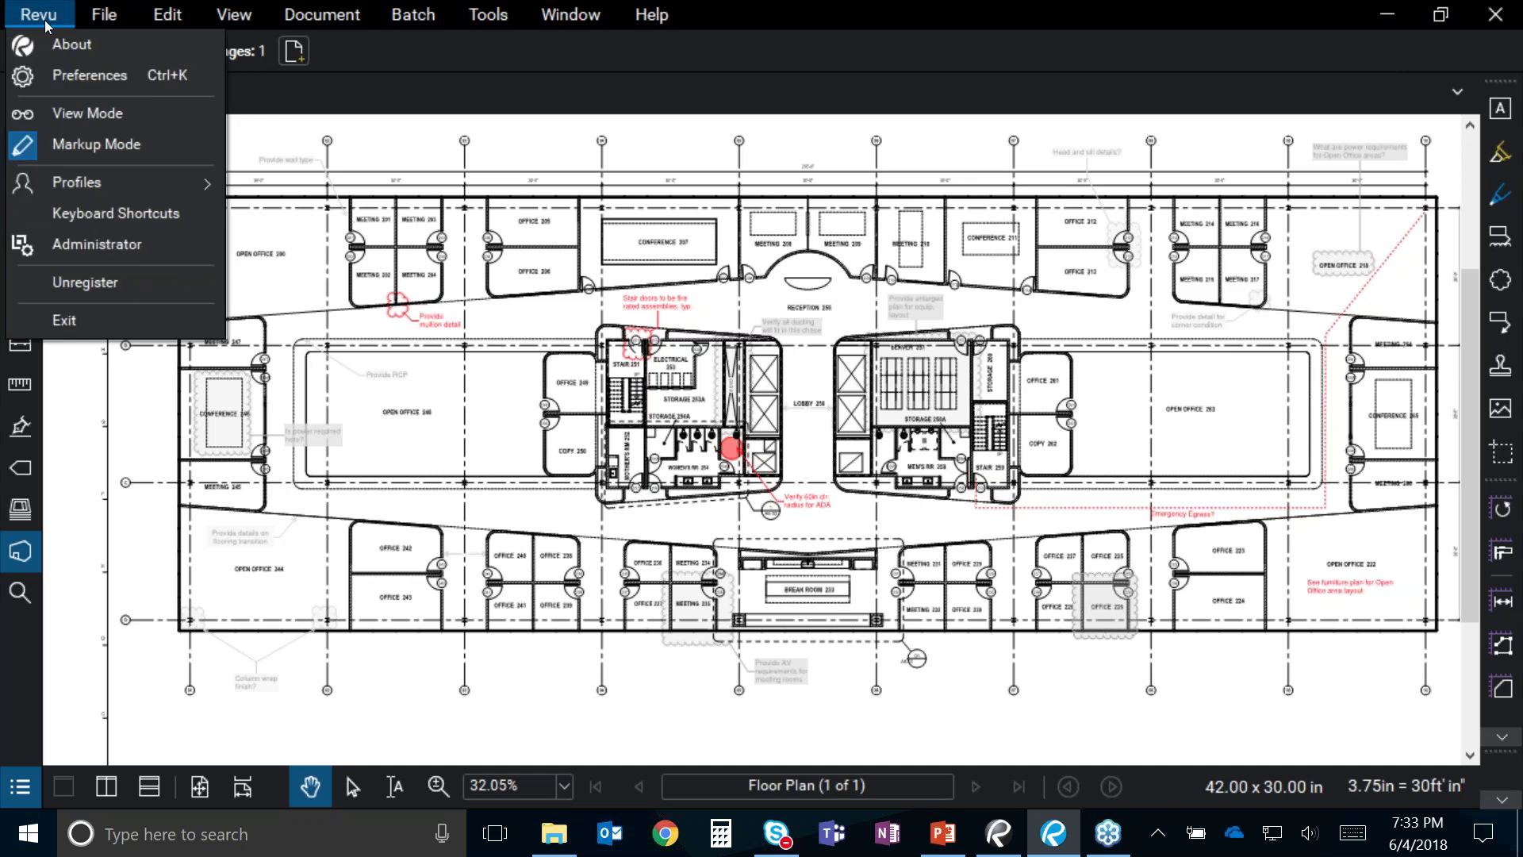
click(128, 212)
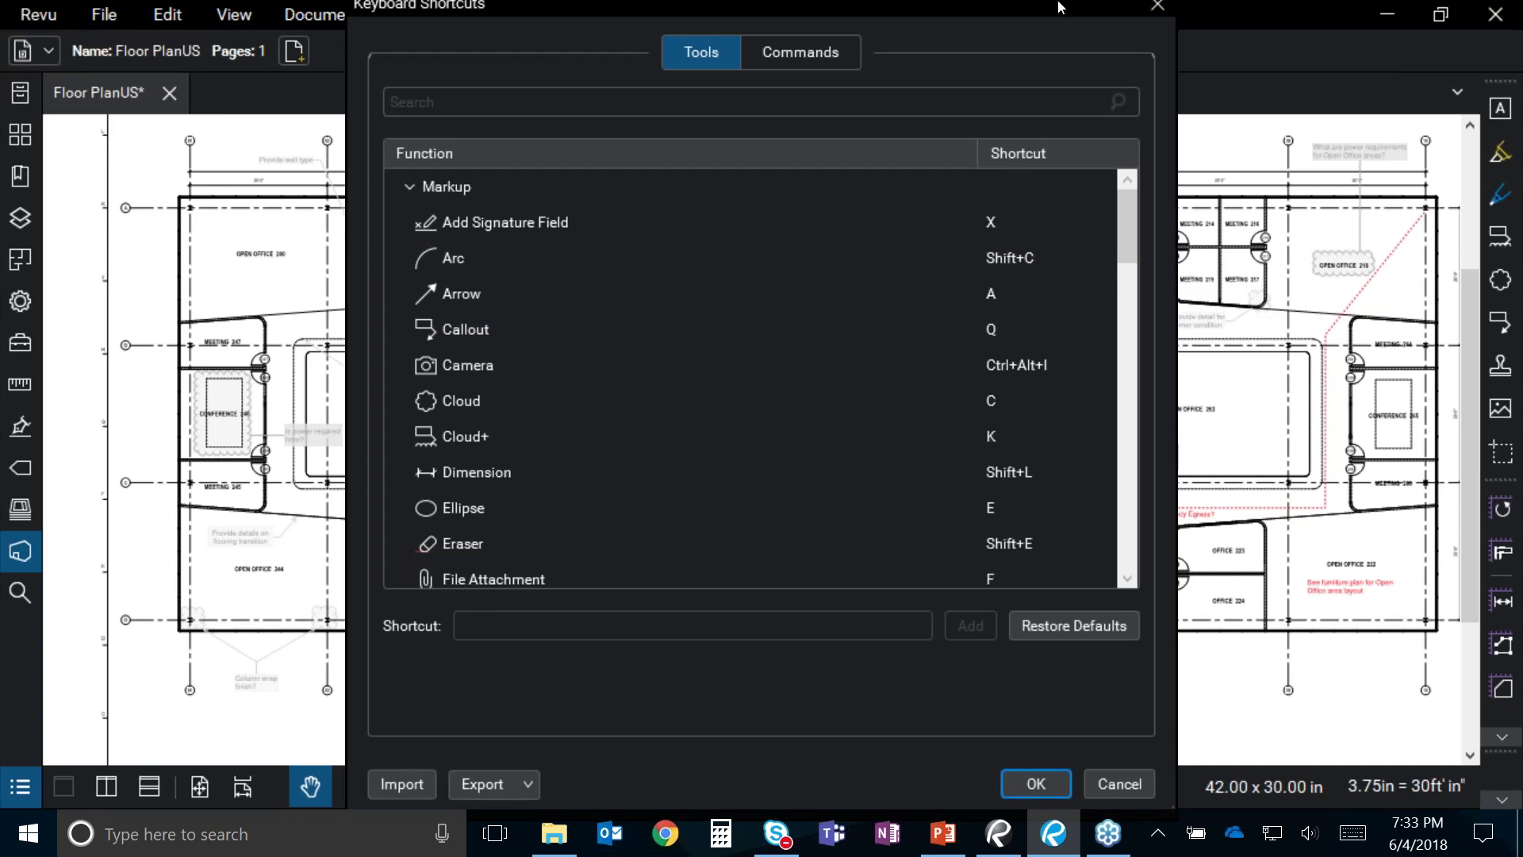
click(786, 52)
click(692, 62)
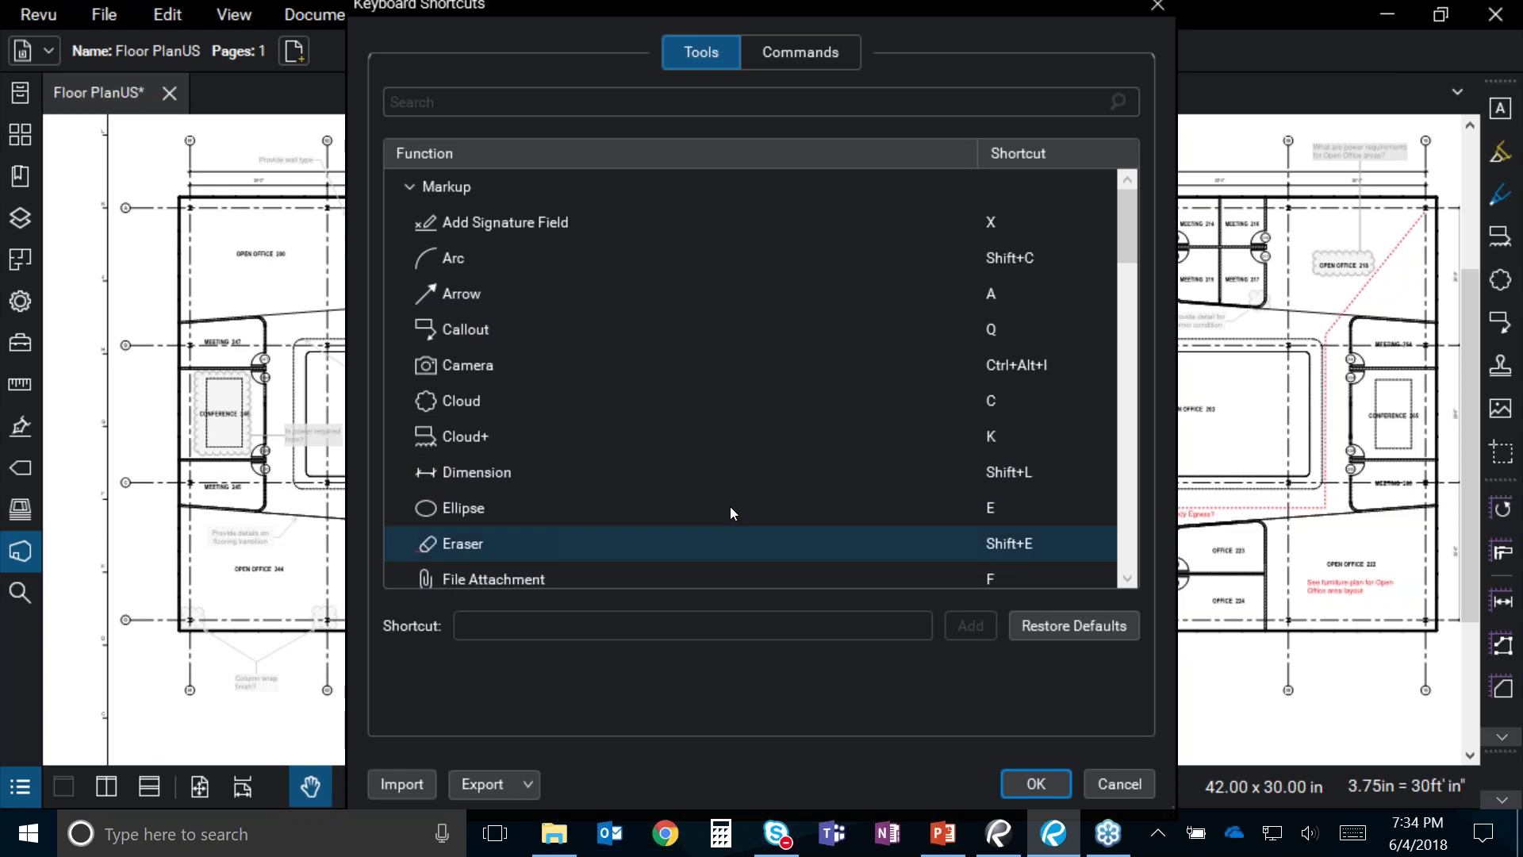
scroll(782, 476, down, 1)
scroll(785, 451, down, 6)
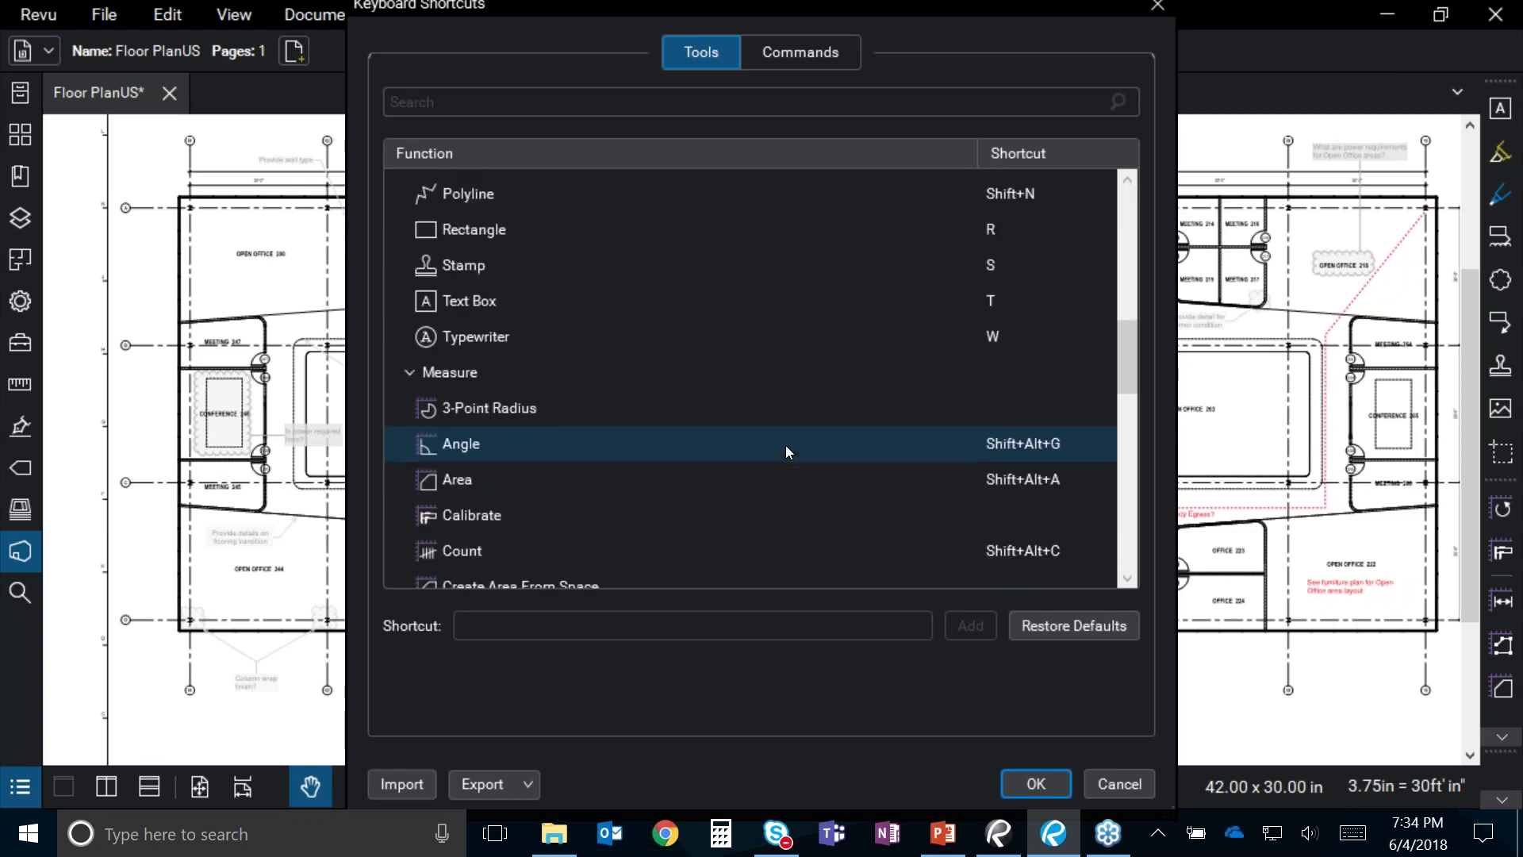
scroll(786, 445, down, 1)
scroll(691, 367, down, 1)
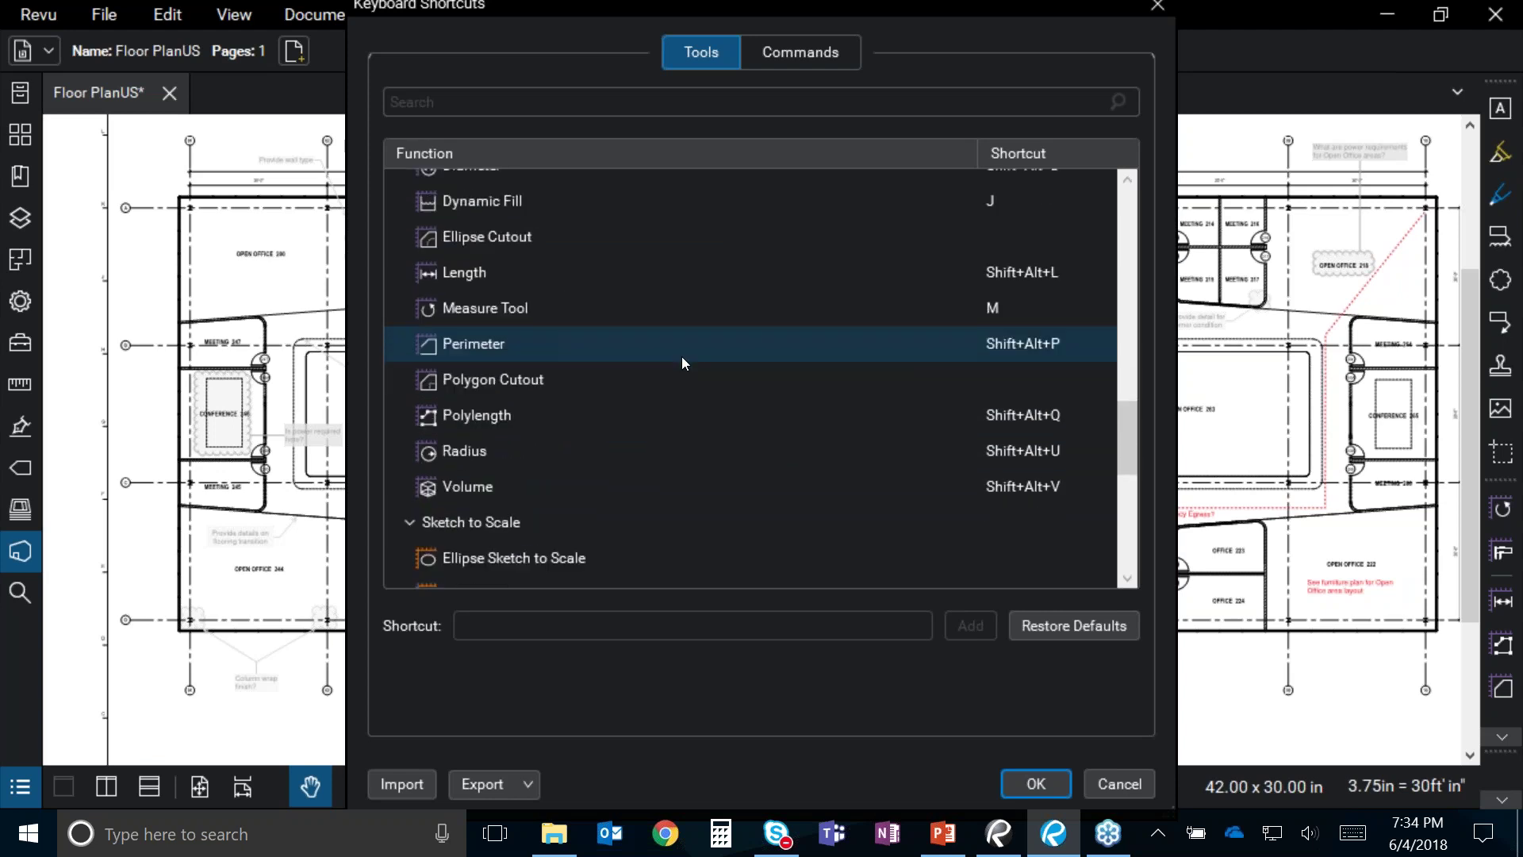
scroll(695, 361, up, 7)
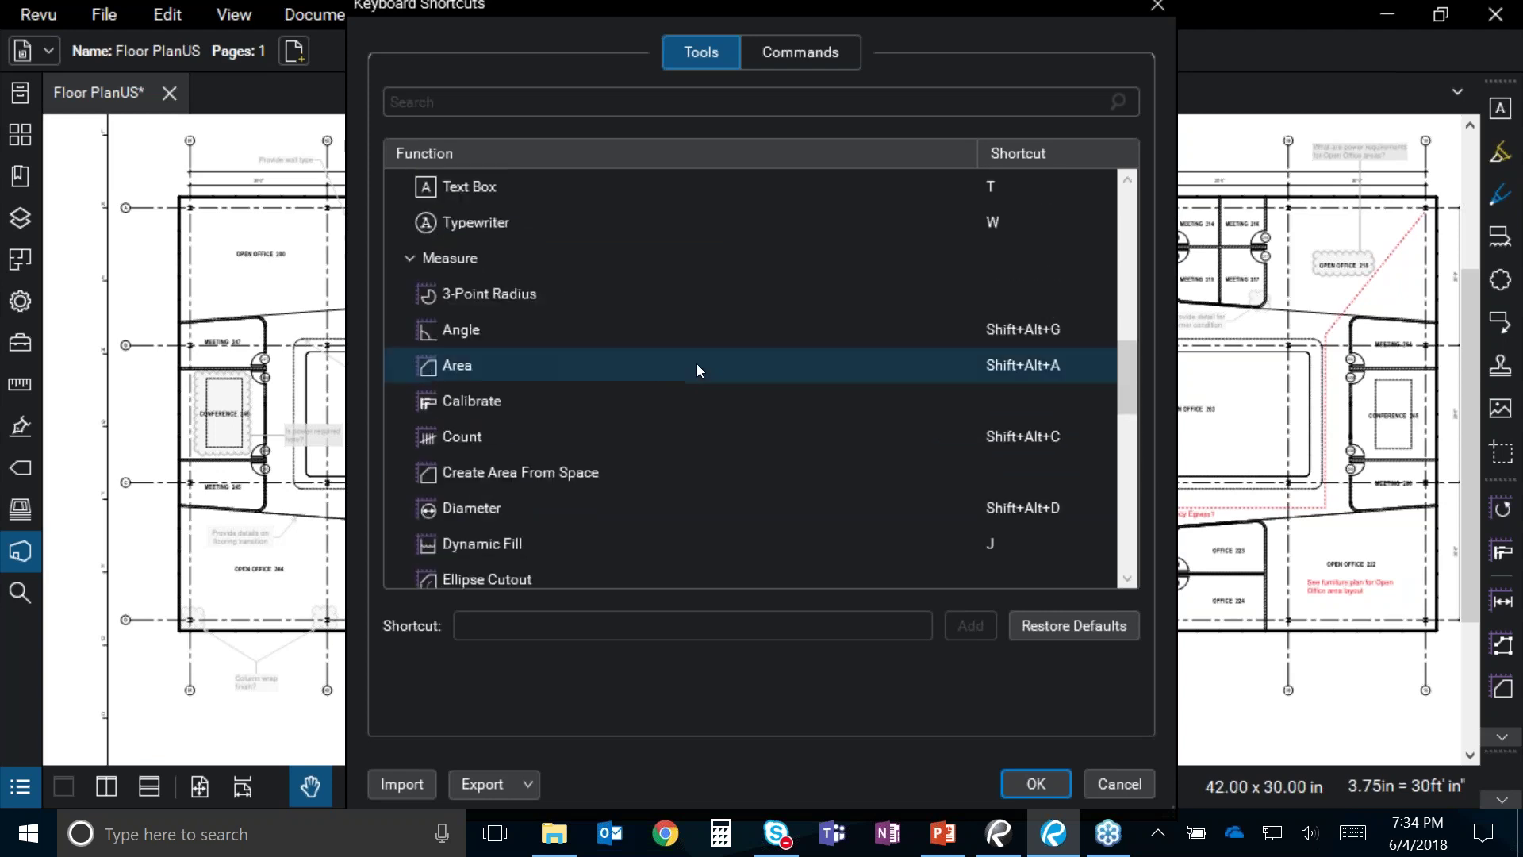
click(809, 52)
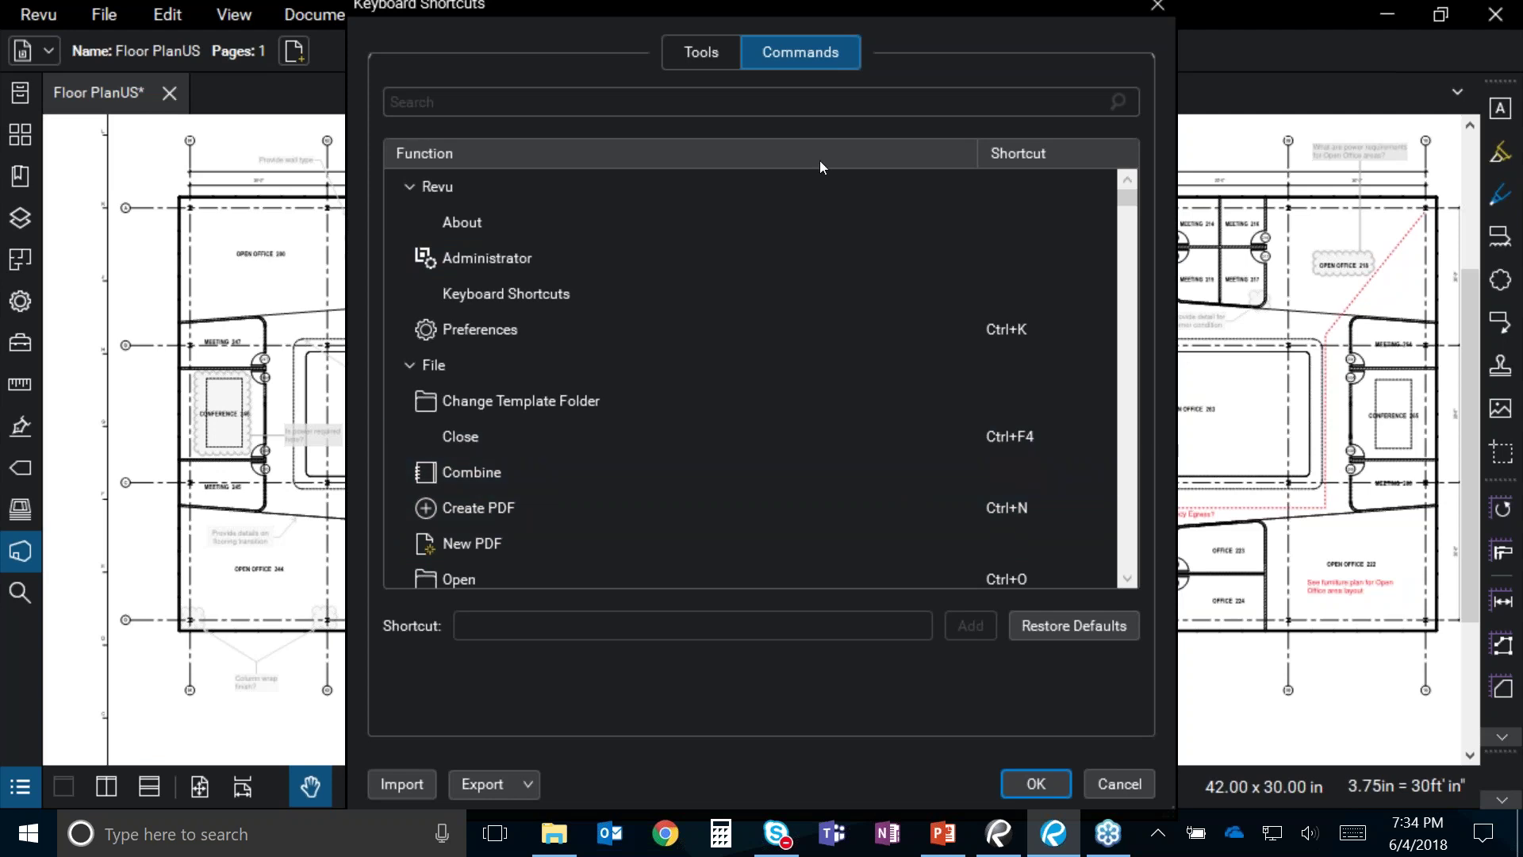
Step: Search both the commands and the tools for "cloud" and check the shortcuts of Cloud and Cloud+
click(668, 100)
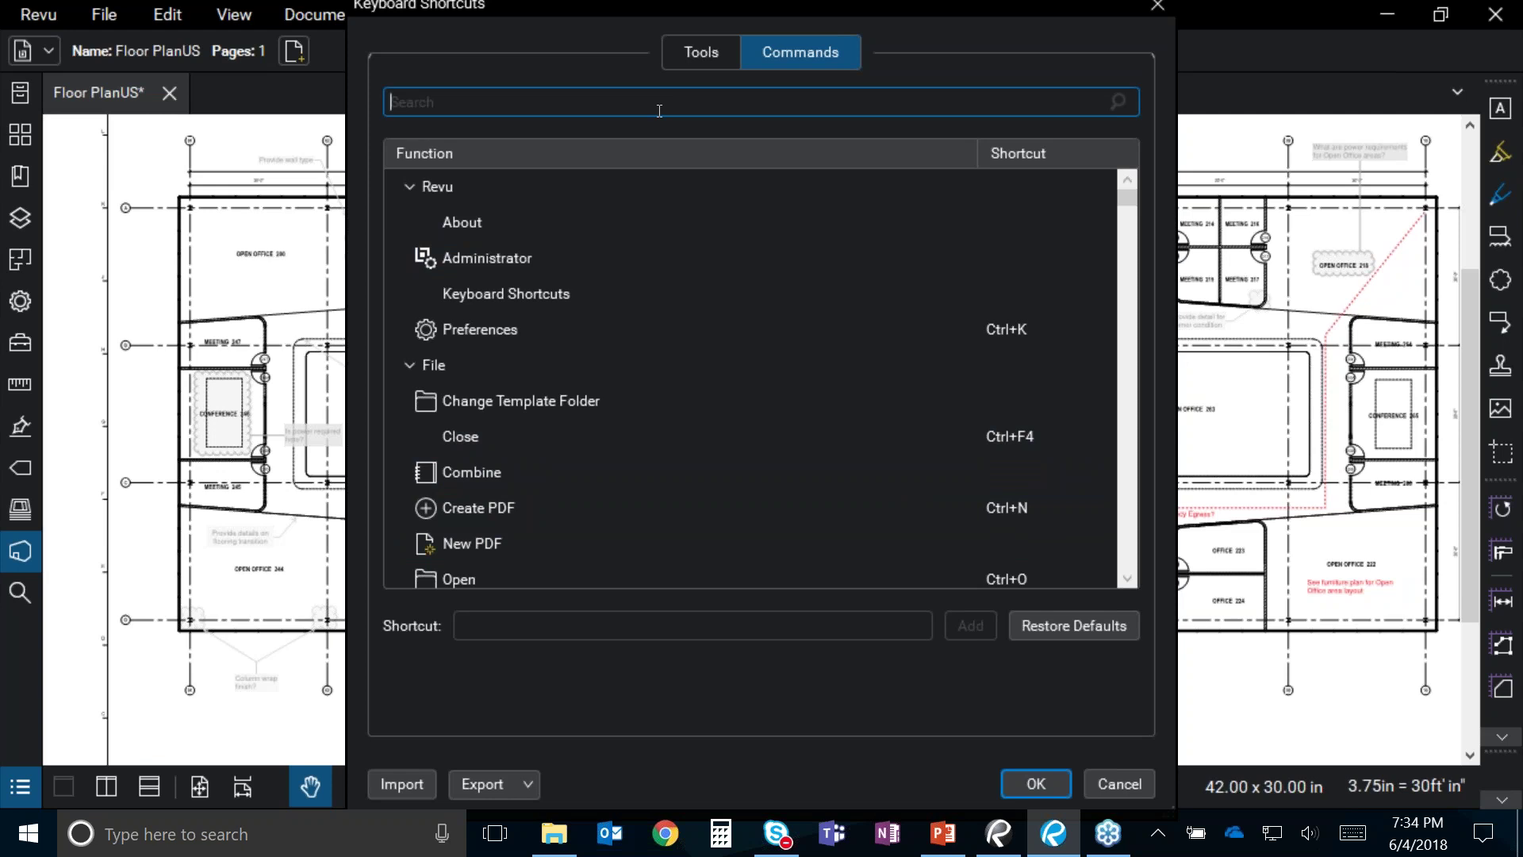
text(cloud)
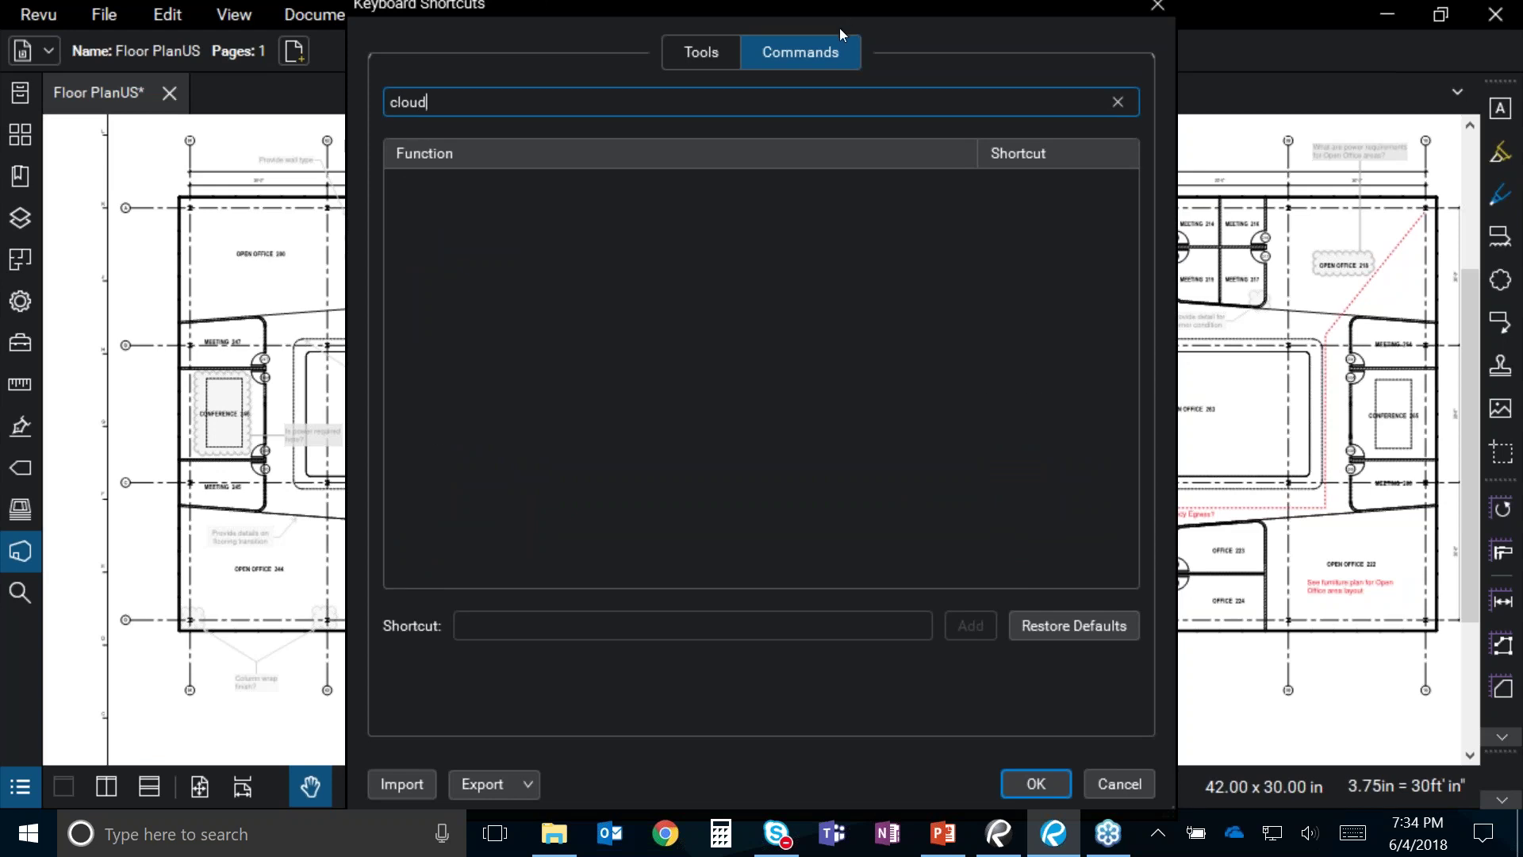
click(703, 56)
click(670, 104)
text(cloud)
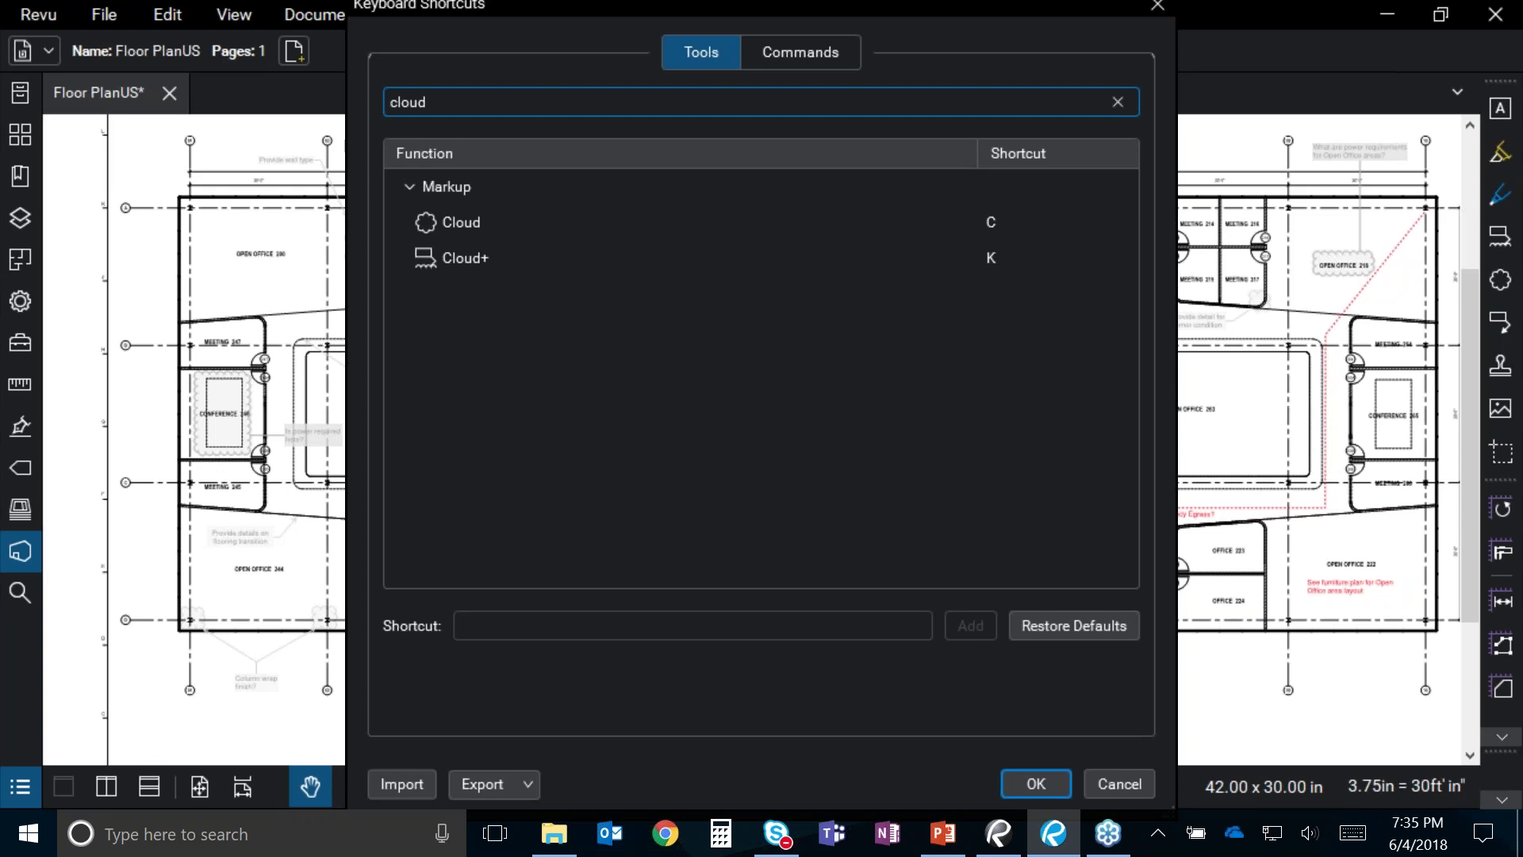
click(1016, 212)
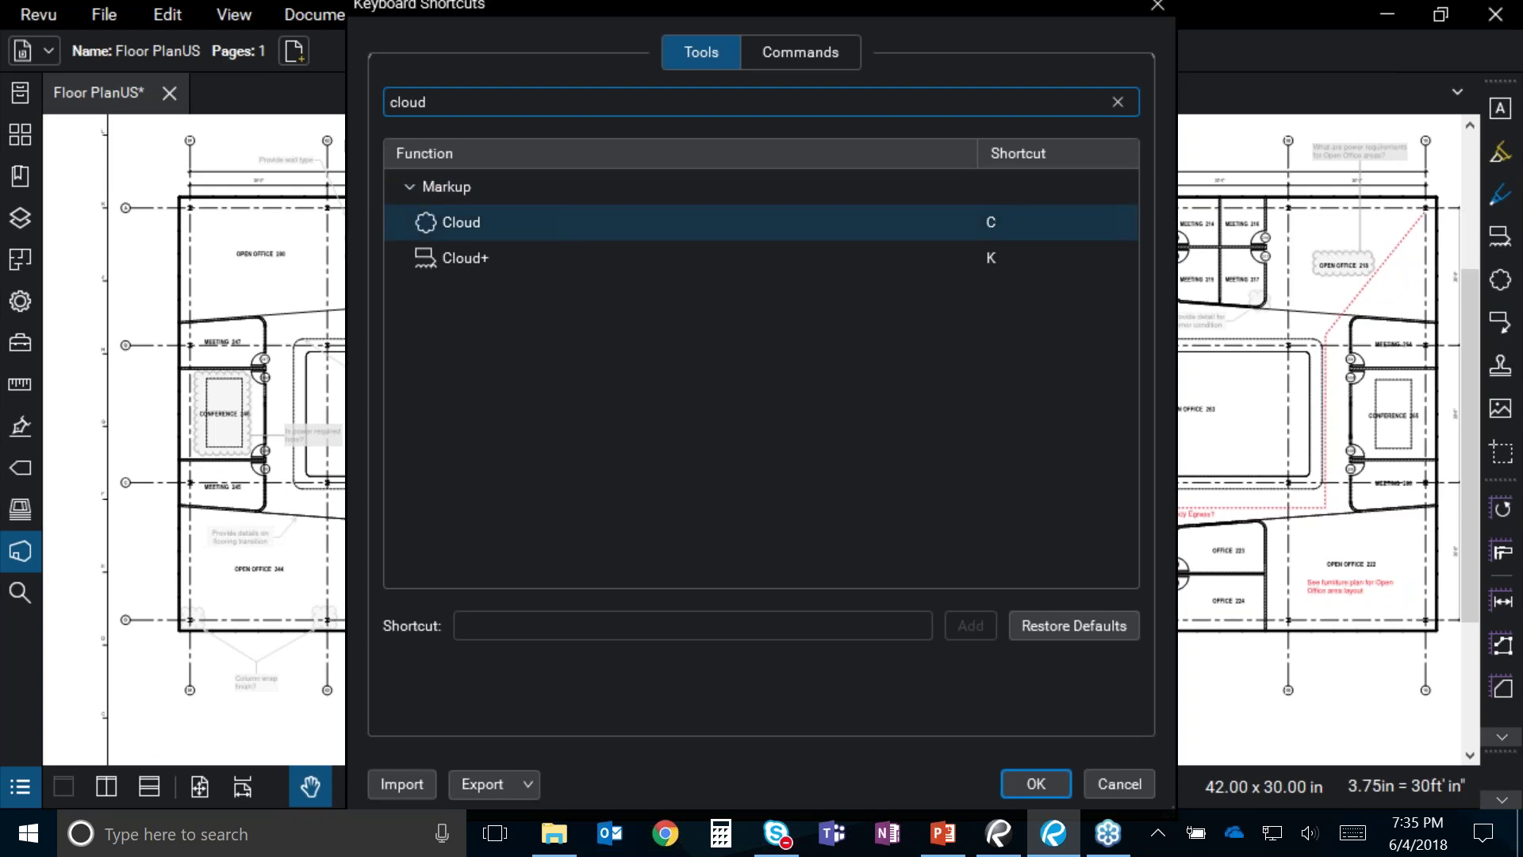
click(1013, 212)
click(1004, 254)
click(1006, 255)
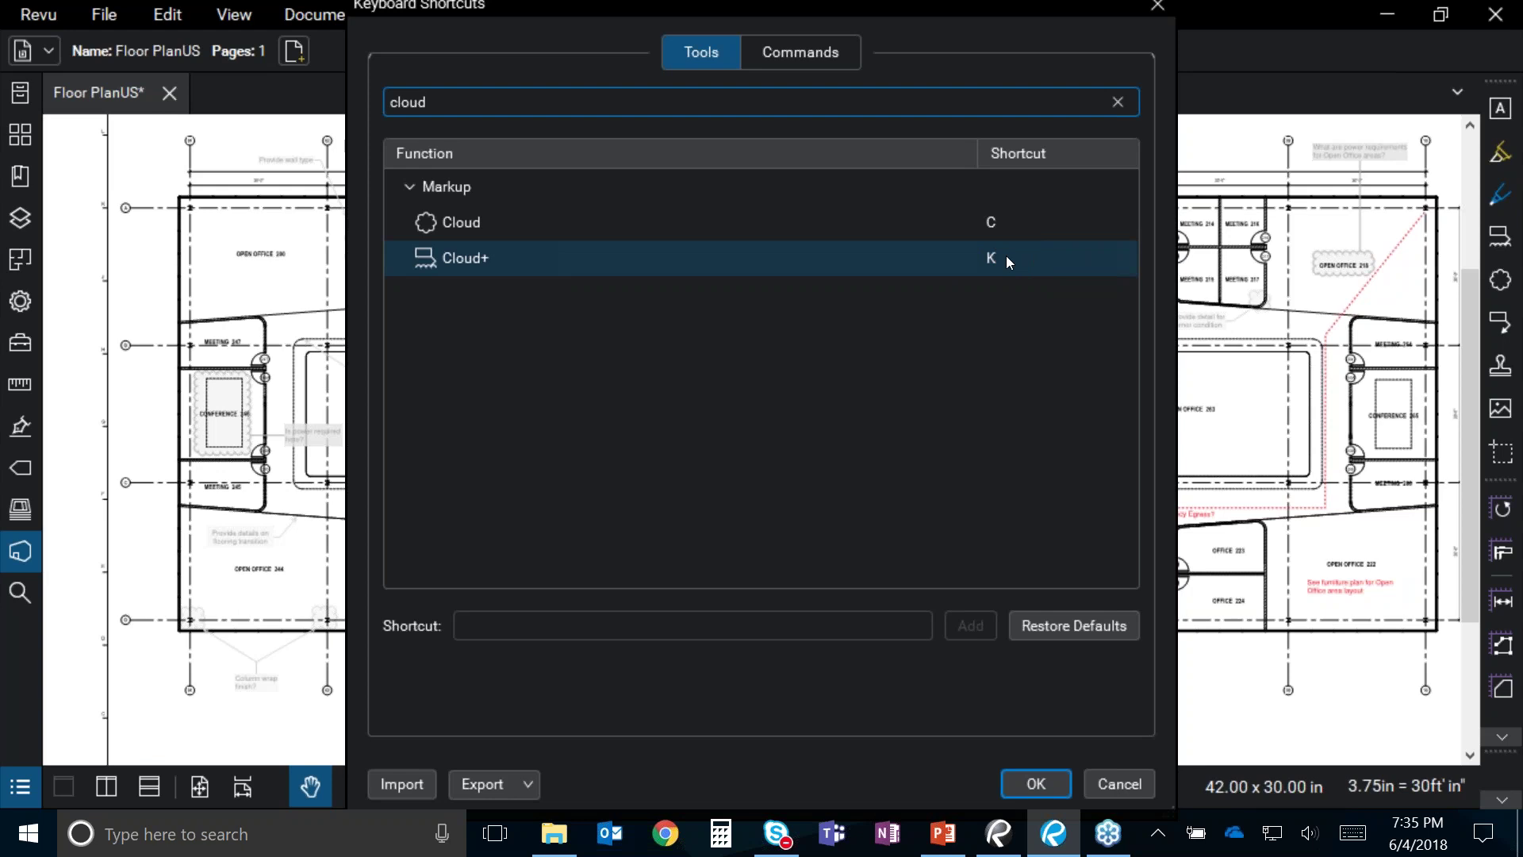
Step: Reassign the keyboard shortcut C to the Cloud+ tool
click(959, 318)
click(626, 271)
click(541, 627)
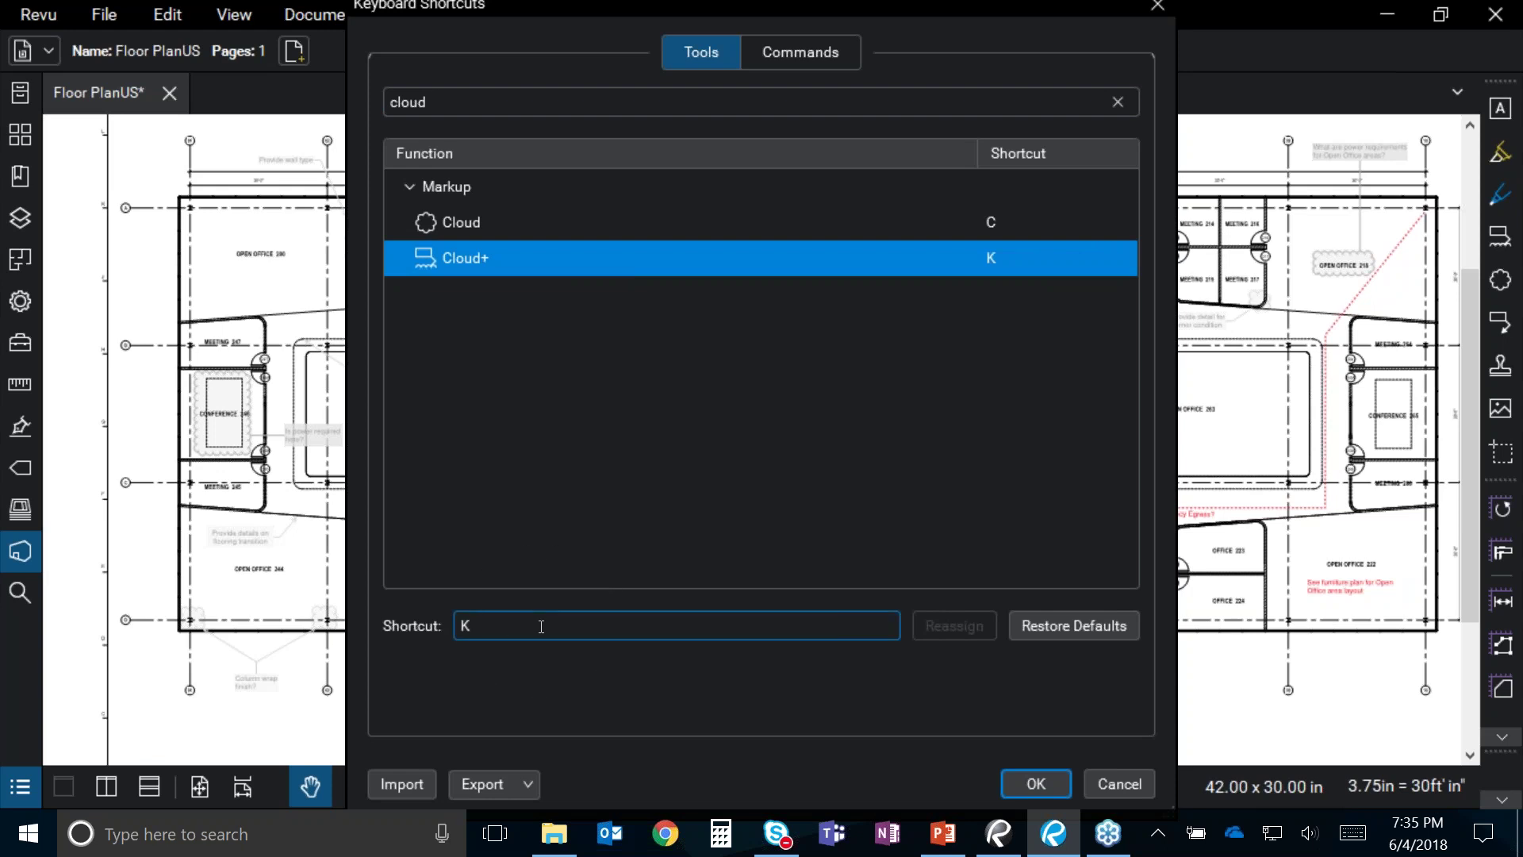
key(BackSpace)
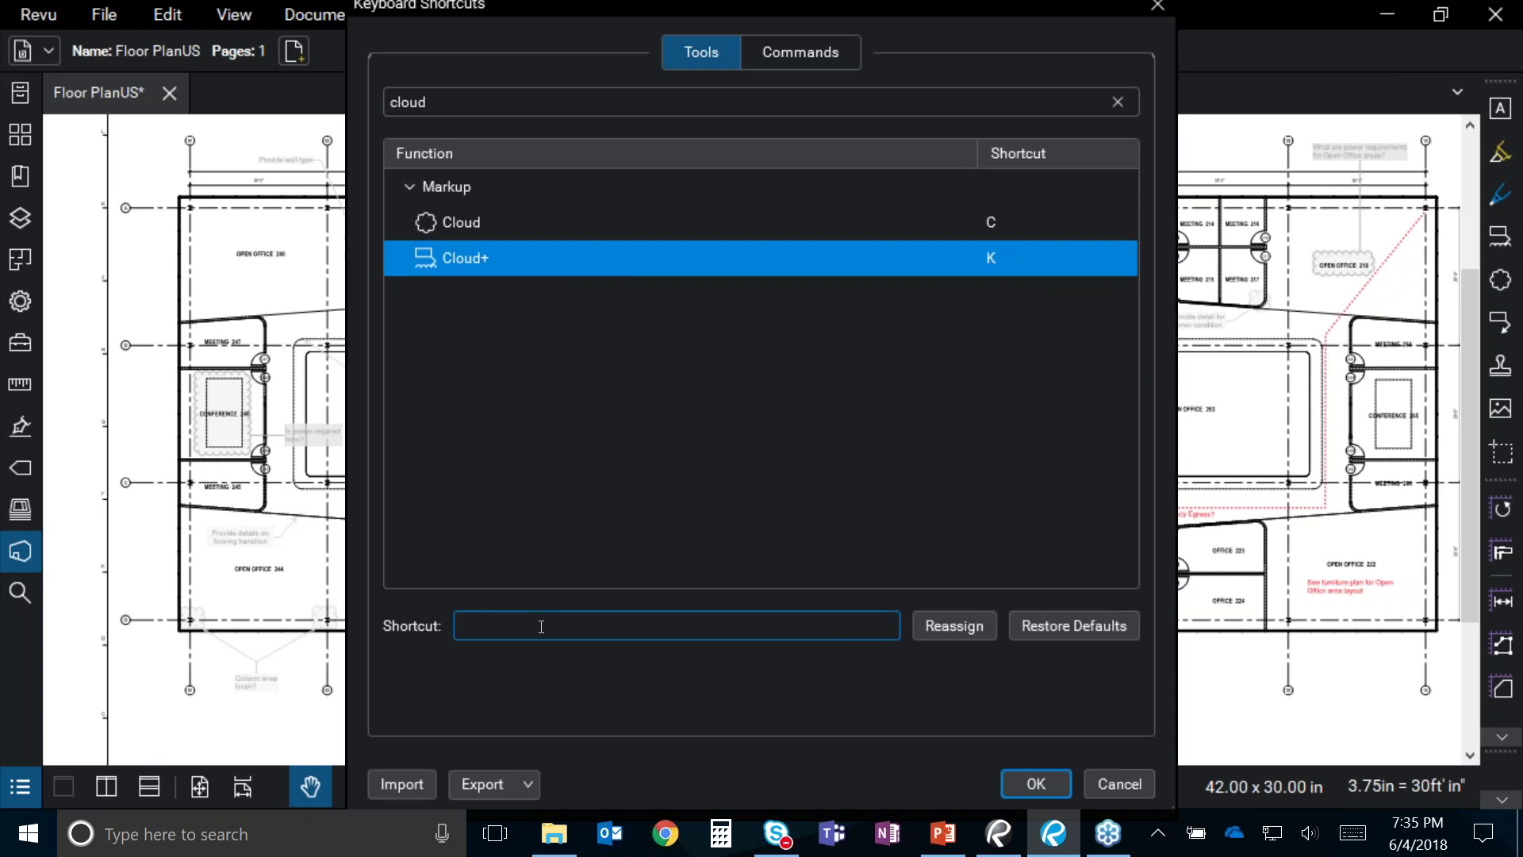
key(c)
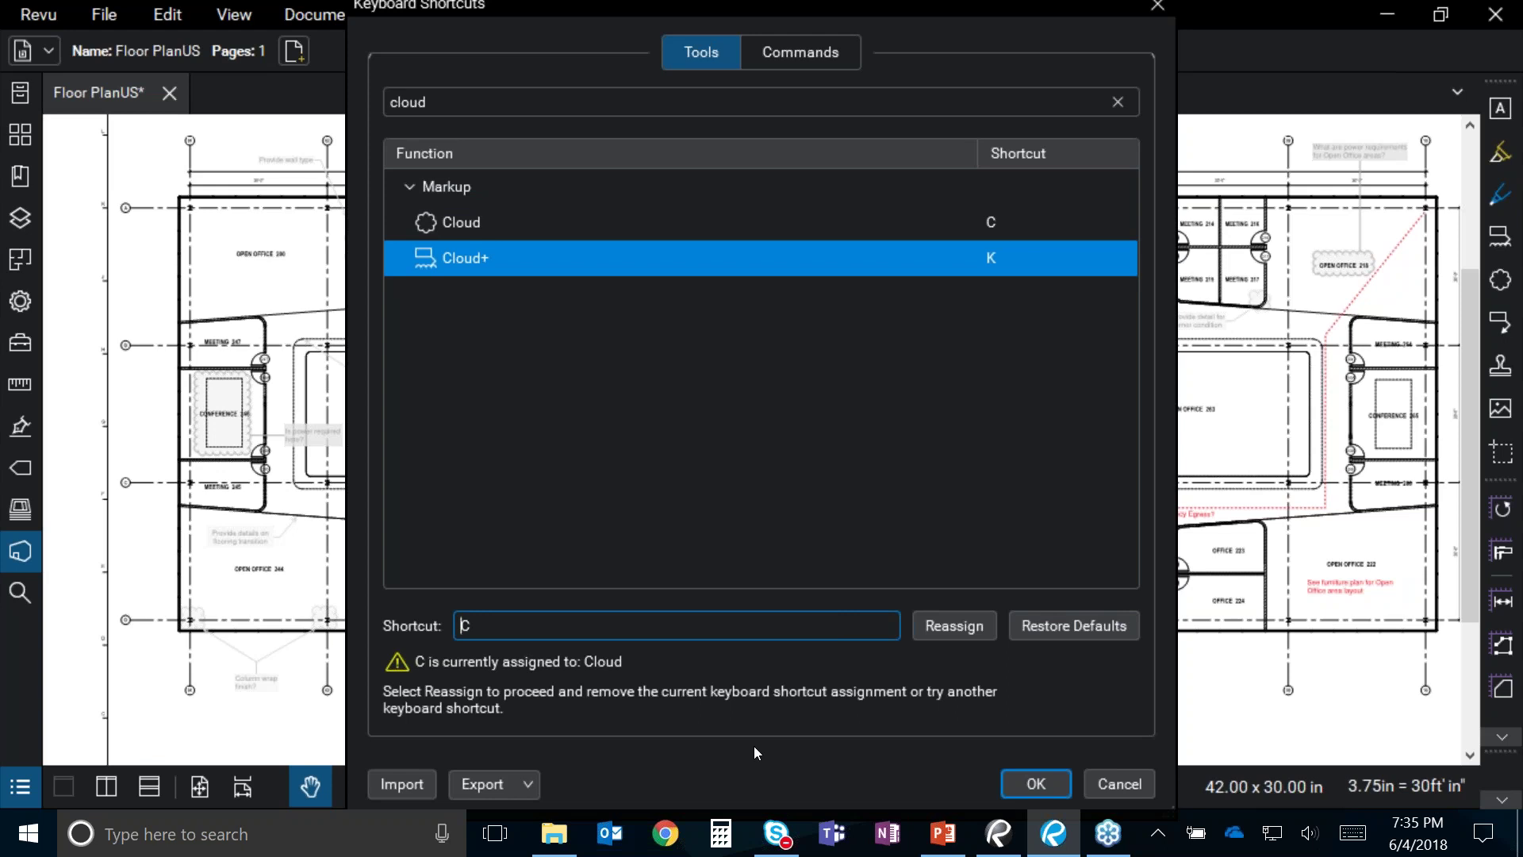
key(ctrl)
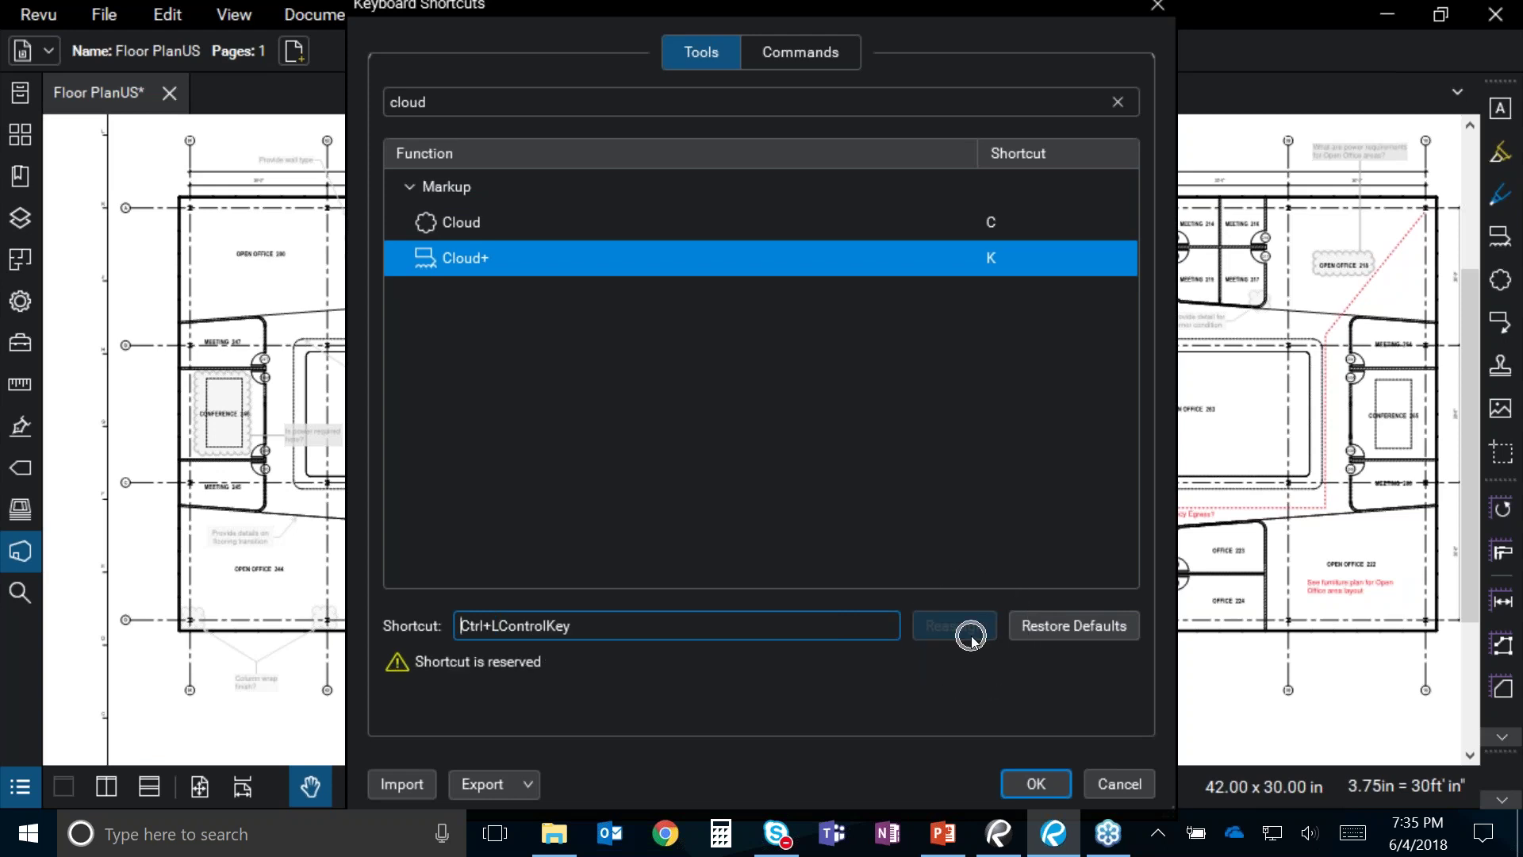
key(c)
click(977, 627)
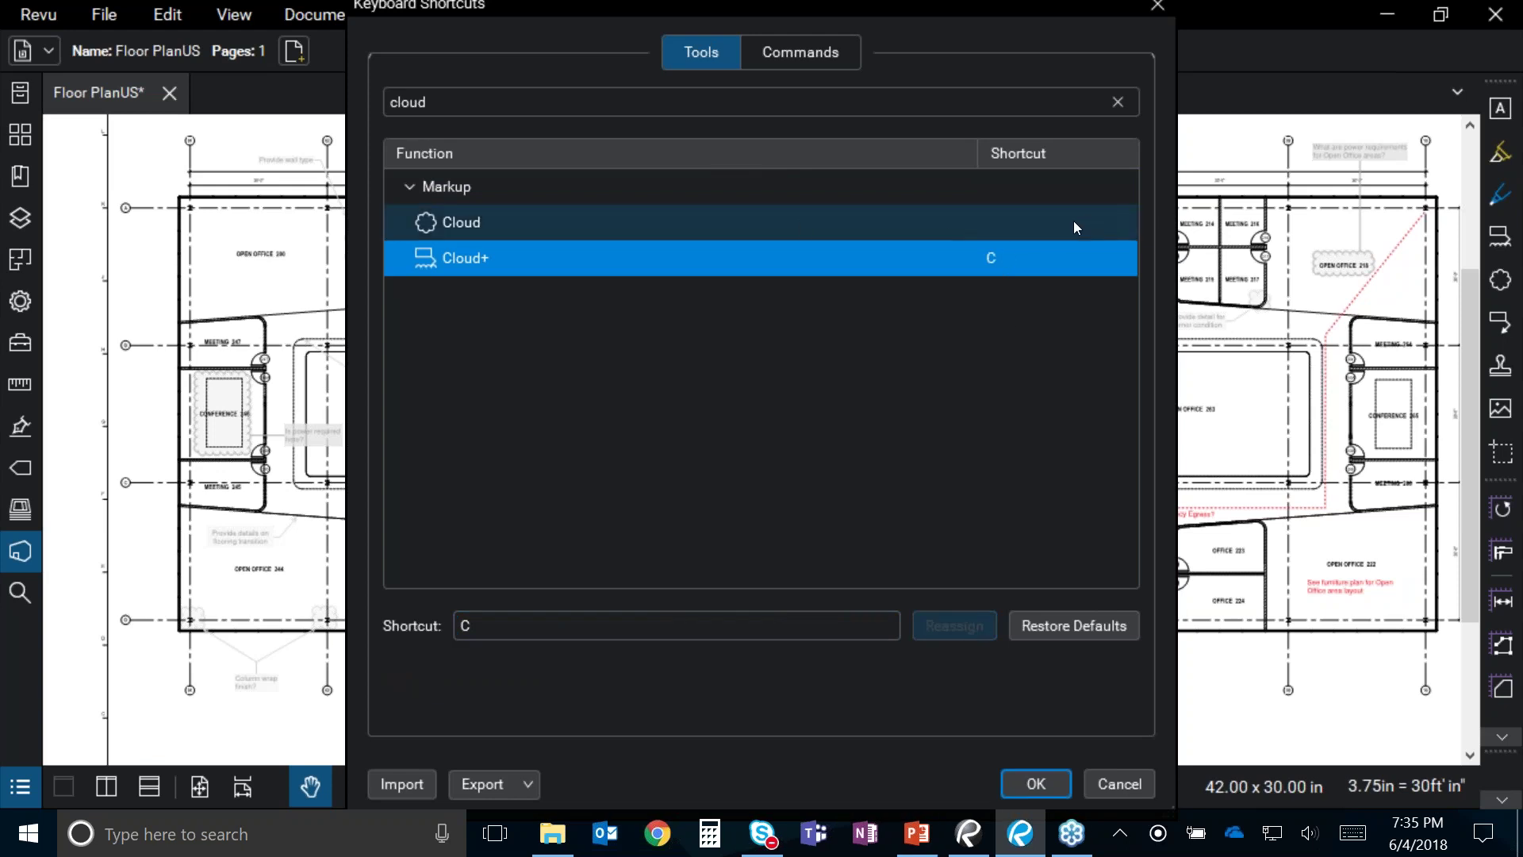
click(1049, 272)
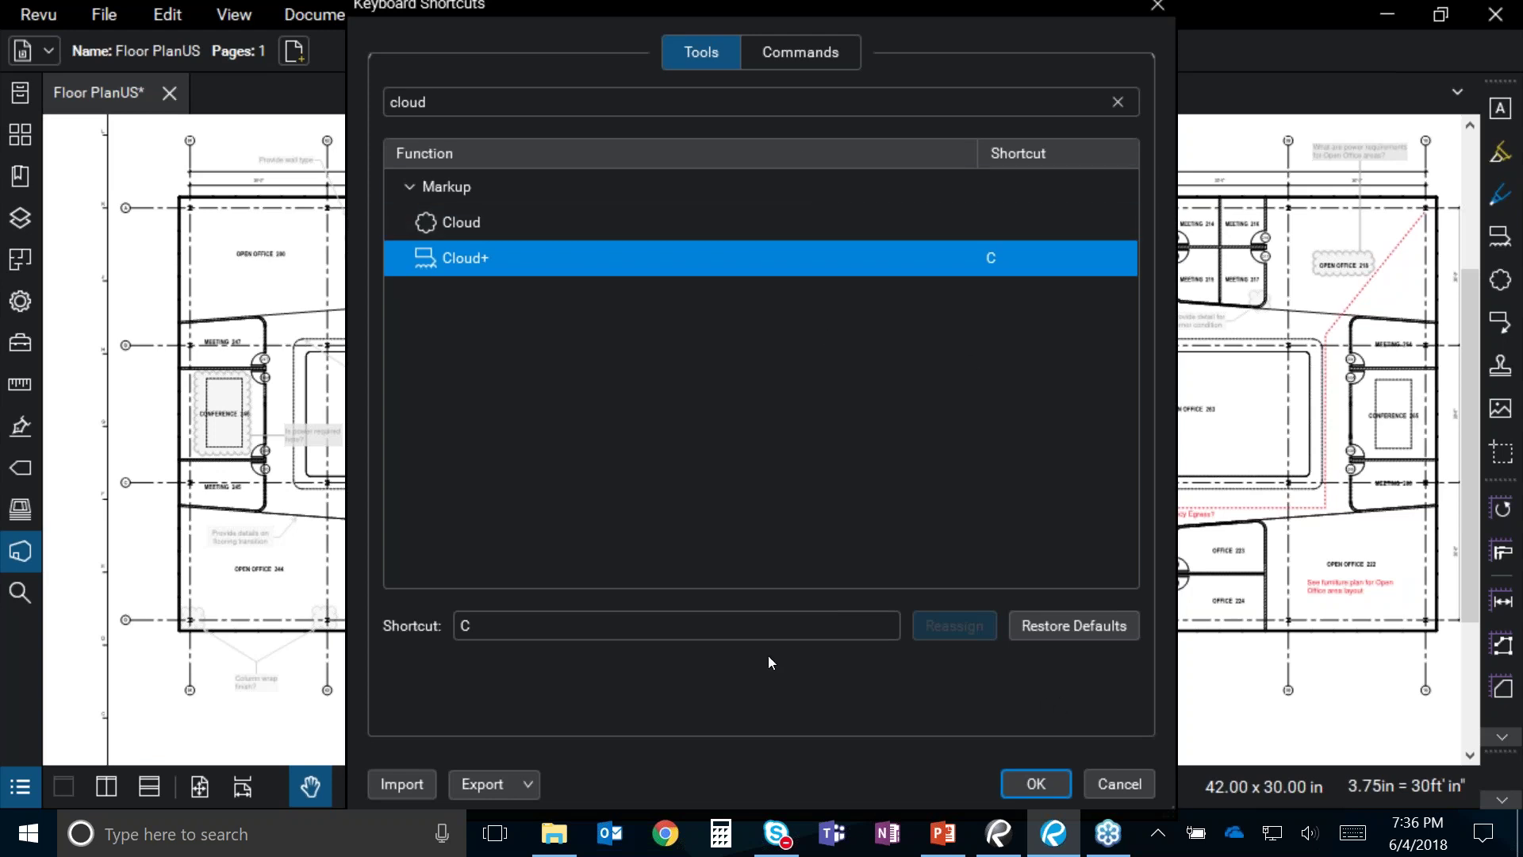
Step: Restore the default keyboard shortcuts, check the export and import options, and cancel the shortcut settings
click(1108, 630)
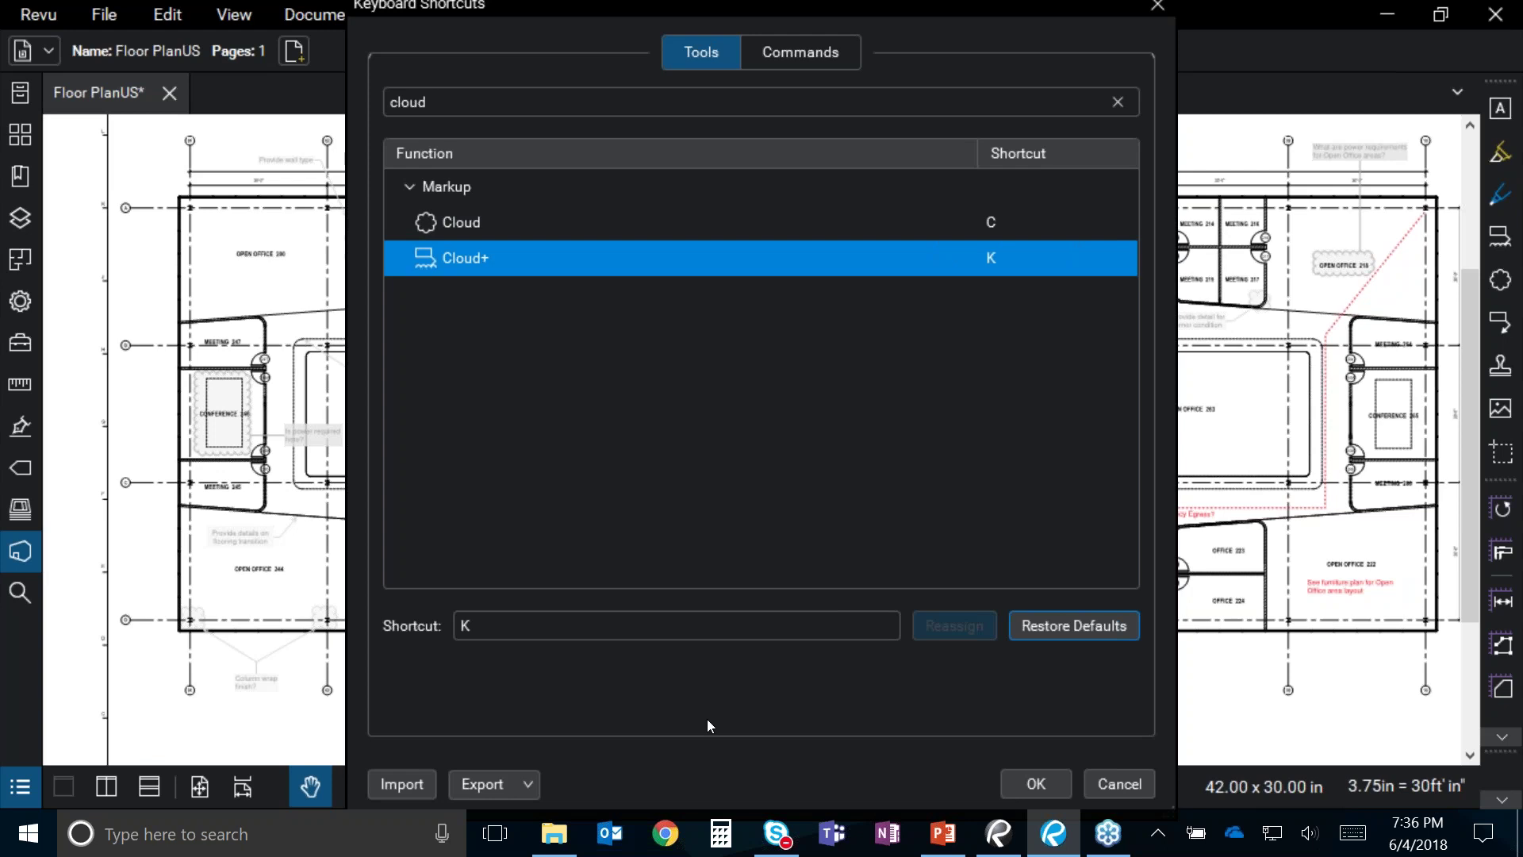
click(502, 784)
click(414, 786)
click(1116, 785)
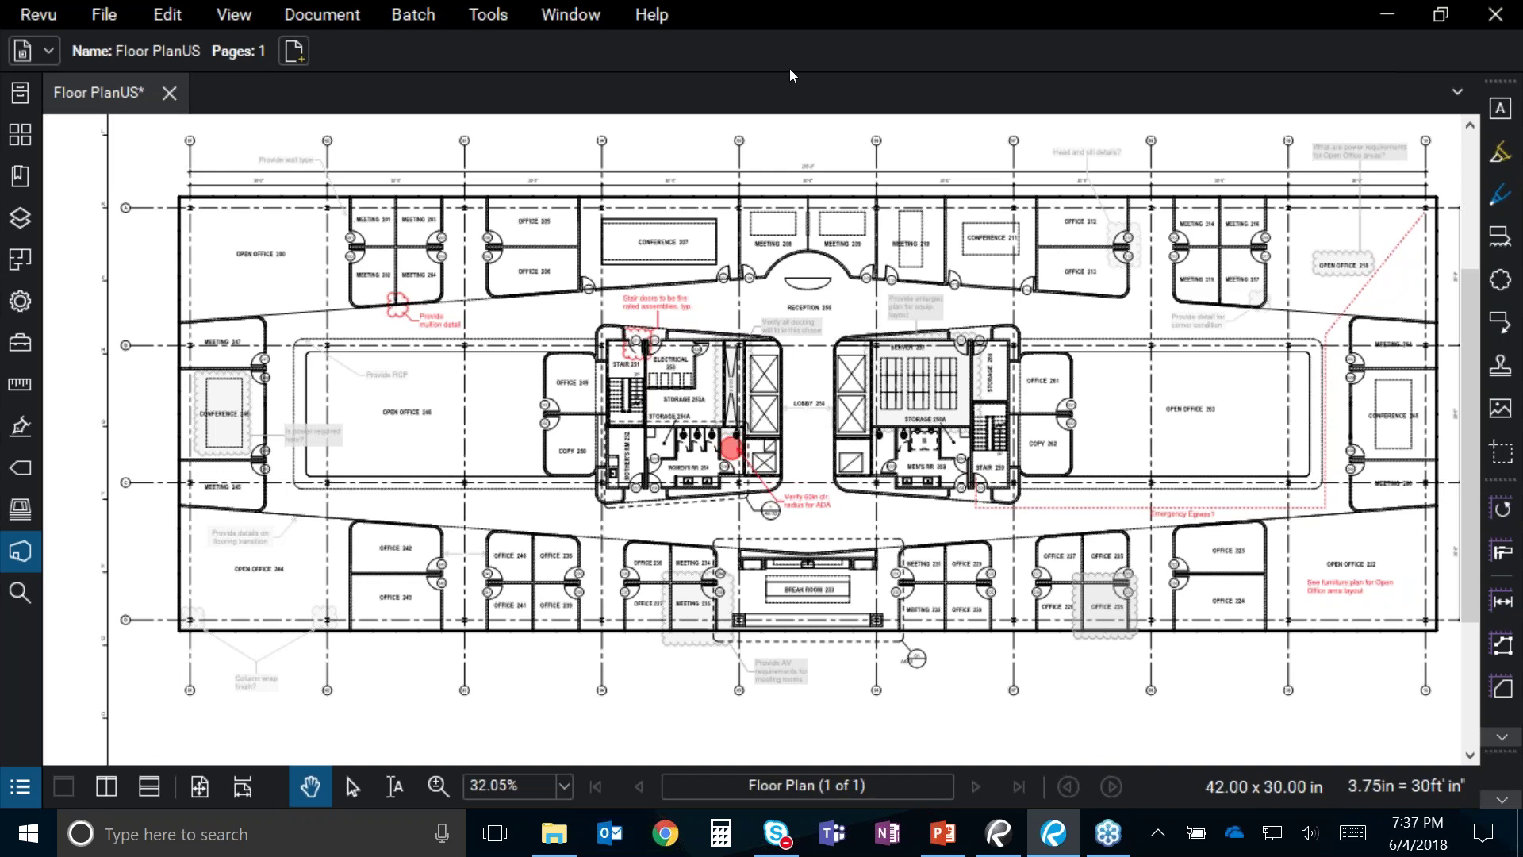
Step: Open the Welcome to Revu page and launch the sample floor plan from it
click(630, 22)
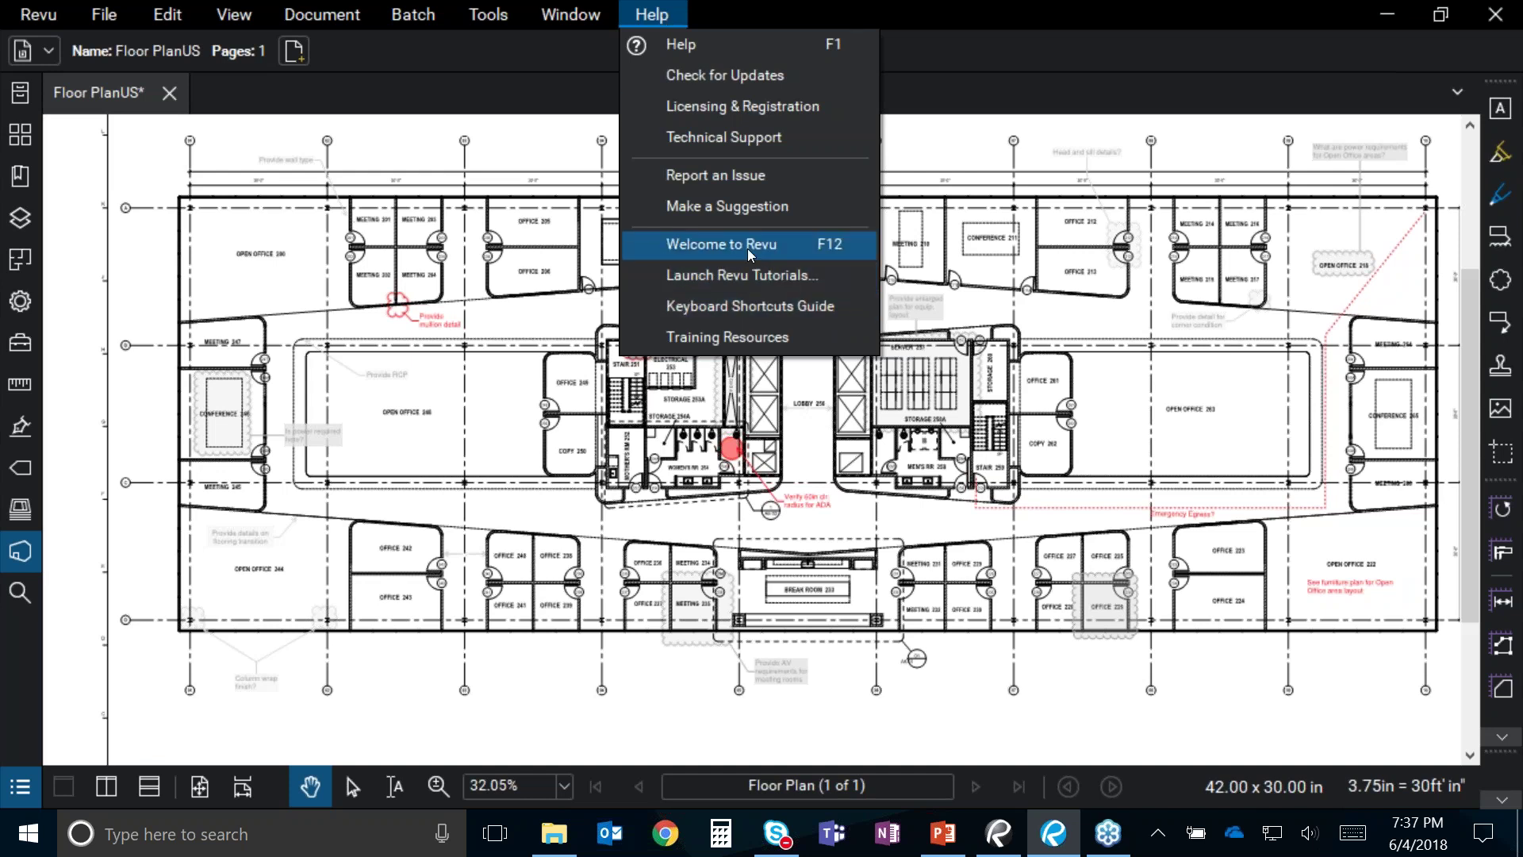
click(786, 251)
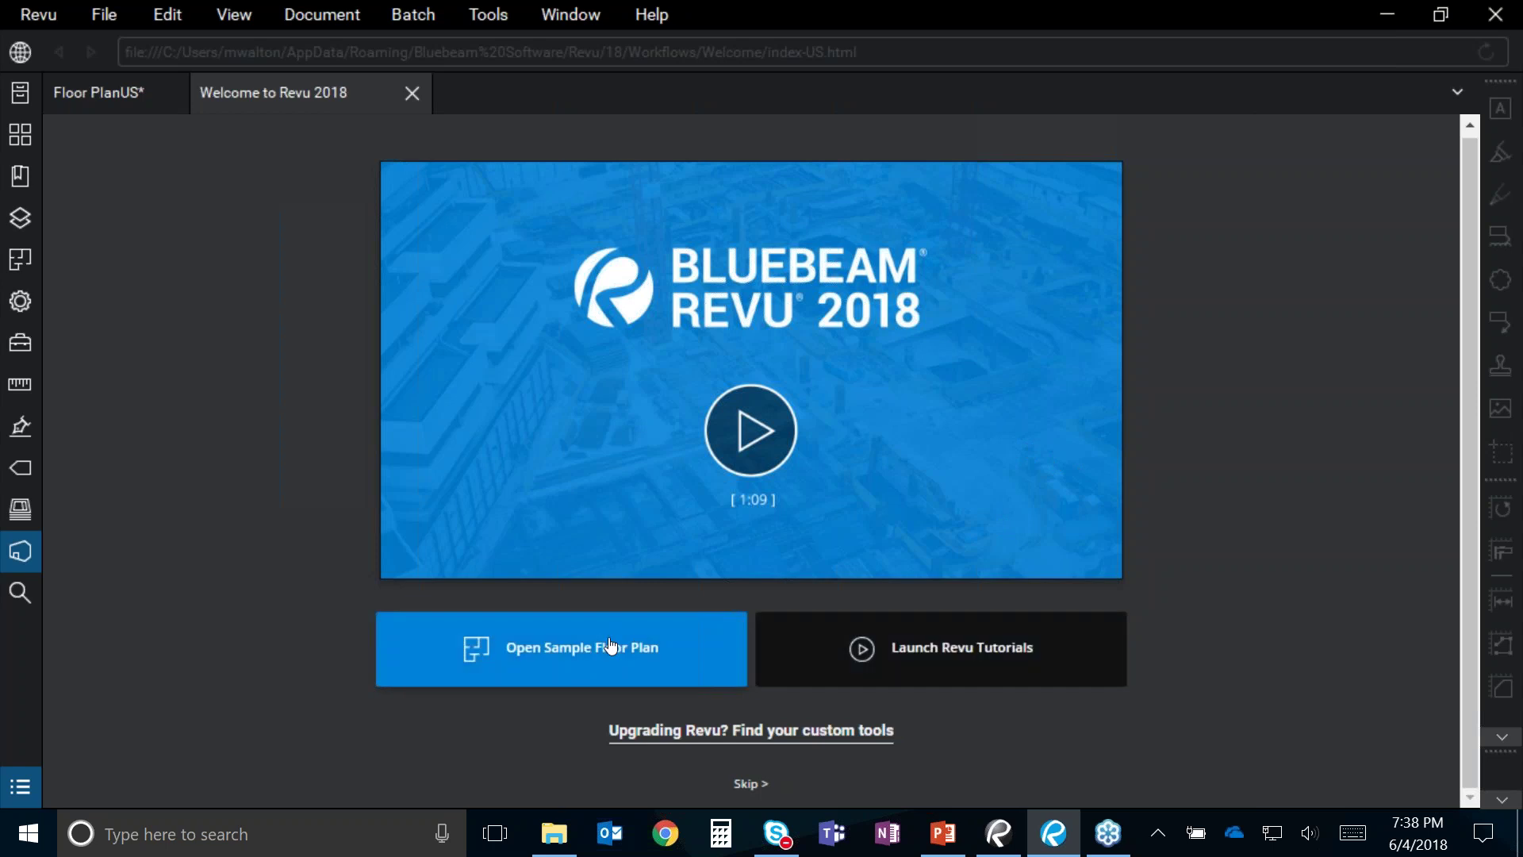
click(665, 668)
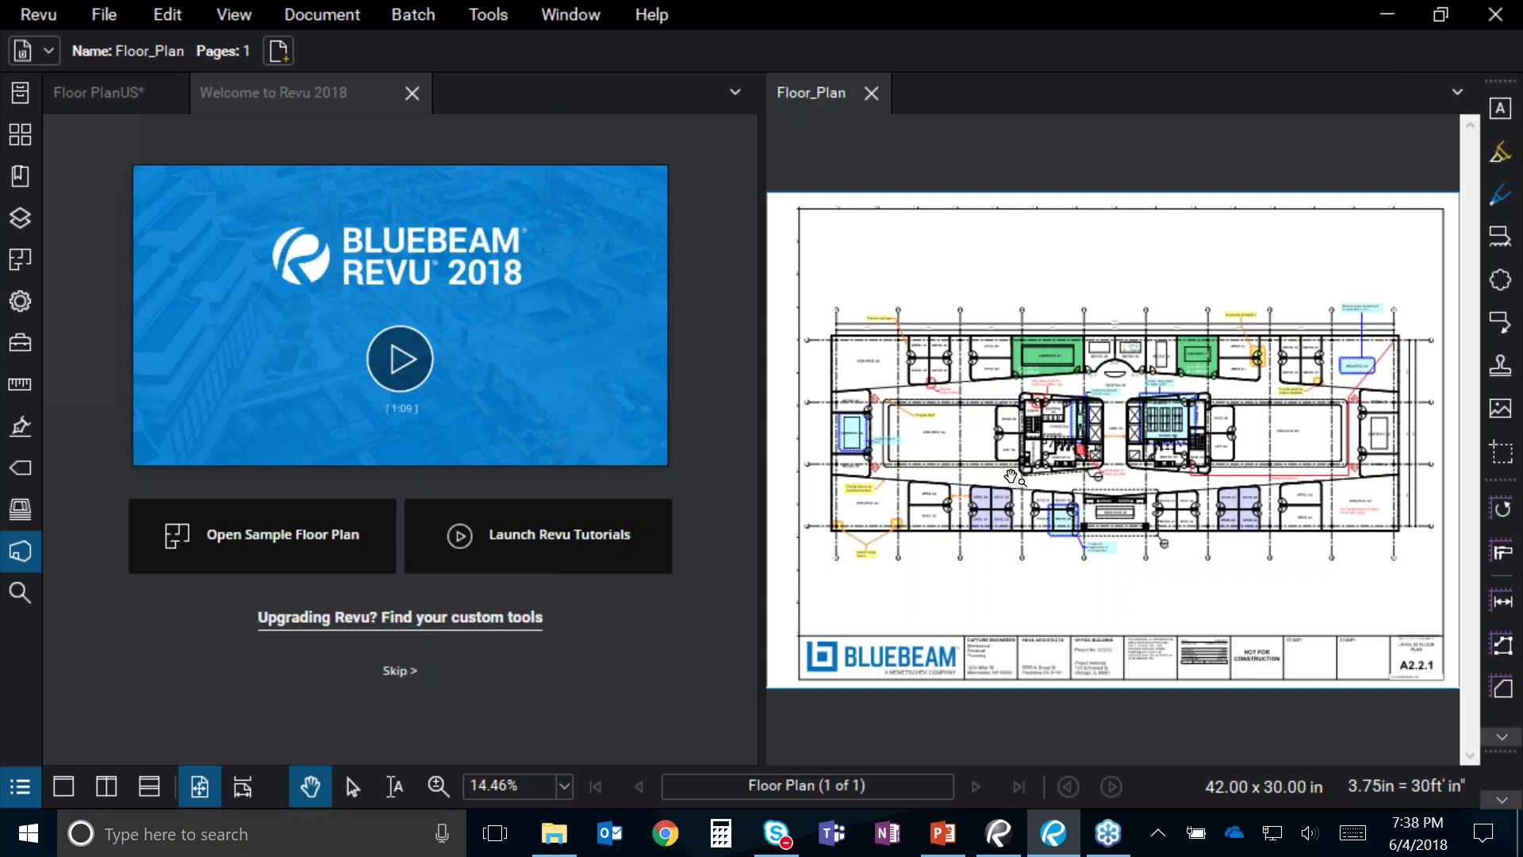
Step: Inspect the area markup over Office 226 on the sample floor plan, and close the plan
mouse_move(1220, 531)
scroll(1220, 531, up, 3)
scroll(1233, 539, up, 2)
click(1285, 520)
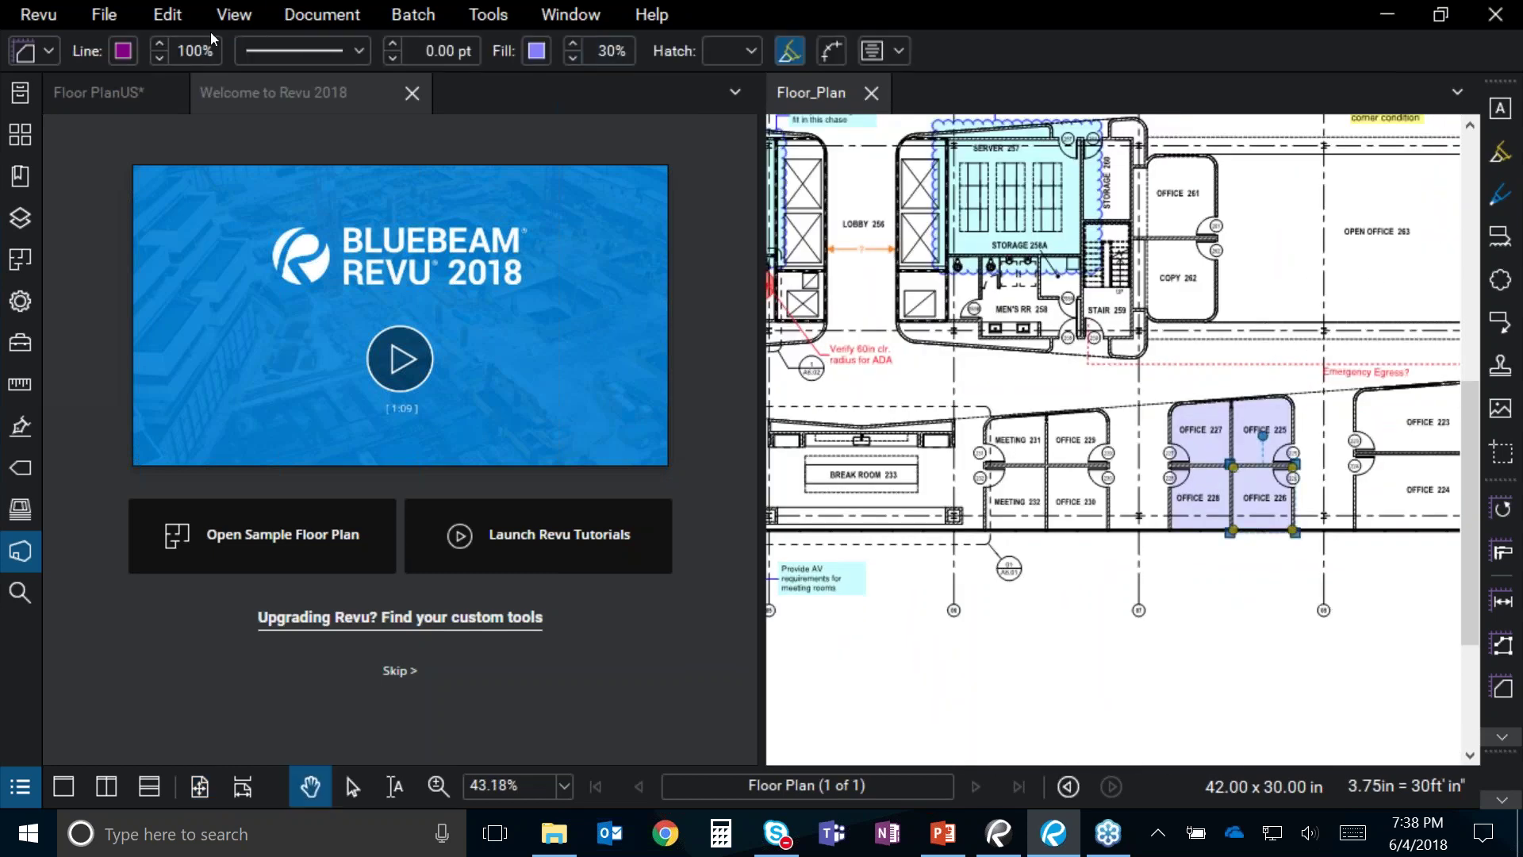
click(1269, 633)
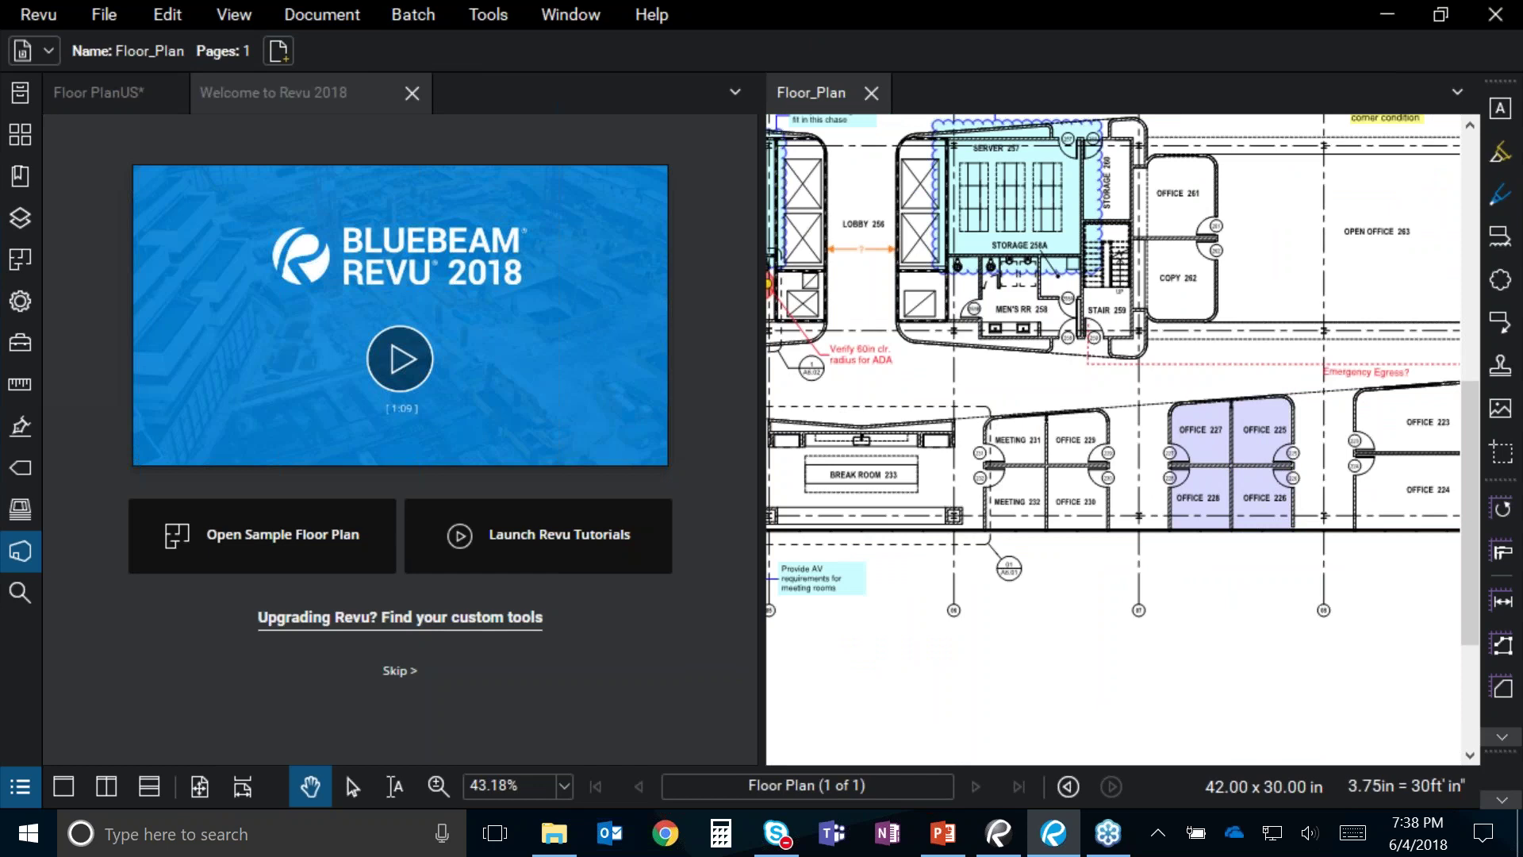
click(871, 93)
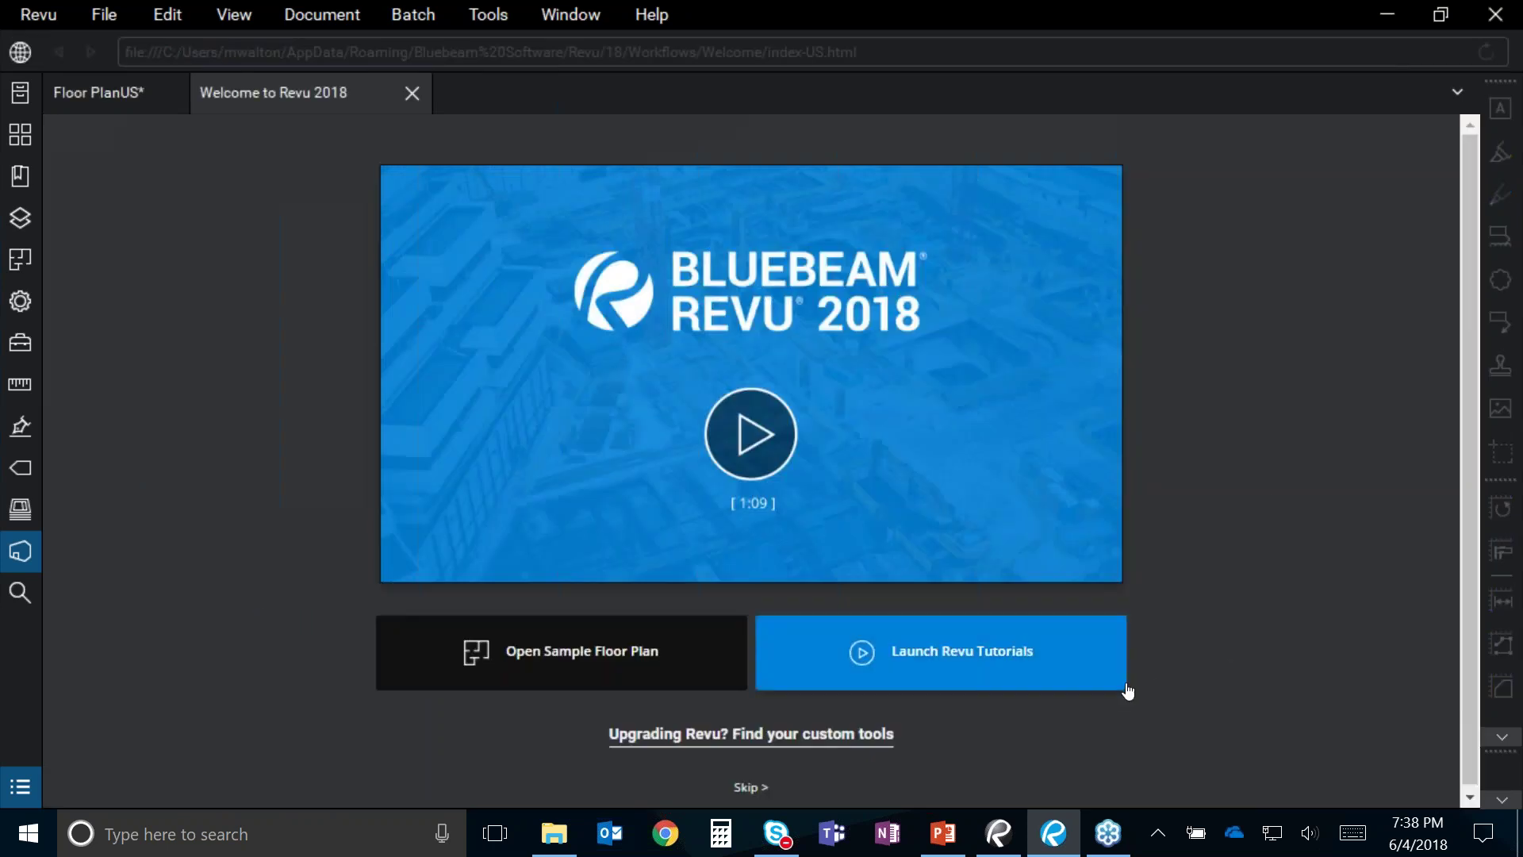
Step: Launch the Revu tutorials, preview Drawing Management, and start the Document Management tutorial, dismissing the error message
click(1051, 673)
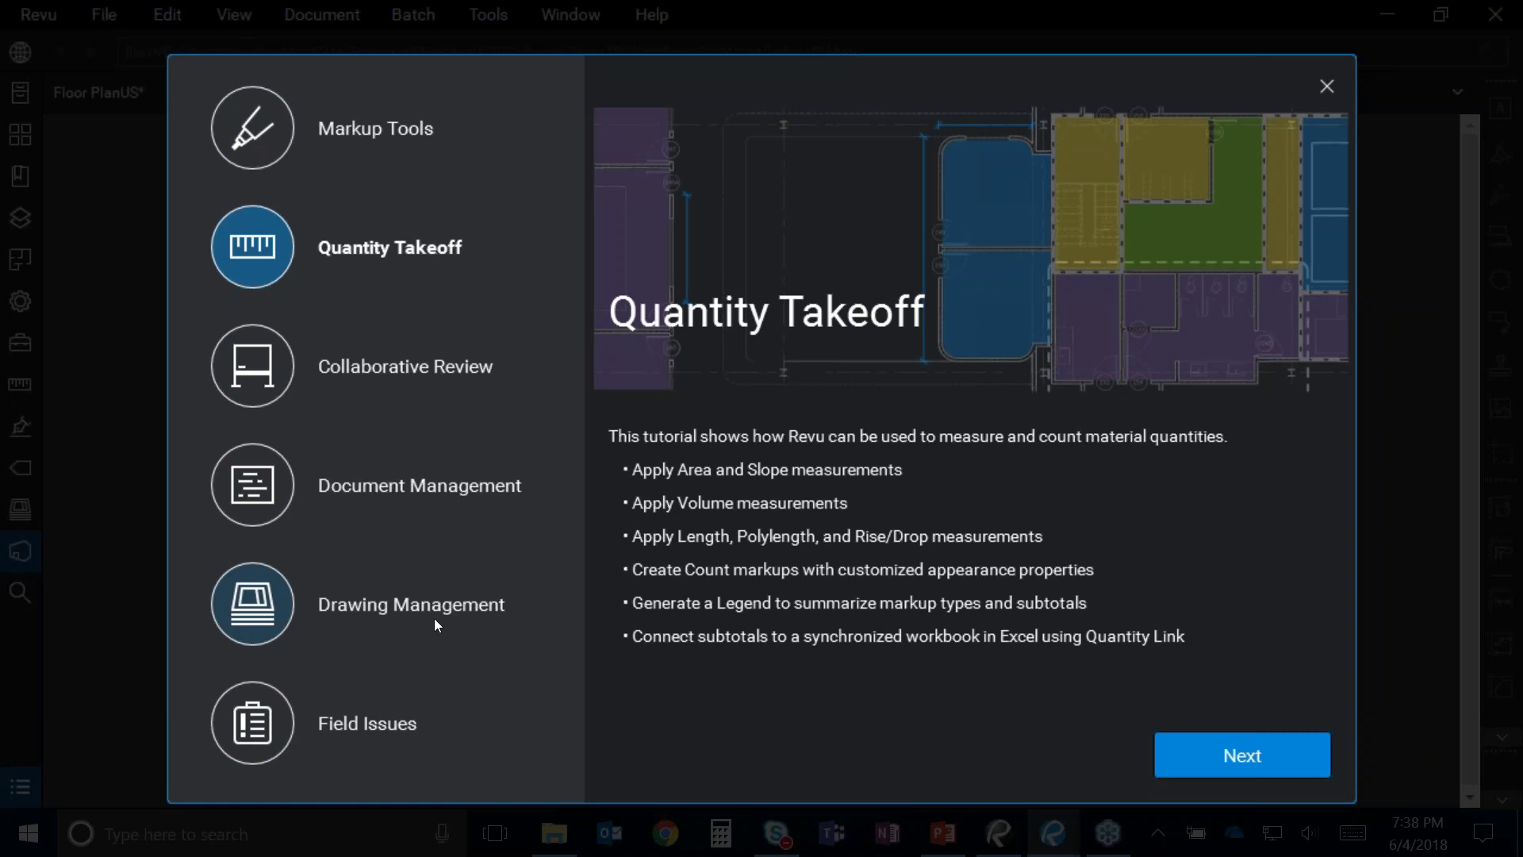
click(483, 608)
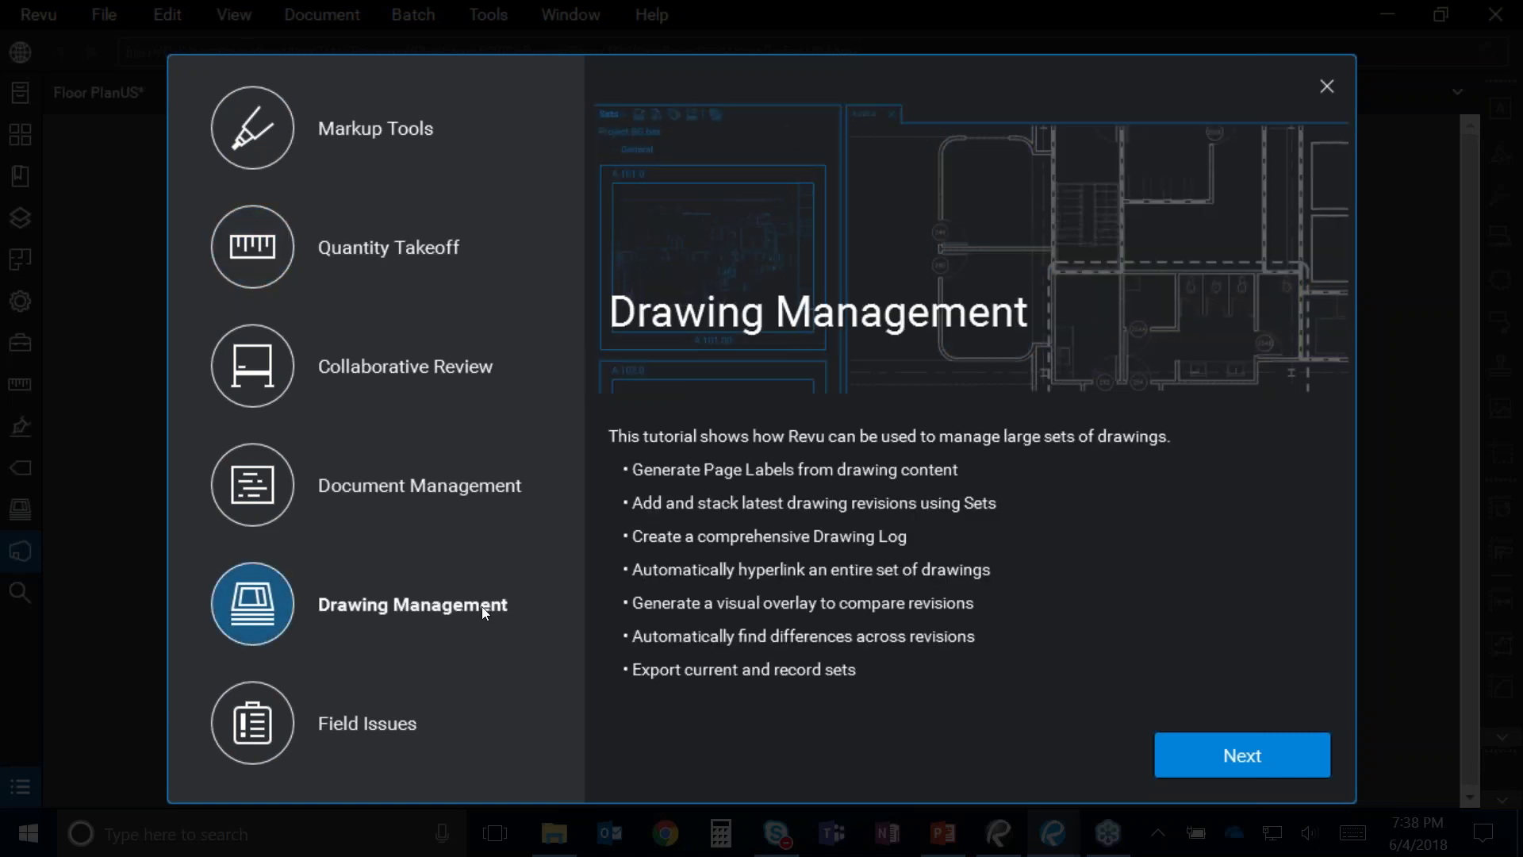
click(436, 483)
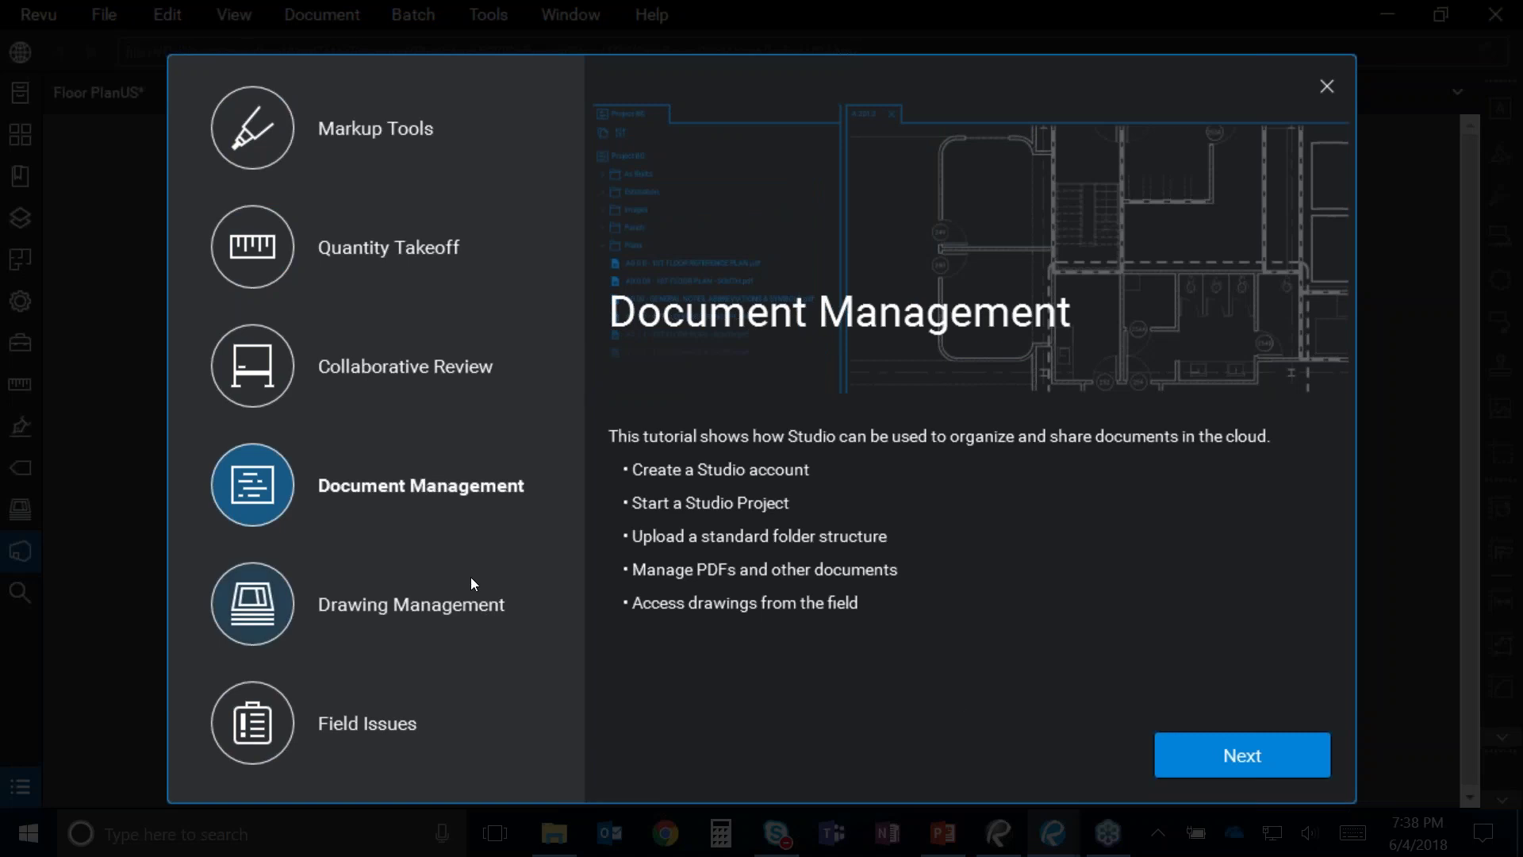
click(1283, 766)
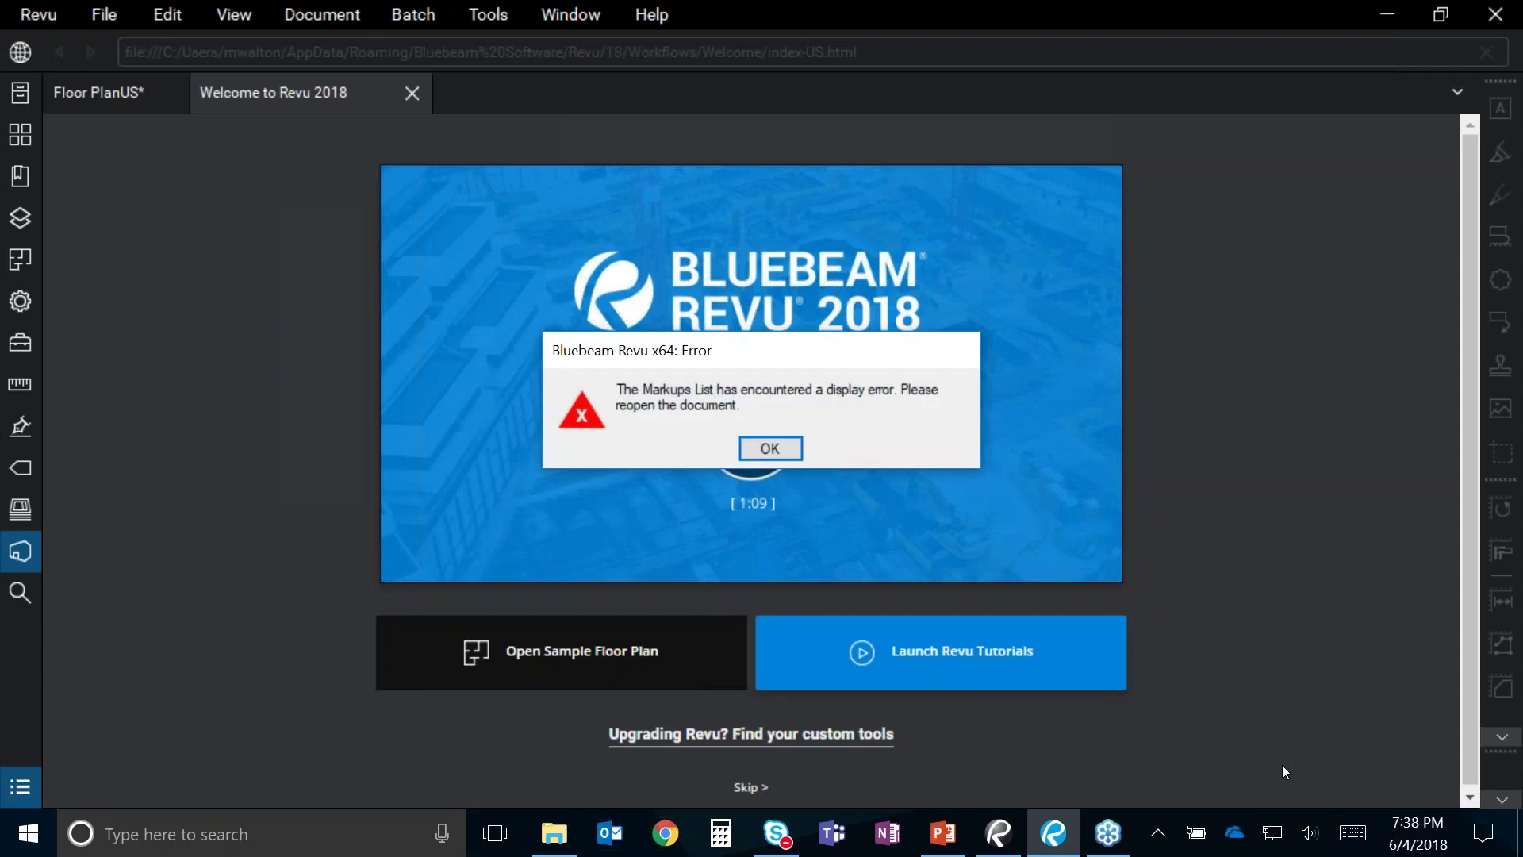
click(770, 448)
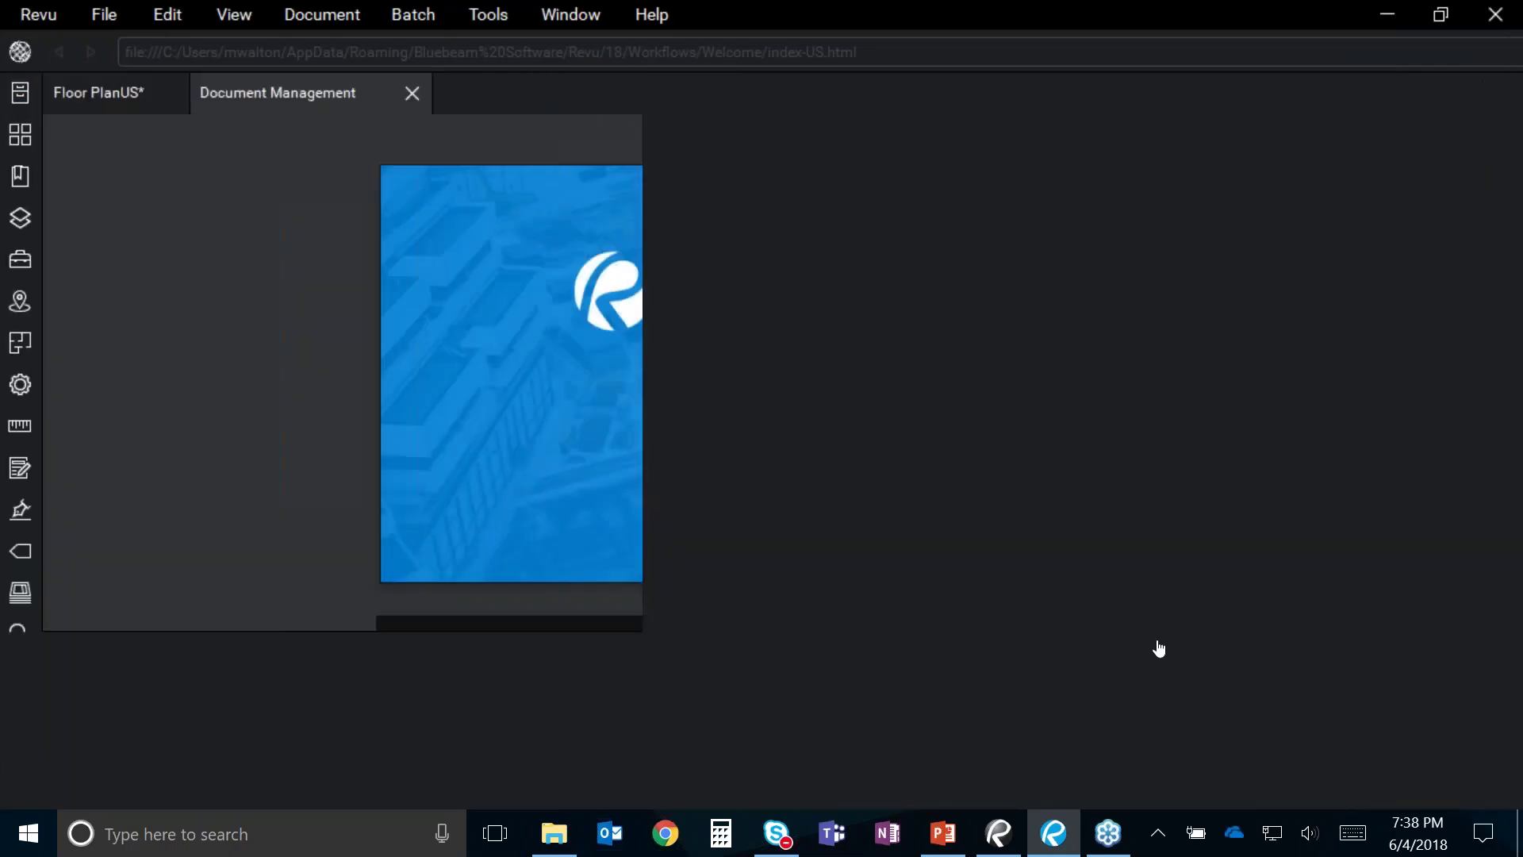